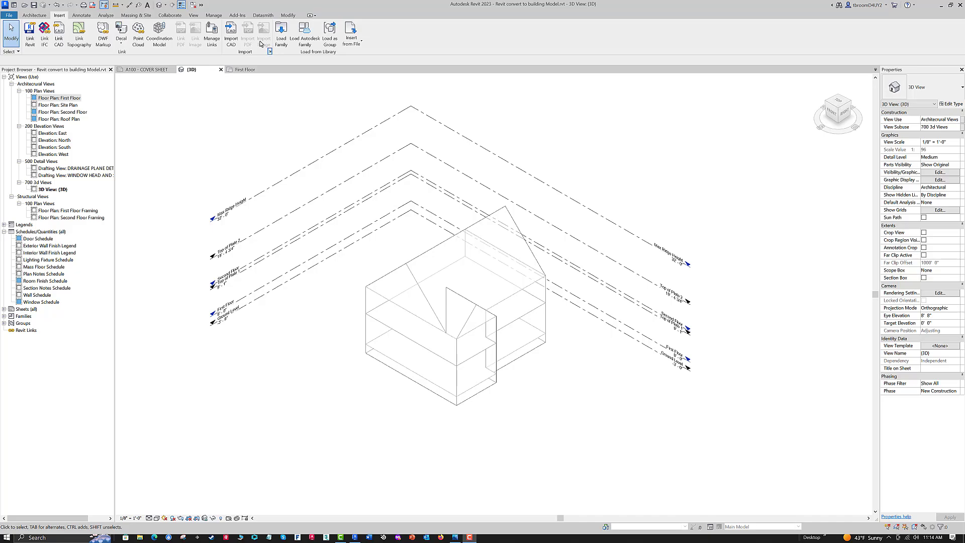
- Create a floor by face on the First Floor mass floor using the type Wood Joist 10" - Wood Finish
click(140, 15)
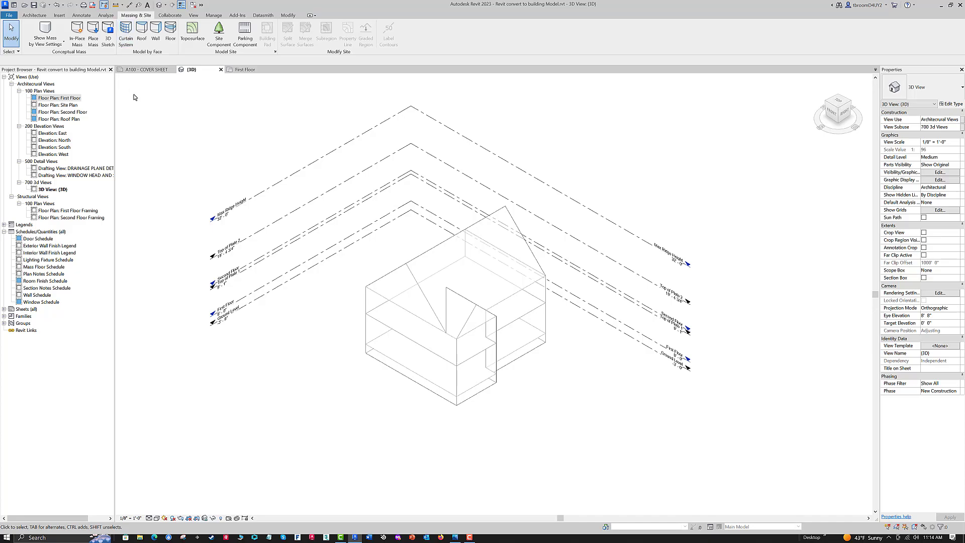
click(170, 41)
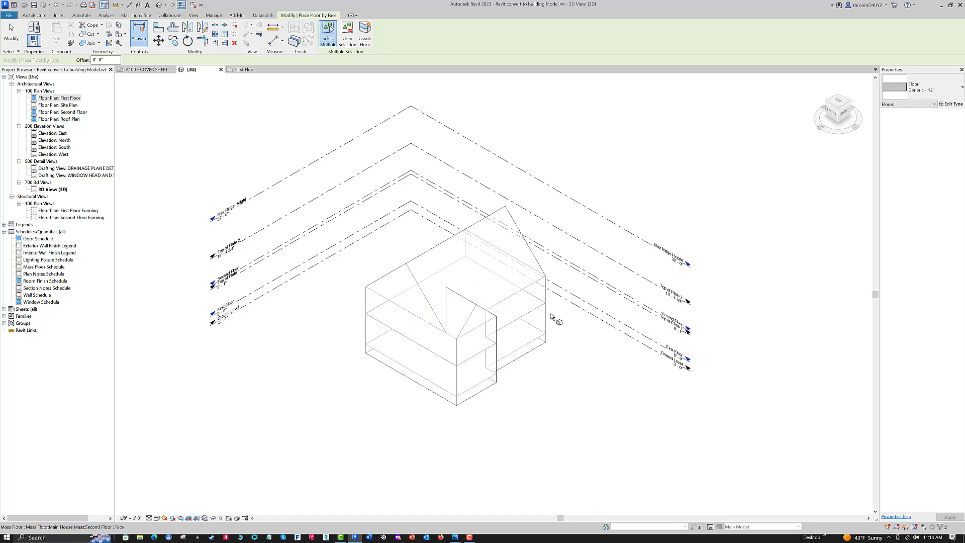
click(534, 344)
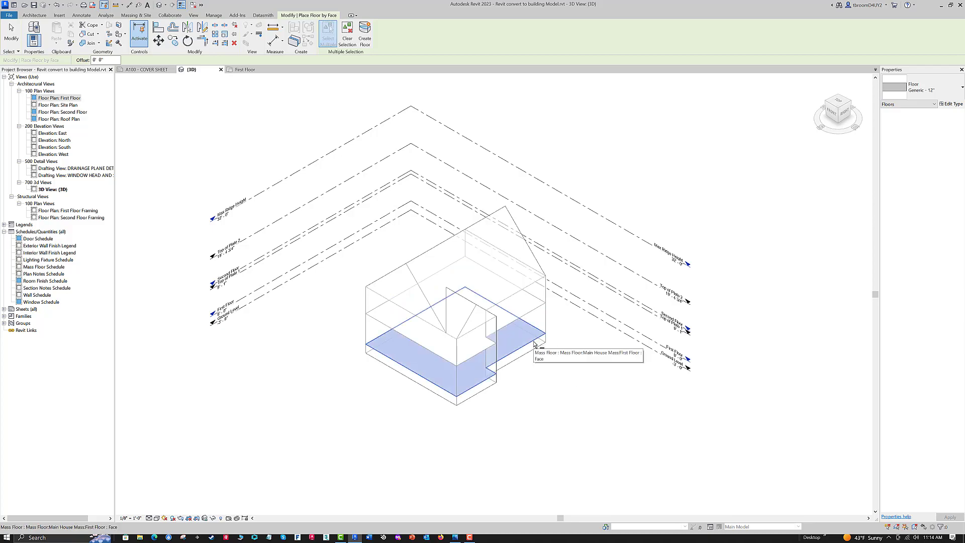
click(962, 87)
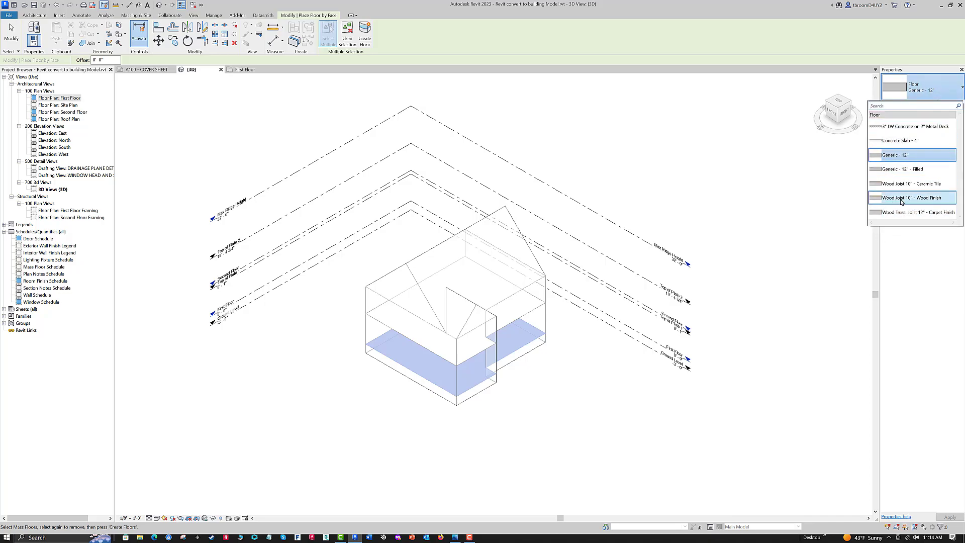
mouse_move(902, 201)
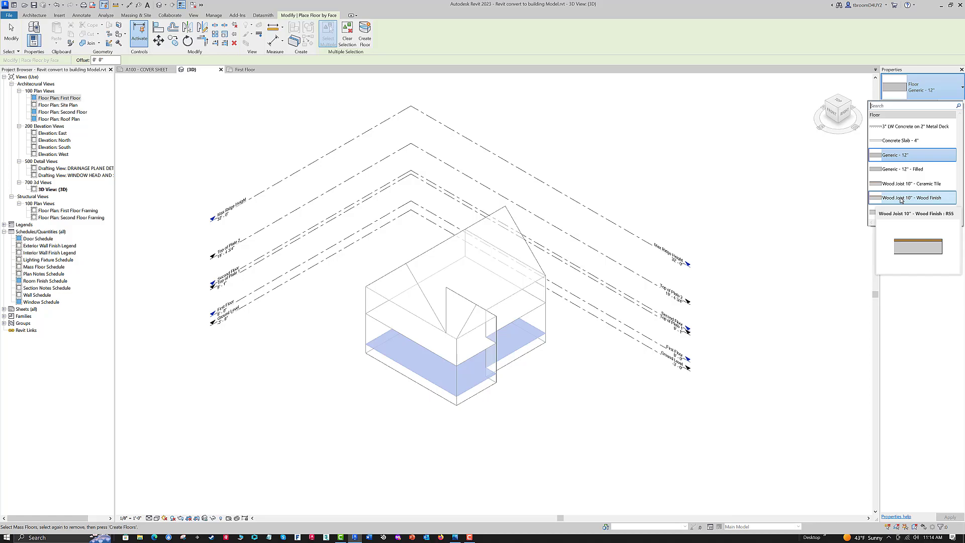
click(901, 199)
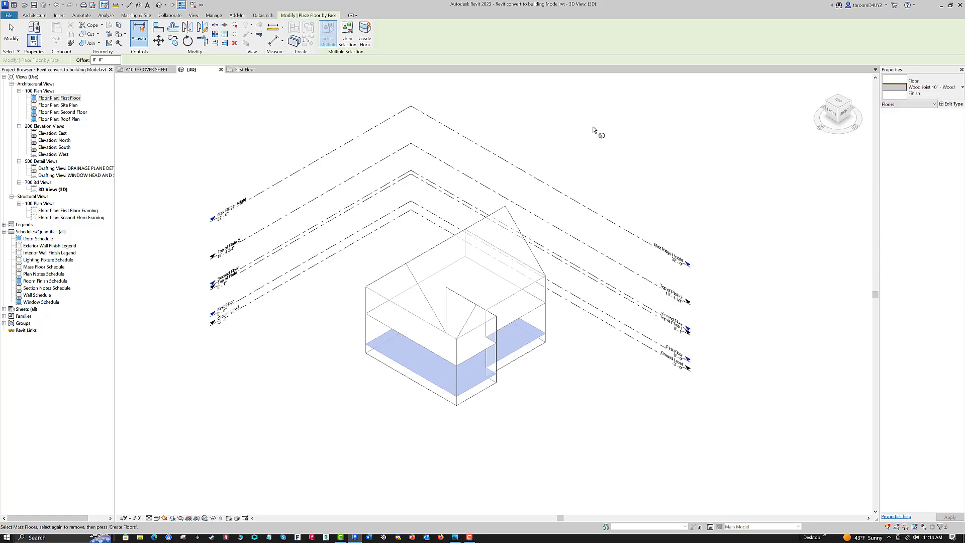
click(363, 44)
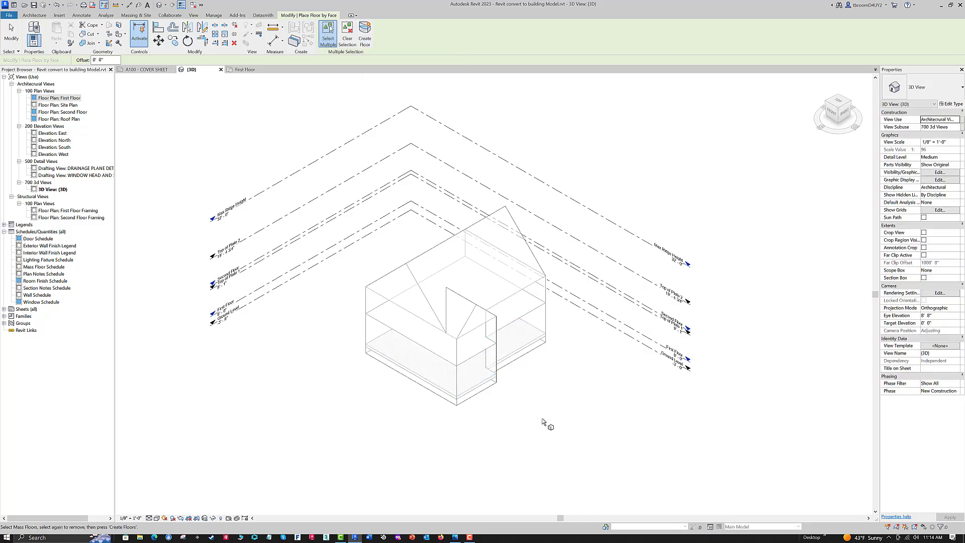
key(Escape)
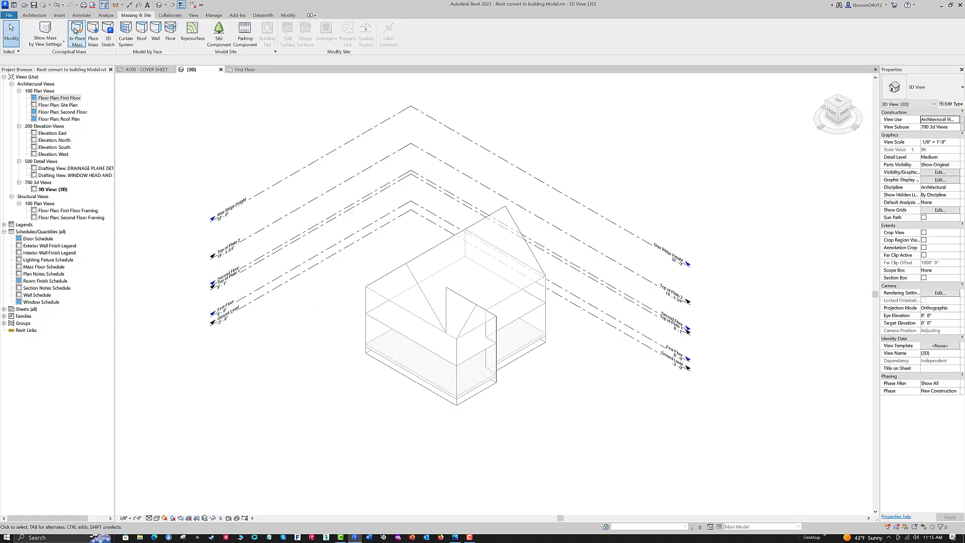
- Create a floor by face on the Second Floor mass floor using Wood Truss Joist 12" - Carpet Finish, and check the First Floor plan
click(172, 29)
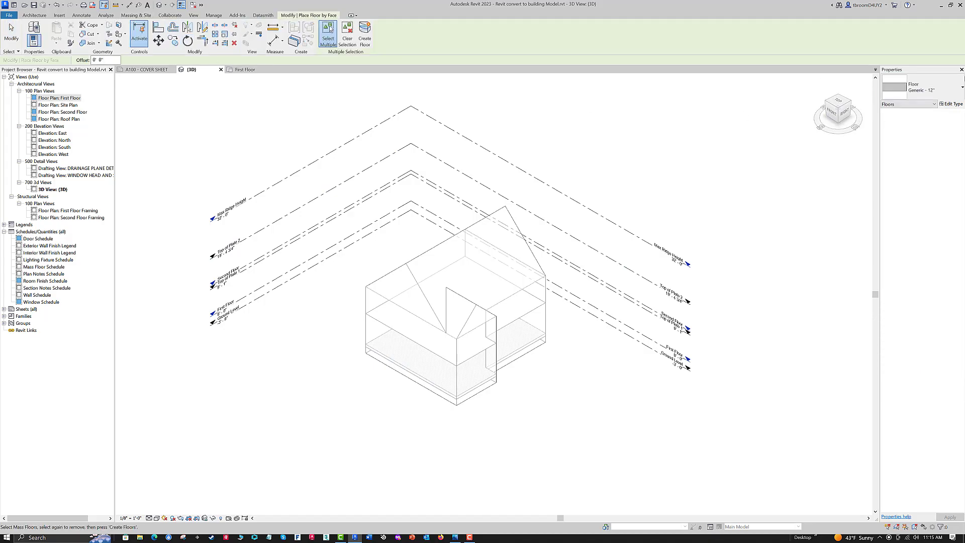
click(962, 89)
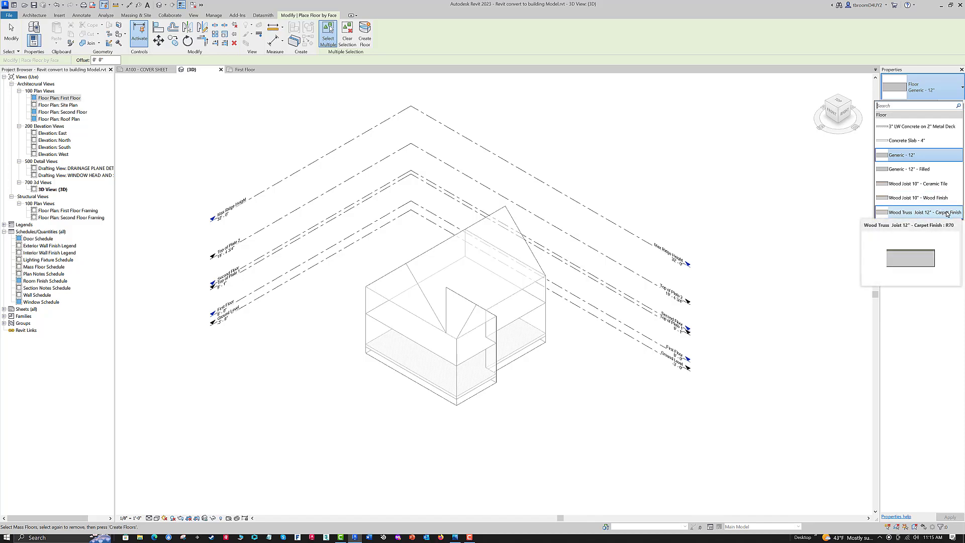
click(905, 216)
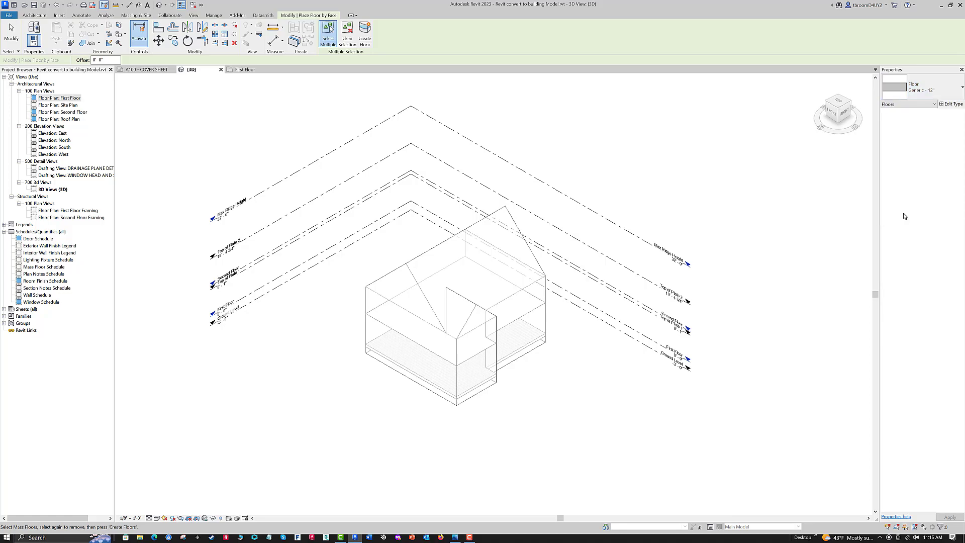
click(540, 311)
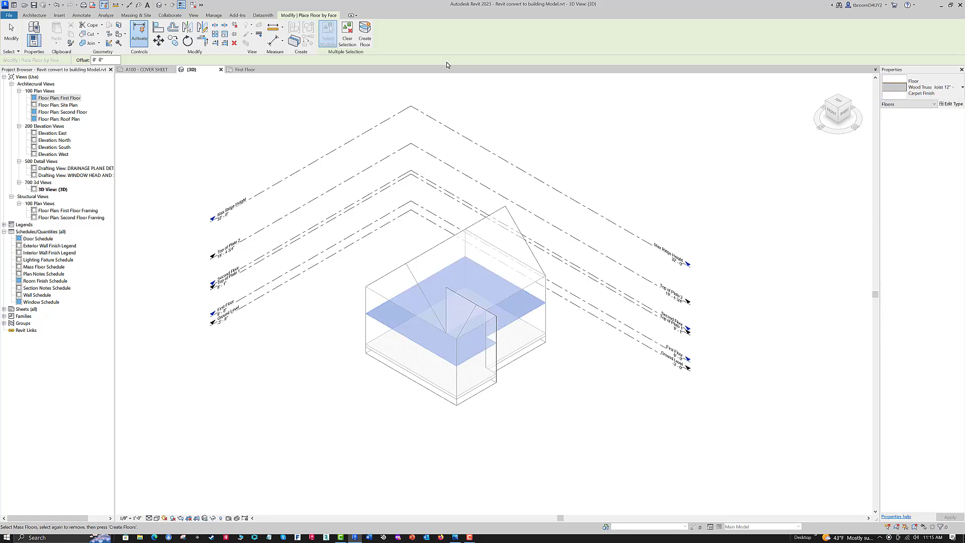
click(368, 43)
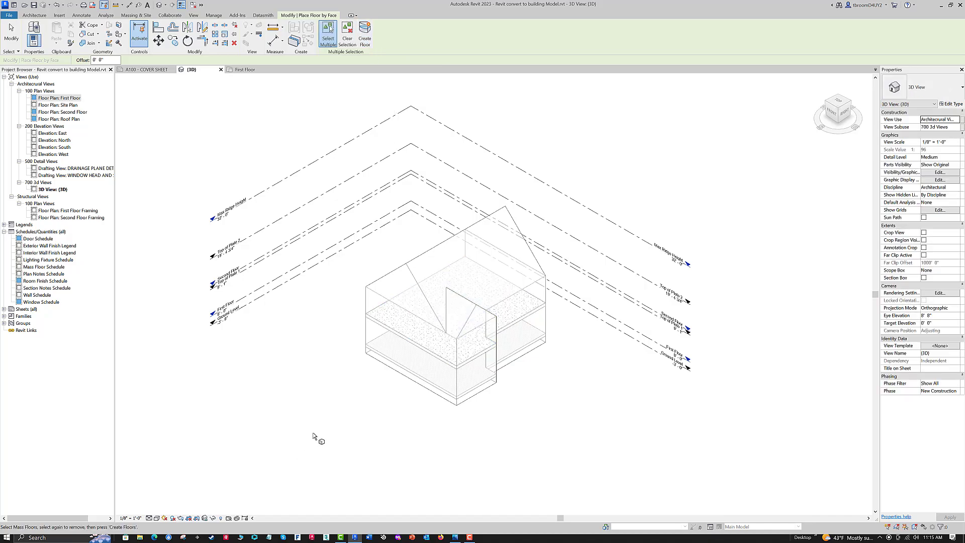
click(242, 70)
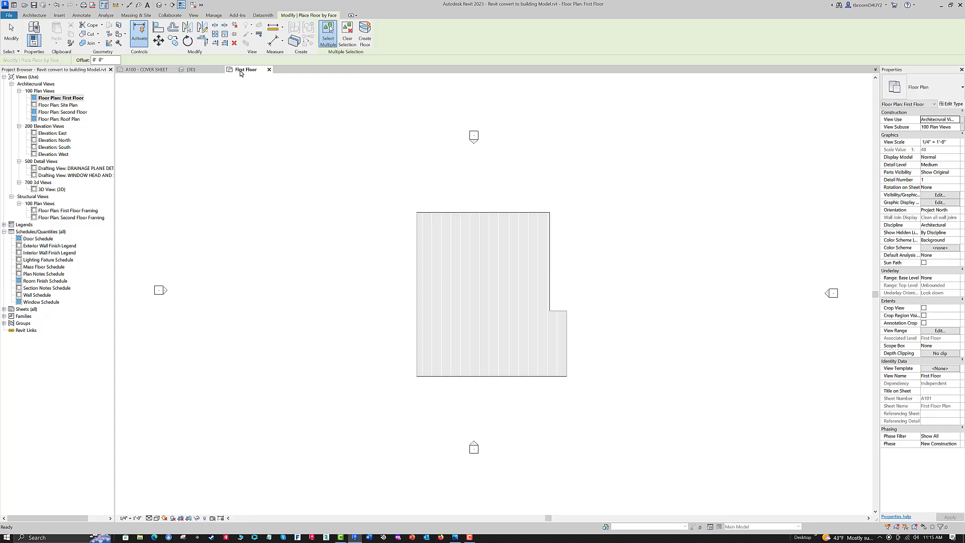
click(199, 73)
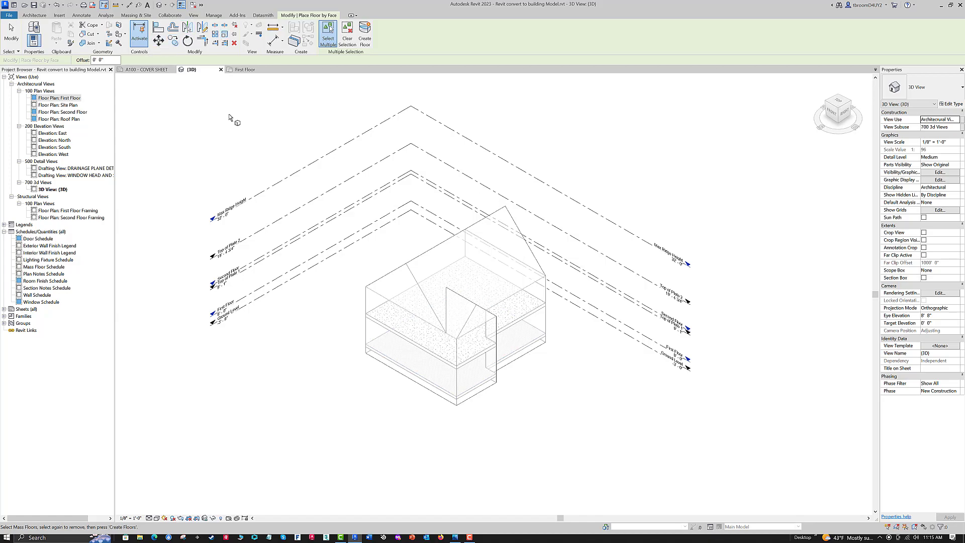
- Create walls by face in Exterior - Composite Siding on 6" Wood Stud on the mass's front, projecting right and recessed right faces
click(133, 16)
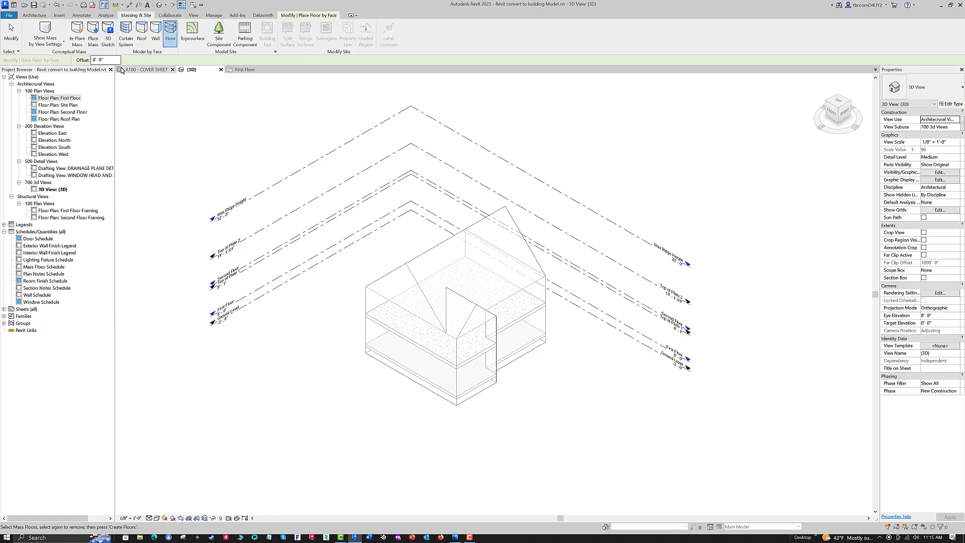
click(156, 33)
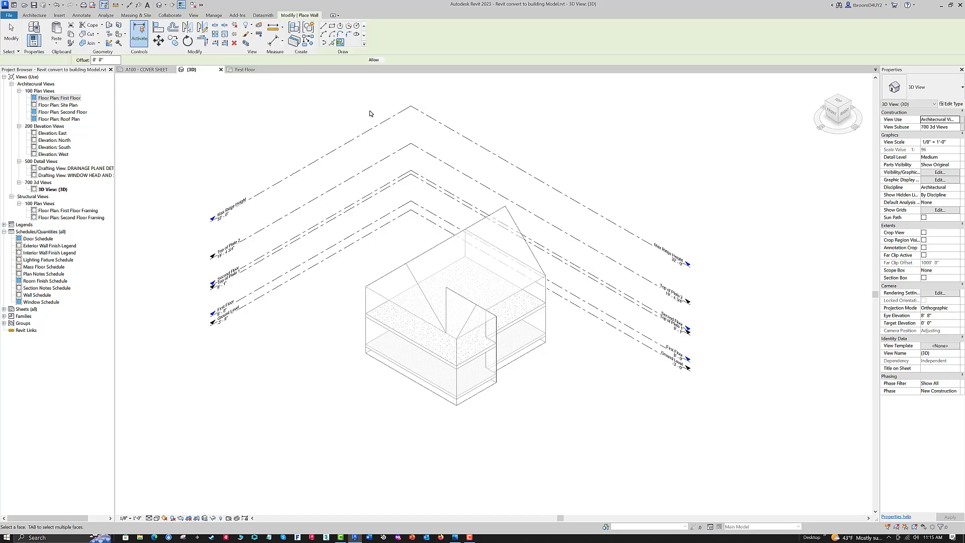
click(961, 91)
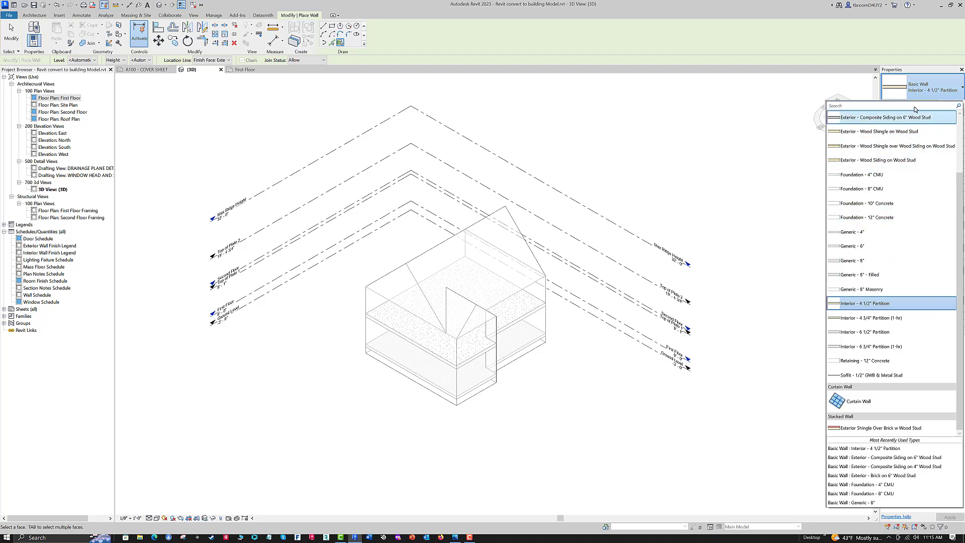
scroll(910, 114, up, 2)
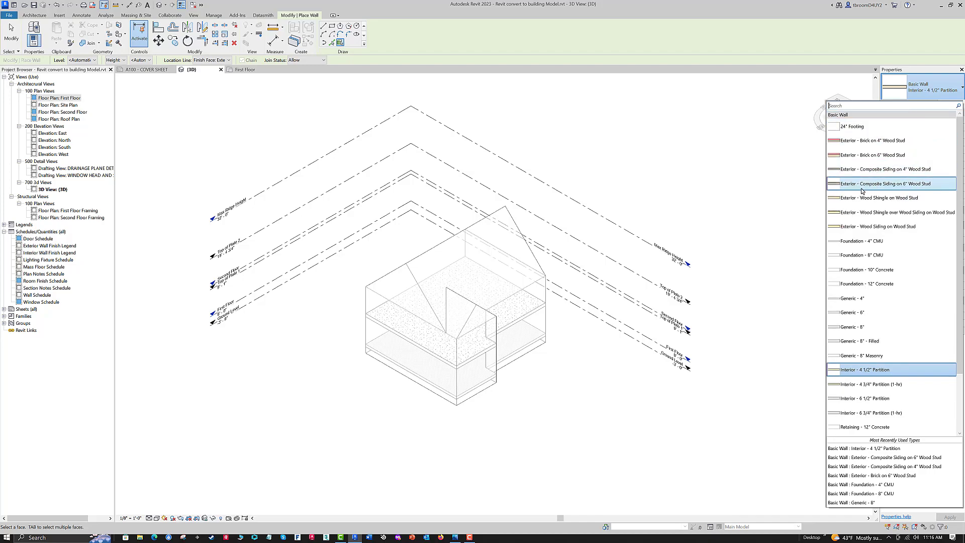
mouse_move(868, 188)
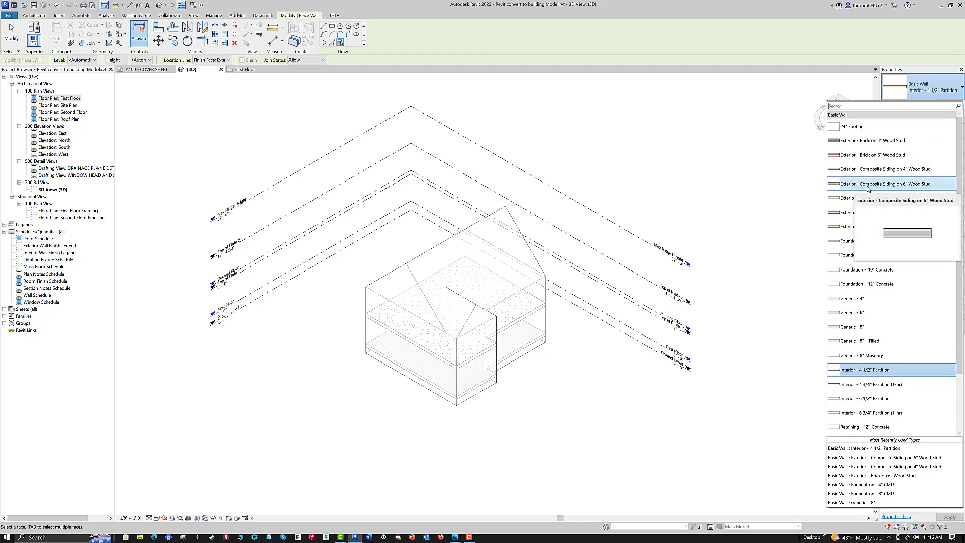
click(867, 187)
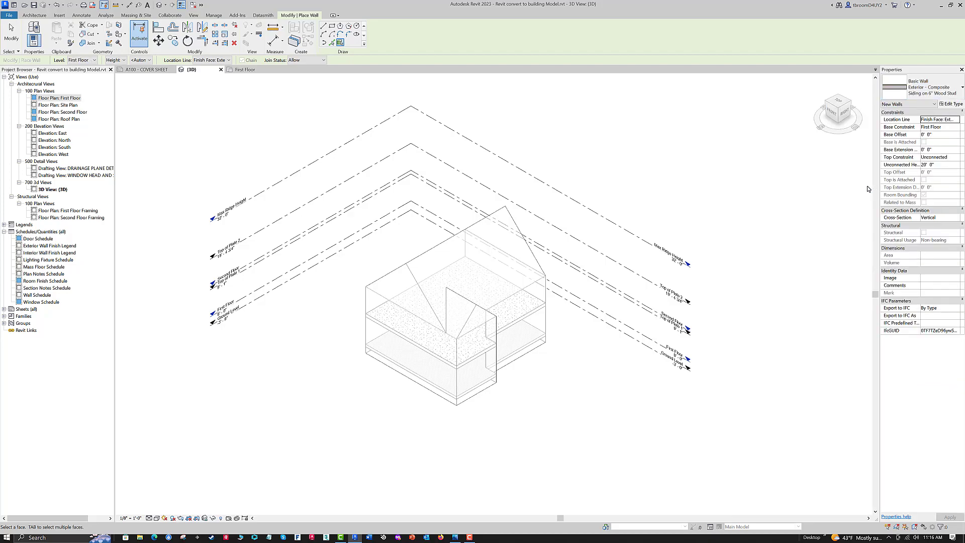
click(404, 313)
click(475, 341)
click(509, 302)
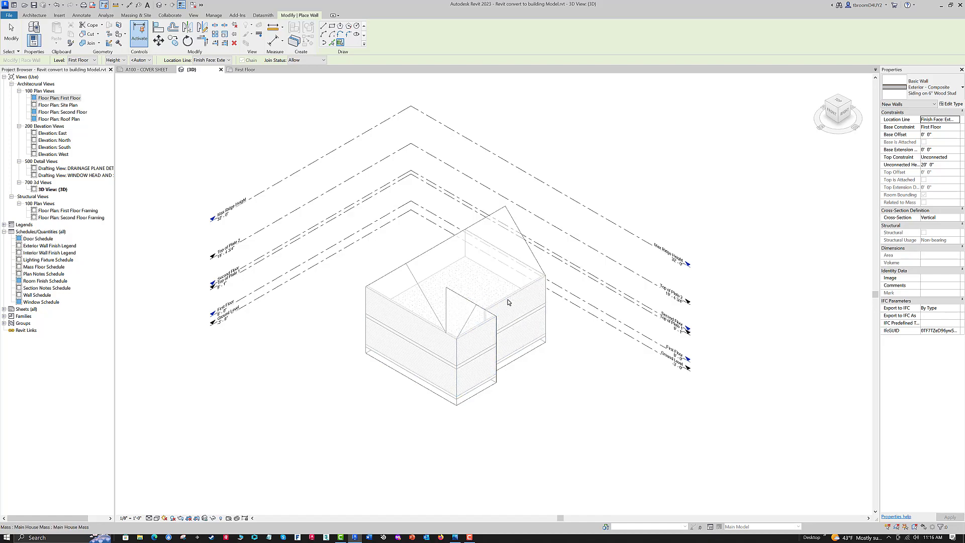
- Add the same exterior walls to the mass's jog, back and left faces, and check them in the First Floor plan
shift+middle_drag(674, 383, 369, 397)
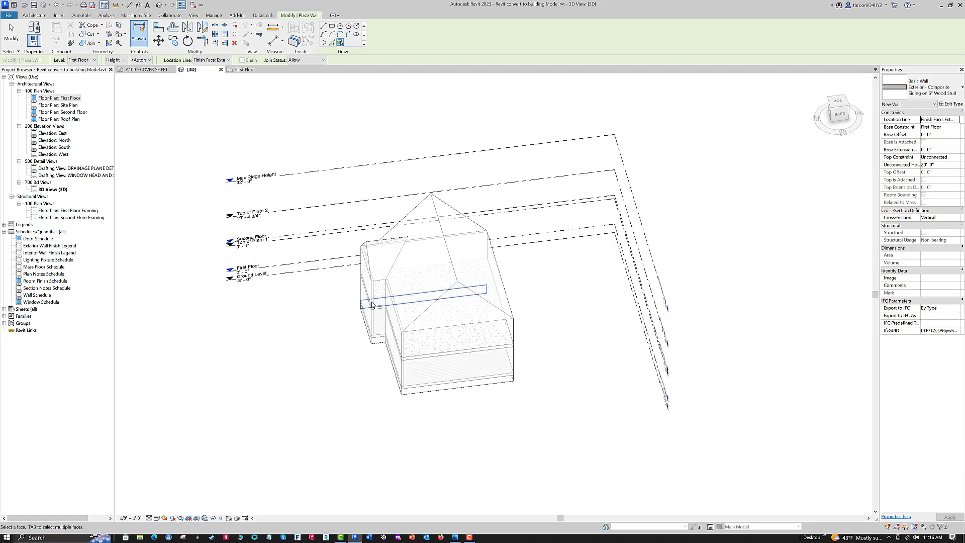
click(380, 289)
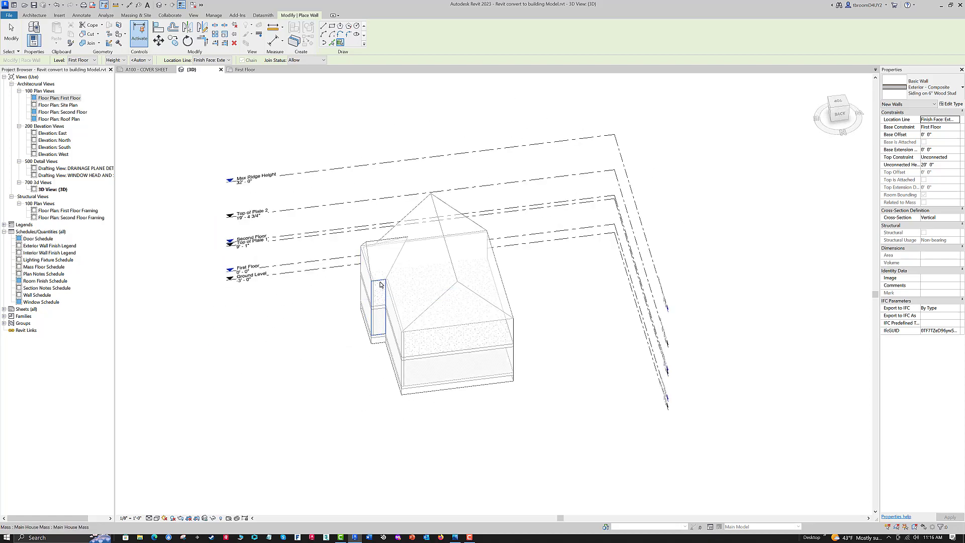
click(448, 331)
shift+middle_drag(583, 426, 442, 312)
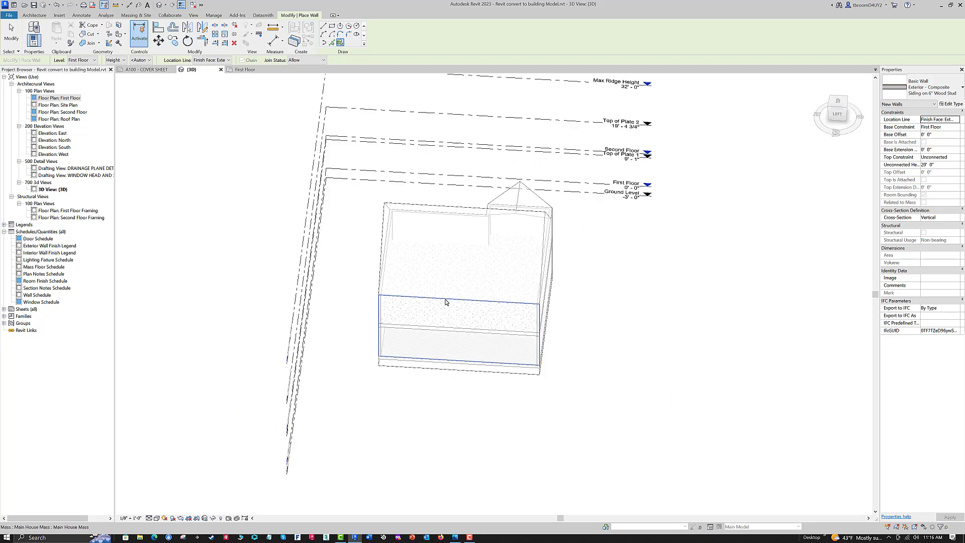
mouse_move(508, 430)
shift+middle_down()
mouse_move(392, 444)
mouse_move(338, 415)
mouse_move(282, 405)
mouse_move(216, 421)
mouse_move(255, 420)
shift+middle_up()
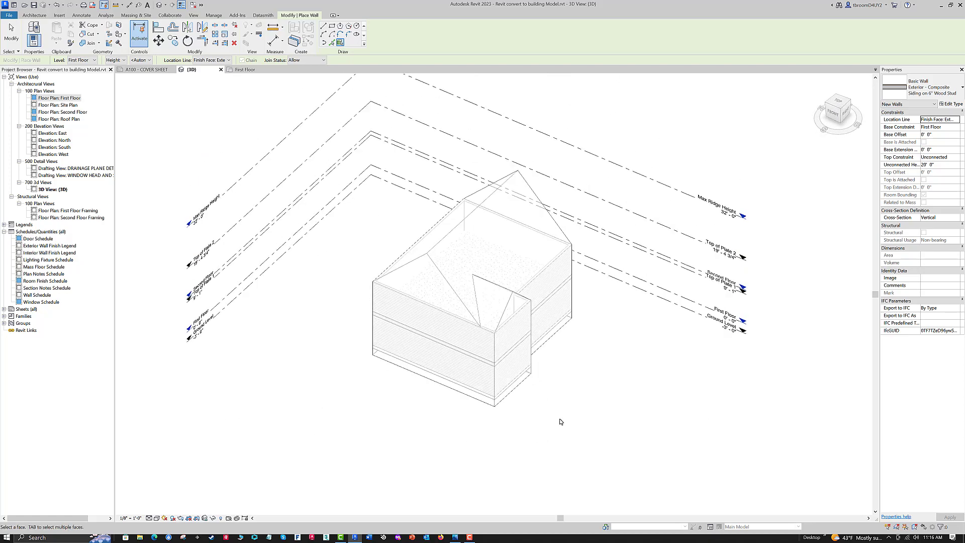
click(245, 70)
middle_drag(478, 185, 523, 167)
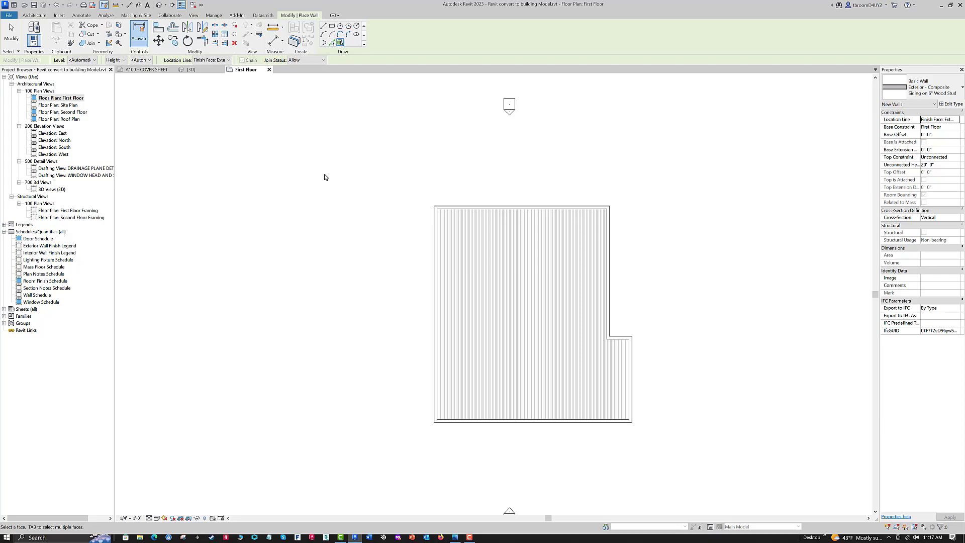
- Create a Gross Building area plan for the First Floor level with area boundary lines generated automatically from the external walls
click(34, 15)
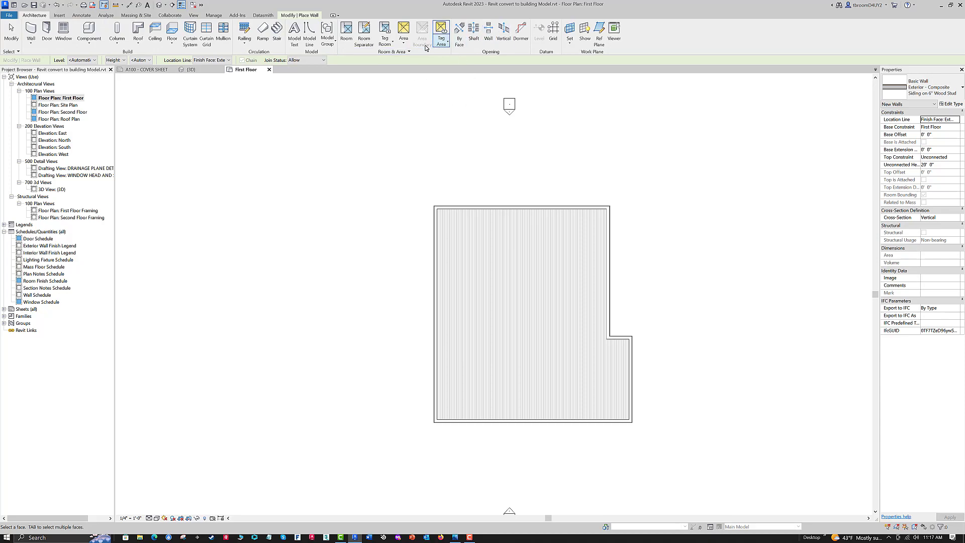
click(403, 45)
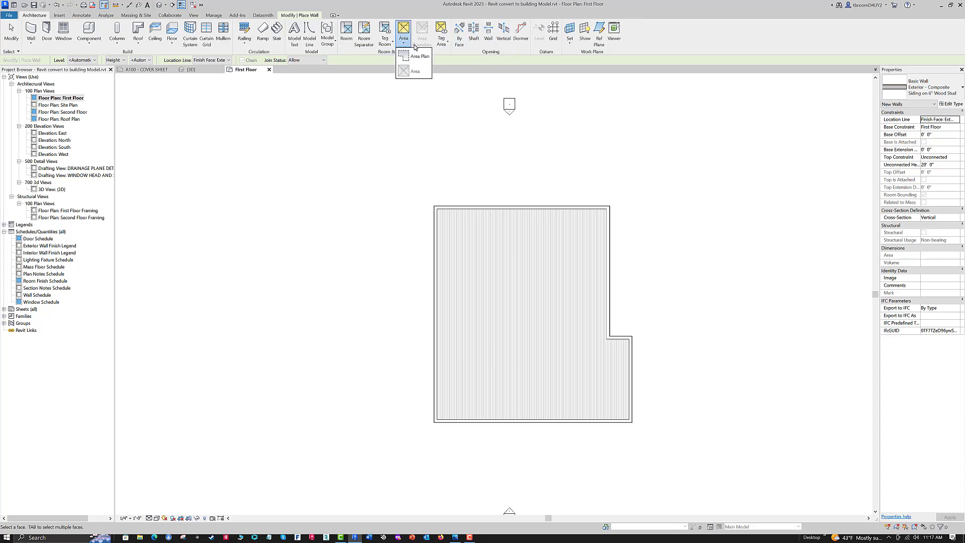
click(419, 58)
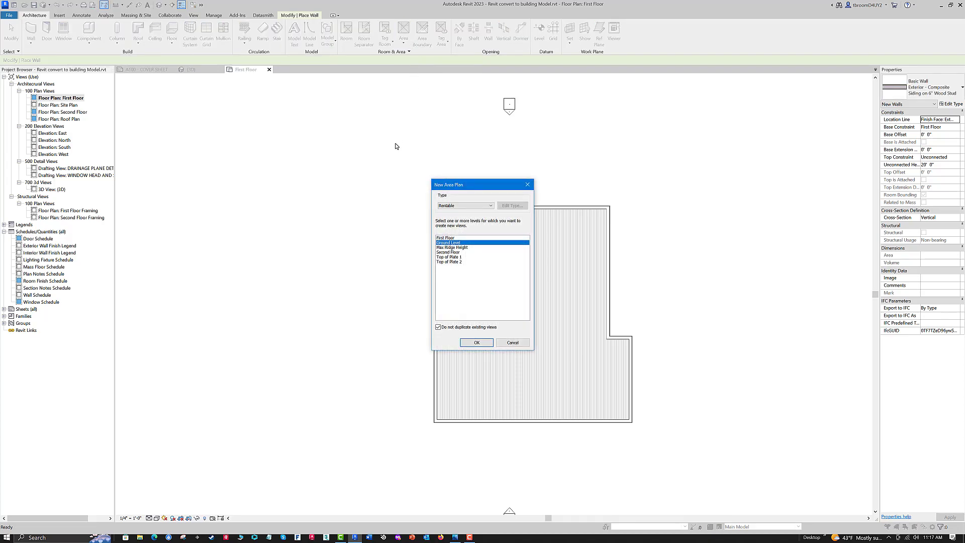
click(491, 207)
click(466, 213)
click(444, 238)
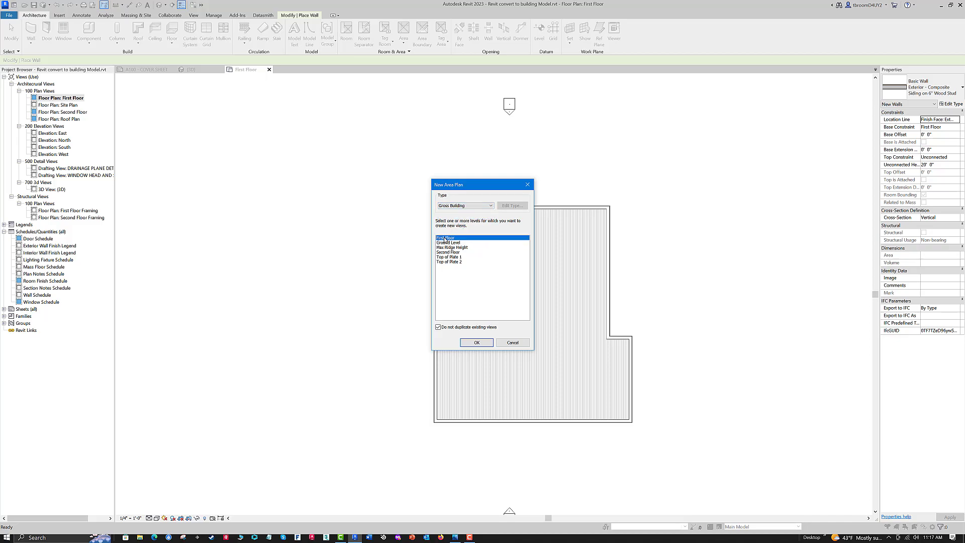
click(470, 344)
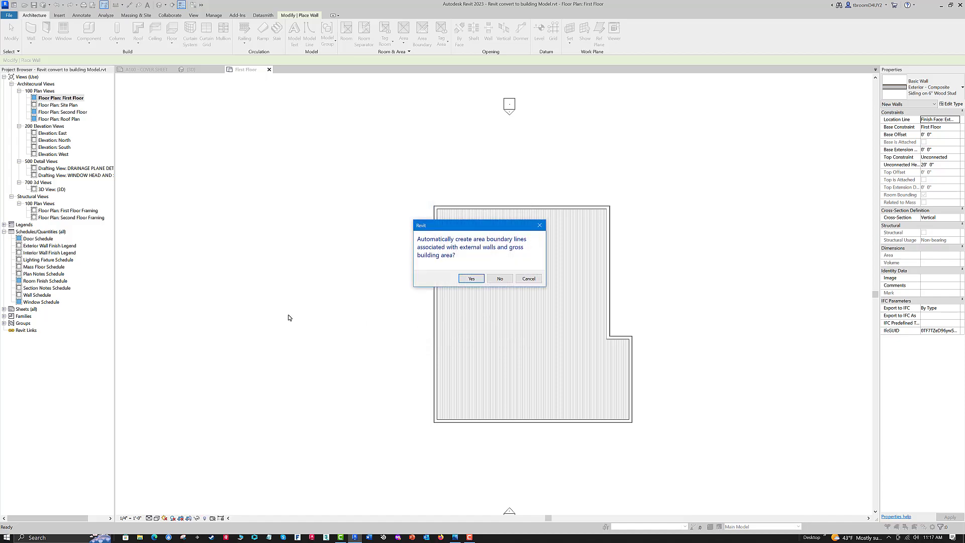
click(471, 279)
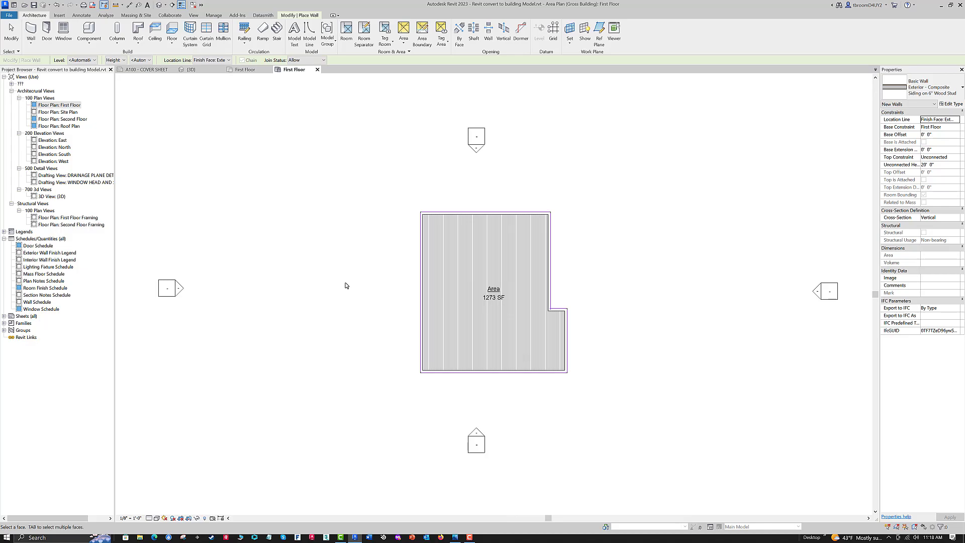
scroll(365, 285, up, 3)
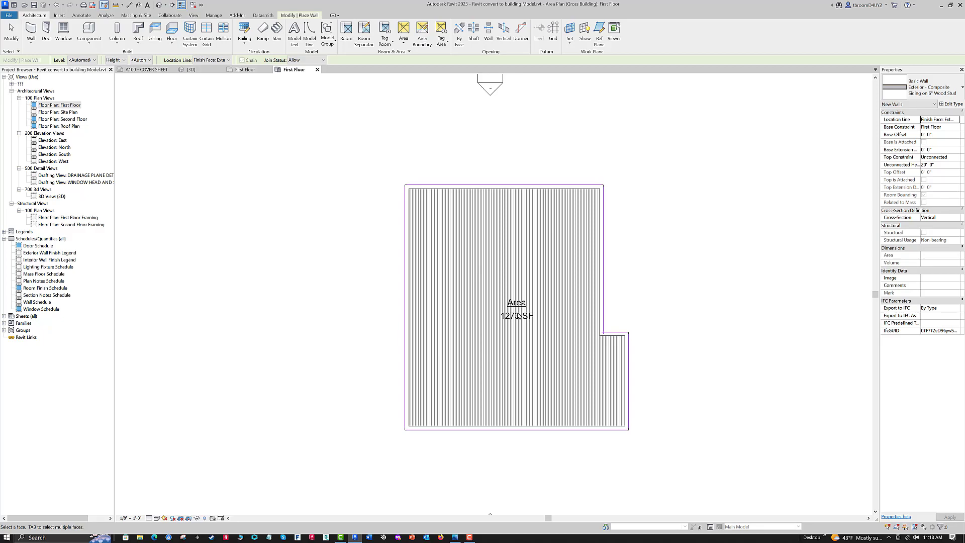
scroll(518, 315, down, 1)
middle_drag(661, 272, 654, 276)
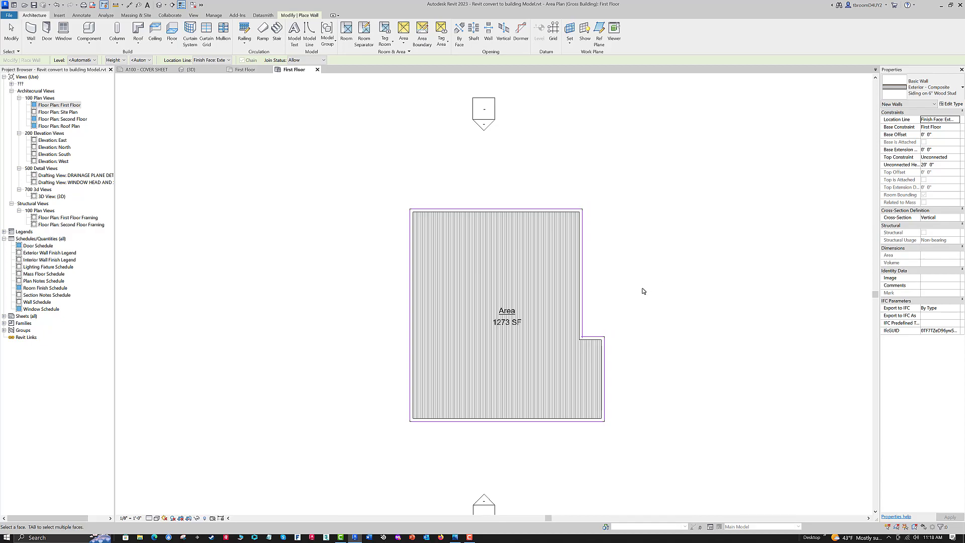
- Check the Mass category's visibility setting in the visibility/graphics overrides of the First Floor area plan
scroll(643, 291, up, 2)
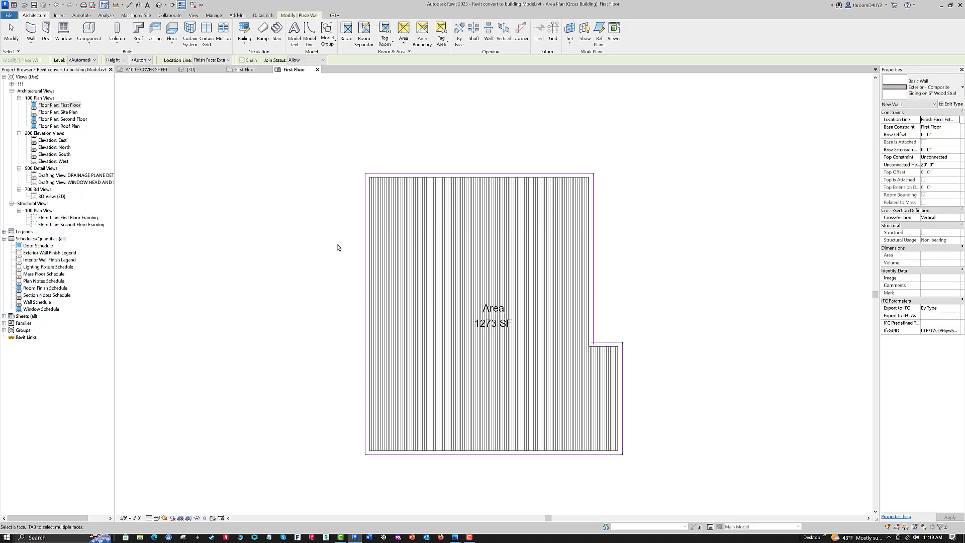
key(v)
key(v)
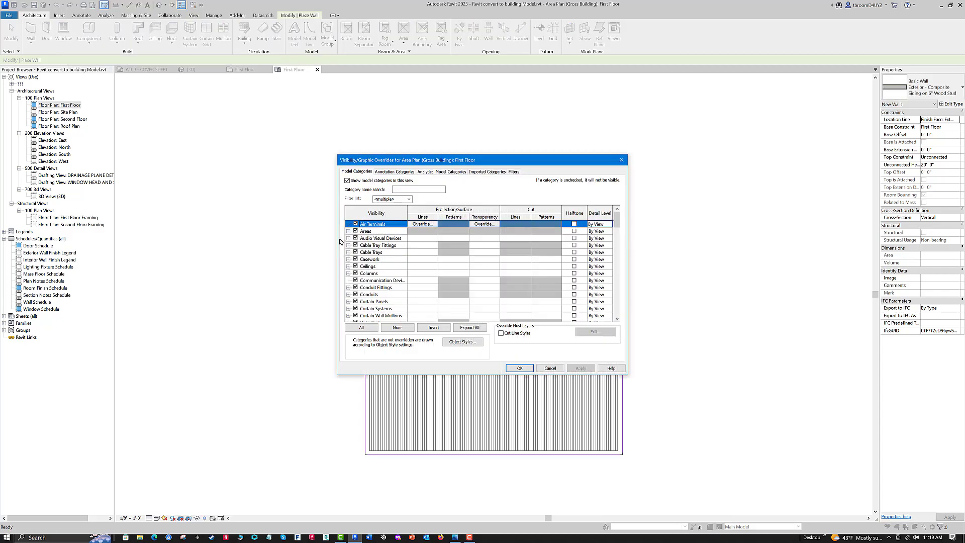
scroll(393, 296, down, 7)
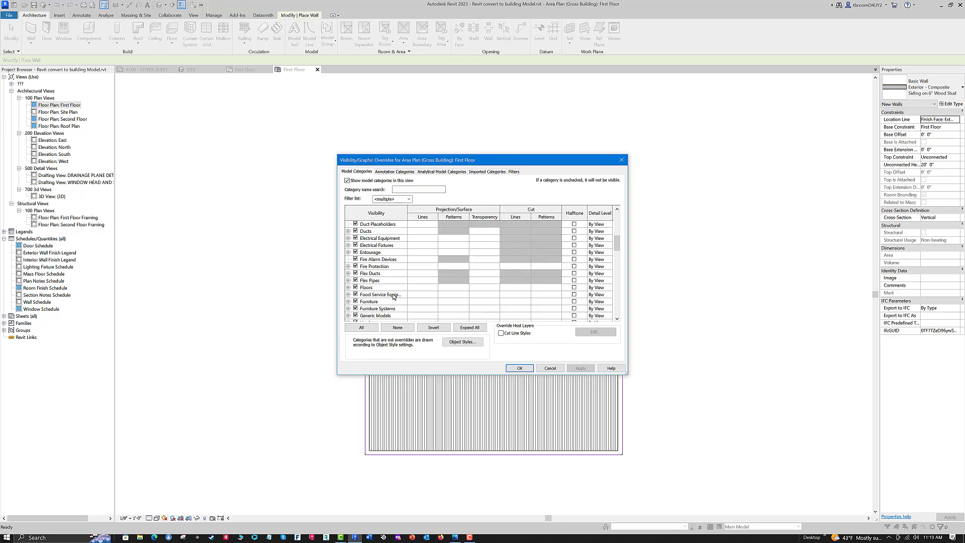
scroll(394, 296, down, 4)
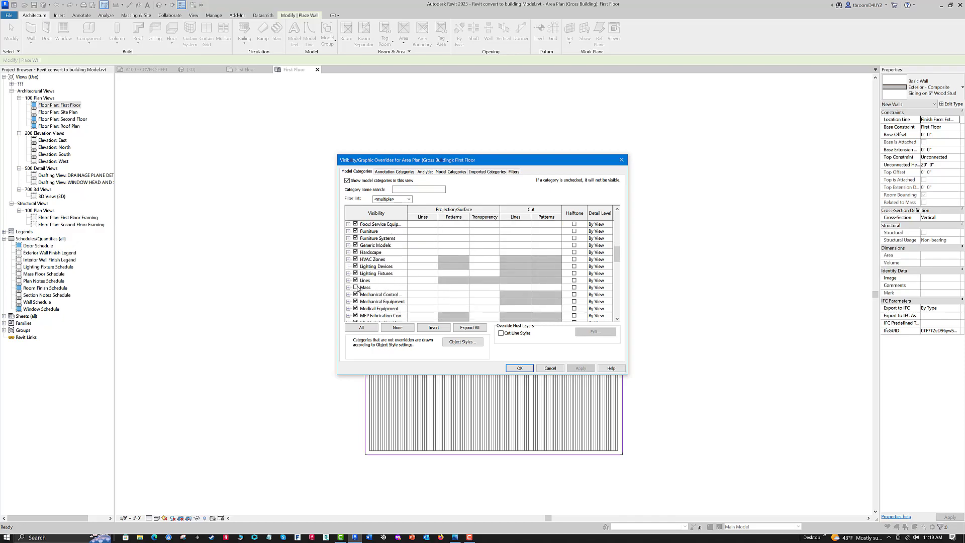
click(519, 368)
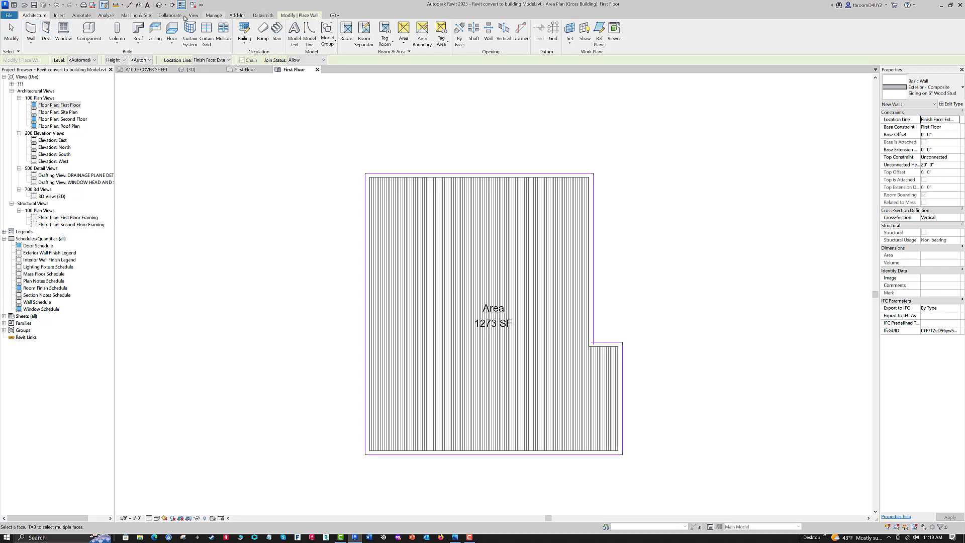
- Set the mass display mode to Show Mass by View Settings and look over the First Floor area plan
click(124, 15)
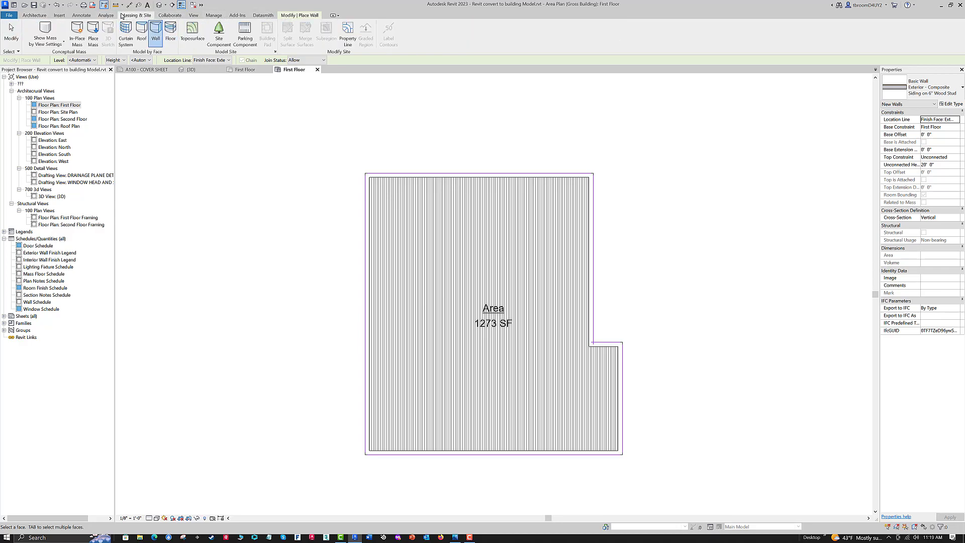
click(61, 44)
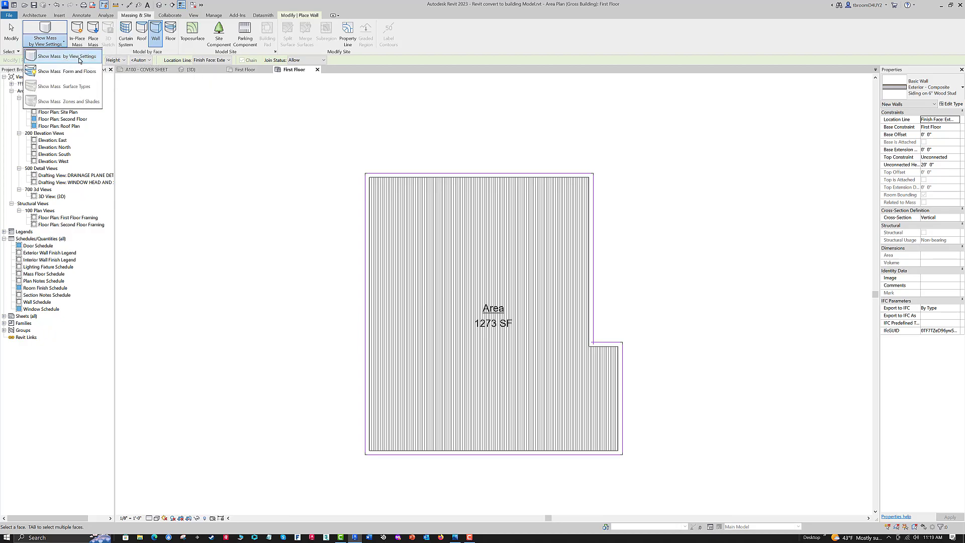
click(80, 60)
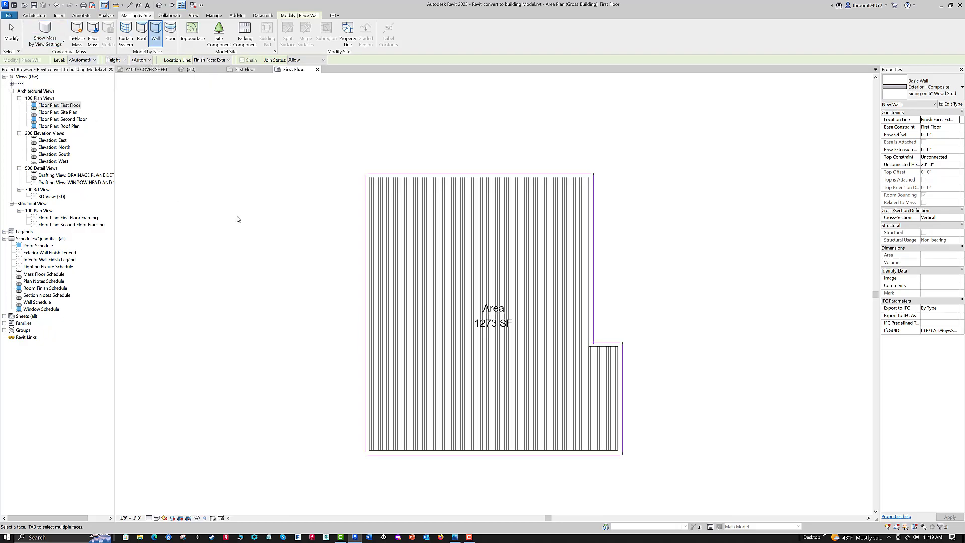
middle_drag(334, 127, 277, 169)
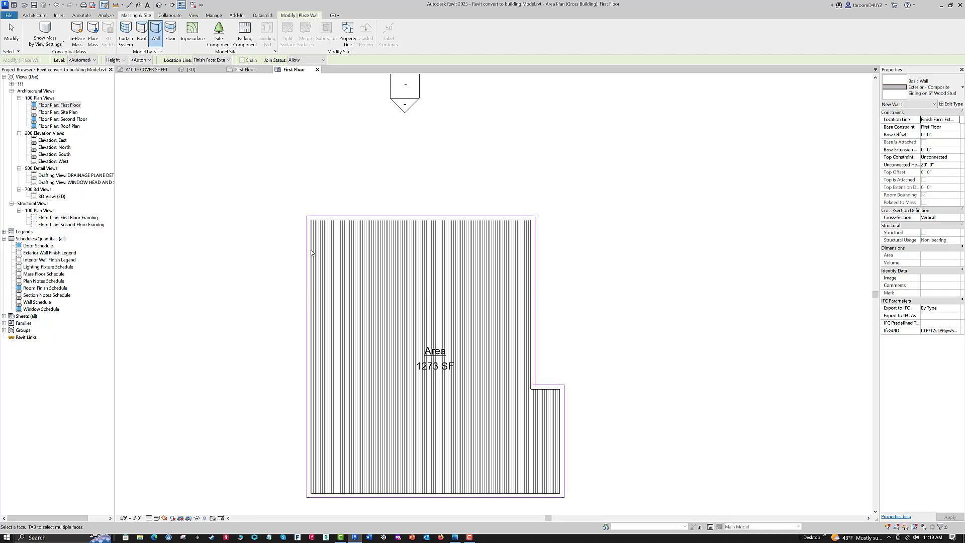
- Hide the Mass category in the First Floor floor plan through its visibility/graphics overrides
click(241, 72)
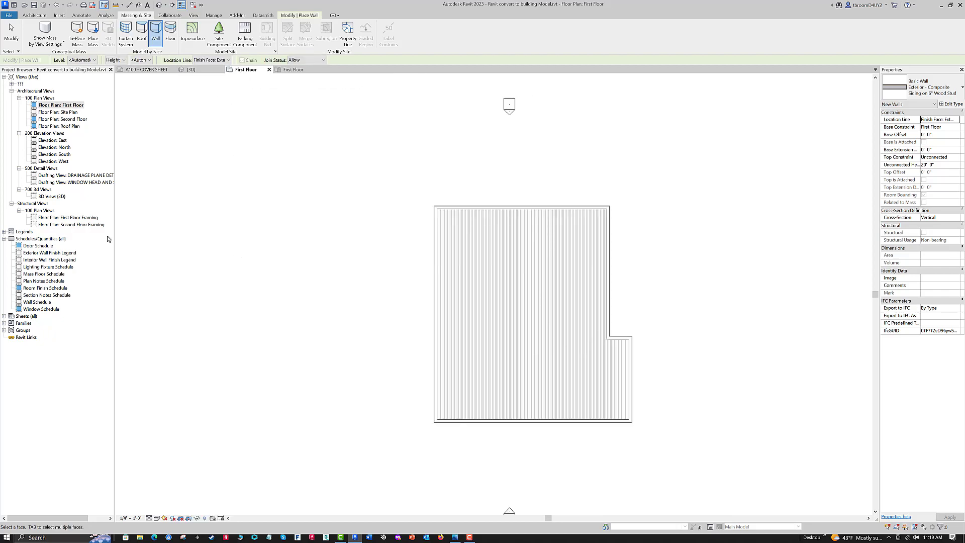
key(g)
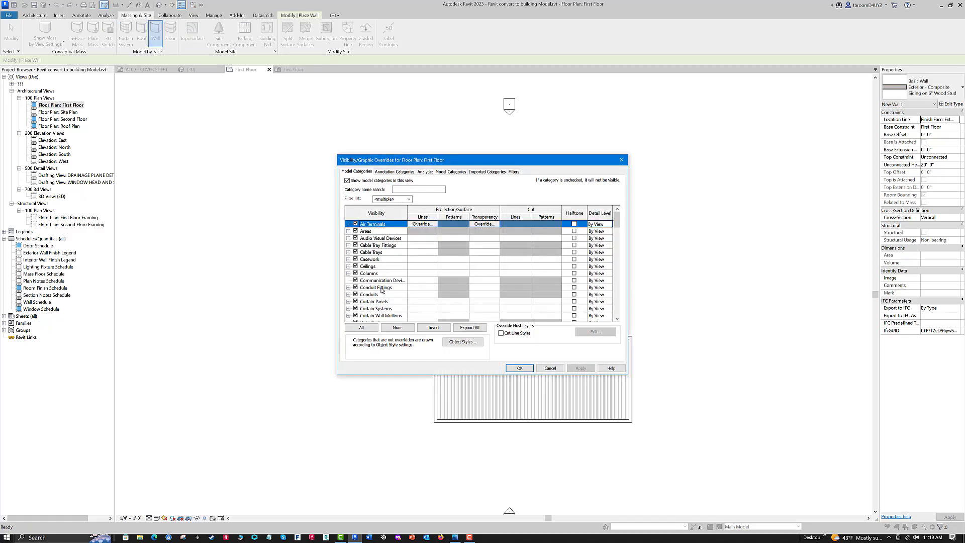
scroll(380, 245, down, 6)
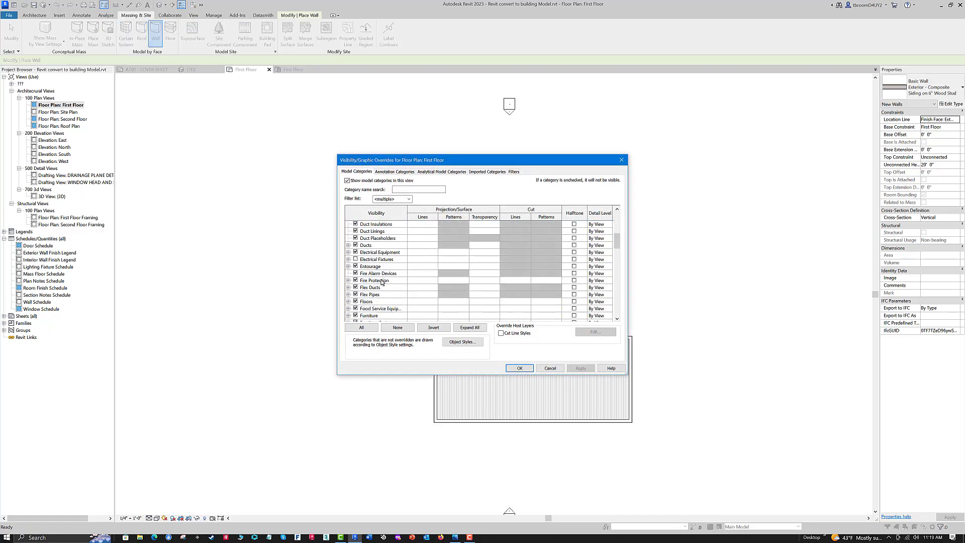
scroll(381, 282, down, 3)
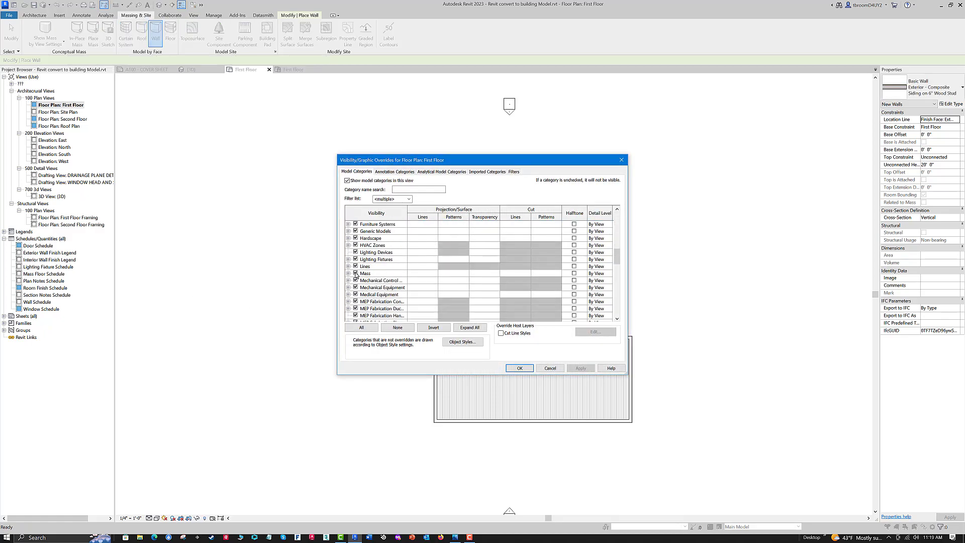
click(355, 274)
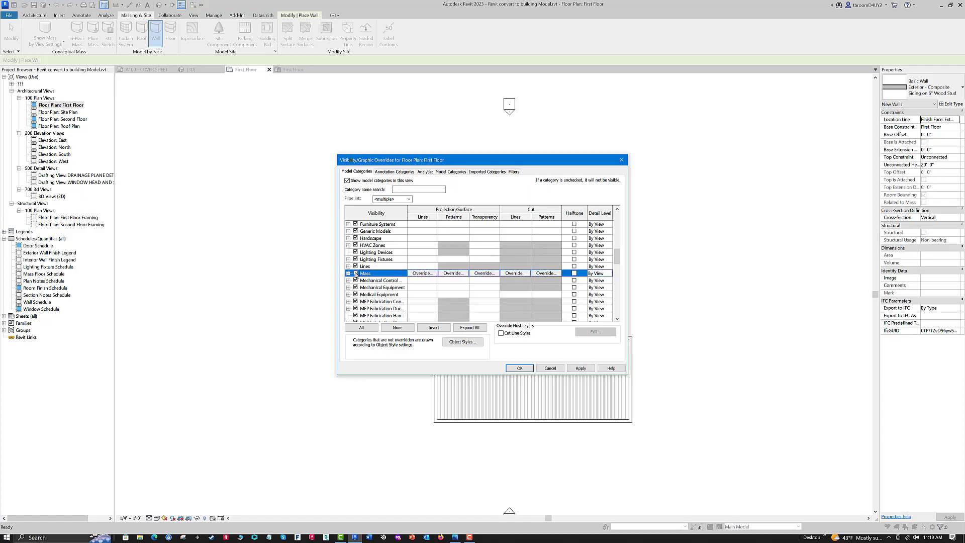
click(520, 369)
- Add an aligned dimension above the building between the outer faces of the left wall and the recessed right wall
scroll(526, 180, up, 3)
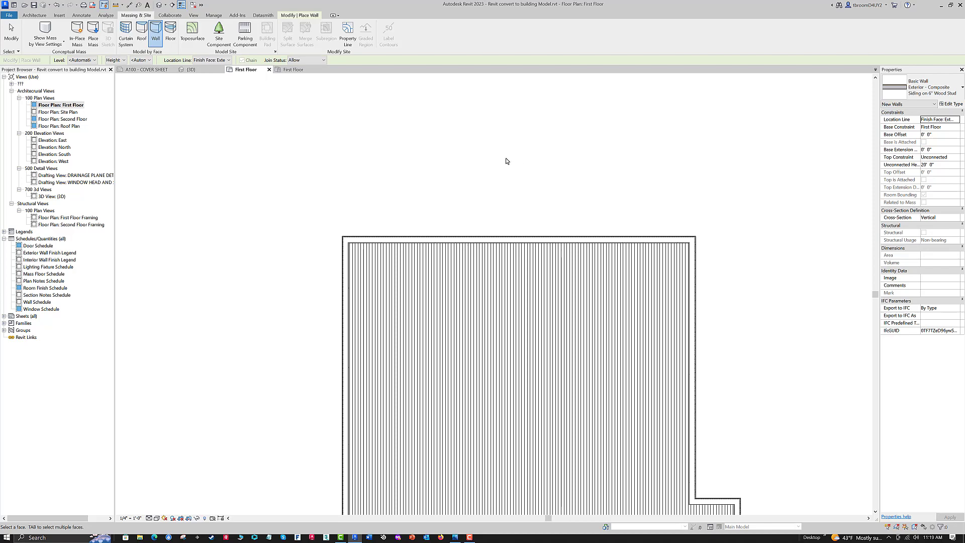
click(129, 5)
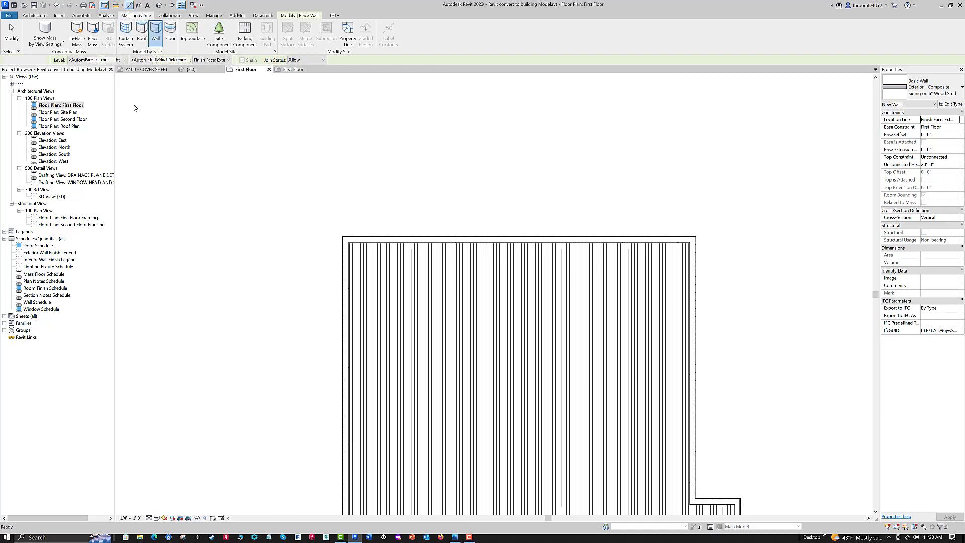
click(345, 262)
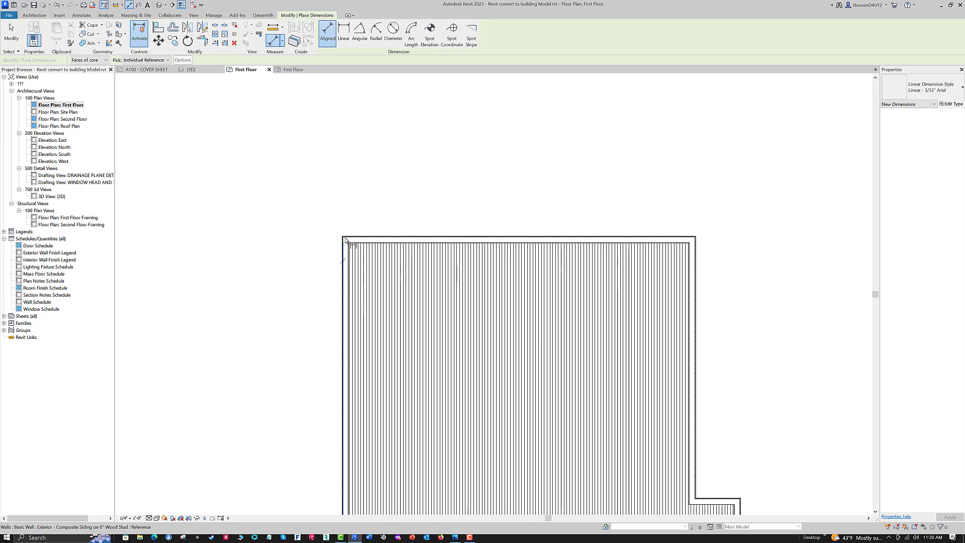
click(695, 269)
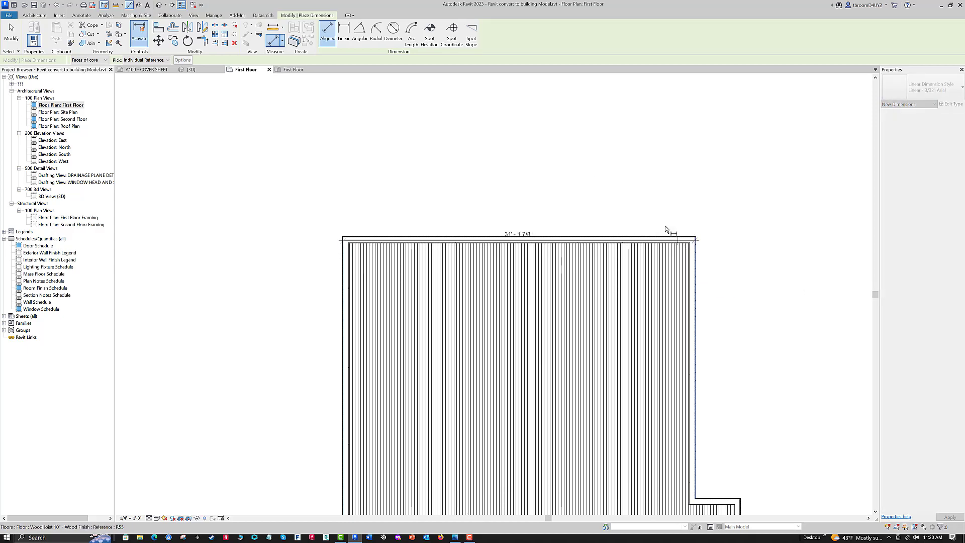
click(582, 190)
scroll(573, 215, down, 1)
middle_drag(572, 215, 523, 200)
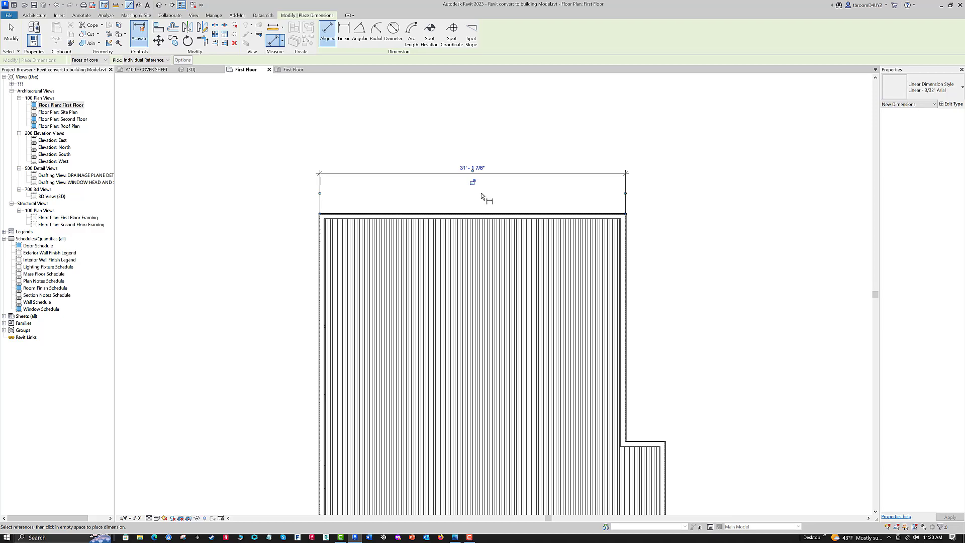
key(Escape)
key(Escape)
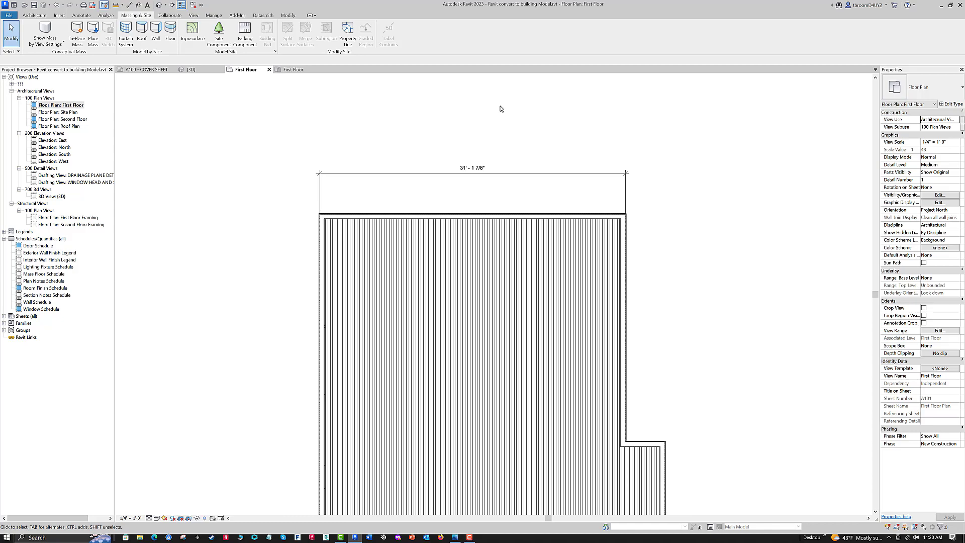
- Move the left exterior wall by setting the width dimension to 31' - 4", and check the area in the area plan
click(322, 239)
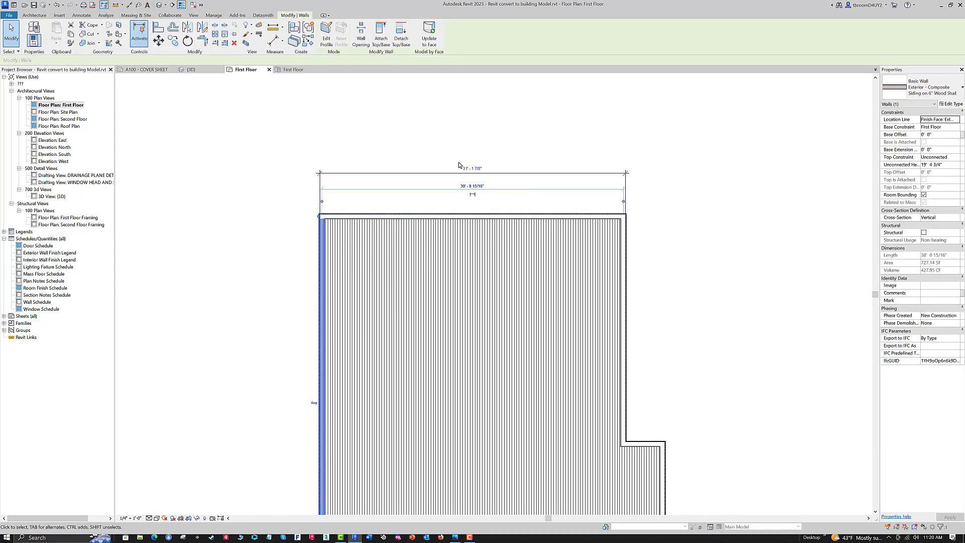
click(480, 169)
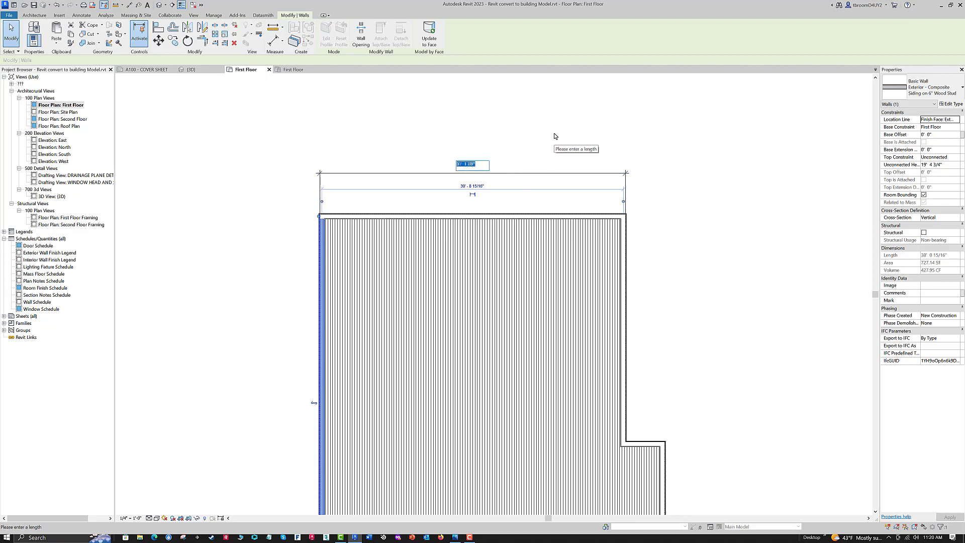
text(31 4)
key(Return)
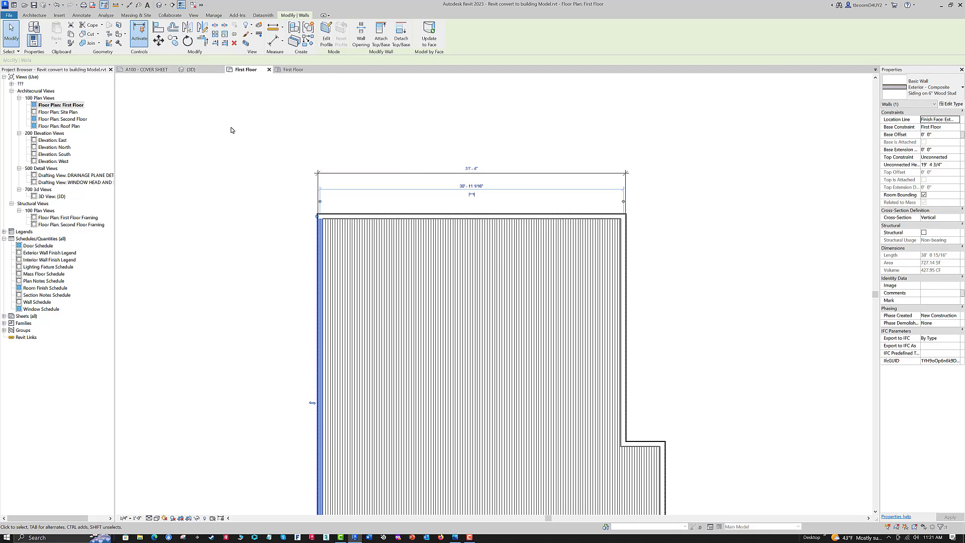
click(294, 69)
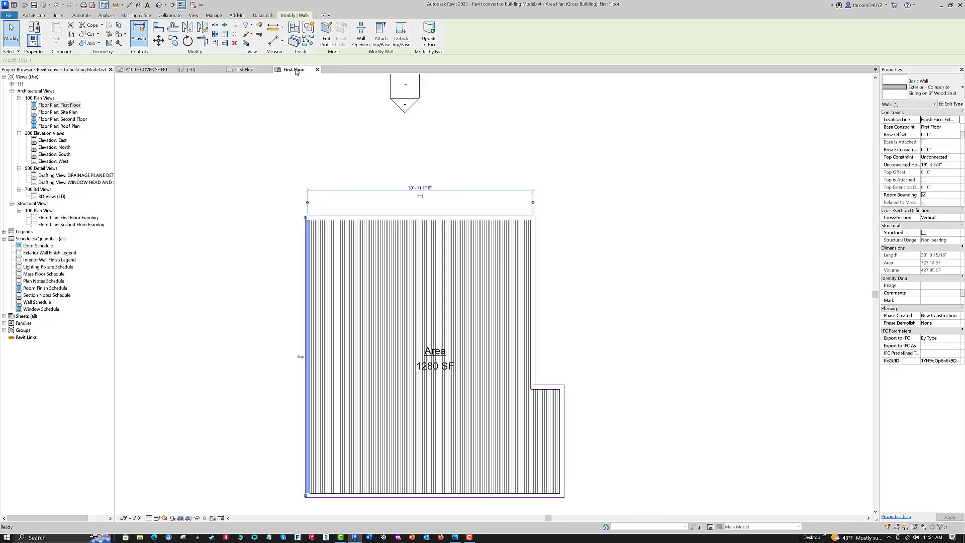
- Set the width dimension in the First Floor plan to 32' - 0" and check the updated area in the area plan
click(244, 72)
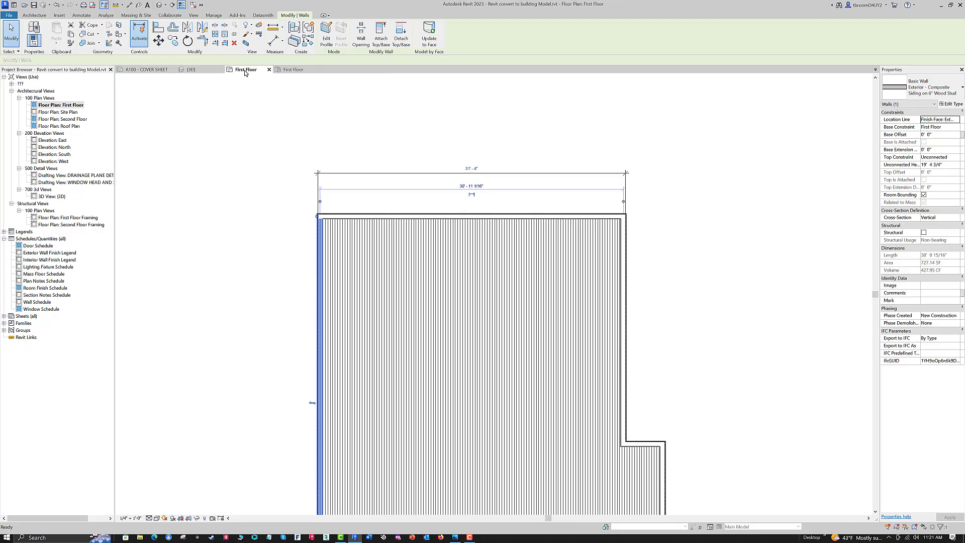
click(475, 170)
text(3)
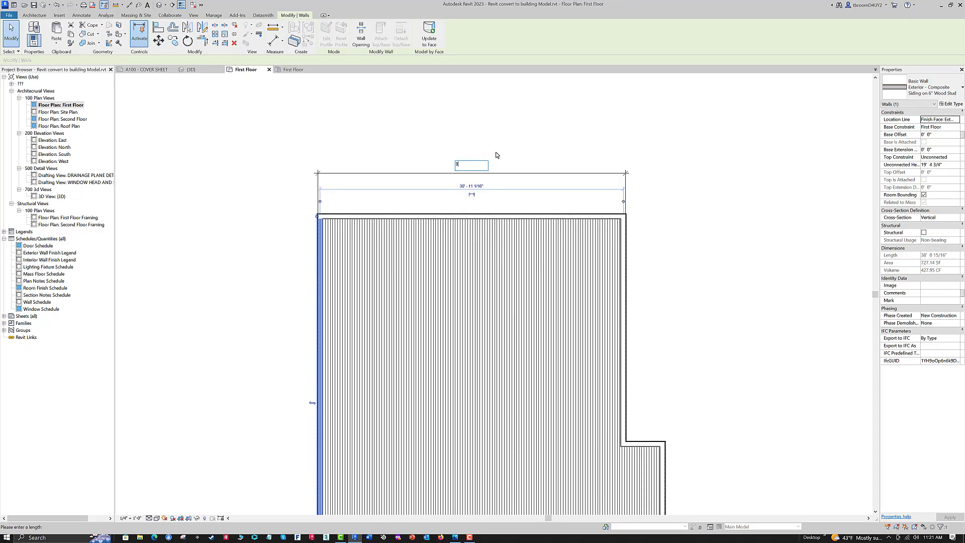
key(Return)
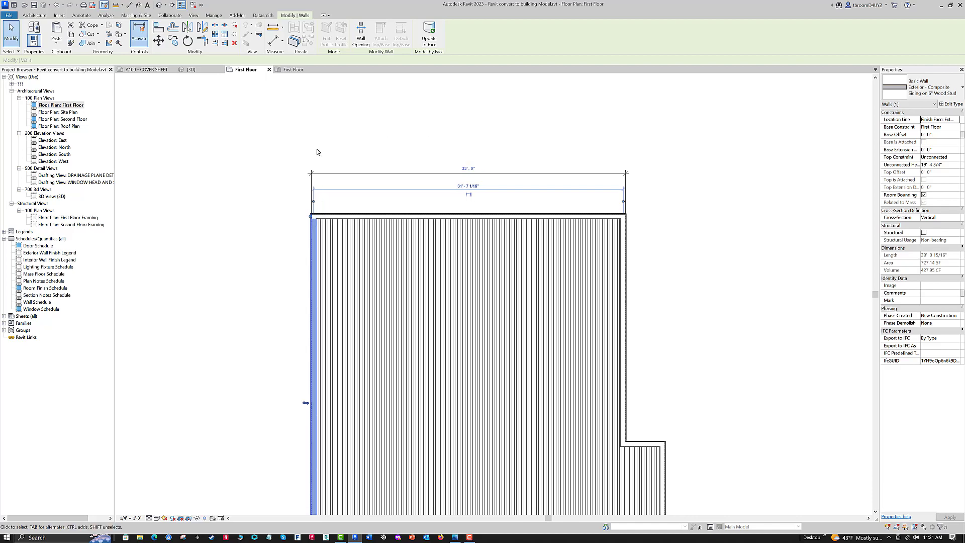
click(289, 69)
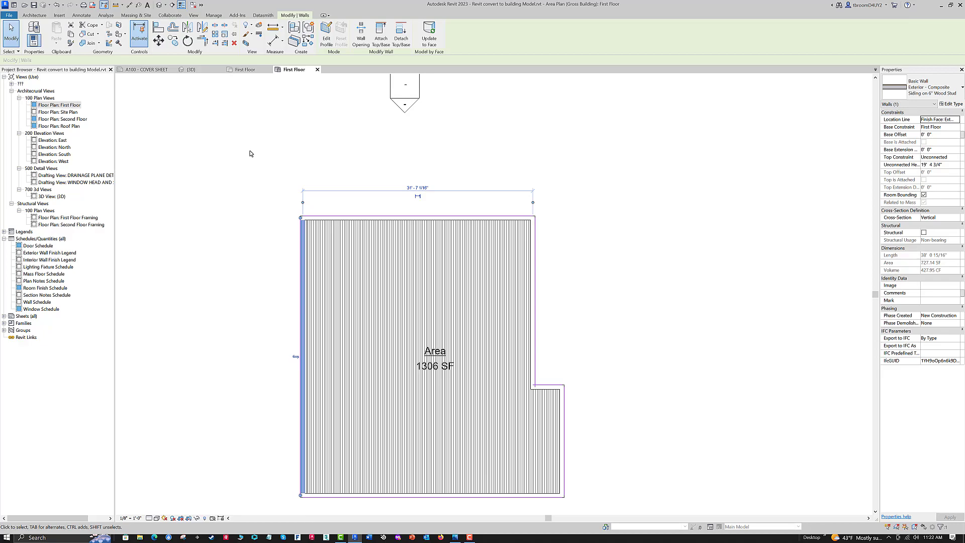
key(Escape)
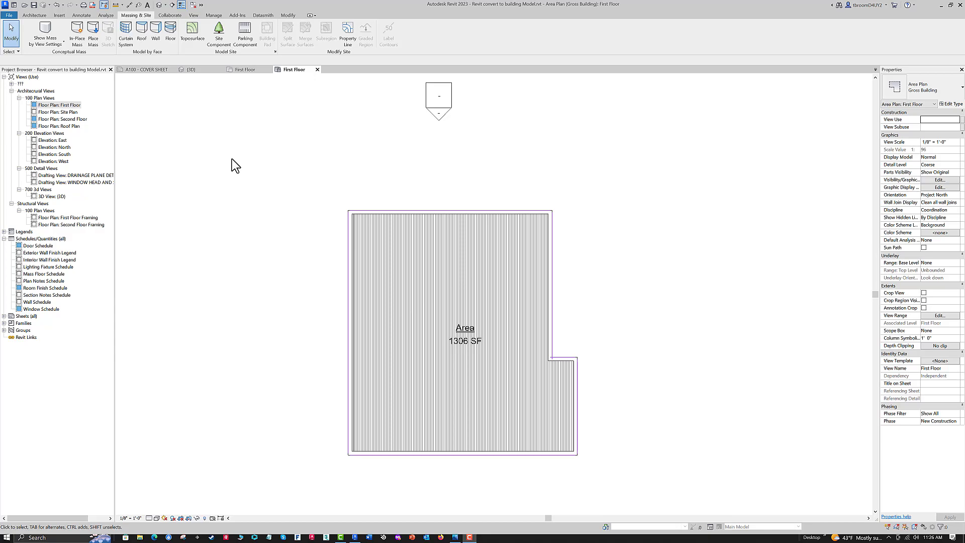
- Delete the width dimension above the building in the First Floor floor plan
click(250, 76)
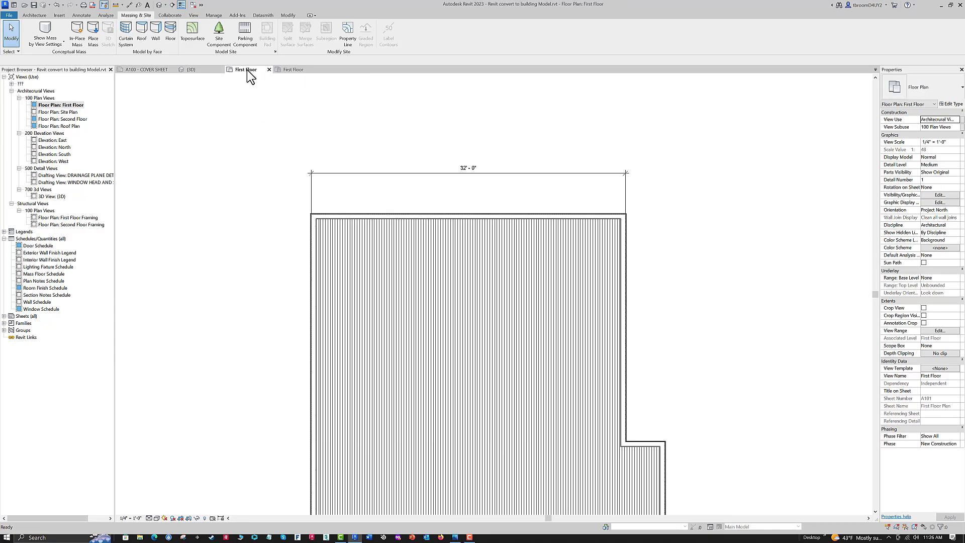
scroll(339, 108, down, 2)
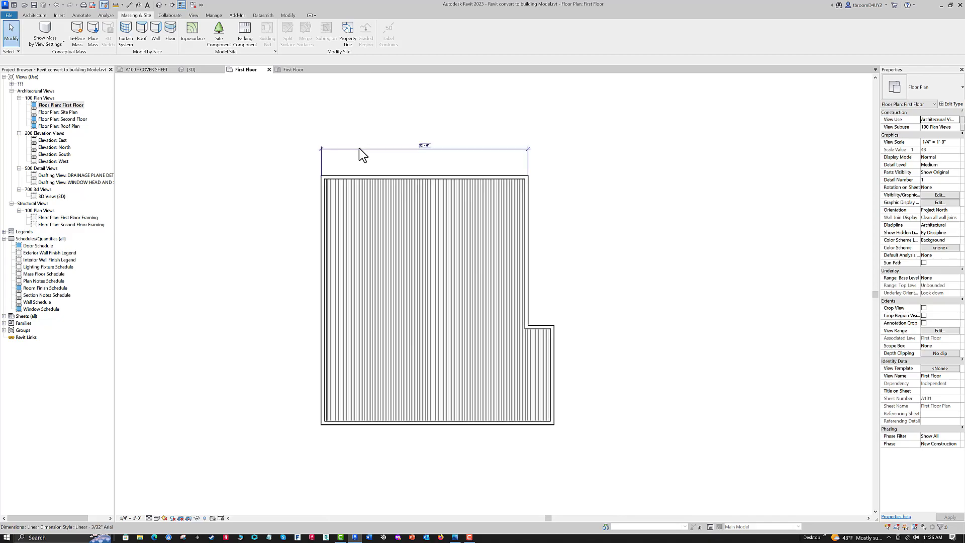
click(358, 148)
key(Delete)
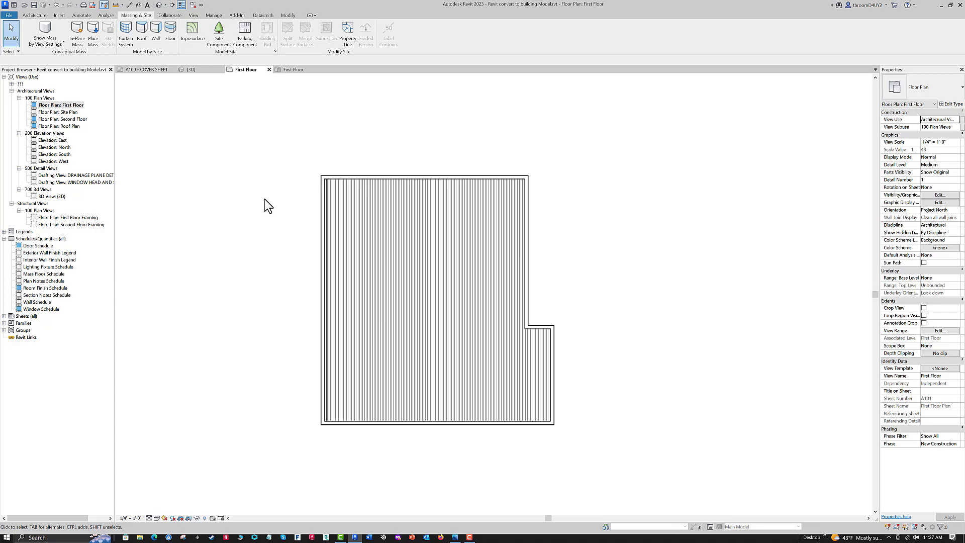
- Pin all six exterior walls of the building in the First Floor plan
click(322, 211)
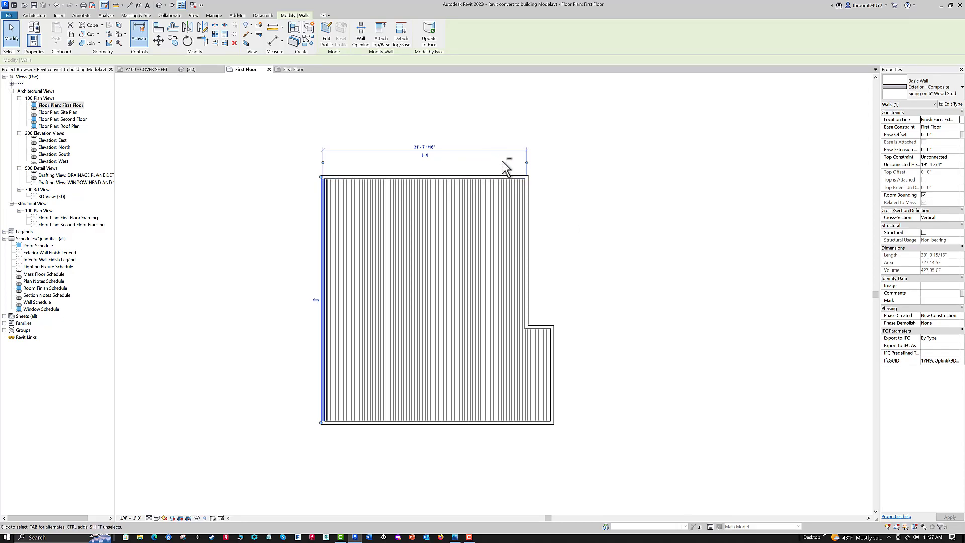
ctrl+click(436, 176)
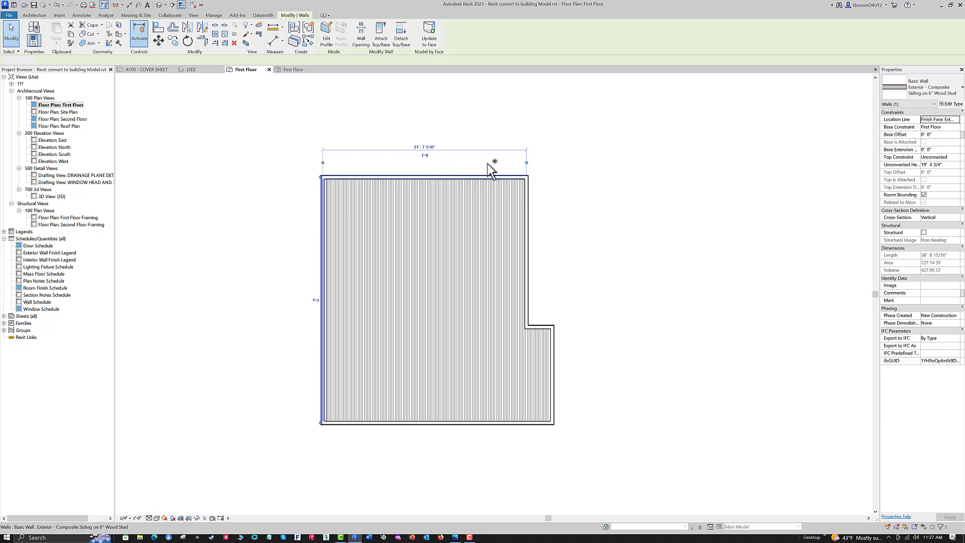
ctrl+click(533, 214)
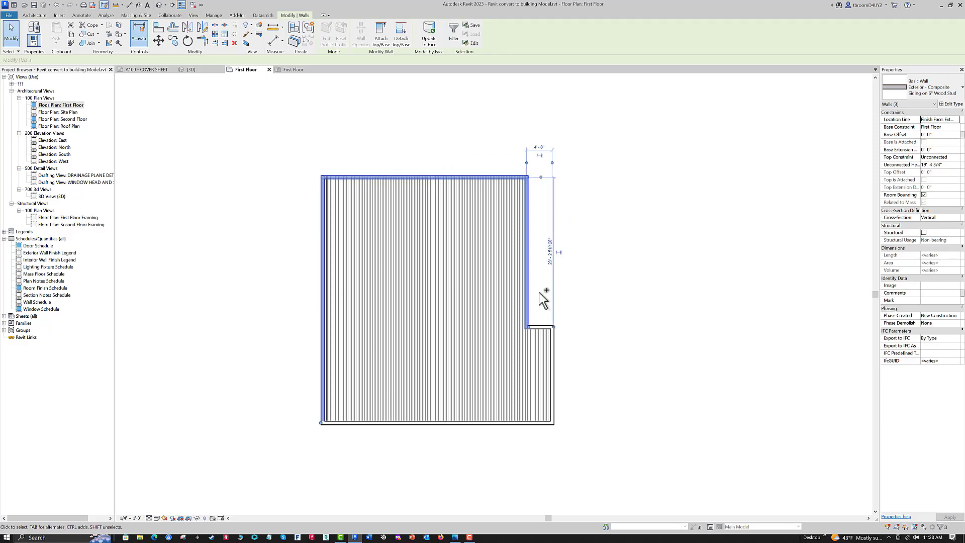
ctrl+click(541, 327)
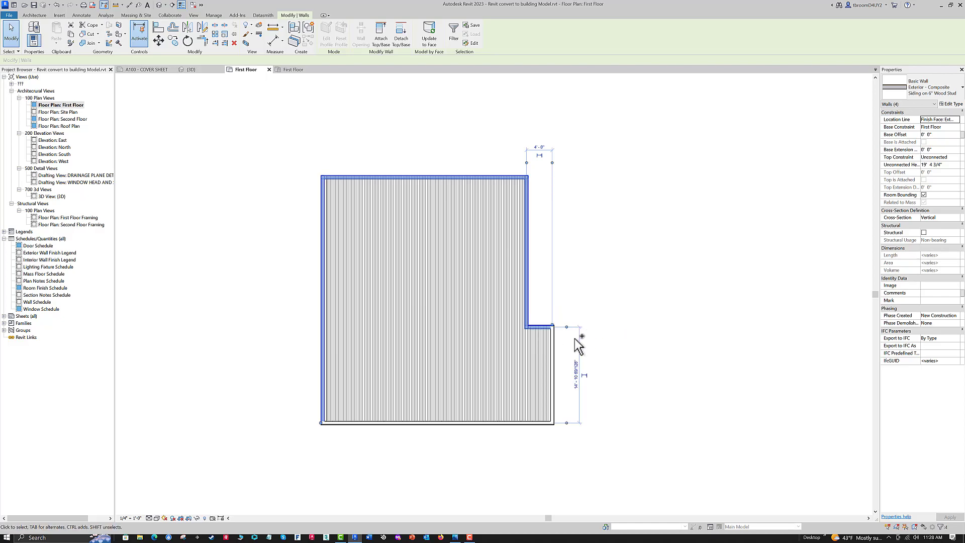
ctrl+click(521, 423)
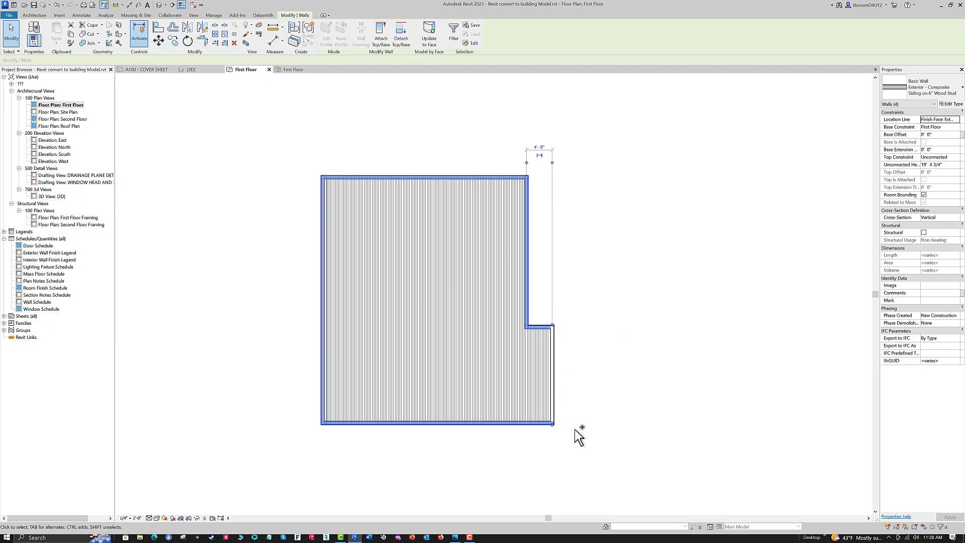
ctrl+click(553, 381)
ctrl+click(553, 381)
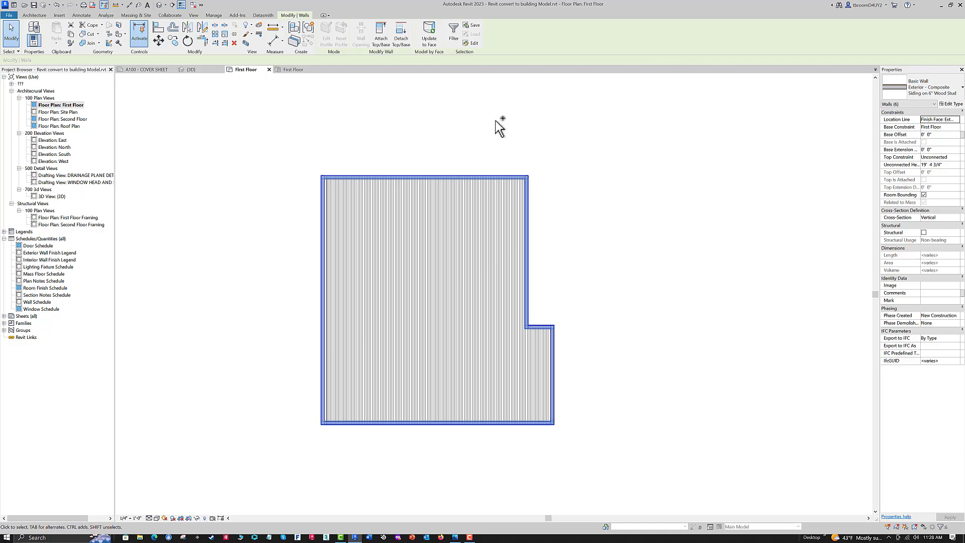
click(232, 35)
click(213, 278)
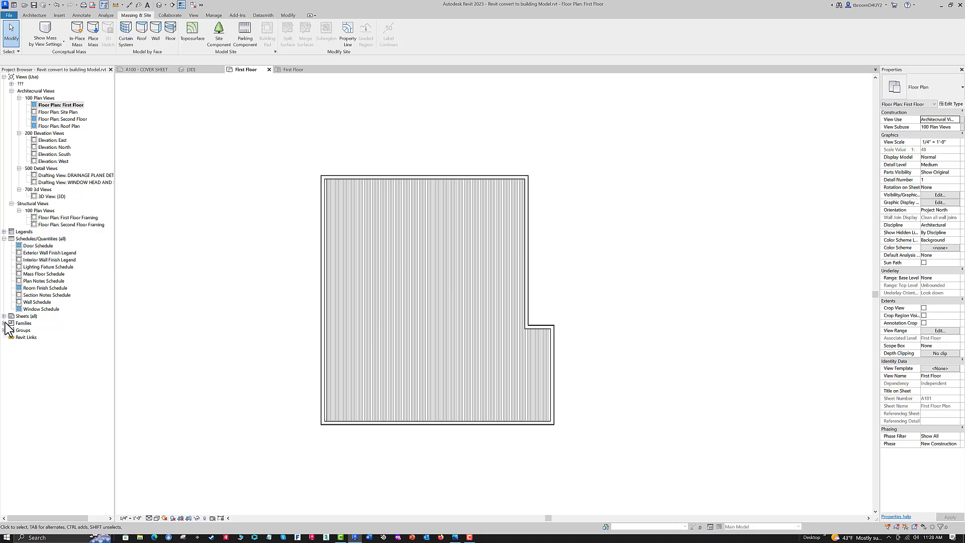
- Locate the Residential Programming mass among the project's mass families and open it for editing
click(4, 323)
scroll(60, 329, down, 1)
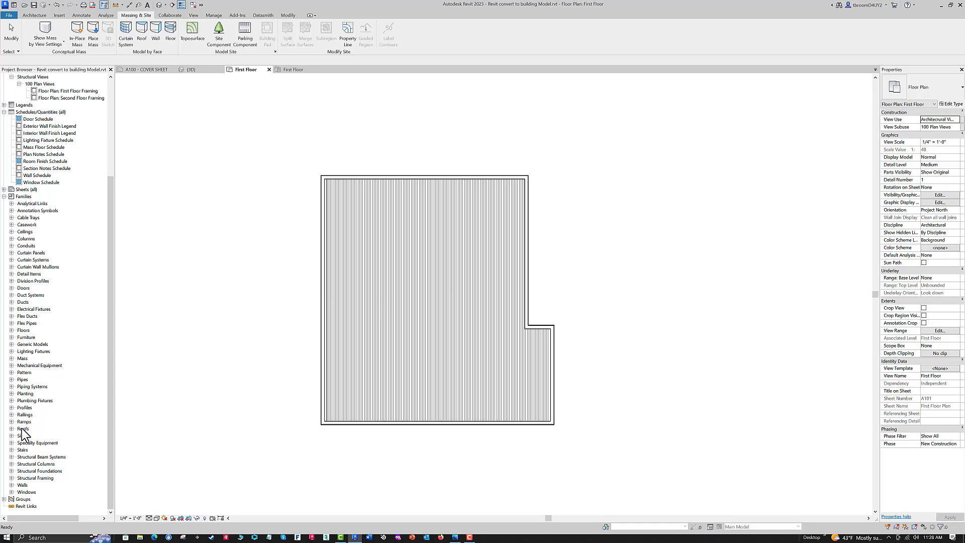
click(12, 359)
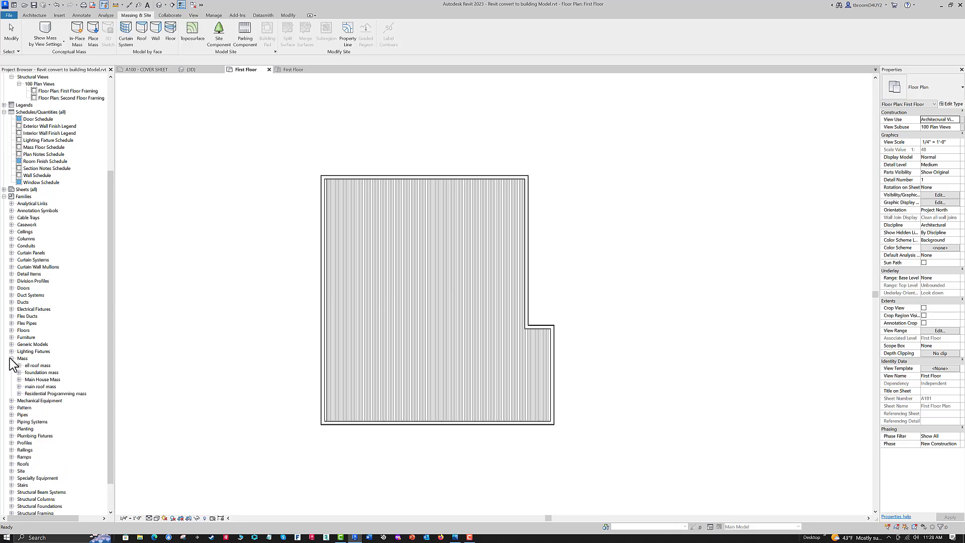
click(19, 394)
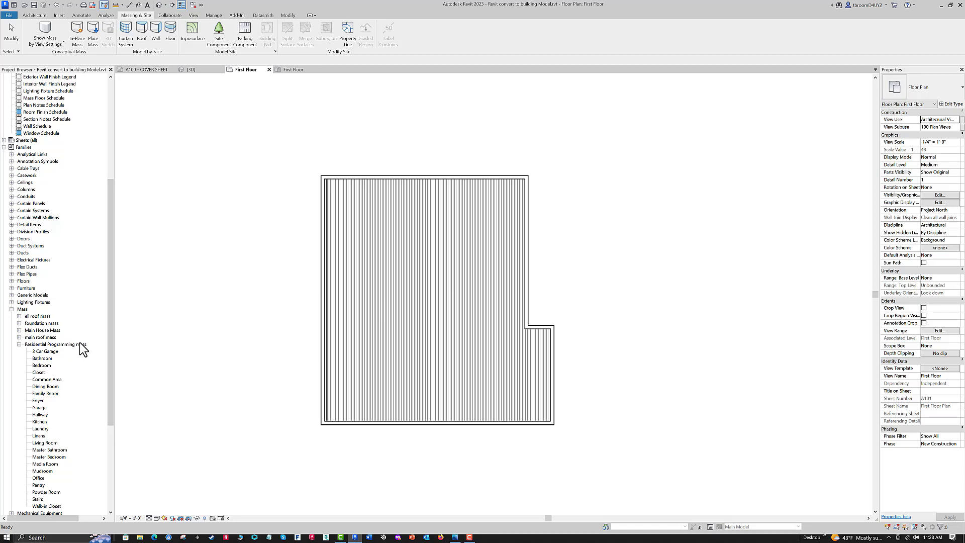
right_click(65, 345)
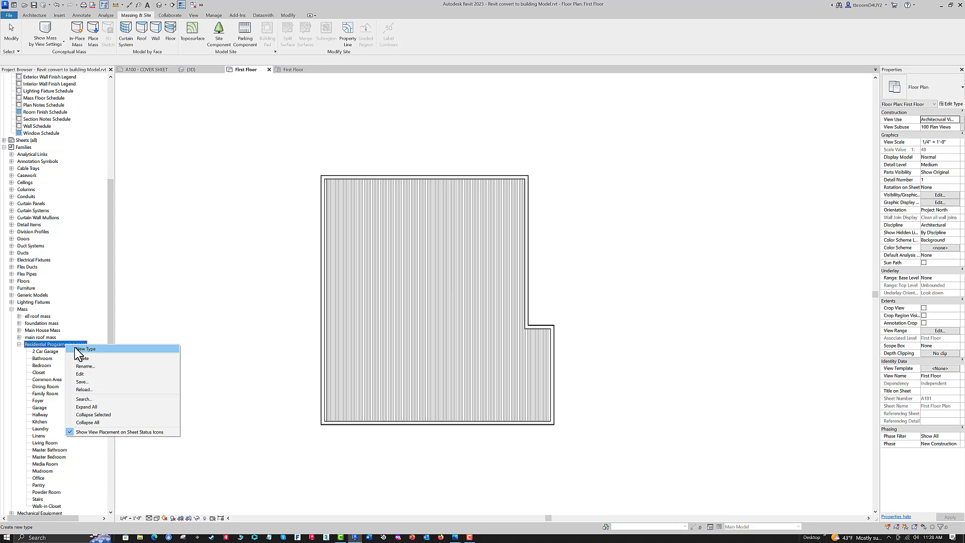
click(83, 374)
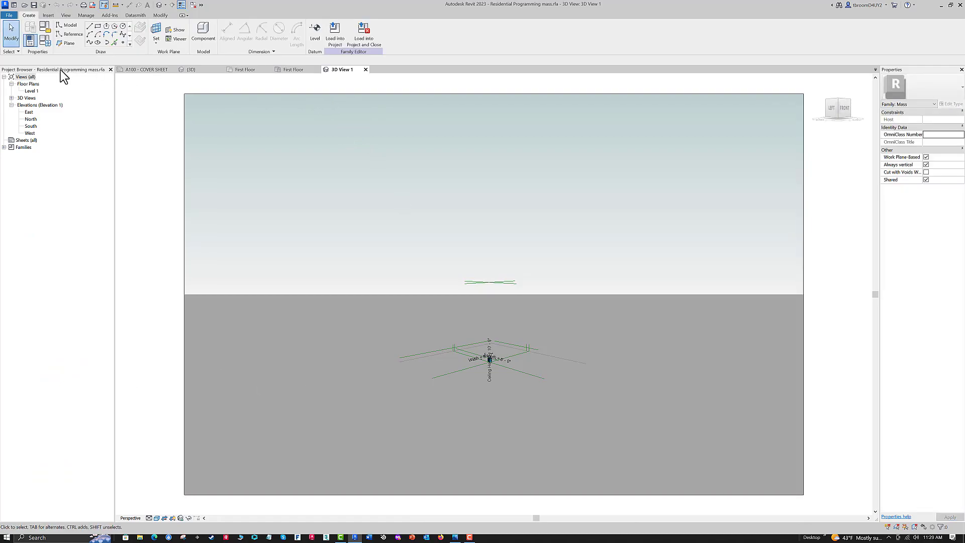
- Open the family's Level 1 plan and examine the mass's reference planes and its labelled Width and Length dimensions
double_click(32, 91)
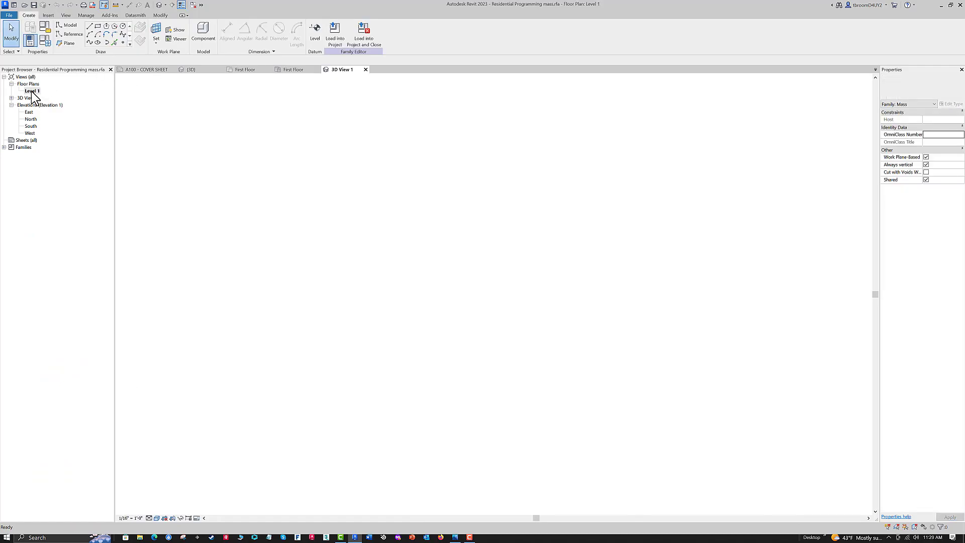
scroll(500, 294, up, 5)
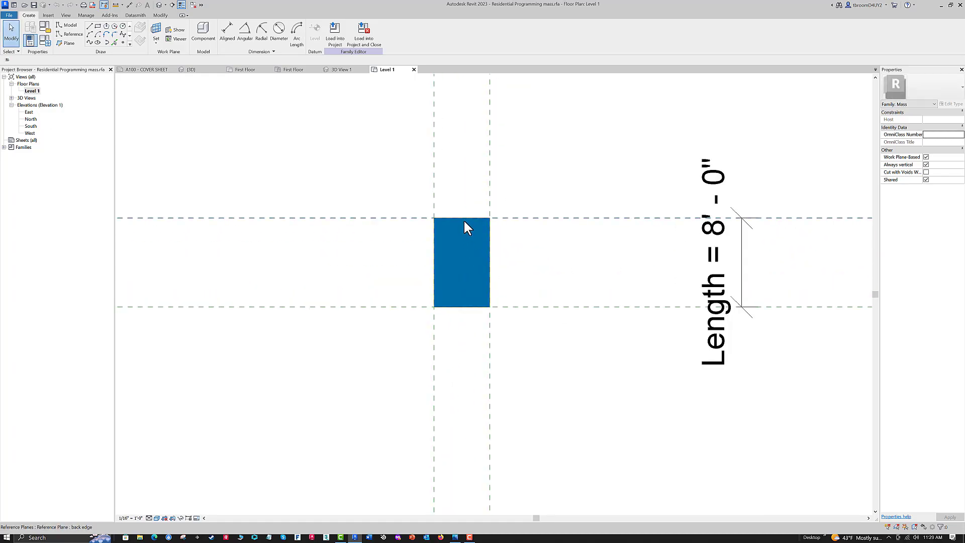
click(464, 220)
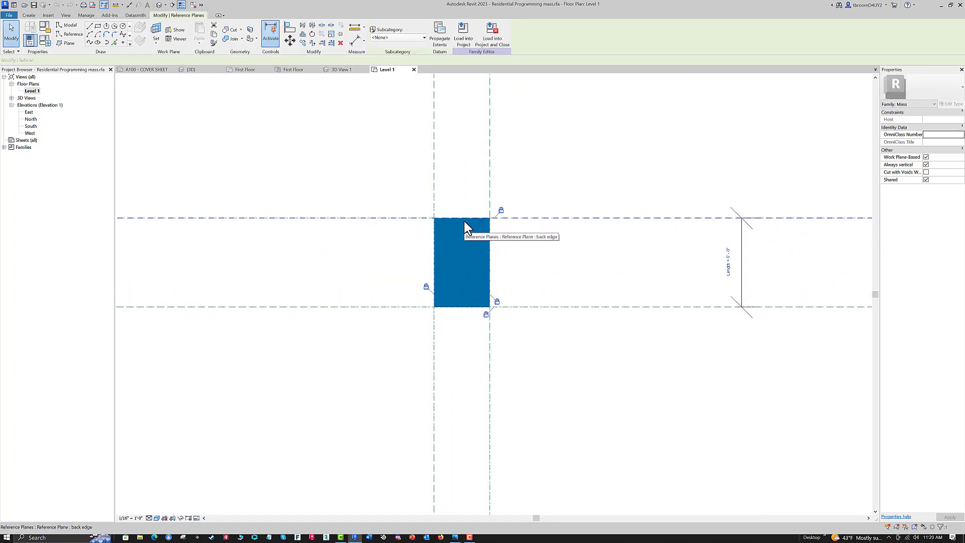
click(312, 184)
scroll(438, 289, down, 4)
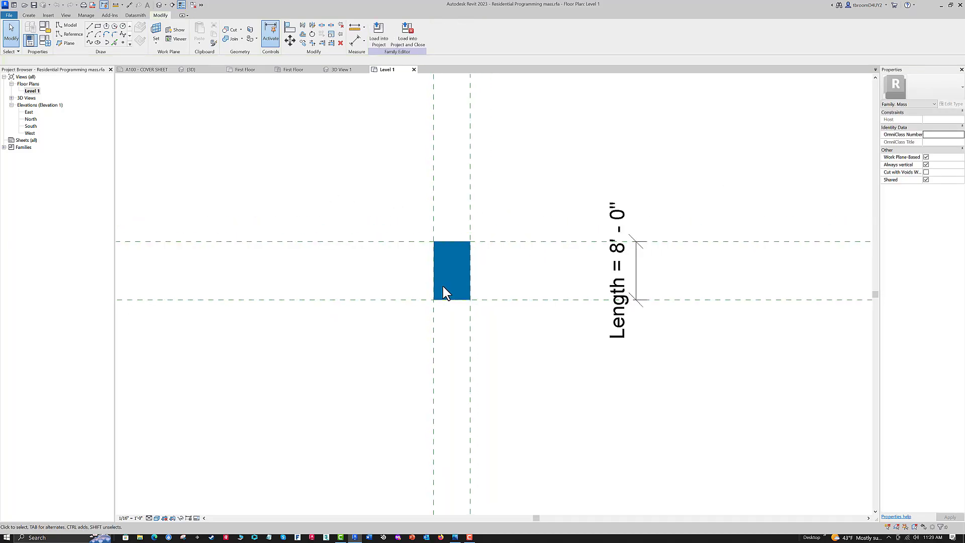
middle_drag(475, 215, 450, 285)
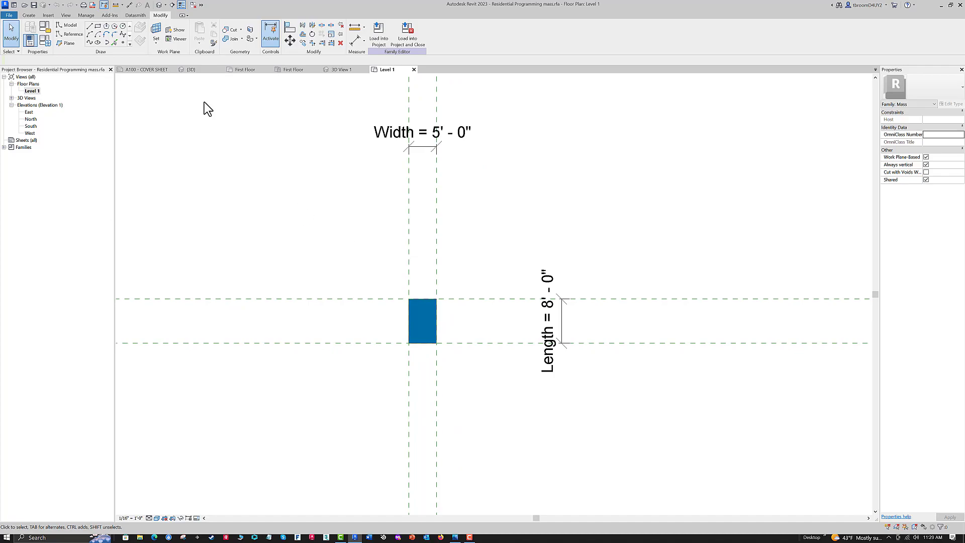
- Open the Family Types settings and review the parameters of the Dining Room type
click(46, 41)
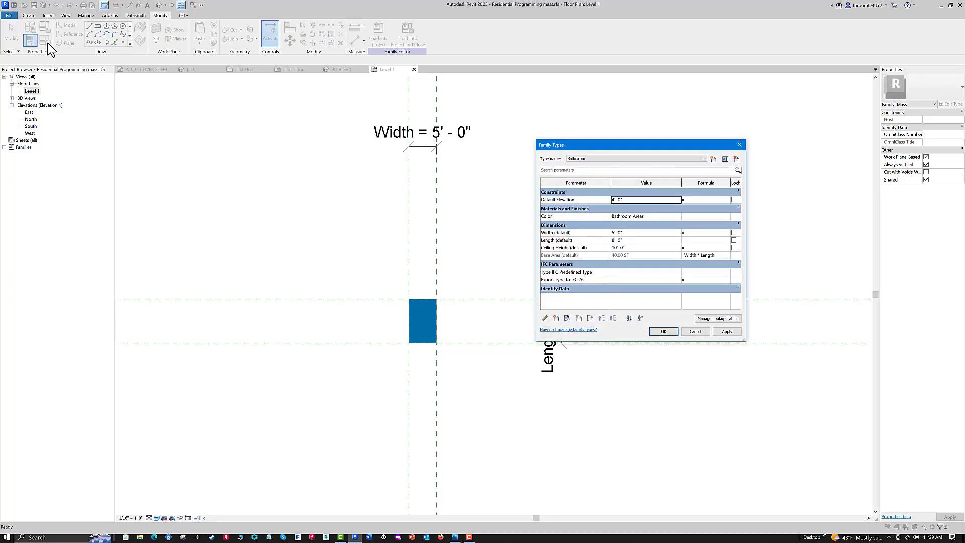
drag(634, 148, 593, 243)
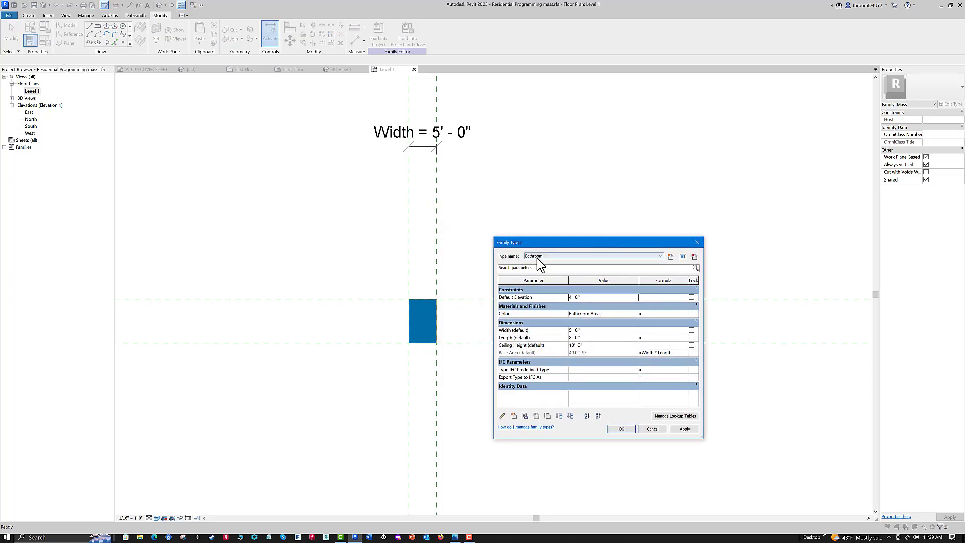
click(661, 257)
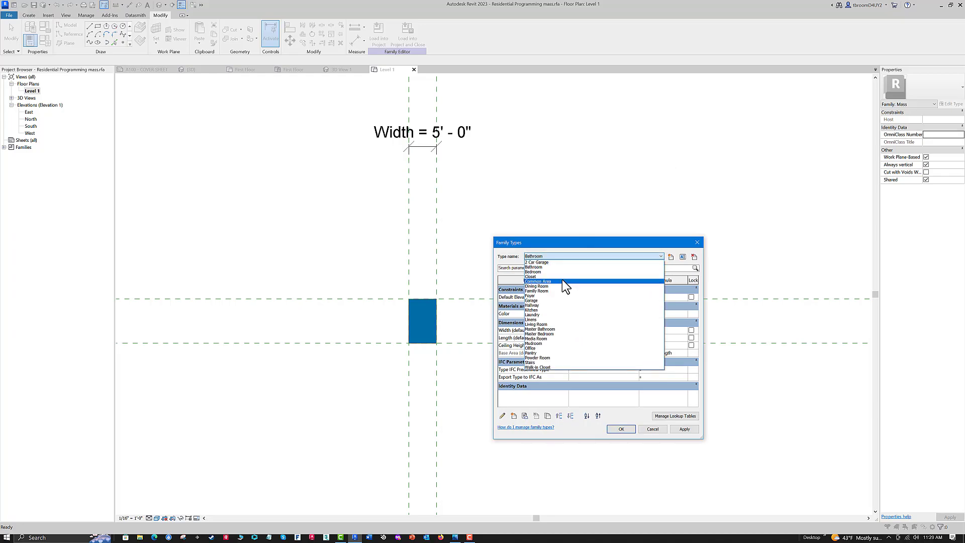
click(536, 286)
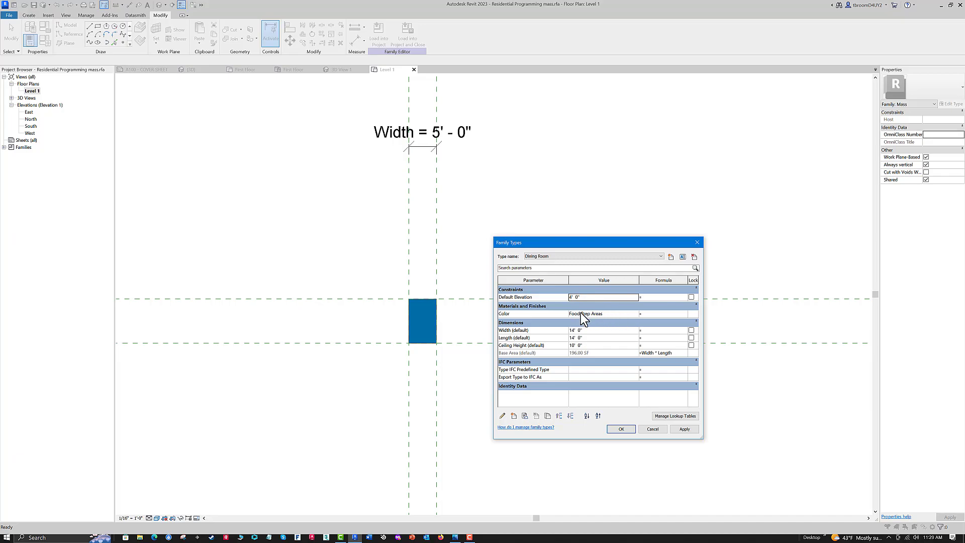
- Review the surface and cut pattern colors of the Food Prep Areas and Sleeping Areas materials, keeping the Dining Room's assigned material
click(635, 312)
click(635, 313)
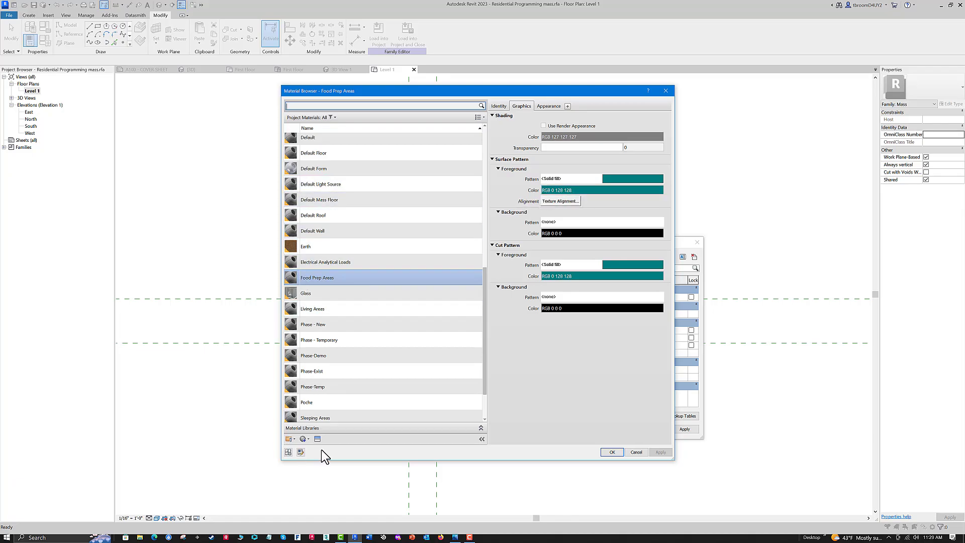
scroll(306, 418, down, 1)
click(306, 415)
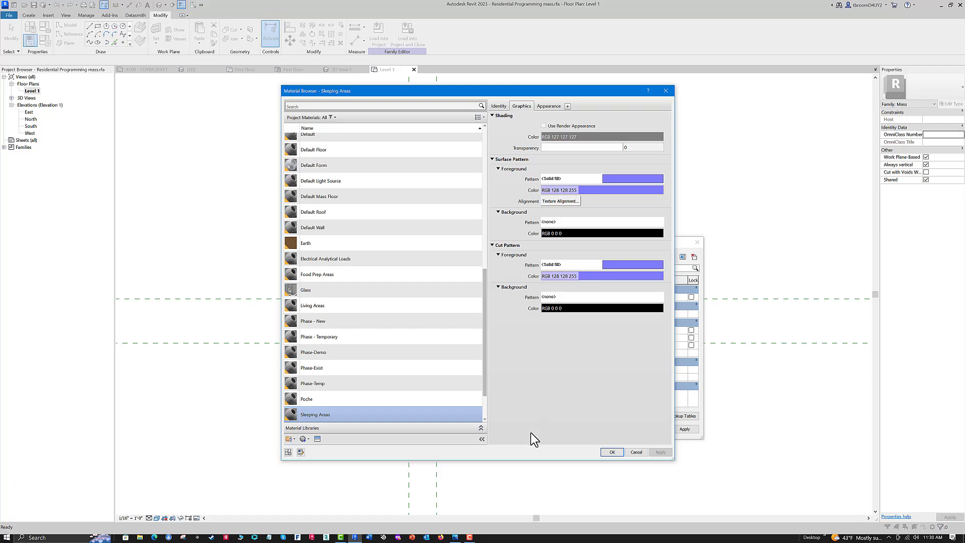
click(636, 452)
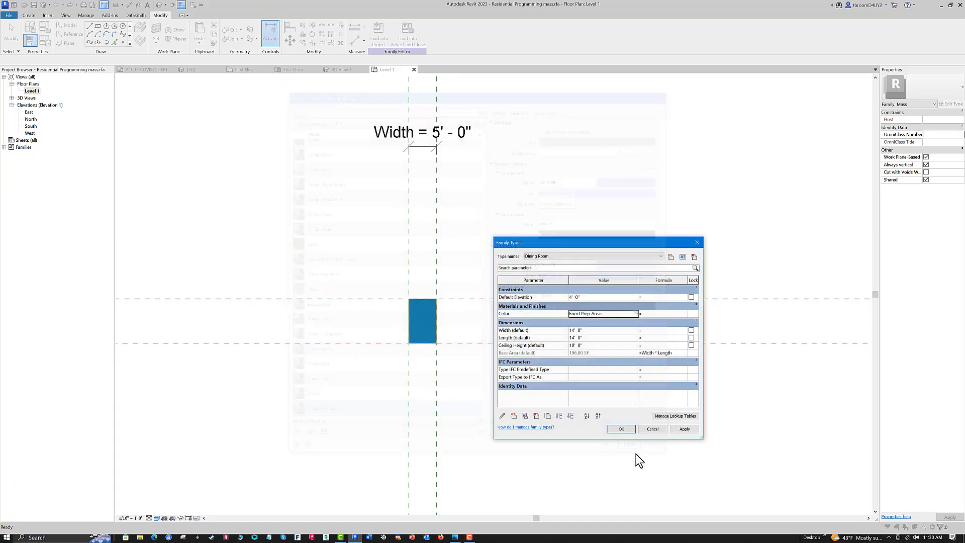
- Leave Family Types without changes and close the family's open views to return to the project's First Floor plan
click(652, 429)
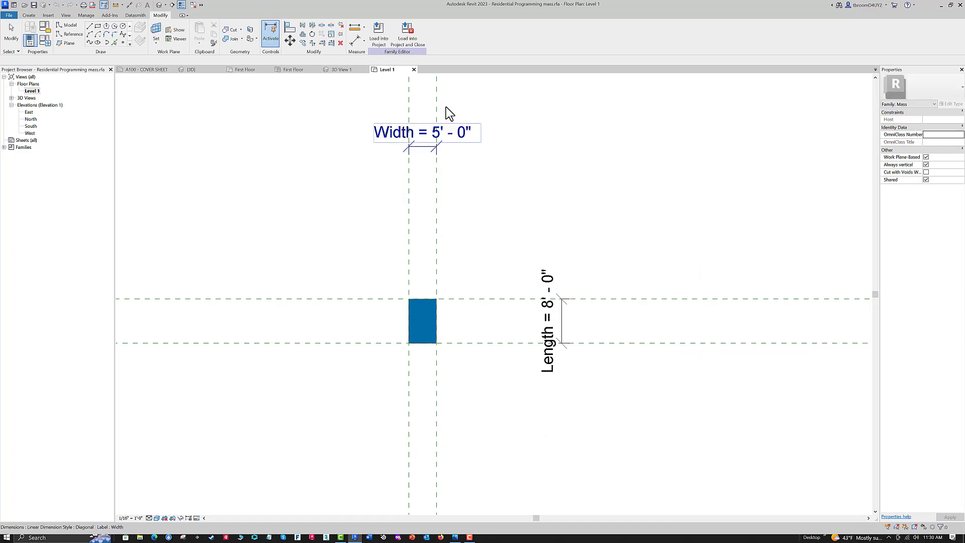
click(413, 70)
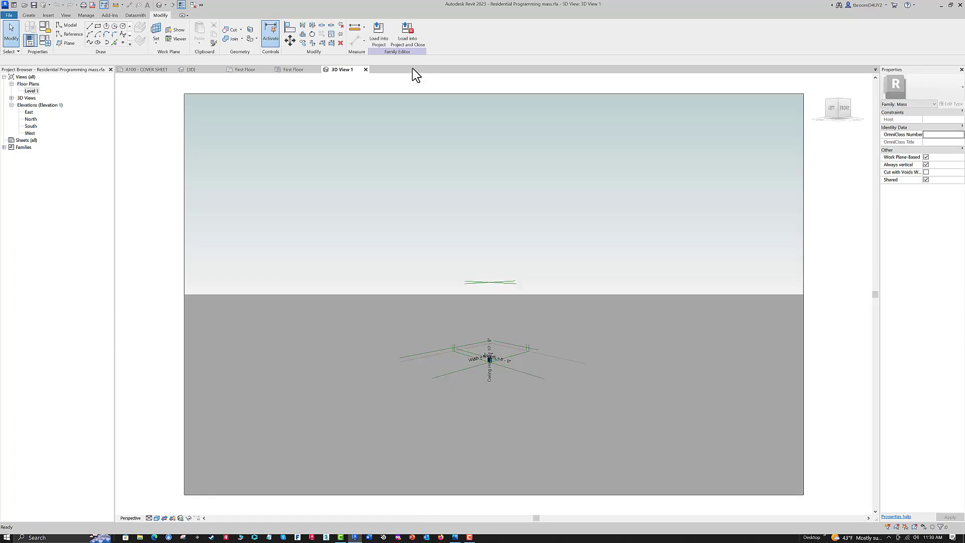
click(365, 69)
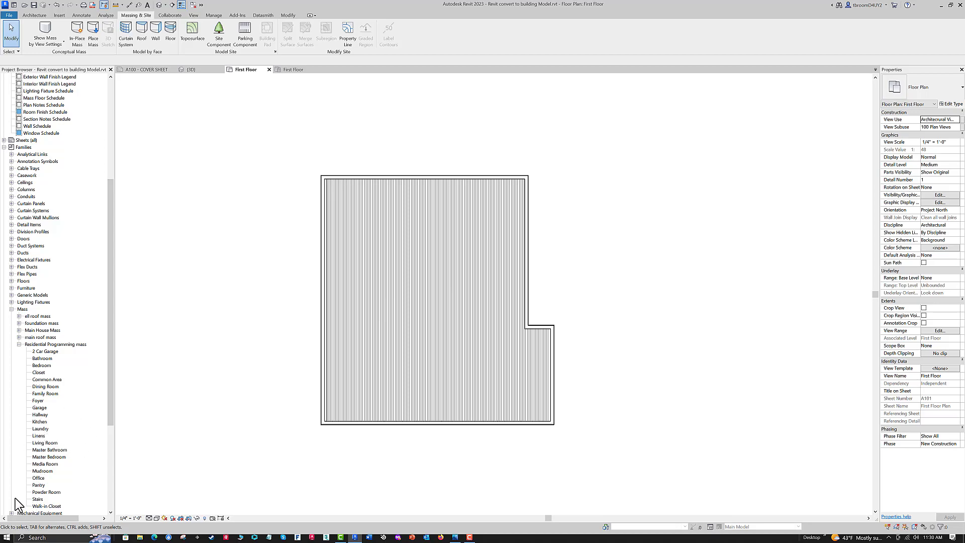
- Place a Foyer type of the Residential Programming mass about 5' outside the recessed right wall in the First Floor plan
scroll(107, 381, down, 2)
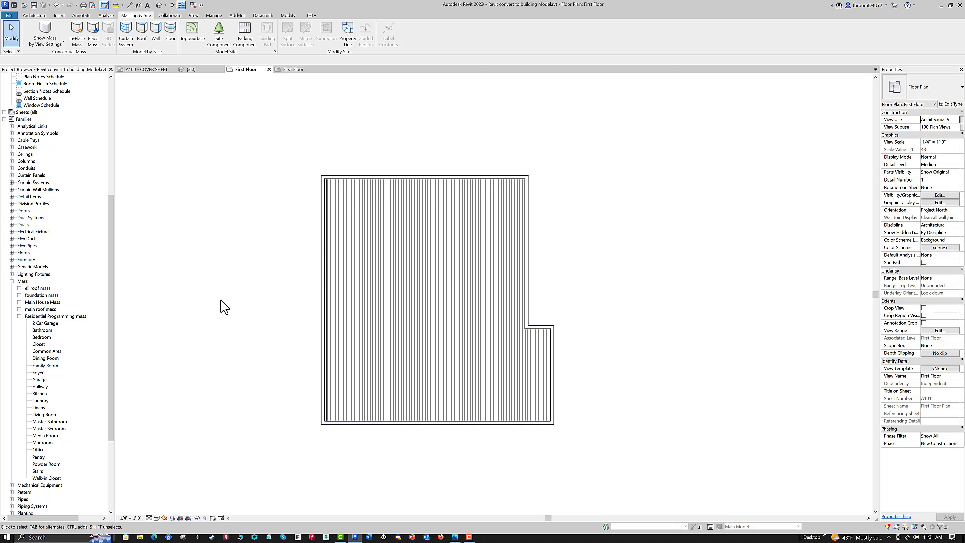
click(38, 373)
drag(38, 372, 559, 265)
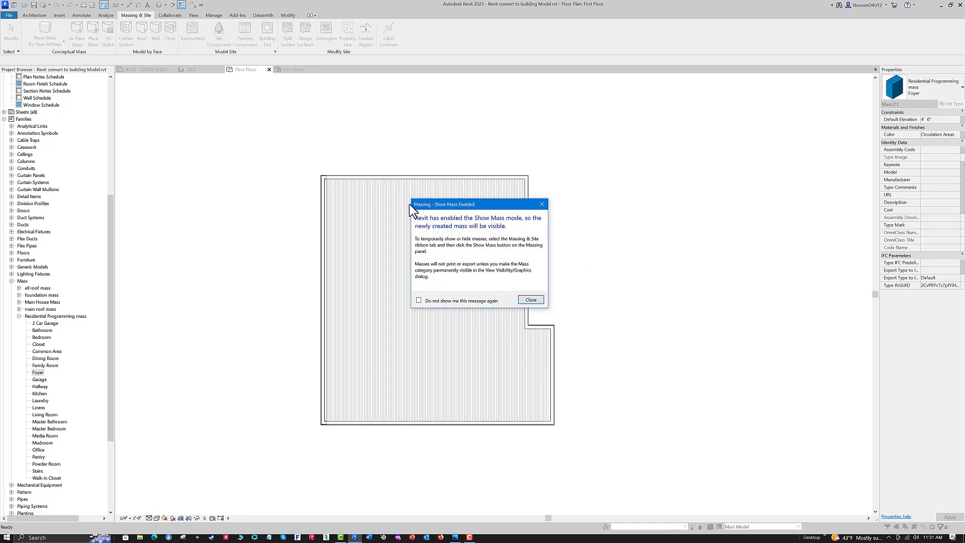
click(531, 300)
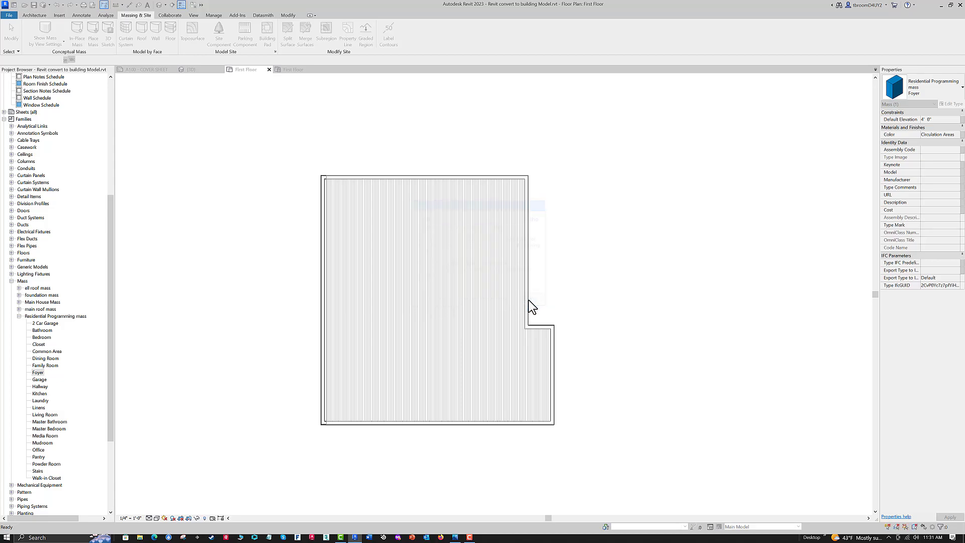
click(559, 284)
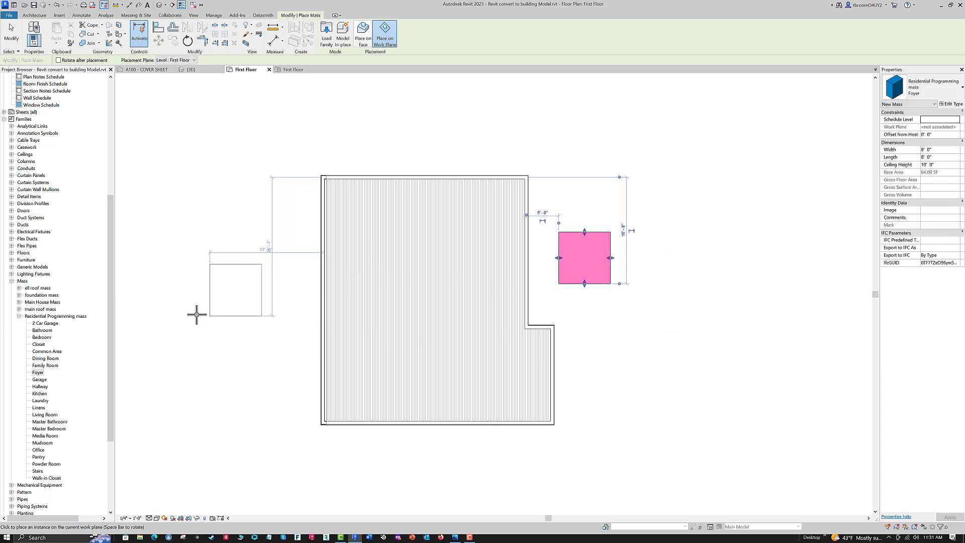
key(Escape)
key(Escape)
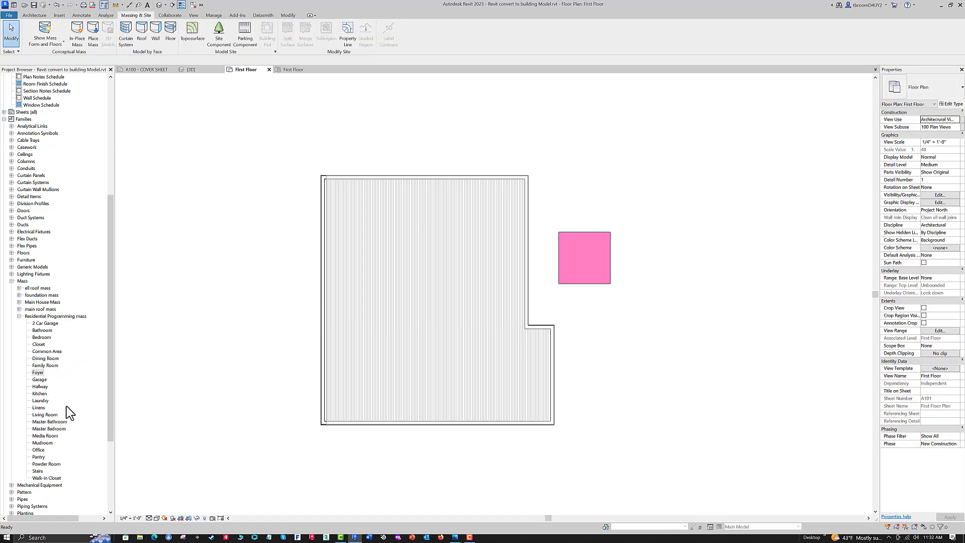
- Place a Living Room programming mass just above the Foyer mass, aligned with the Foyer's left edge
click(42, 414)
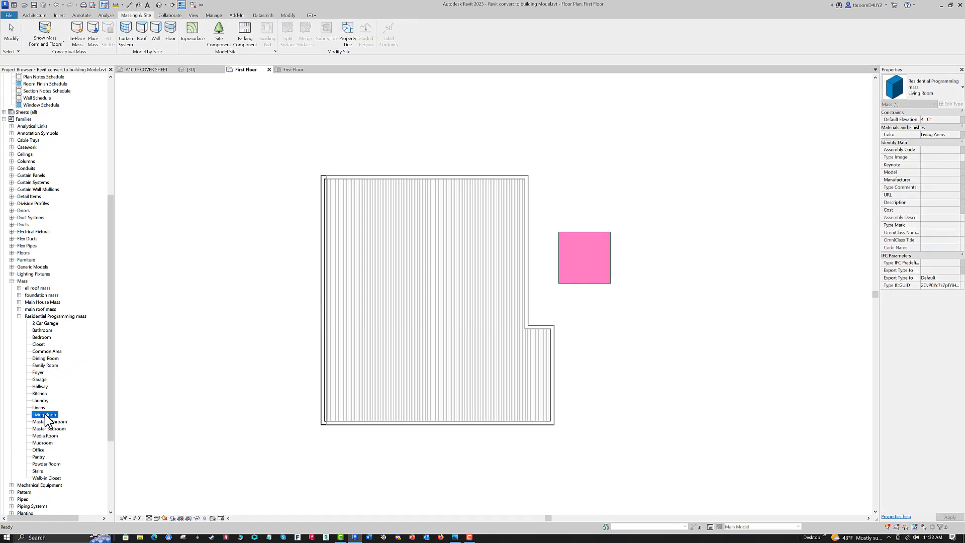
drag(542, 257, 582, 176)
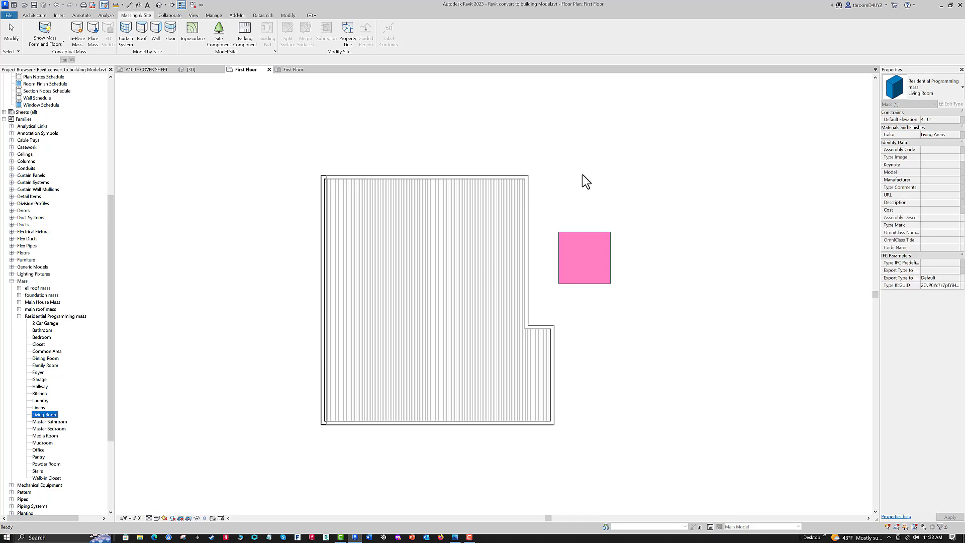
click(558, 219)
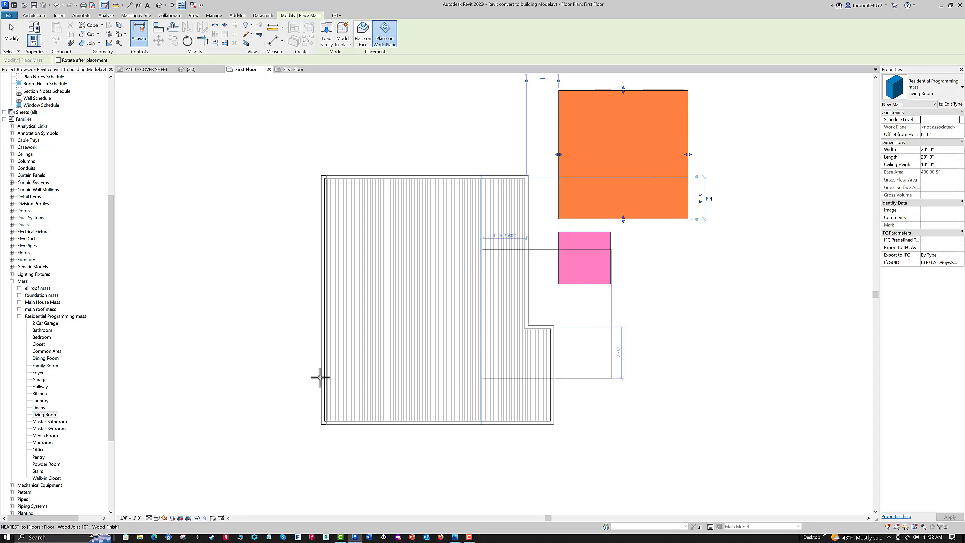
- Place a Dining Room type of the Residential Programming mass just above the house's upper wall, near its left end
key(Escape)
key(Escape)
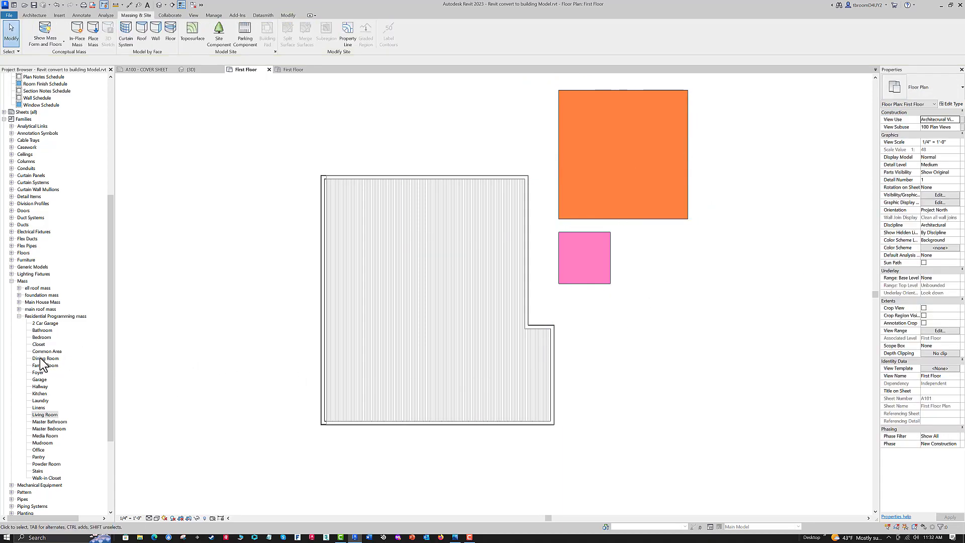
click(42, 358)
drag(385, 203, 411, 140)
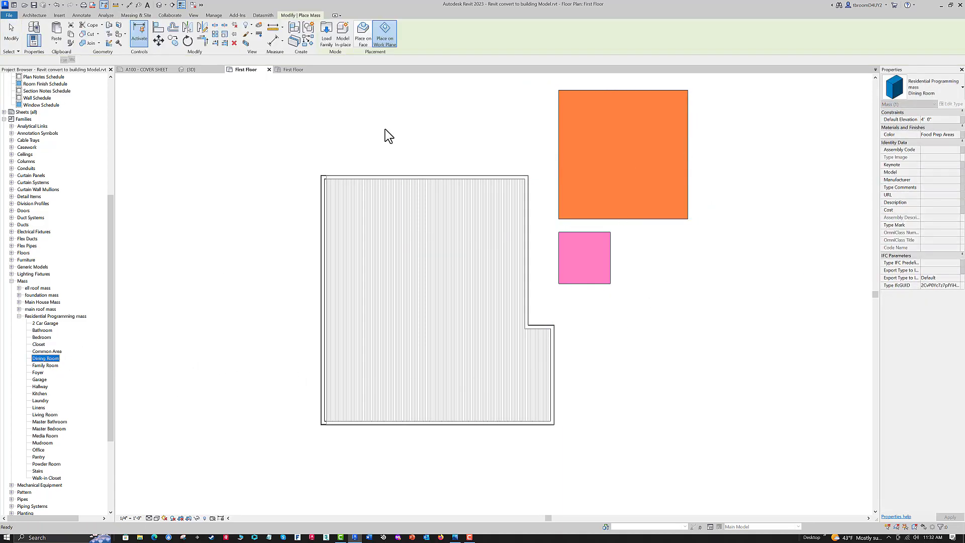
click(341, 164)
scroll(471, 161, up, 1)
mouse_move(473, 160)
middle_down()
mouse_move(458, 258)
mouse_move(451, 216)
middle_up()
scroll(442, 185, up, 1)
key(Escape)
scroll(442, 183, down, 2)
scroll(442, 183, up, 1)
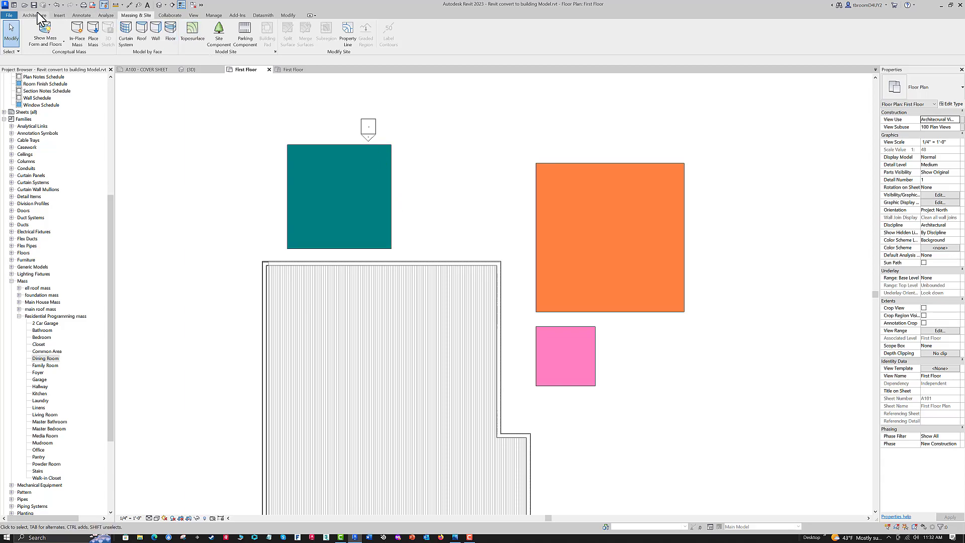
- Tag the Dining Room, Living Room and Foyer masses by category without leaders
click(82, 15)
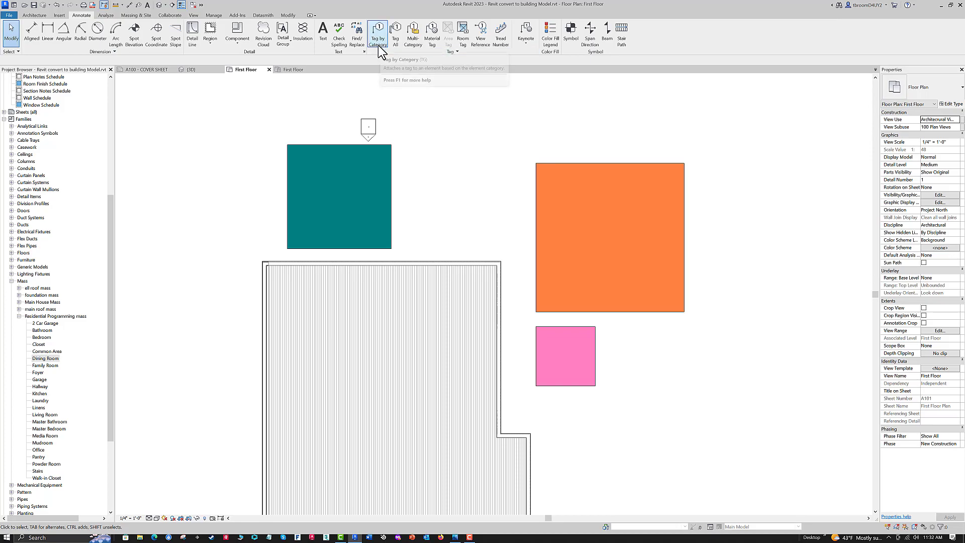
click(378, 45)
click(379, 149)
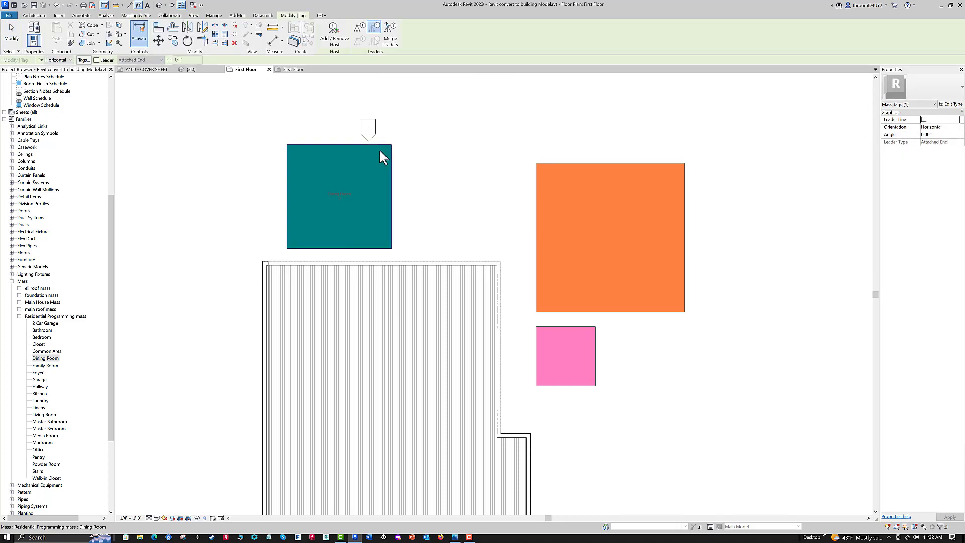
click(379, 149)
click(534, 172)
click(555, 330)
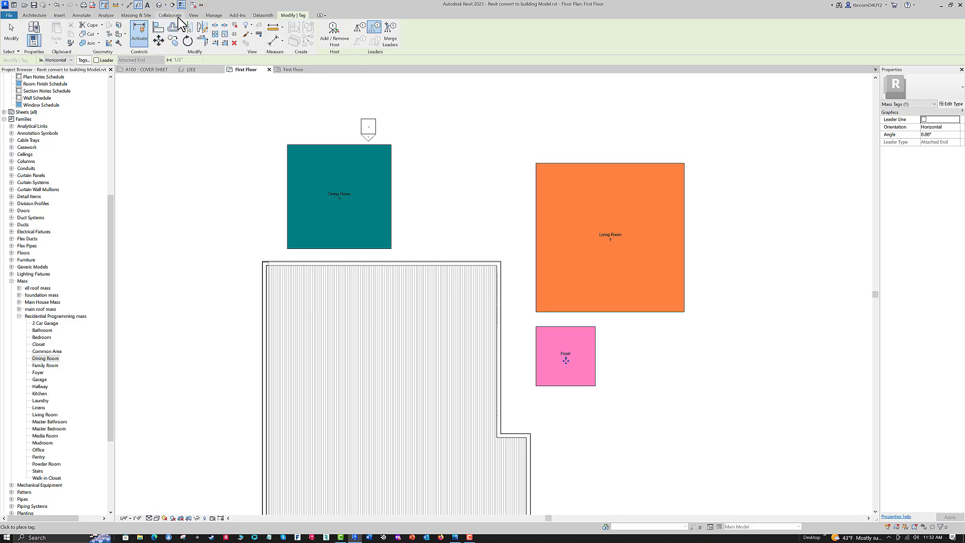
click(135, 16)
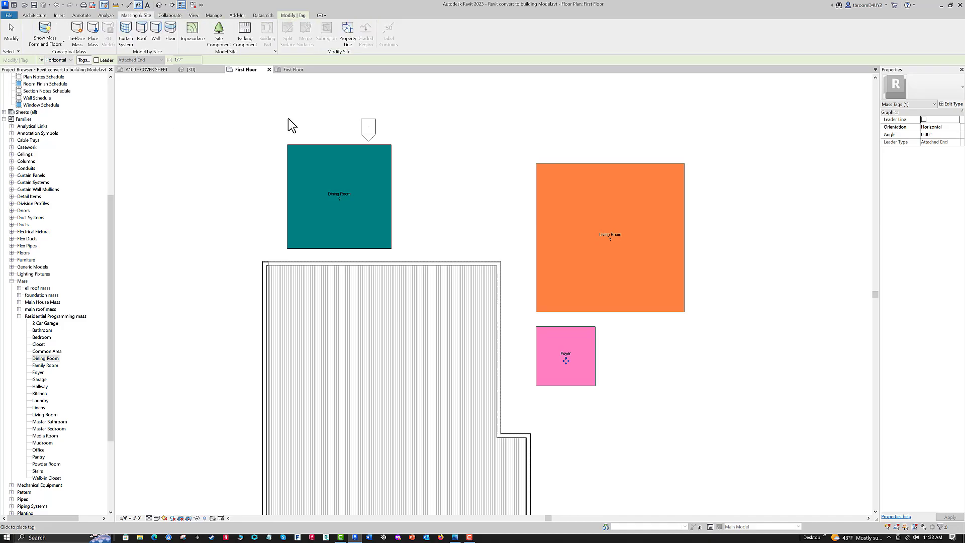
click(294, 144)
click(598, 164)
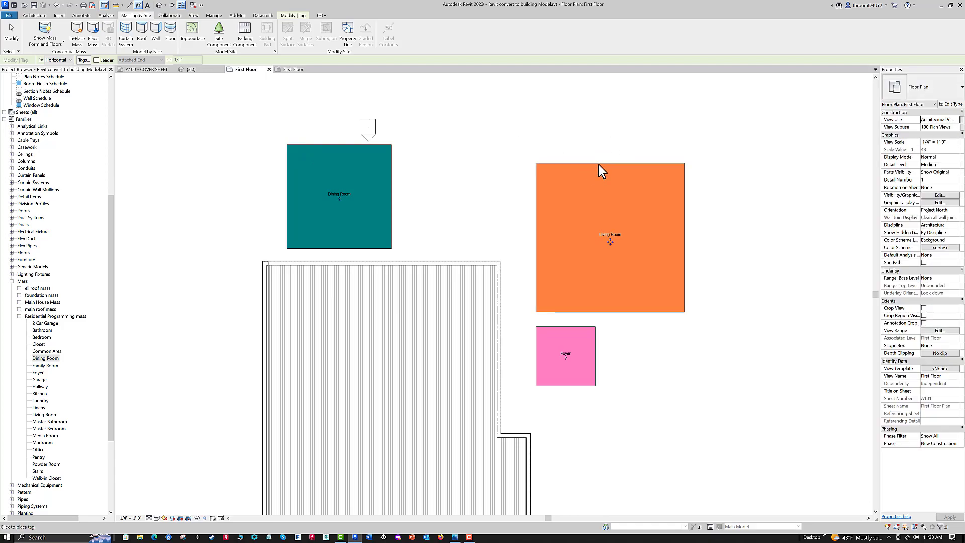
click(573, 330)
click(580, 164)
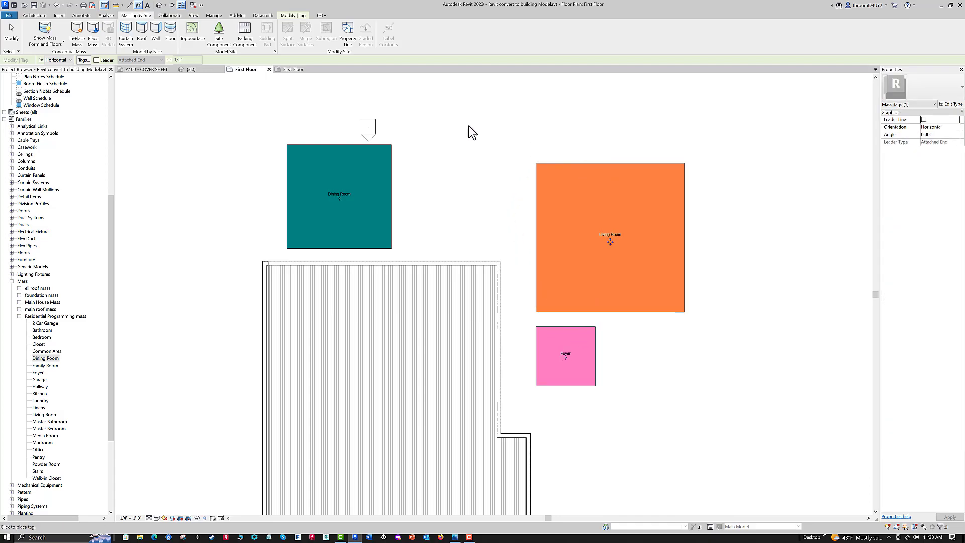
click(345, 145)
key(Escape)
key(Escape)
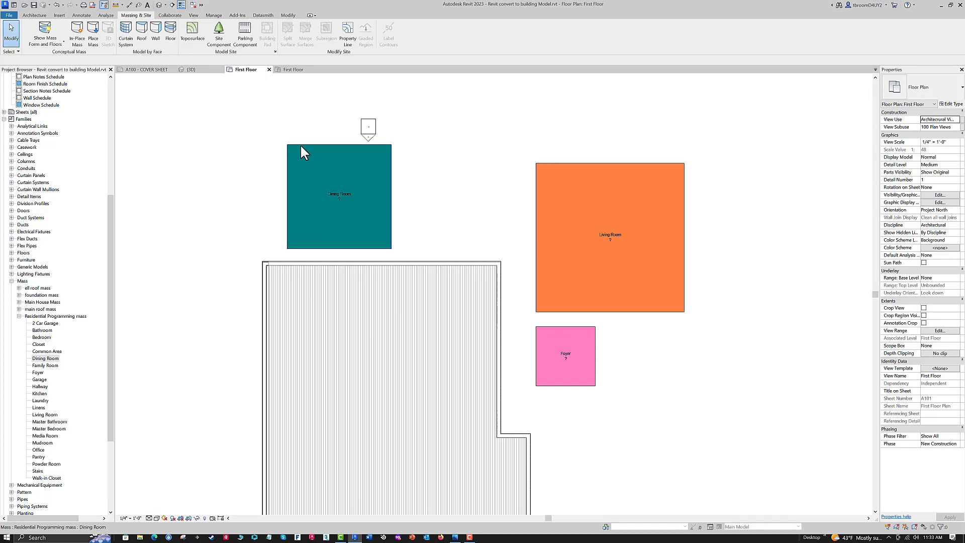
- Assign a First Floor mass floor to the Dining Room mass
click(300, 144)
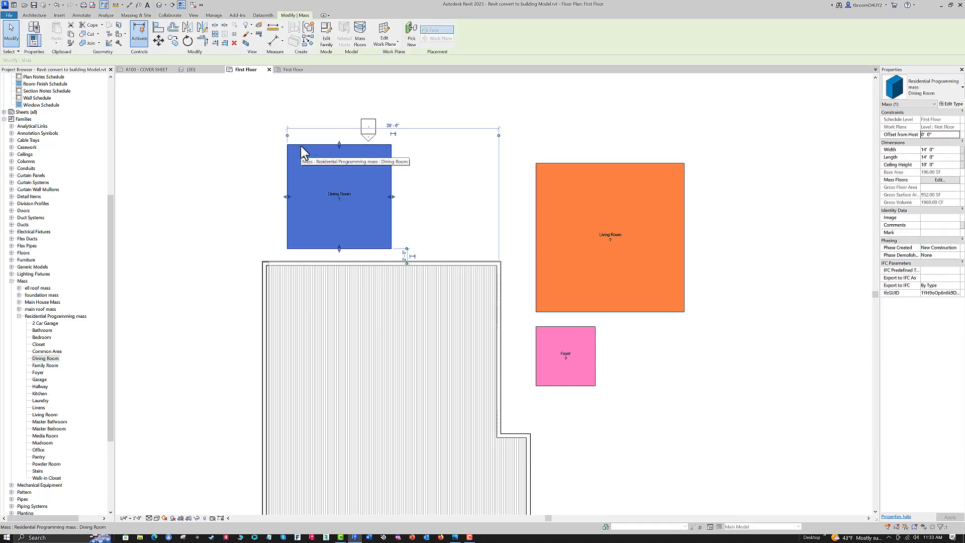
click(362, 44)
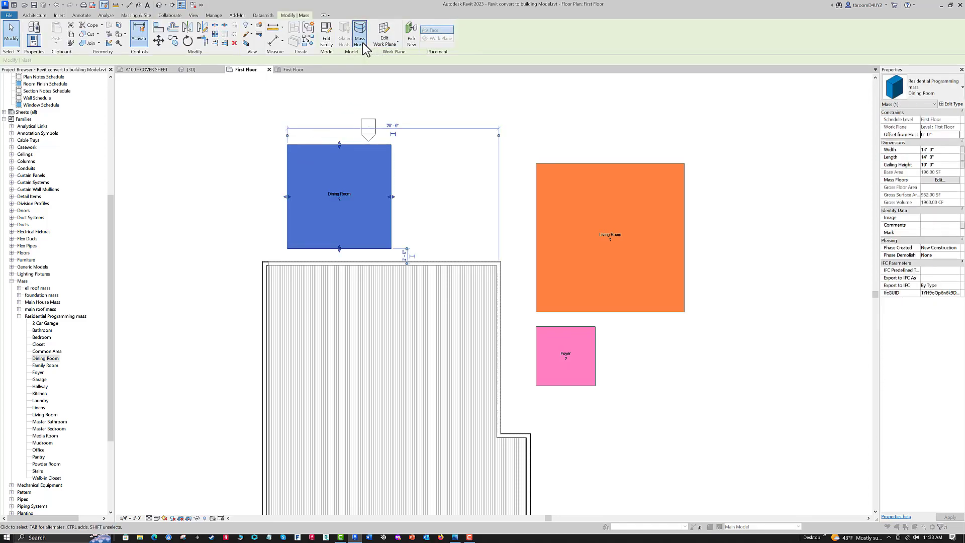
click(623, 184)
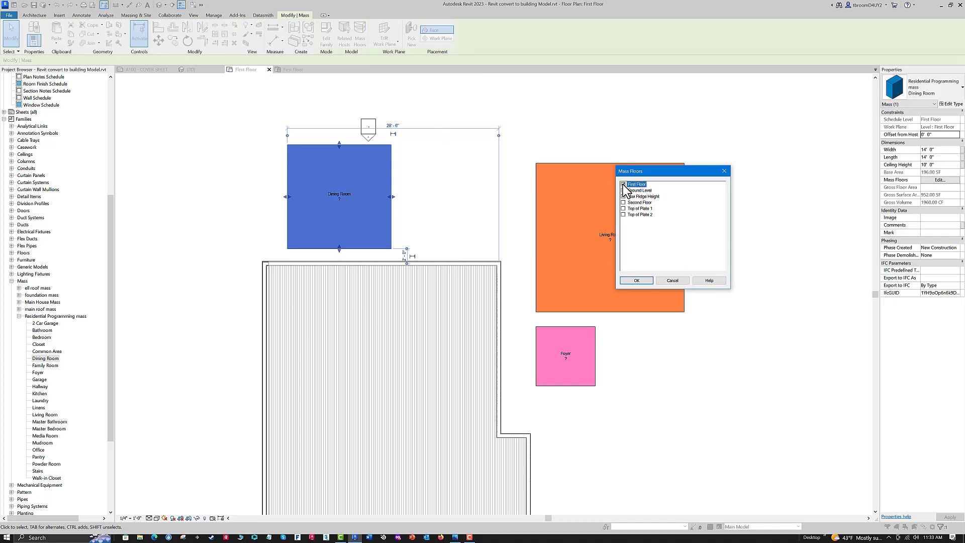
click(644, 279)
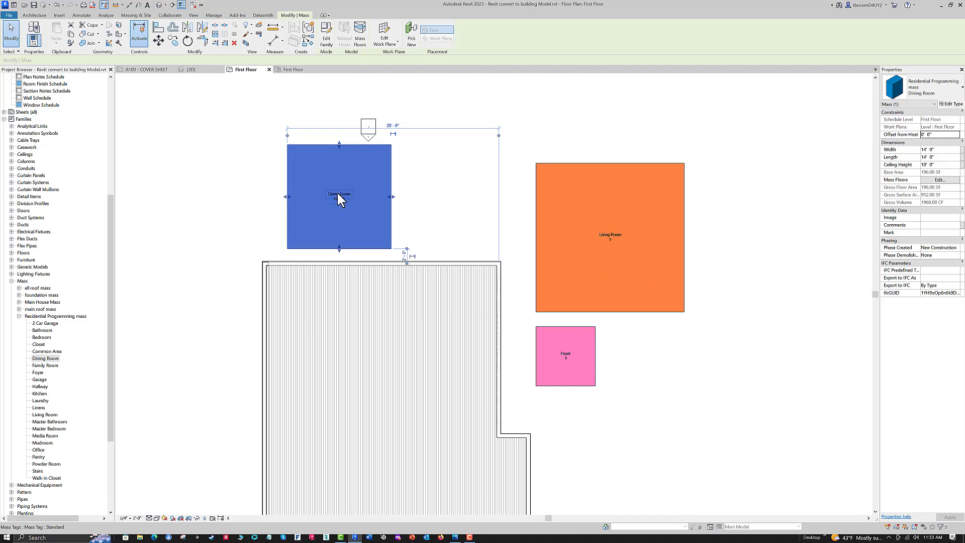
click(532, 121)
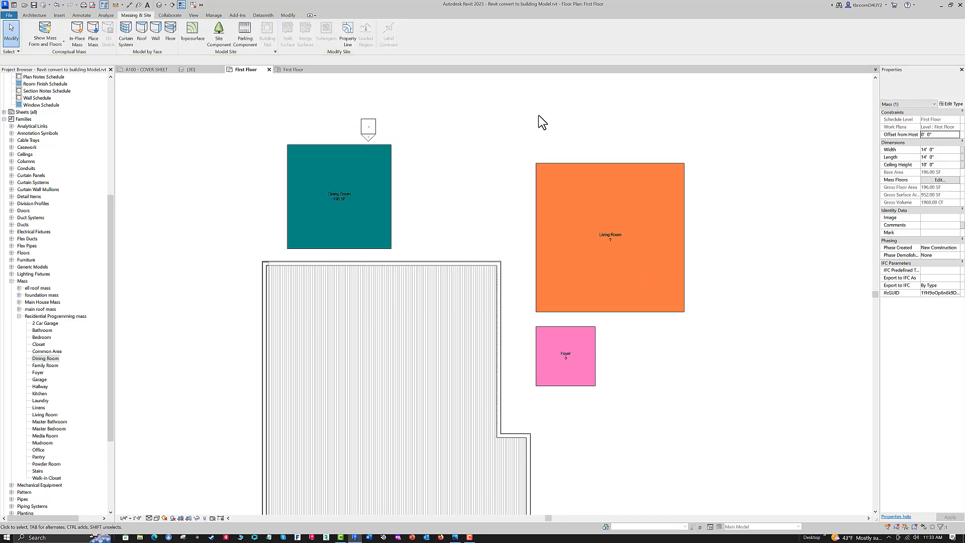
- Assign a First Floor mass floor to the Living Room mass
click(555, 164)
click(360, 36)
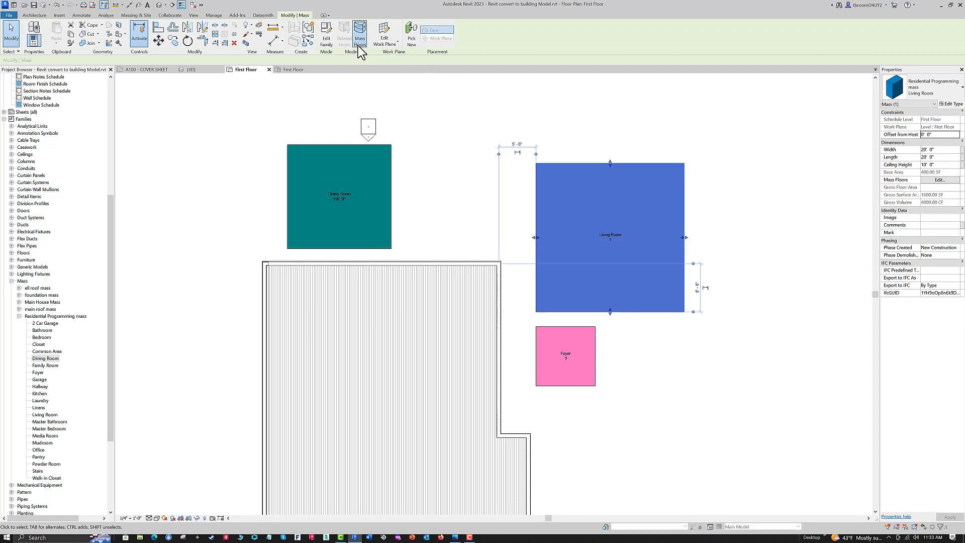
click(623, 184)
click(635, 280)
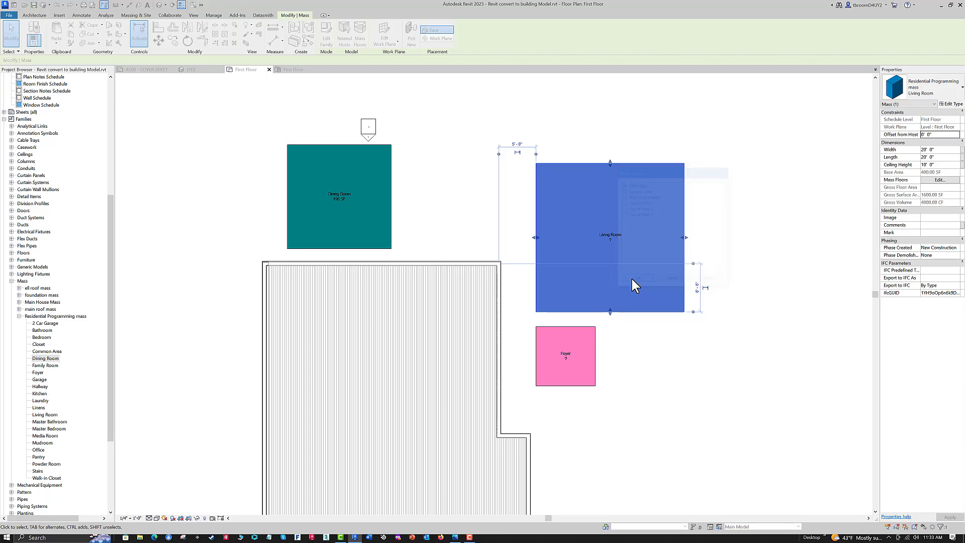
- Assign a First Floor mass floor to the Foyer mass
click(566, 329)
click(359, 36)
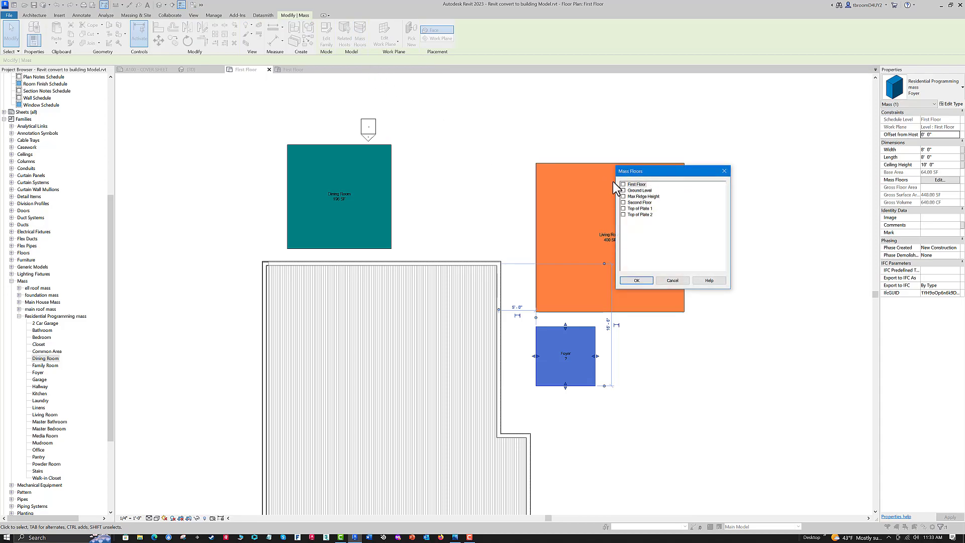
click(623, 184)
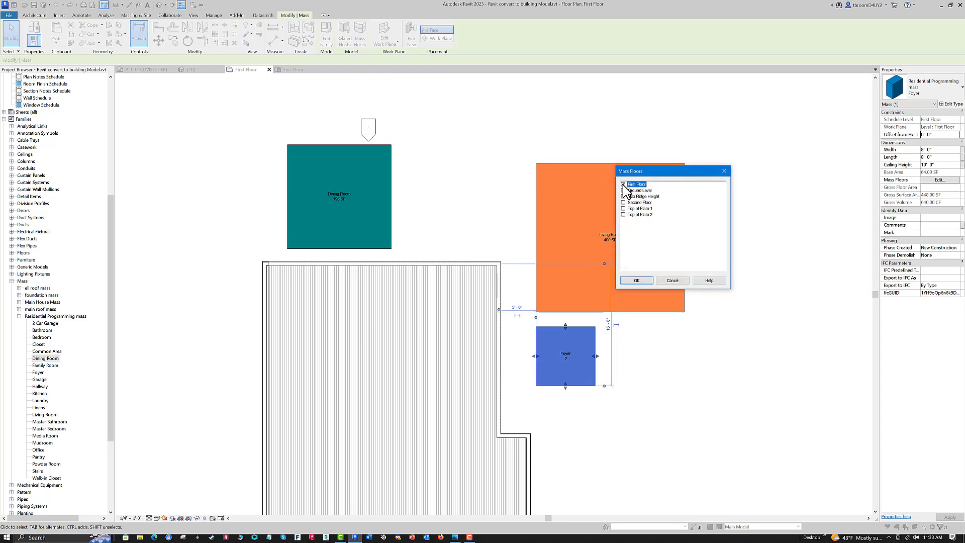
click(636, 279)
click(452, 214)
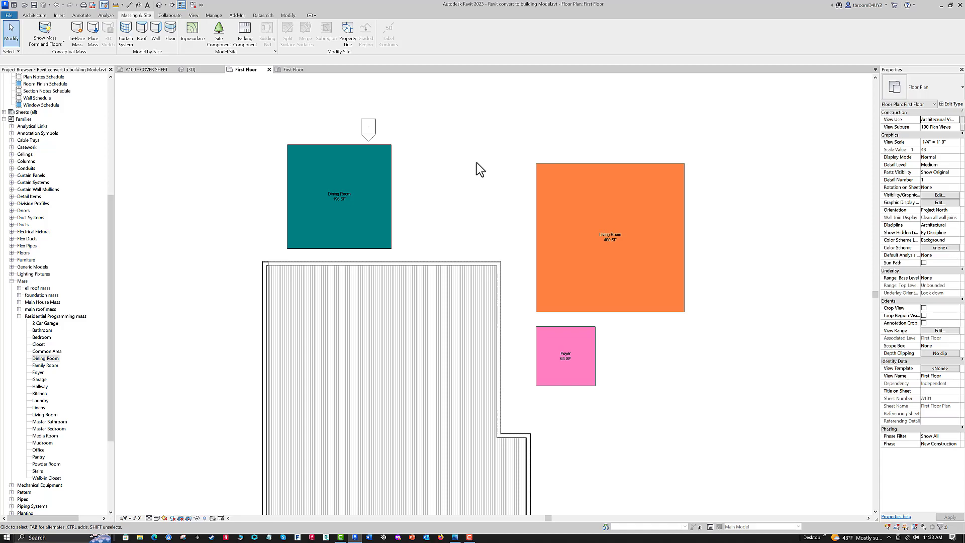
- Set the Foyer mass's width to 5'
click(577, 387)
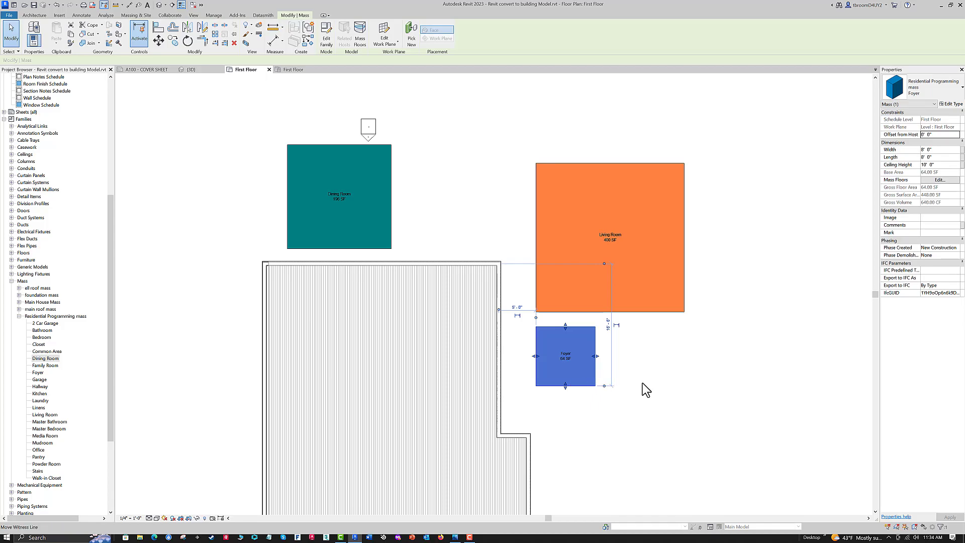
click(938, 150)
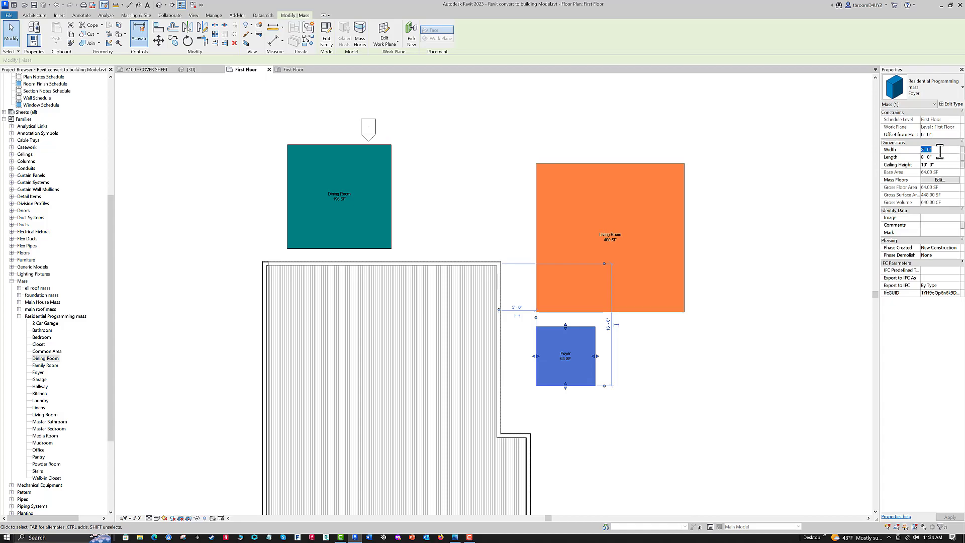
text(5)
click(626, 399)
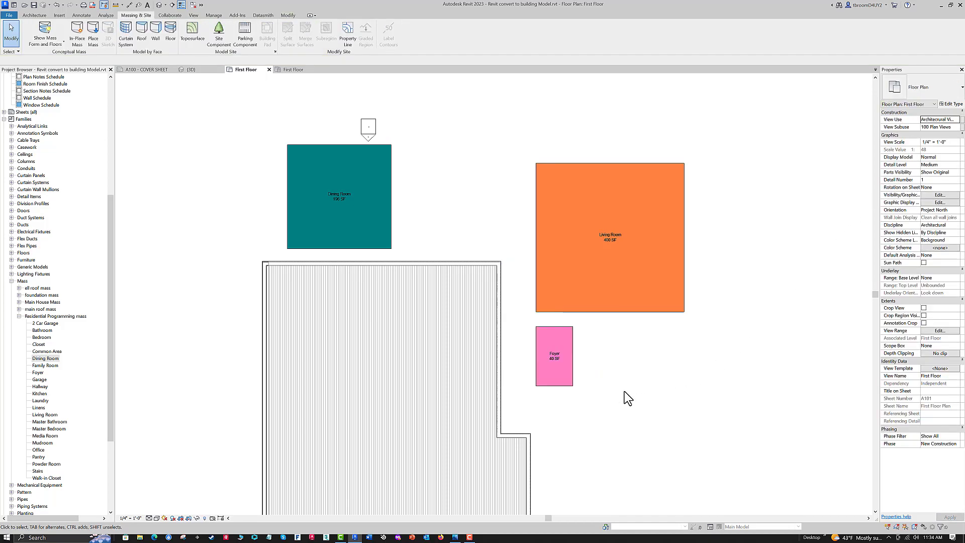
- Move the Foyer mass inside the house, beside the recessed right wall just above the jog
click(566, 372)
drag(564, 370, 493, 402)
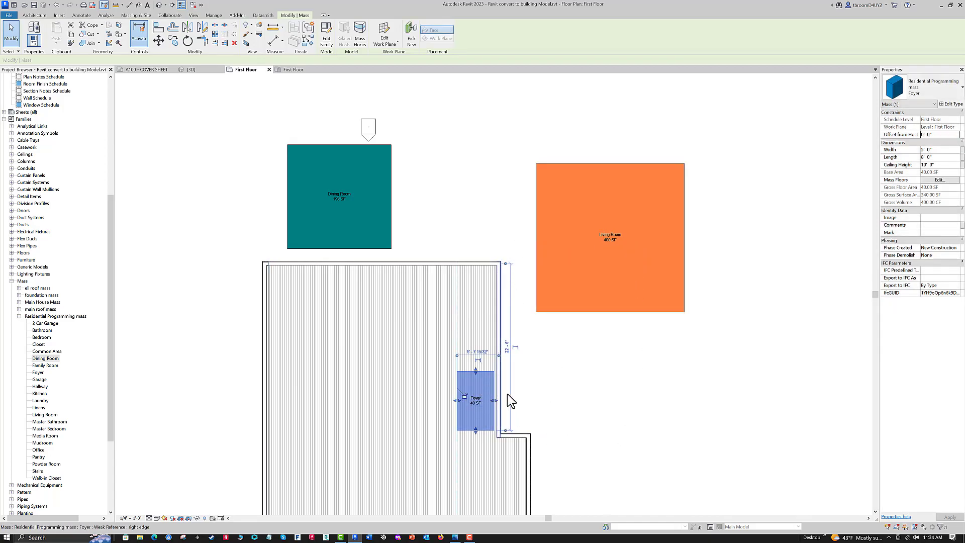
click(545, 404)
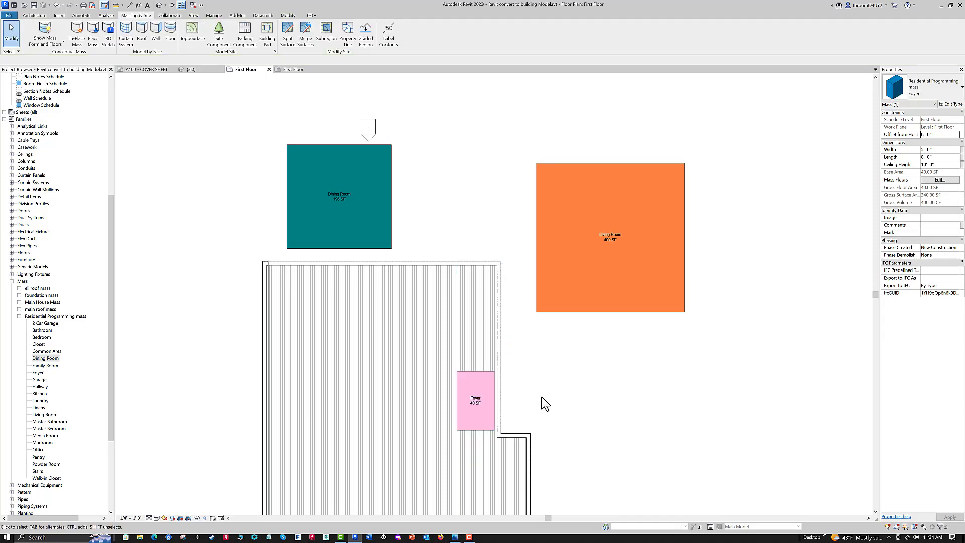
- Set the Living Room mass's width to 18' and its length to 14'
click(579, 311)
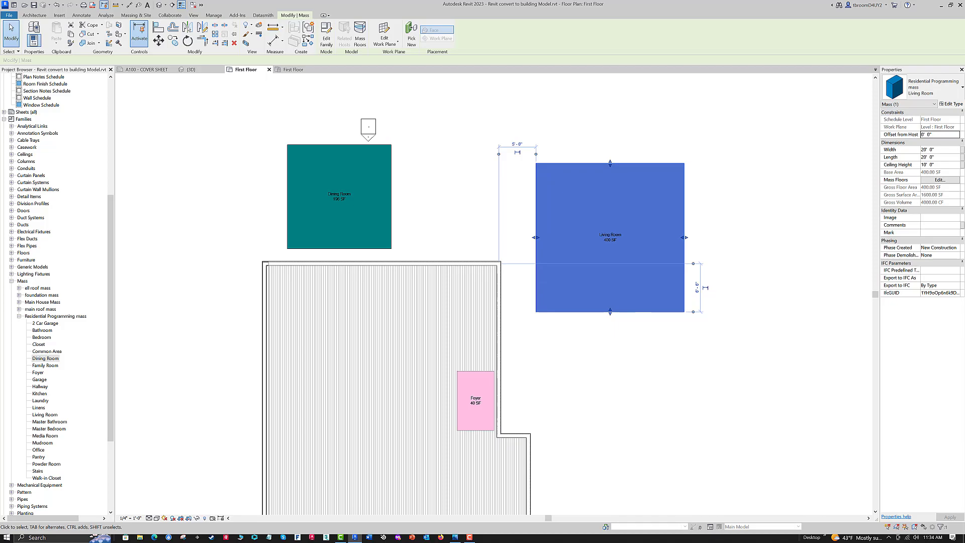
click(939, 150)
double_click(939, 150)
text(18)
click(945, 159)
double_click(944, 157)
text(14)
key(Return)
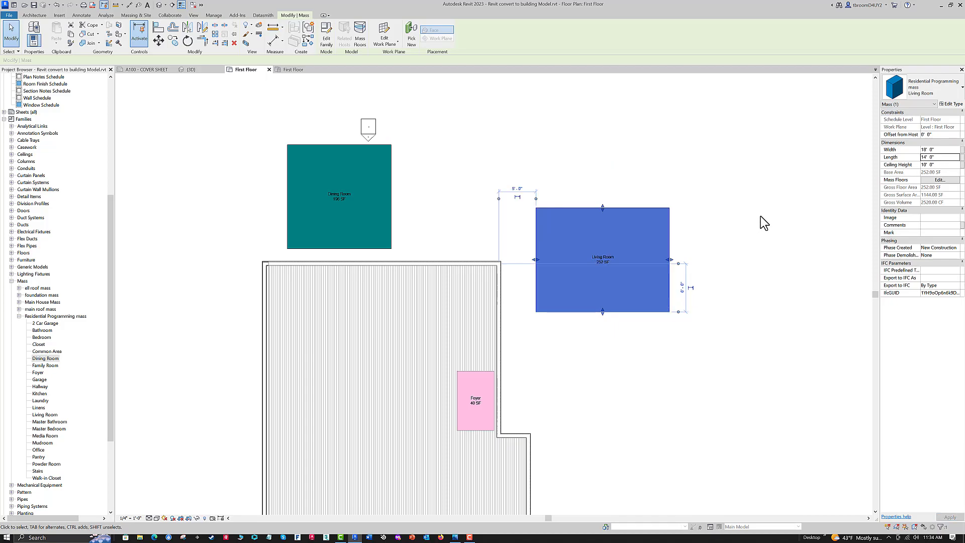
click(705, 308)
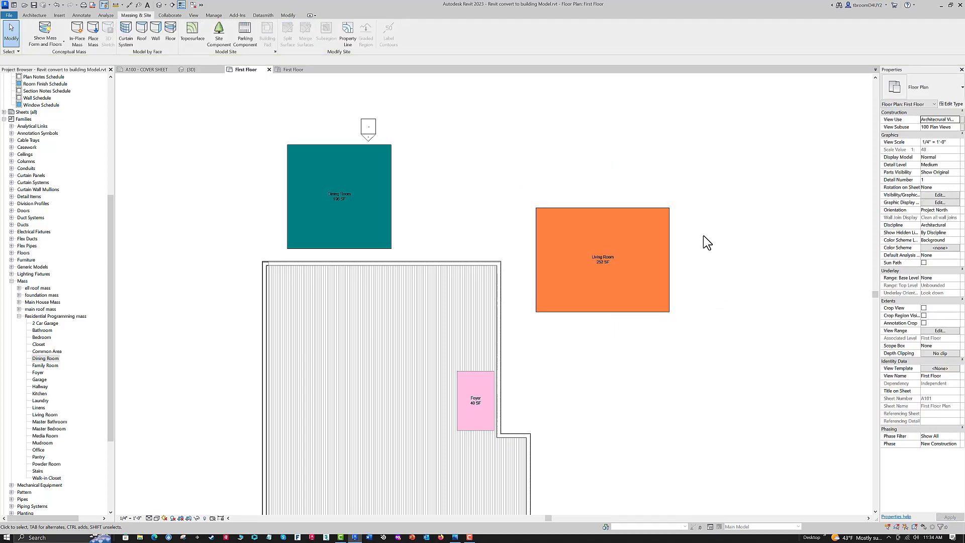
- Move the Living Room mass into the house's upper-right corner above the Foyer and nudge it against the exterior walls
click(621, 210)
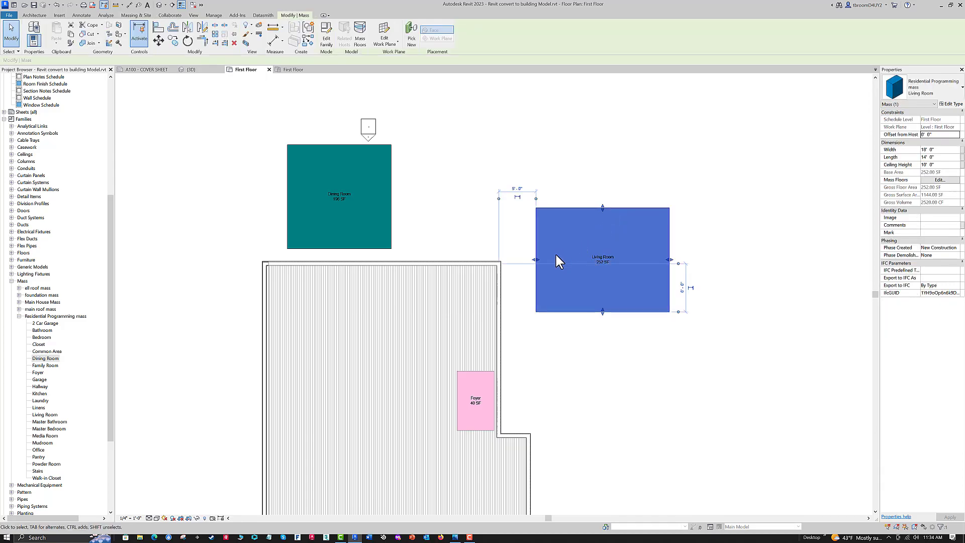
drag(579, 310, 403, 369)
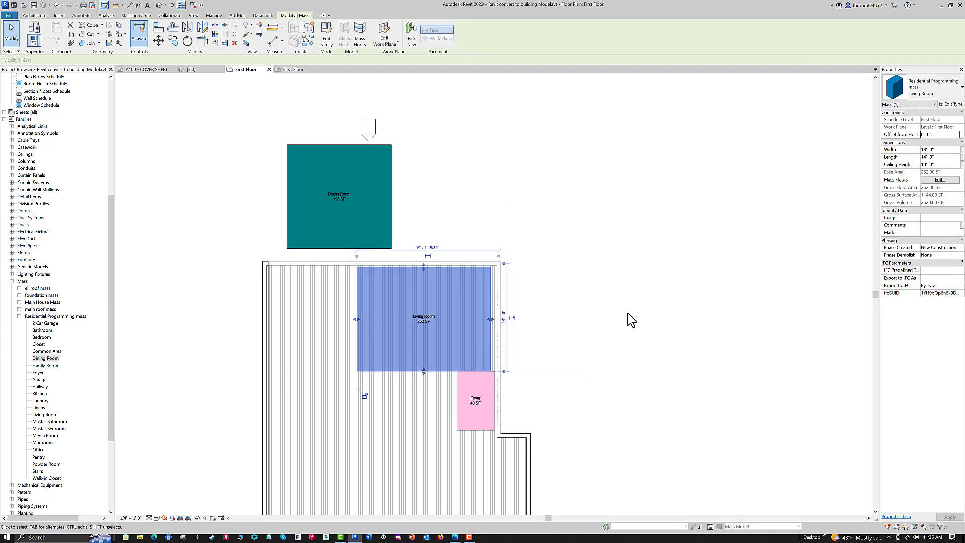
key(Right)
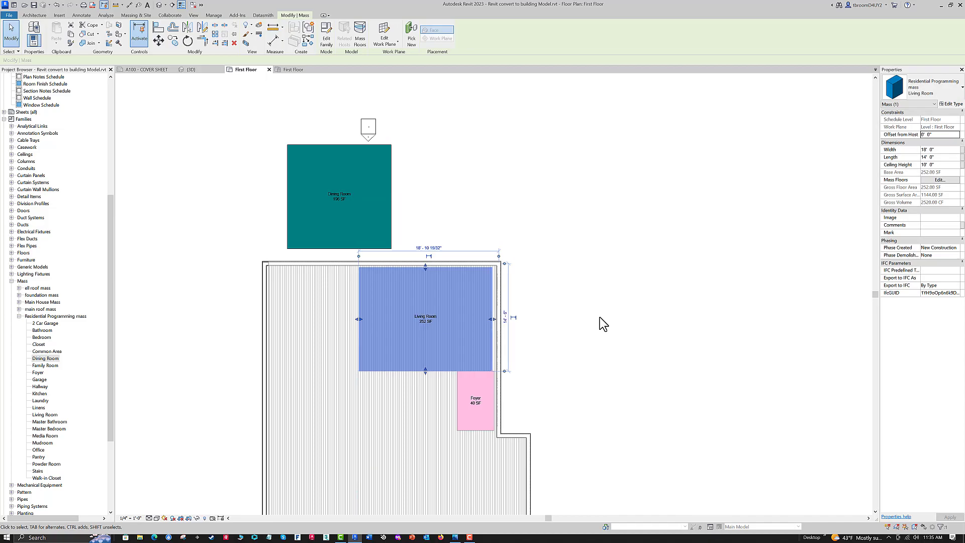
key(Right)
key(Right)
key(Right)
key(Right)
key(Left)
key(Up)
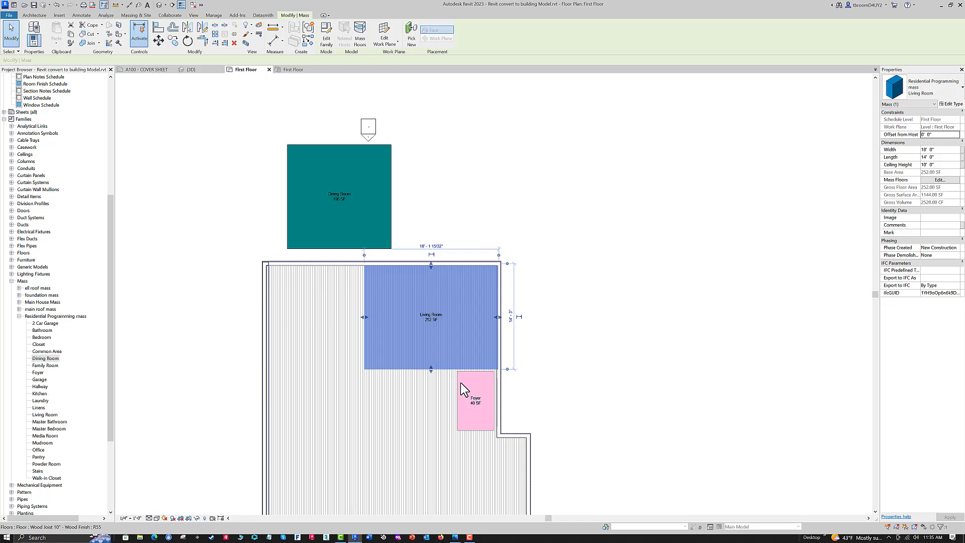
mouse_move(564, 358)
middle_down()
mouse_move(583, 372)
mouse_move(628, 364)
middle_up()
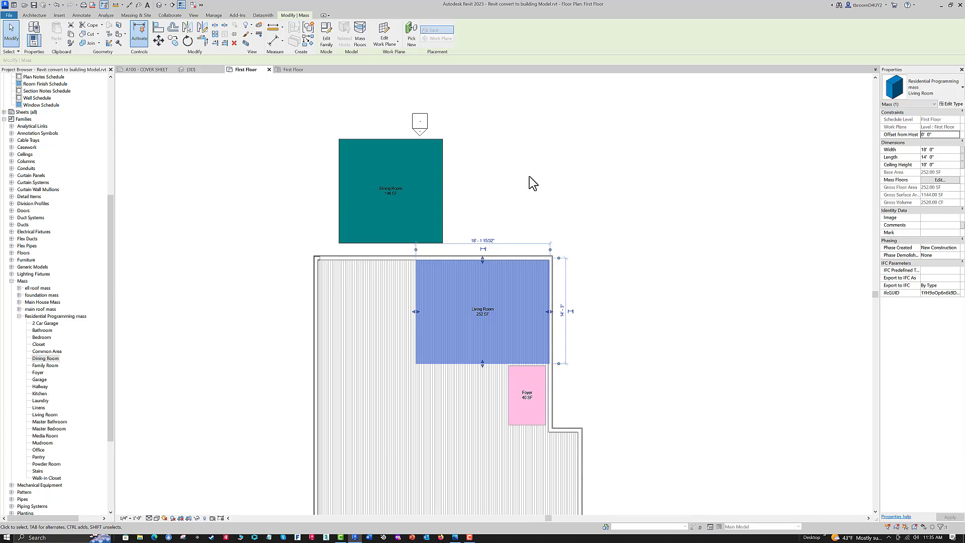
click(463, 201)
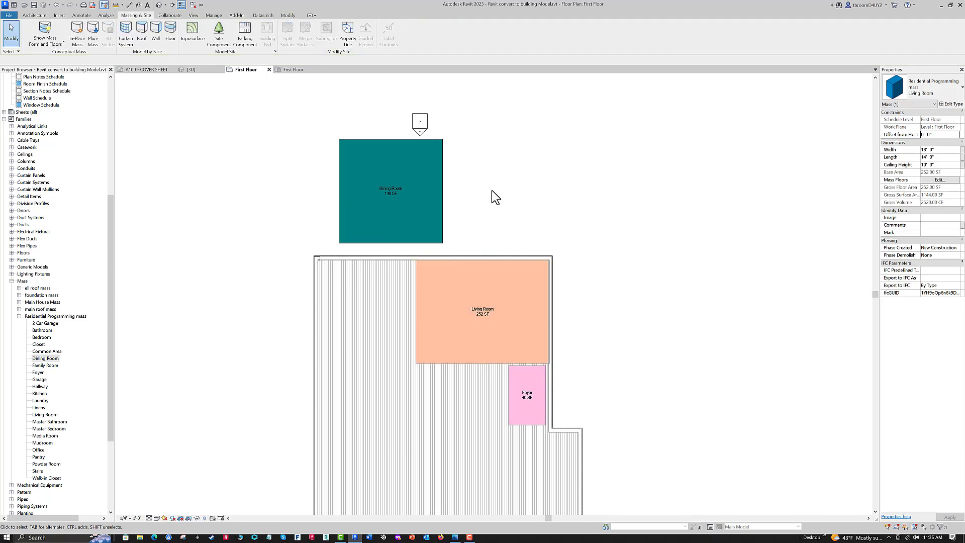
- Try to set the Dining Room mass's width to 18' and its length to 10'
click(443, 206)
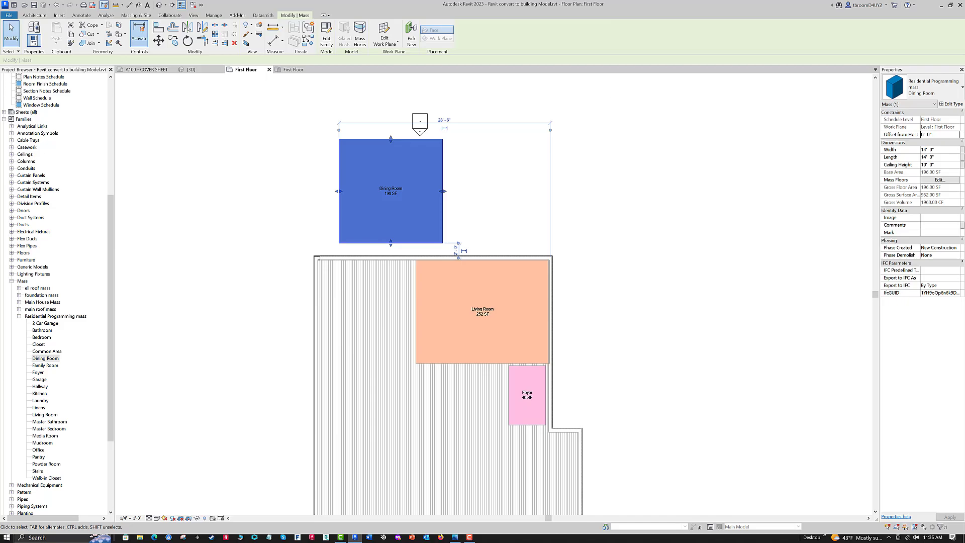
click(938, 149)
text(18)
click(936, 157)
text(10)
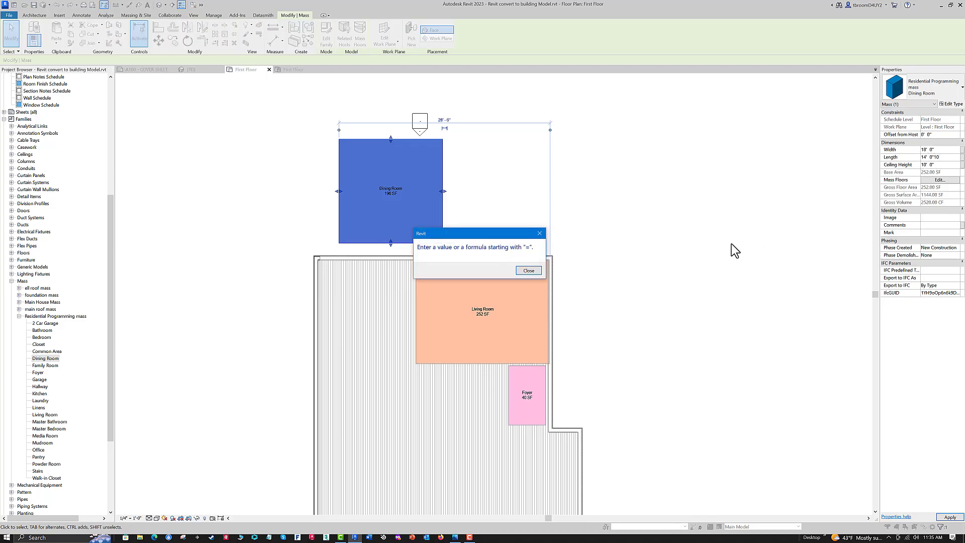
click(528, 270)
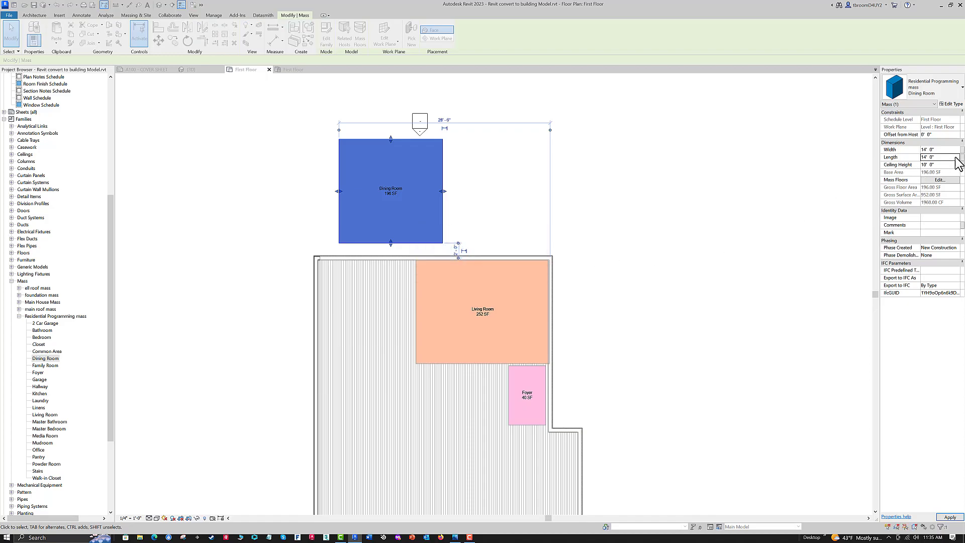
- Set the Dining Room mass's width to 18' and its length to 10', keeping First Floor as its mass floor
click(941, 149)
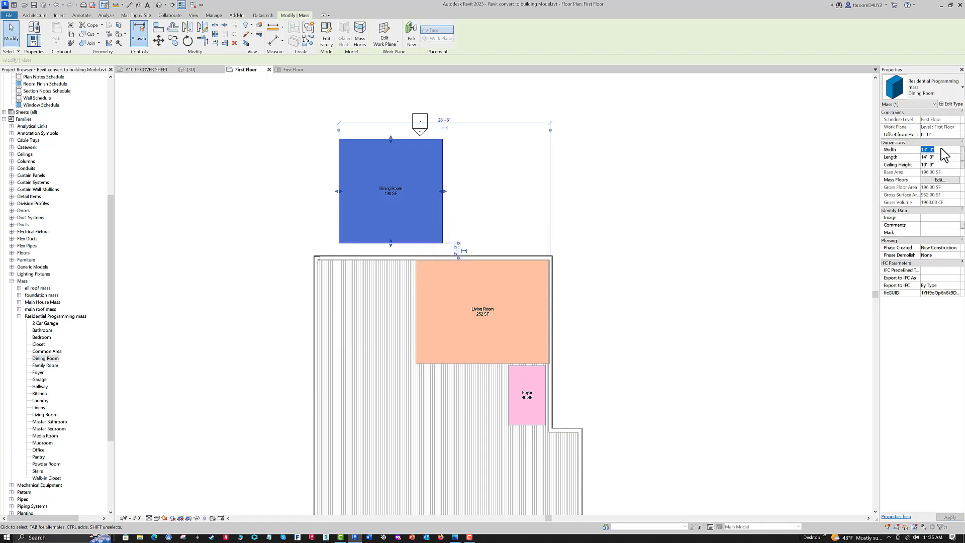
text(18)
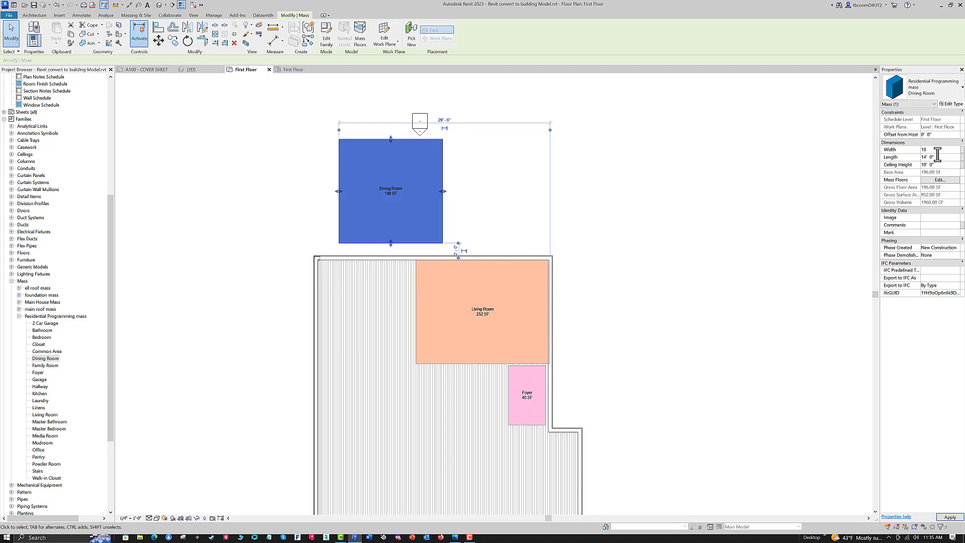
click(940, 157)
text(10)
key(Return)
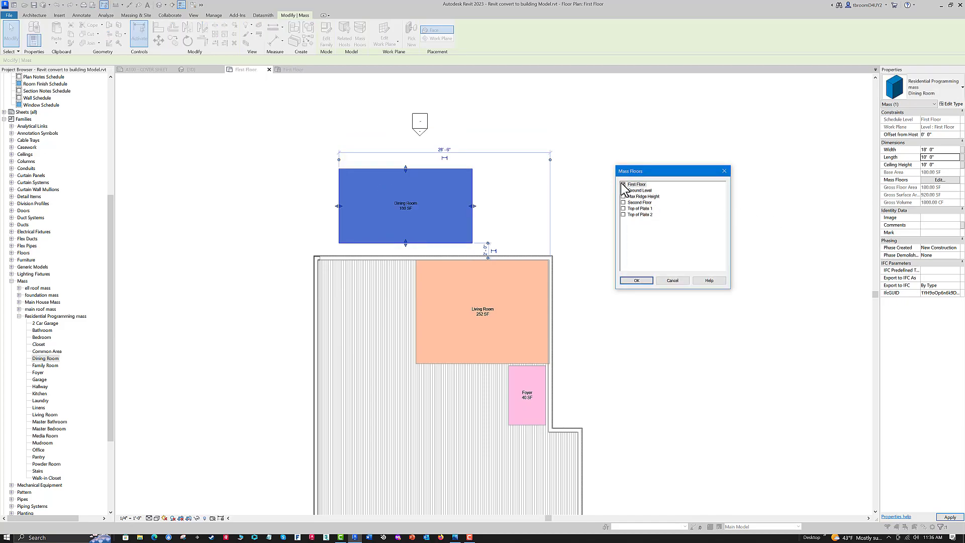
click(633, 281)
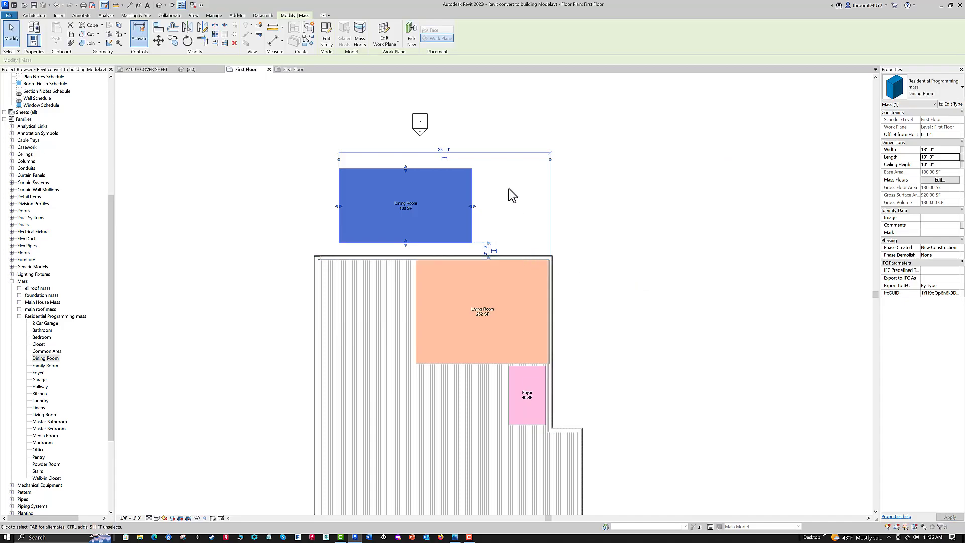
click(520, 218)
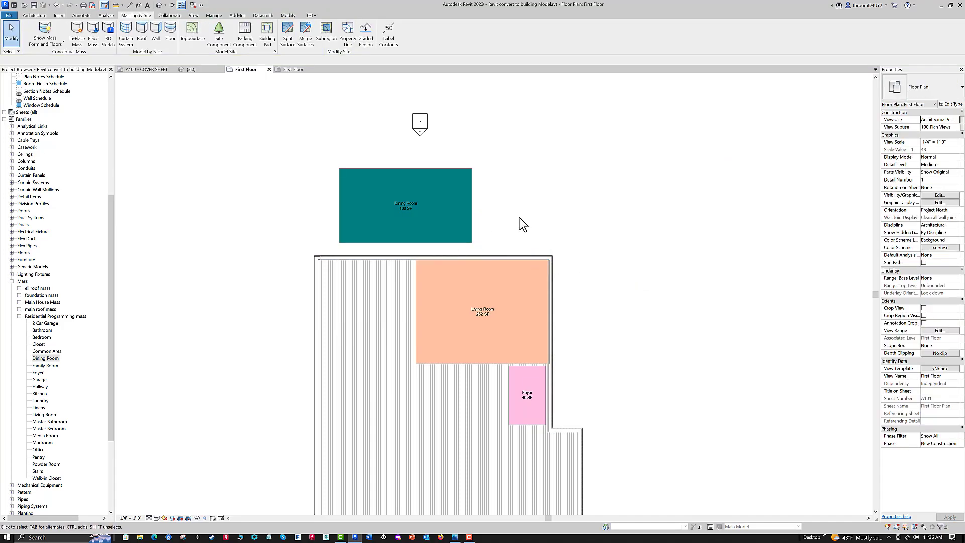
- Move the Dining Room mass against the Living Room's left edge and rotate it 90 degrees
click(472, 221)
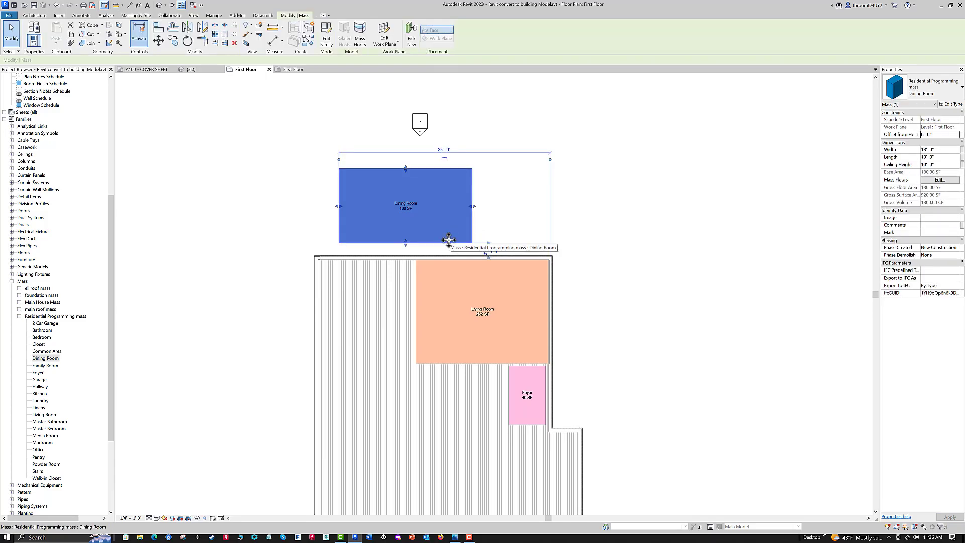
drag(449, 240, 395, 348)
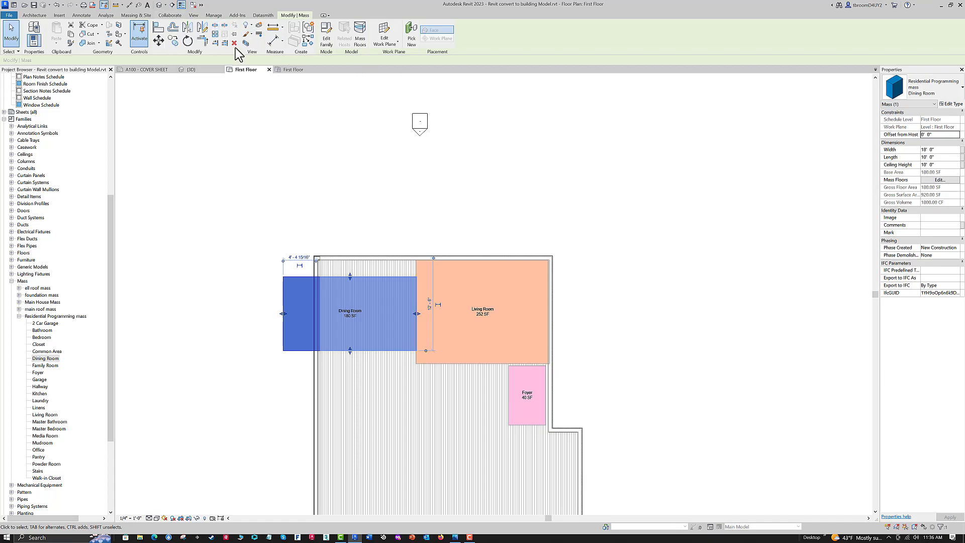
click(188, 42)
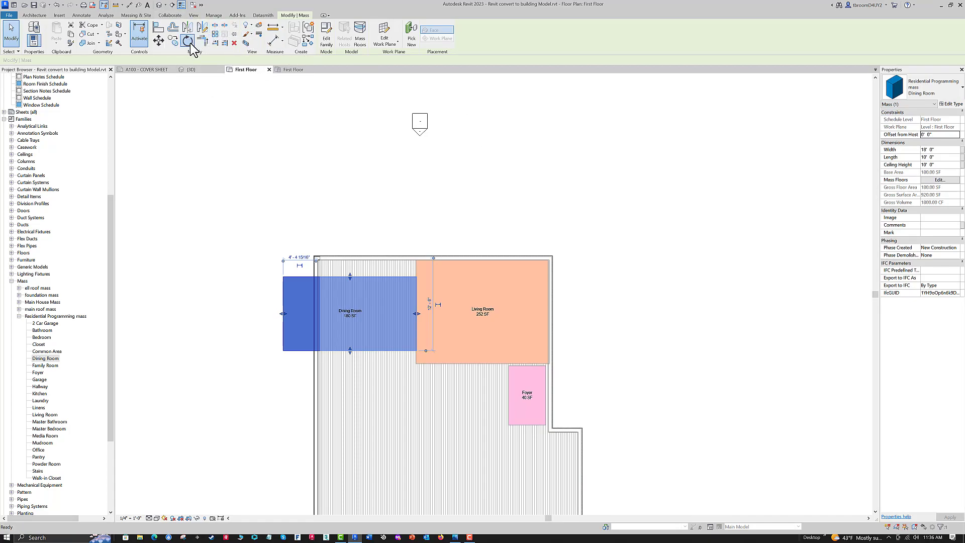
click(611, 310)
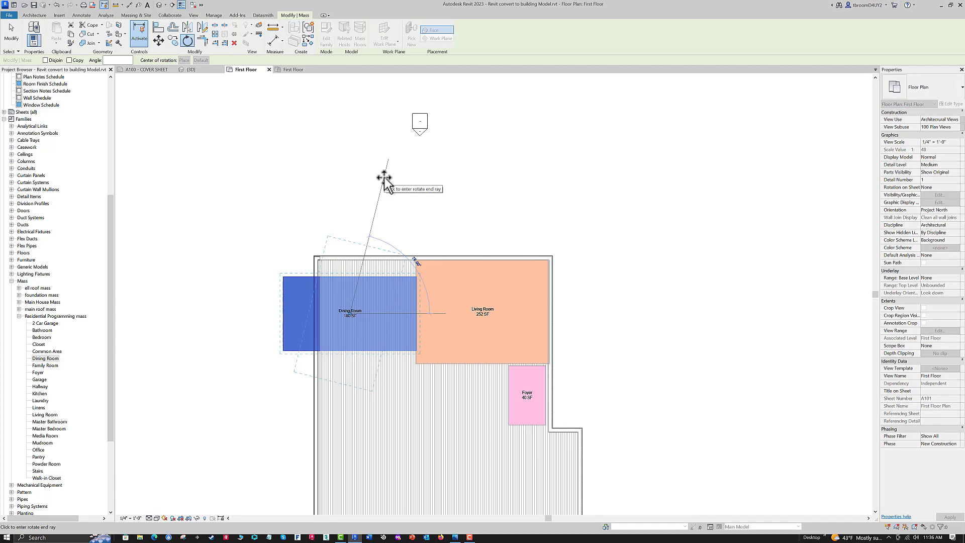
text(90)
key(Return)
key(Escape)
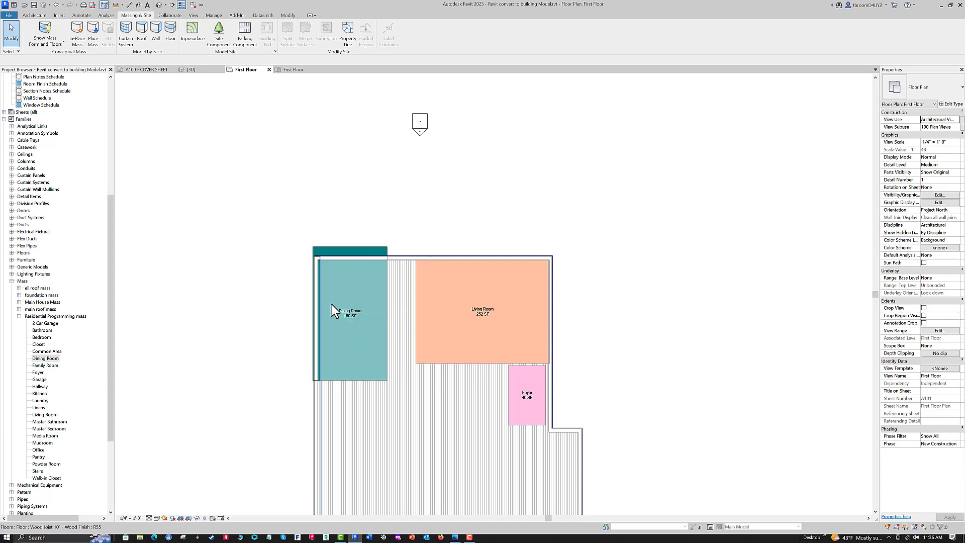
- Undo the accidental move of the wood joist floor and pin the main house mass in place
drag(339, 289, 351, 310)
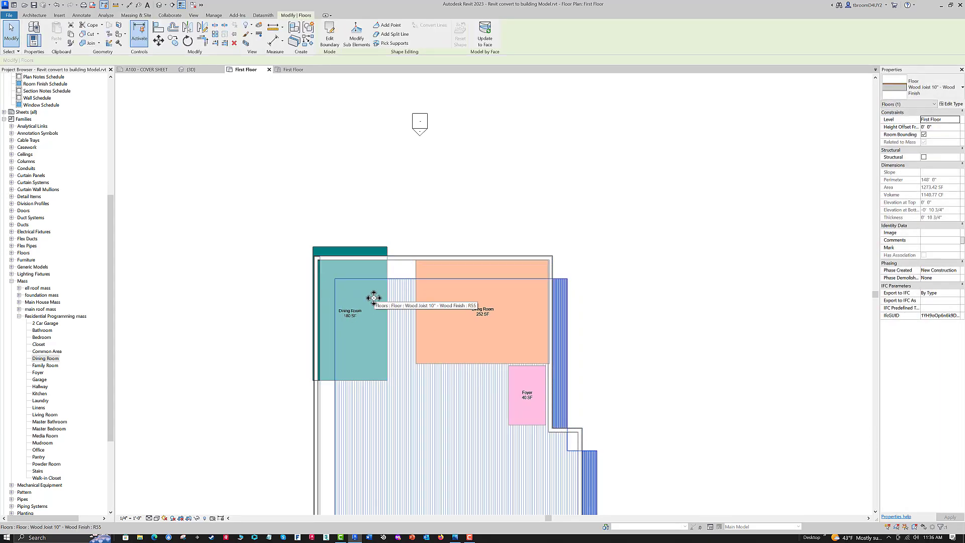
key(ctrl+z)
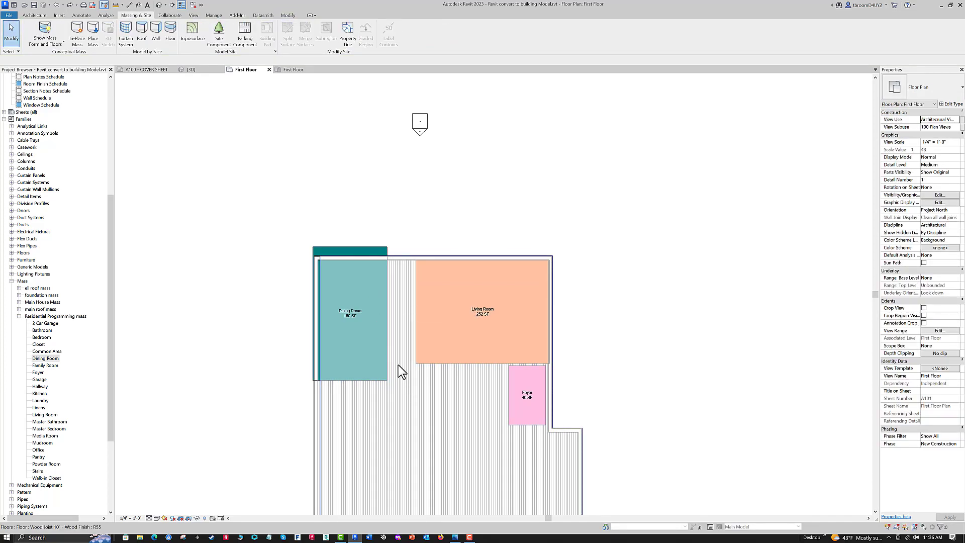
click(321, 272)
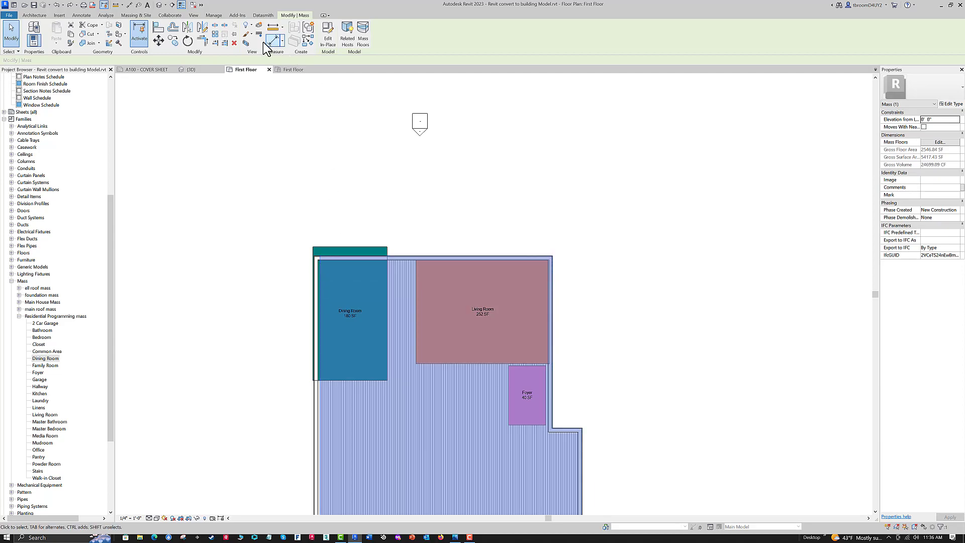
click(225, 42)
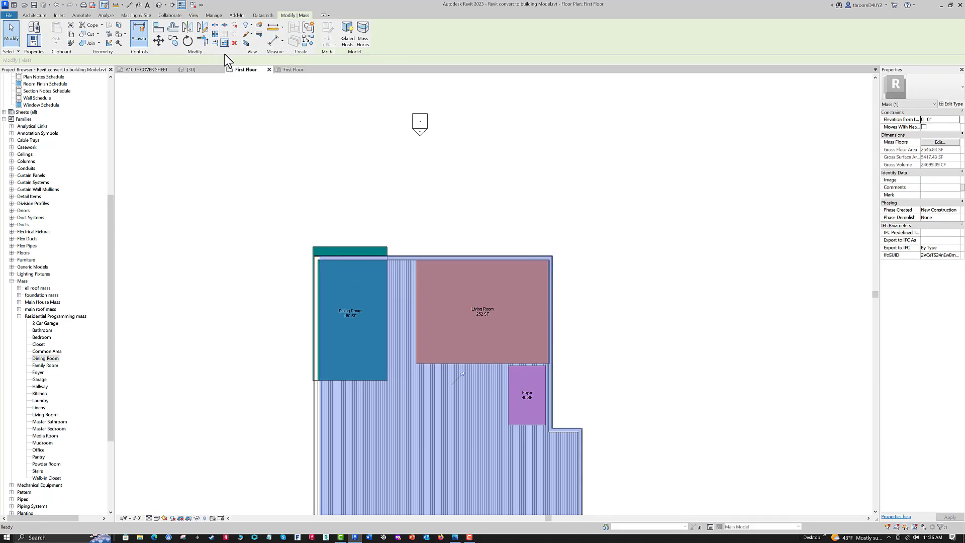
click(230, 216)
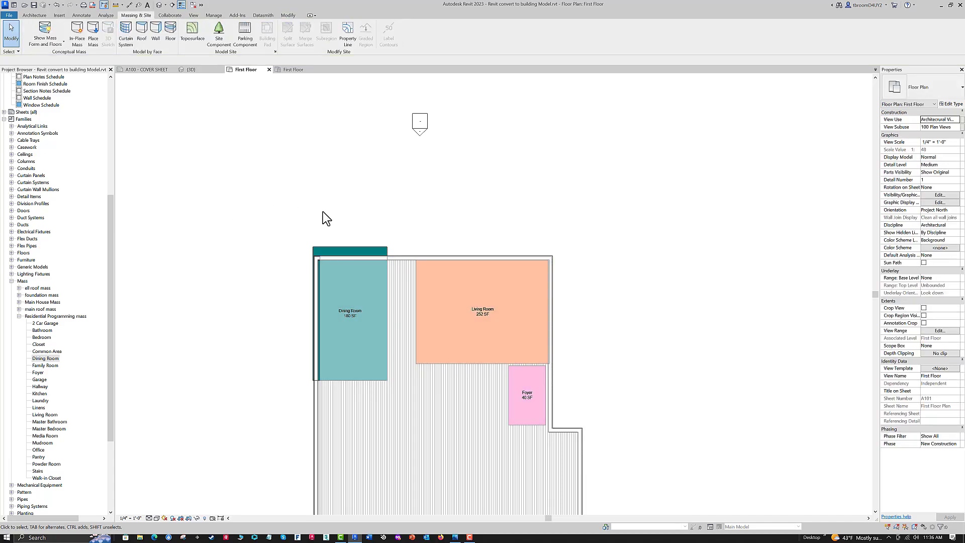
- Move the Dining Room mass into the house's upper-left corner and nudge it down inside the upper exterior wall
click(334, 249)
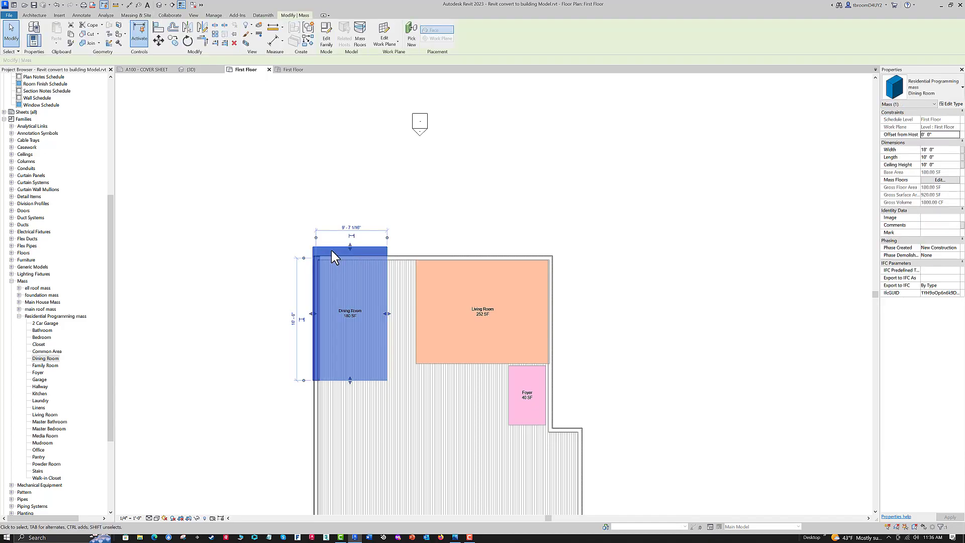
mouse_move(331, 250)
mouse_down()
mouse_move(347, 271)
mouse_move(358, 265)
mouse_move(335, 260)
mouse_up()
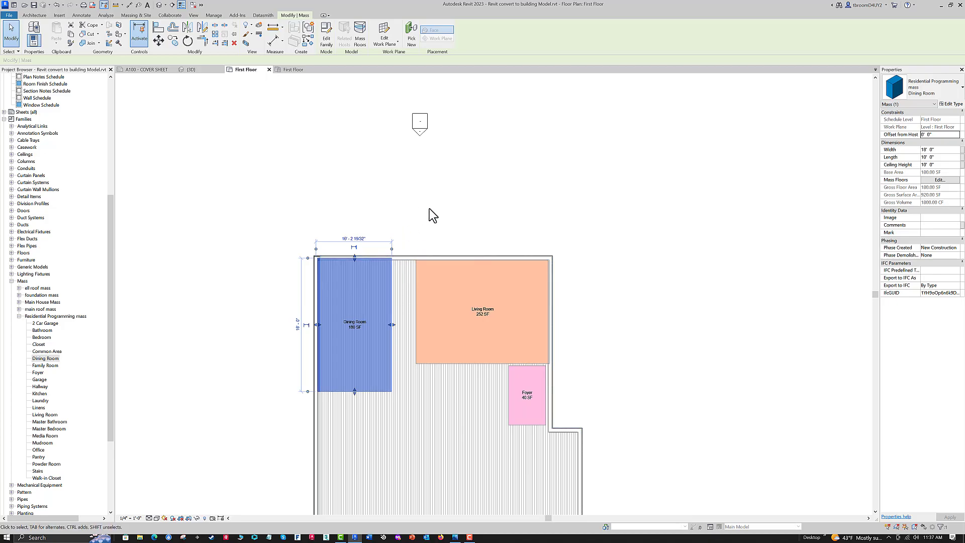
key(Down)
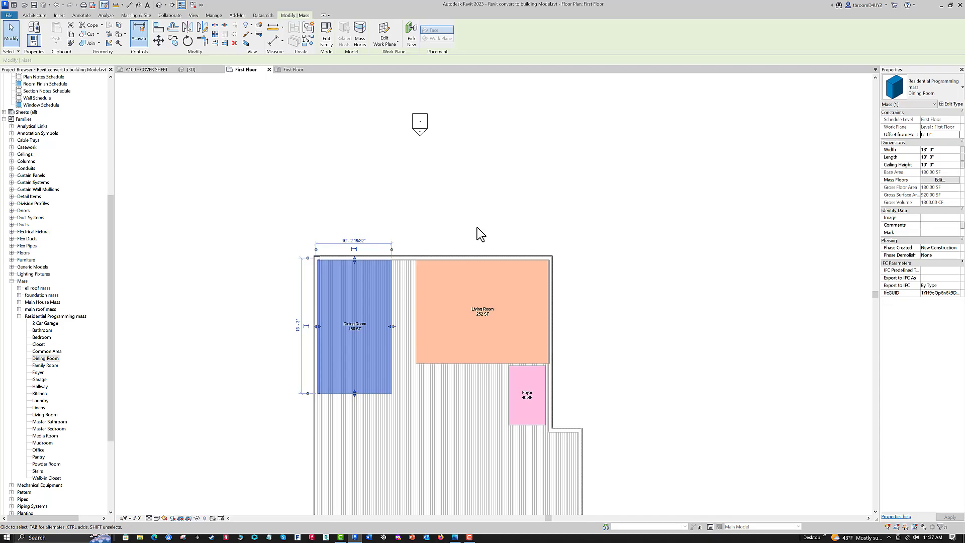
click(335, 169)
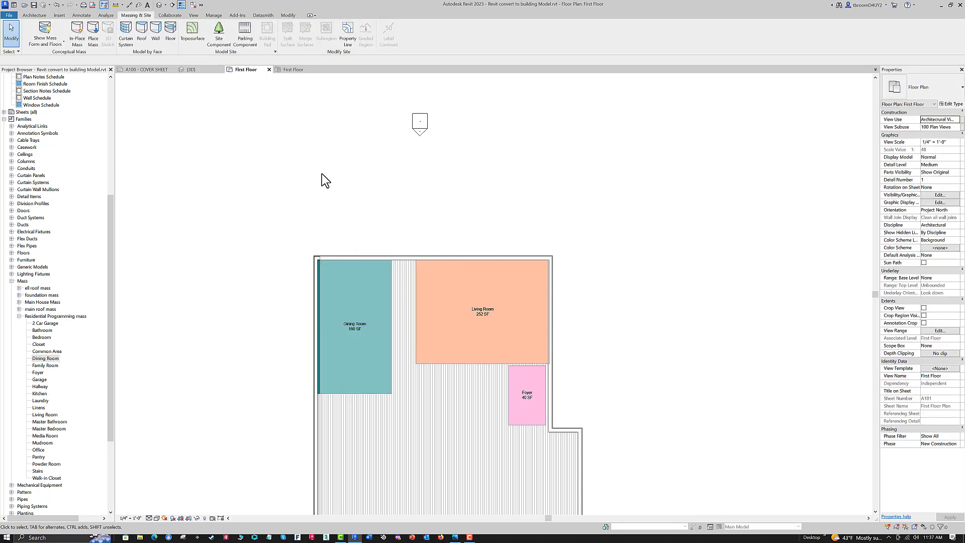
- Place a 4' by 15' Stairs mass below the Living Room, just left of the Foyer
scroll(352, 165, down, 2)
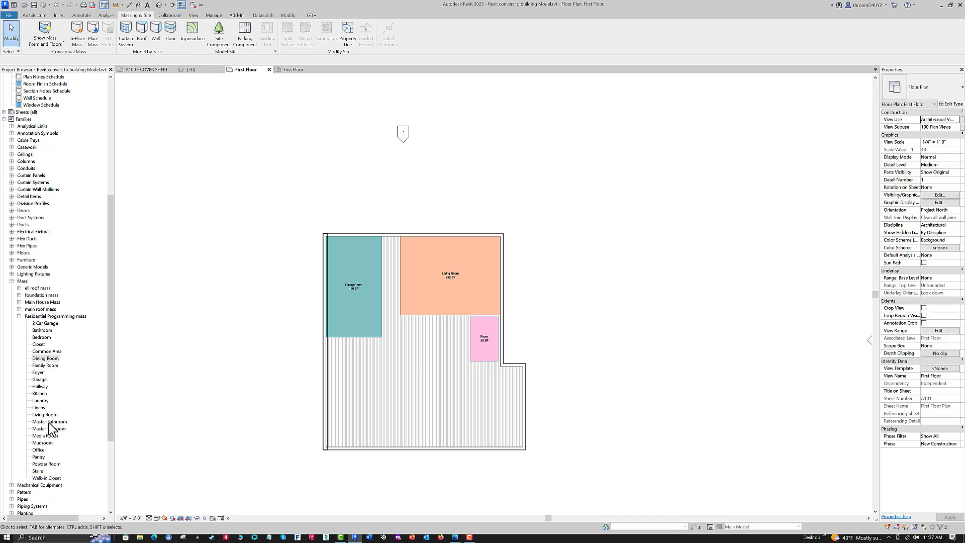
click(37, 471)
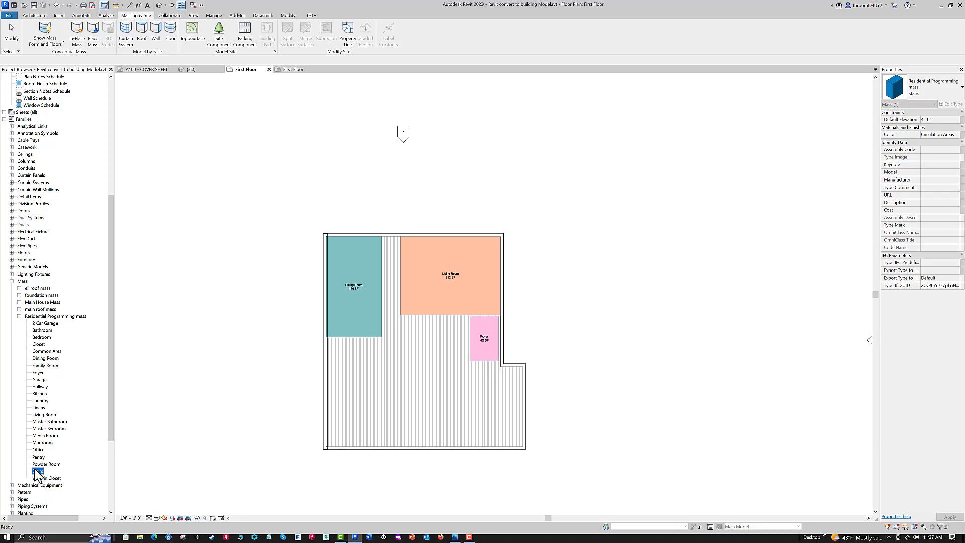
drag(336, 387, 402, 370)
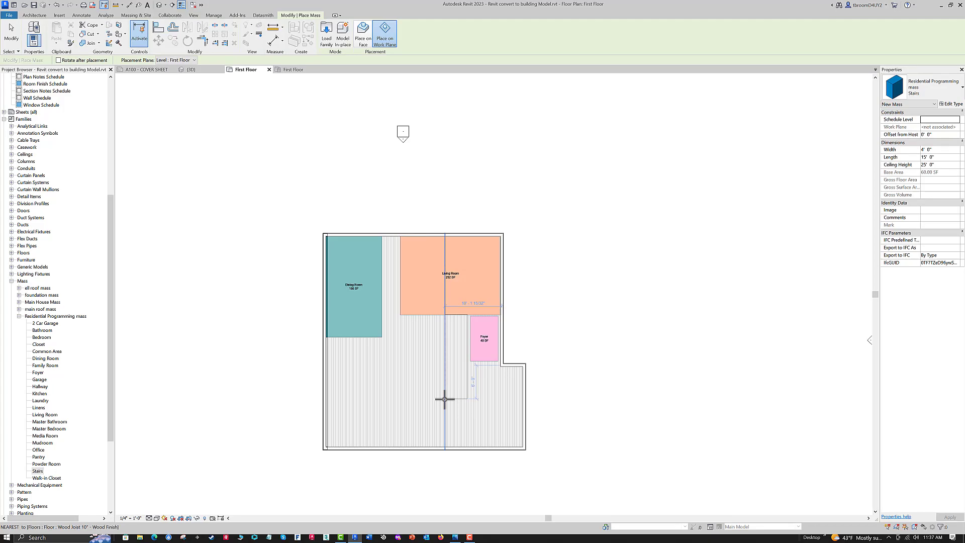
click(444, 399)
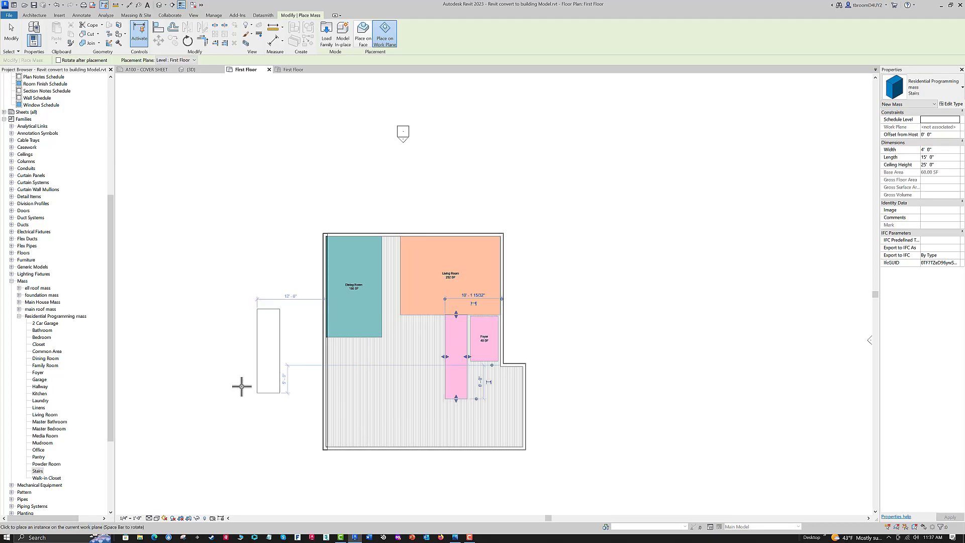
key(Escape)
key(Escape)
- Place a Kitchen mass directly below the Dining Room against the left exterior wall
scroll(228, 319, up, 2)
middle_drag(234, 309, 226, 276)
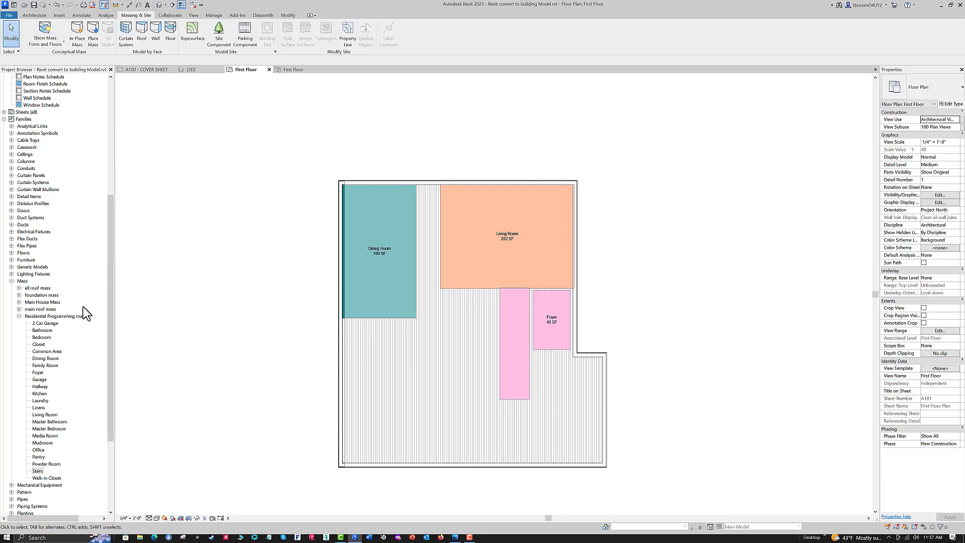
click(39, 393)
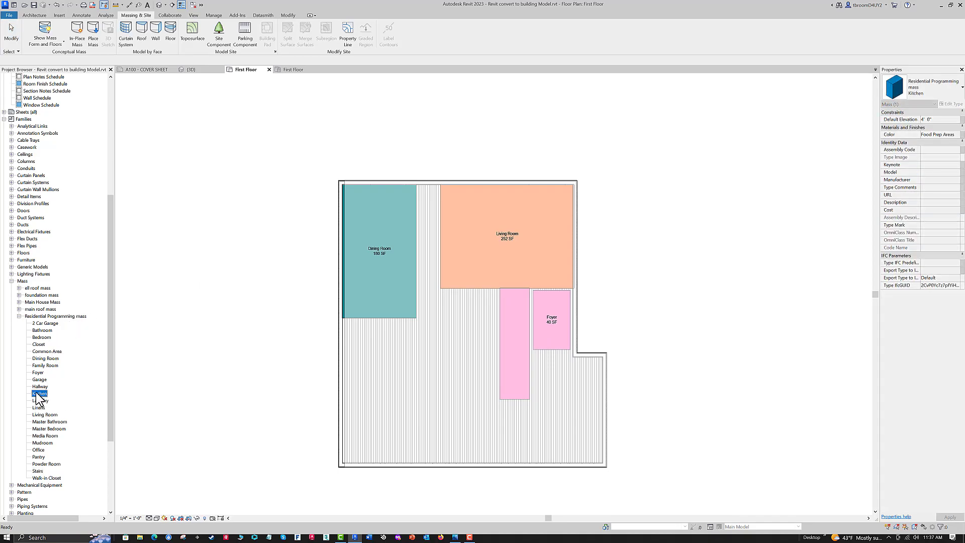
drag(380, 396, 397, 385)
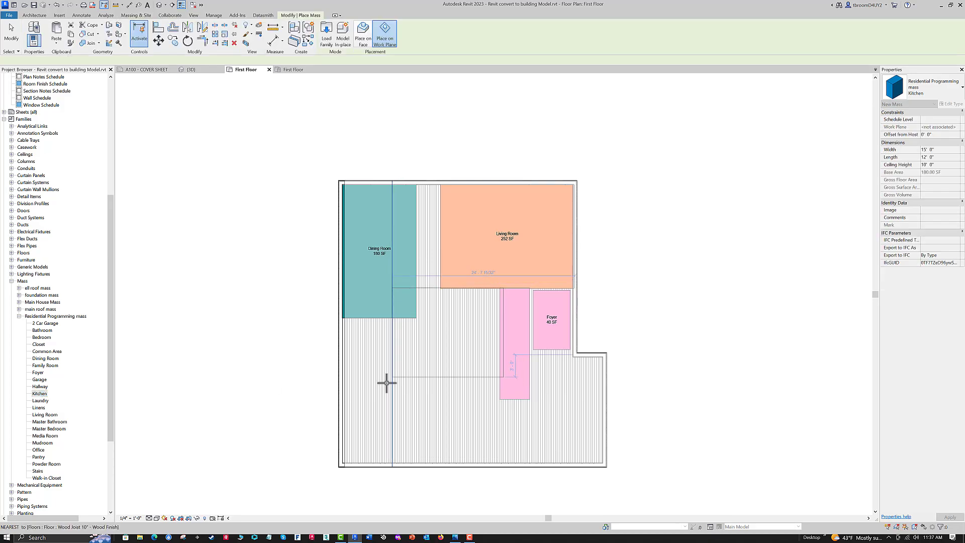
click(338, 406)
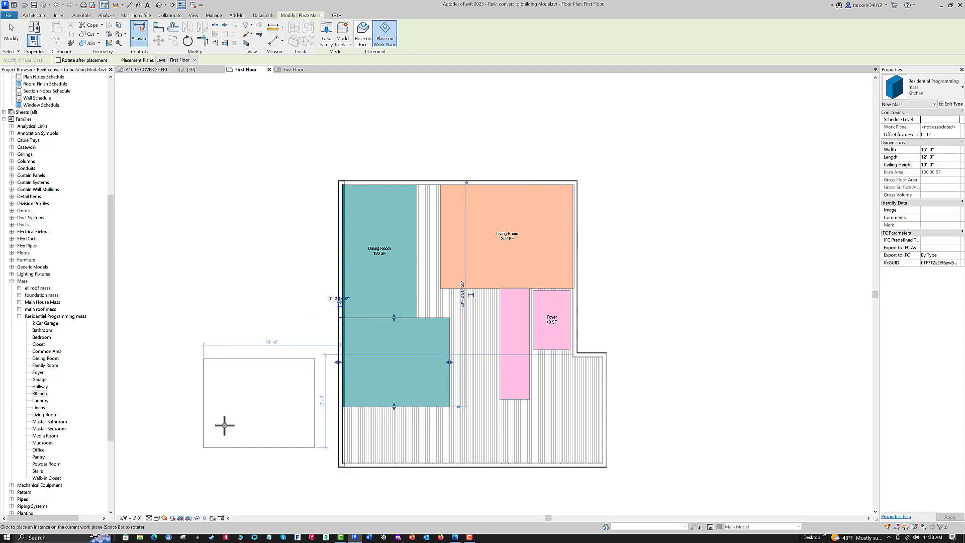
key(Escape)
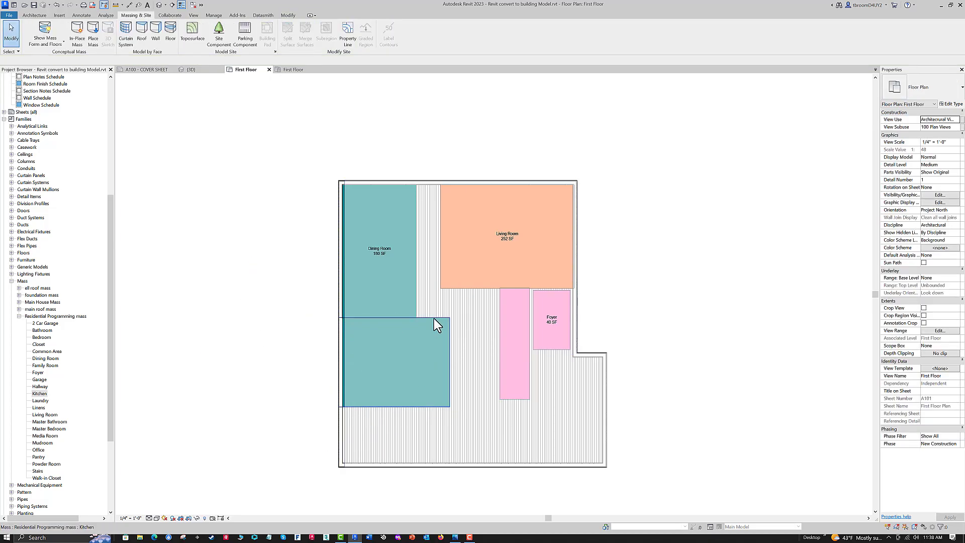
- Set the Kitchen mass's width to 16' and its length to 10'
click(433, 321)
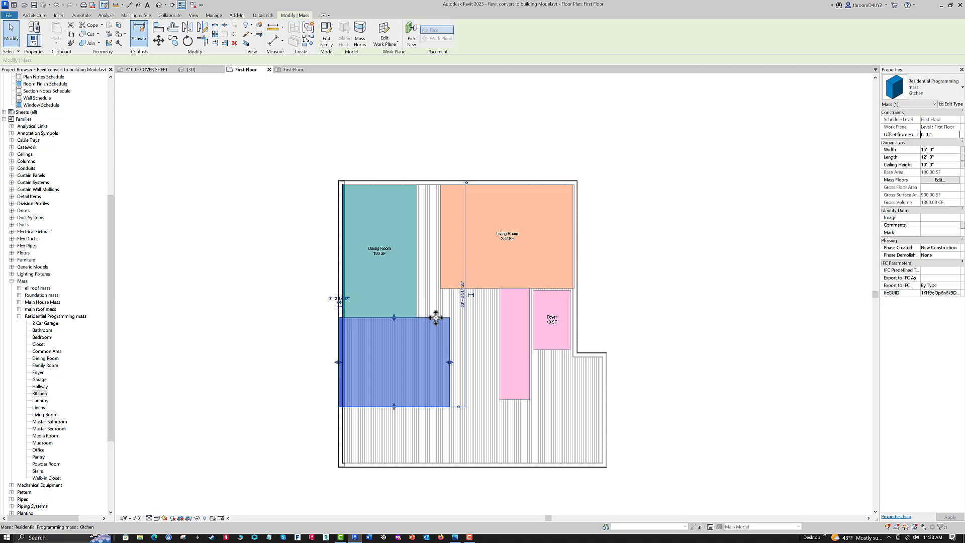
click(944, 147)
text(1)
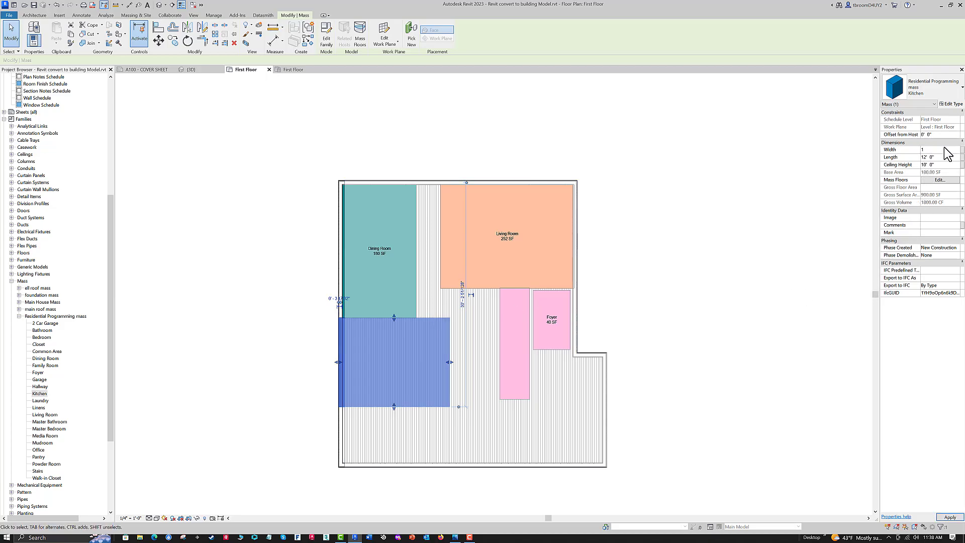
text(6)
click(937, 157)
text(10)
key(Return)
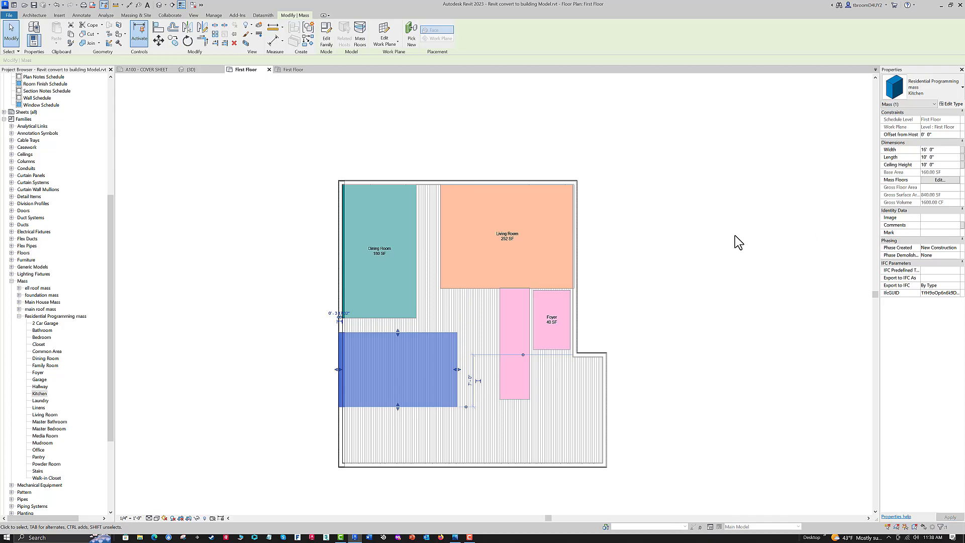
- Move the Kitchen mass up to just below the Dining Room, clear of the left exterior wall
key(Escape)
mouse_move(435, 331)
mouse_down()
mouse_move(459, 323)
mouse_move(433, 321)
mouse_up()
key(Escape)
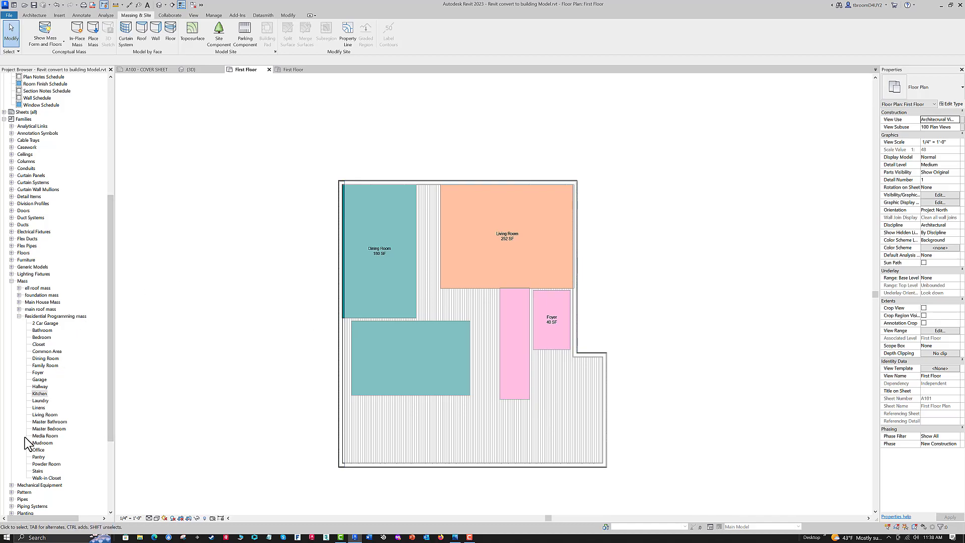
- Place a 12' by 15' Media Room mass in the lower-right corner of the house, below the Foyer
drag(43, 436, 67, 410)
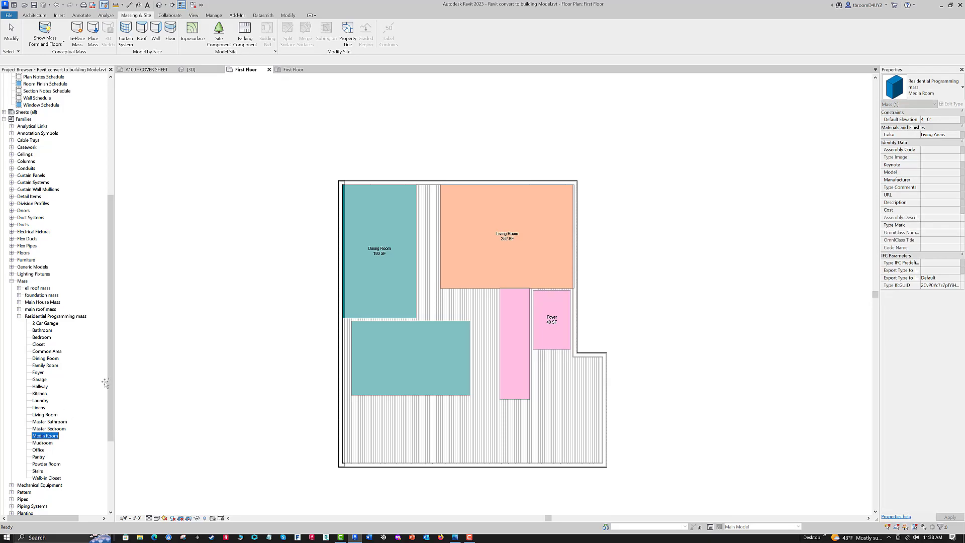
drag(518, 438, 566, 424)
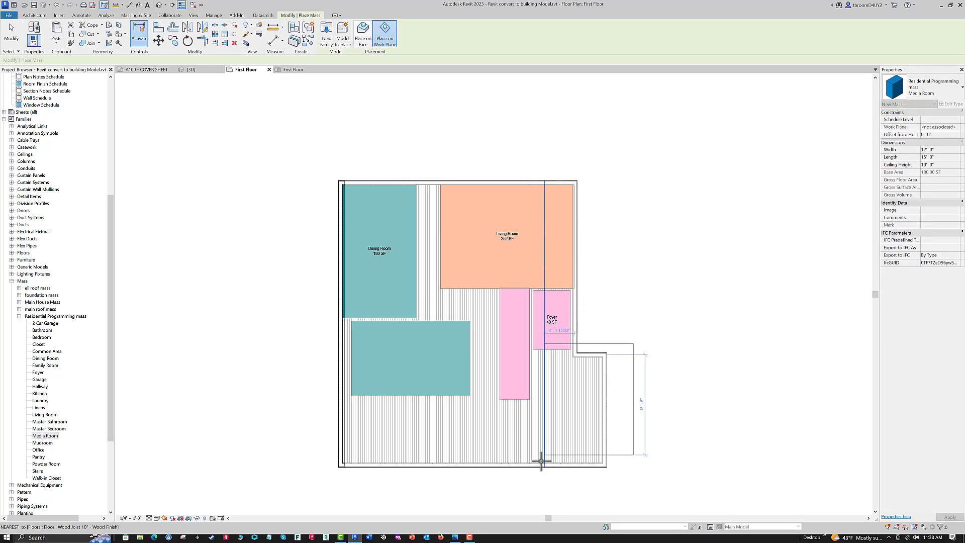
click(511, 468)
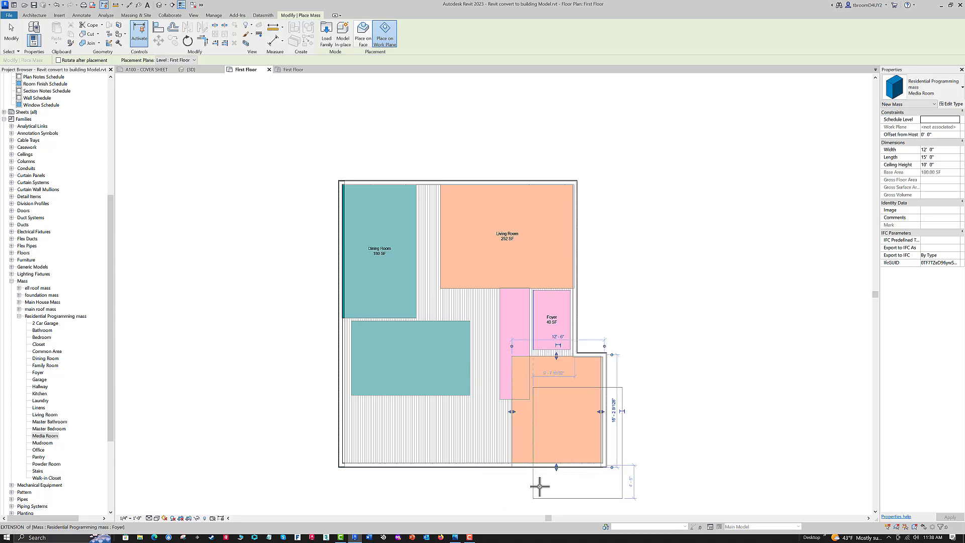
key(Escape)
key(Escape)
scroll(553, 432, up, 2)
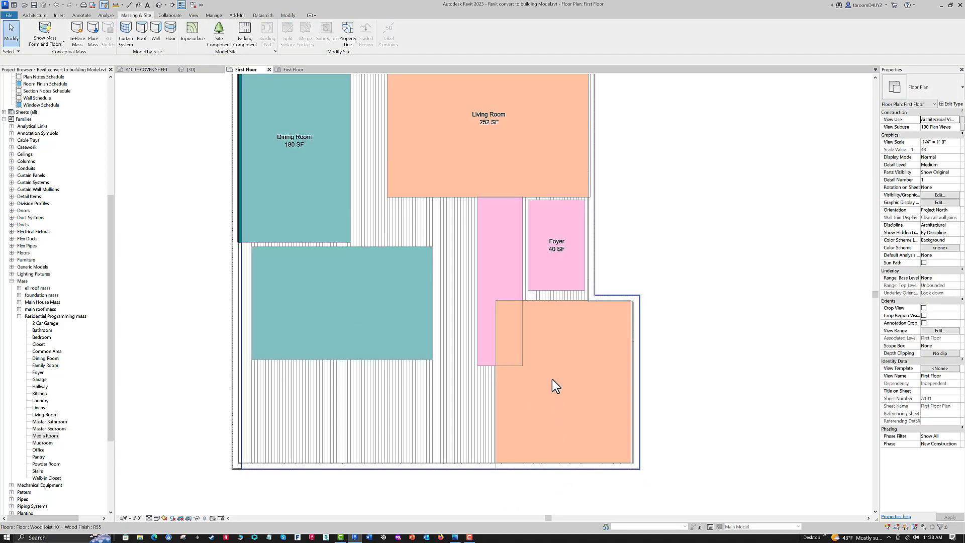
- Set the Media Room mass's length to 16'
click(565, 300)
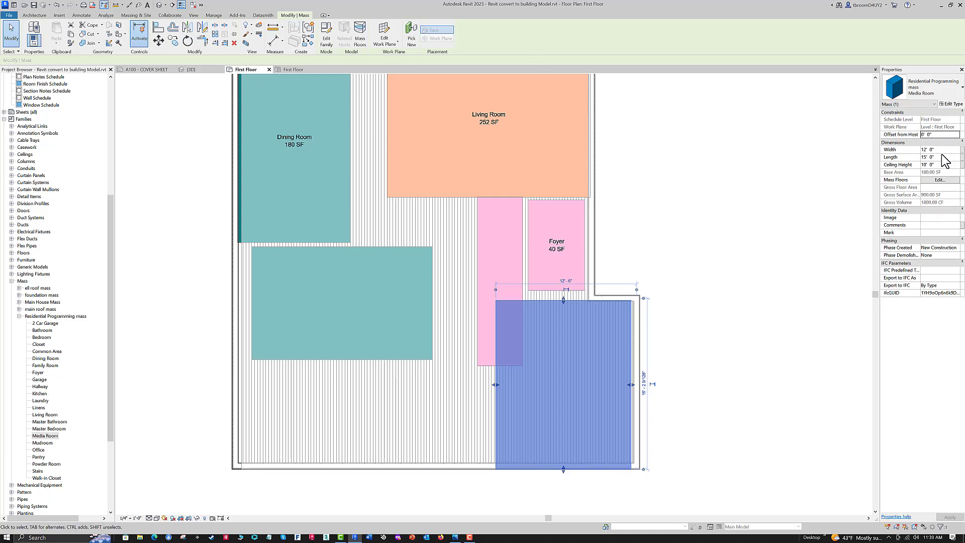
click(945, 157)
text(16)
key(Return)
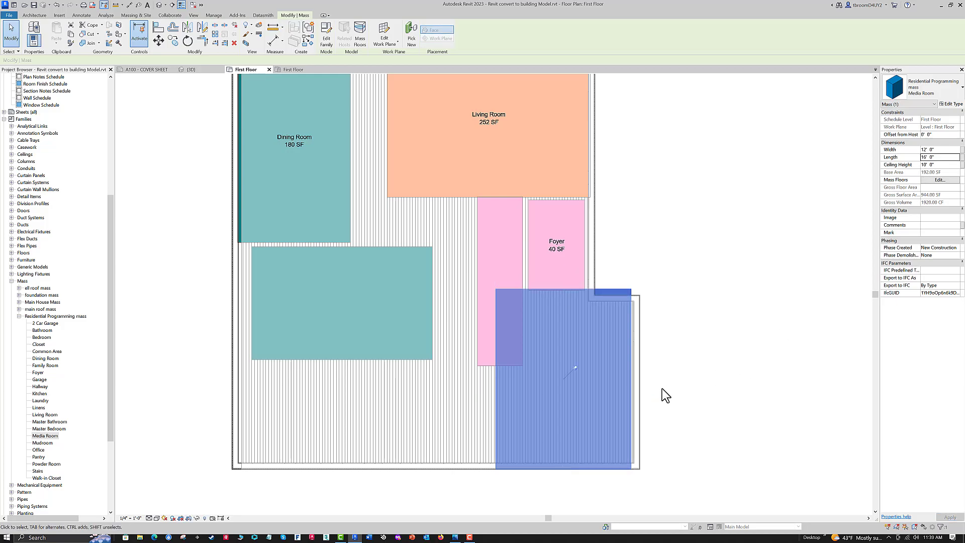
click(652, 382)
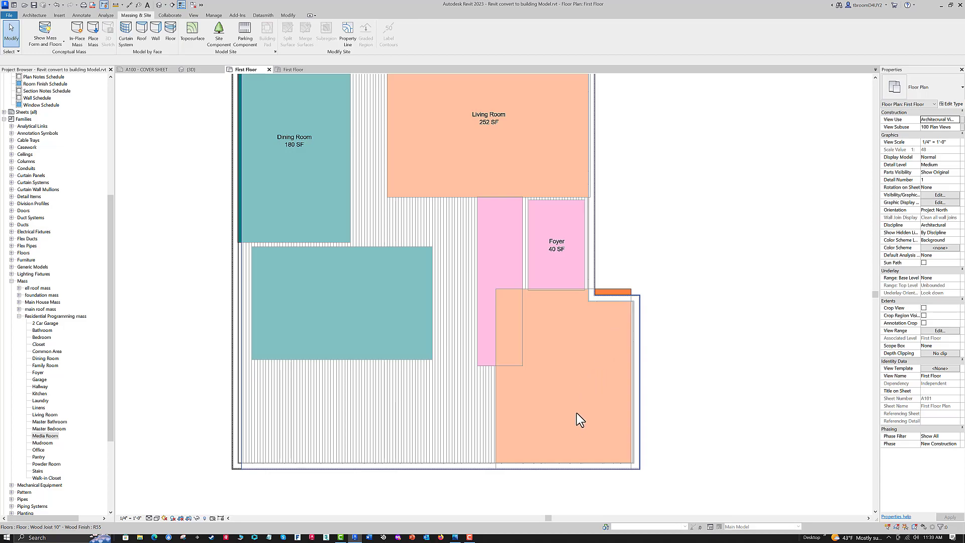
- Stretch the Media Room mass's upper and lower edges to the inner faces of the exterior walls
scroll(576, 422, up, 2)
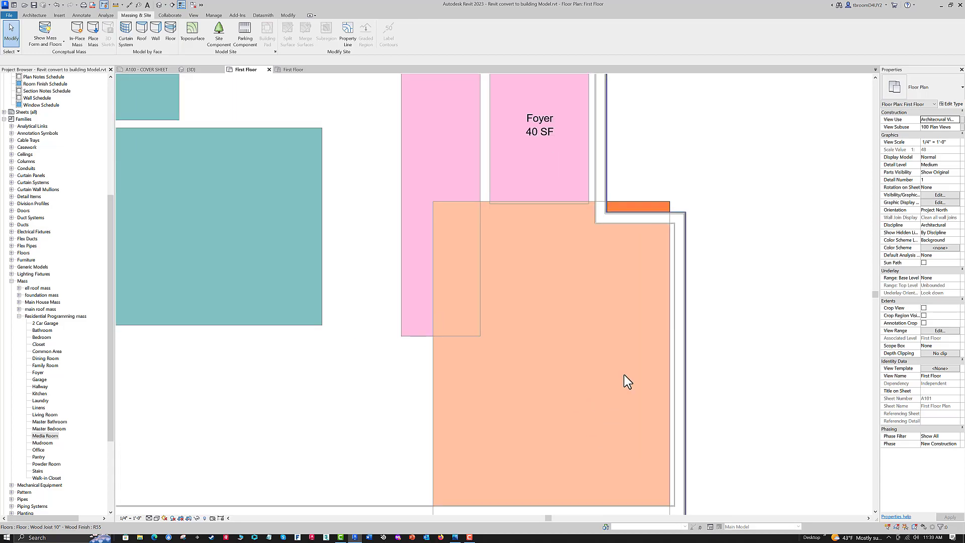
click(635, 202)
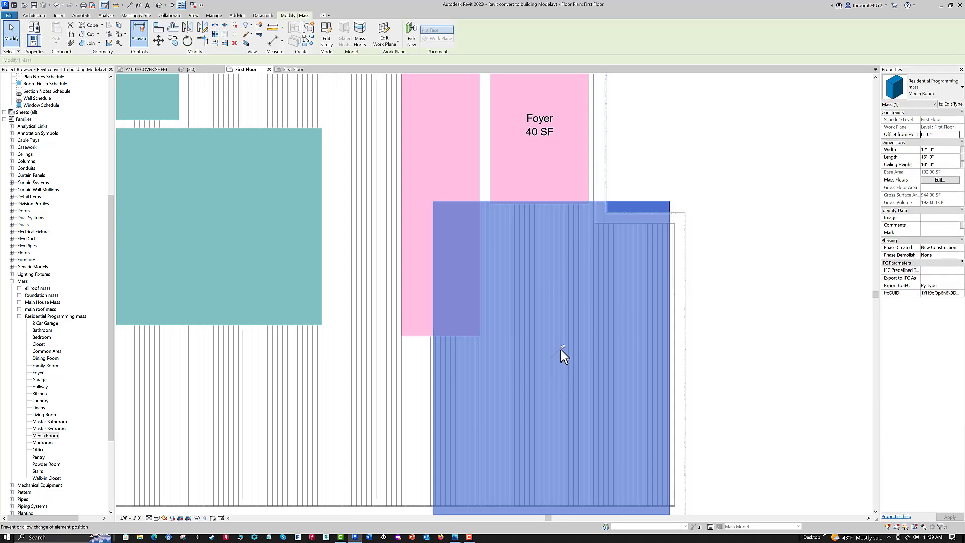
scroll(734, 270, down, 2)
scroll(732, 284, up, 2)
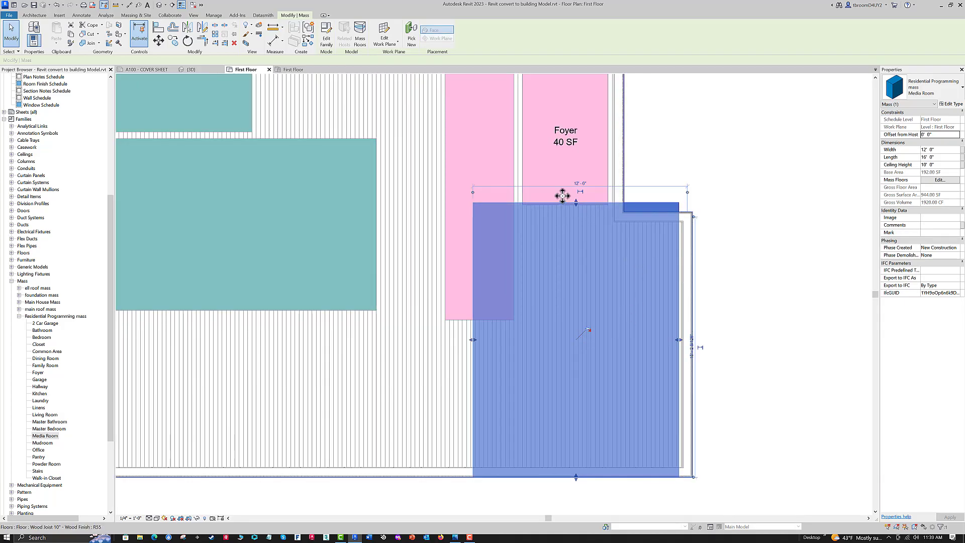
drag(575, 203, 570, 221)
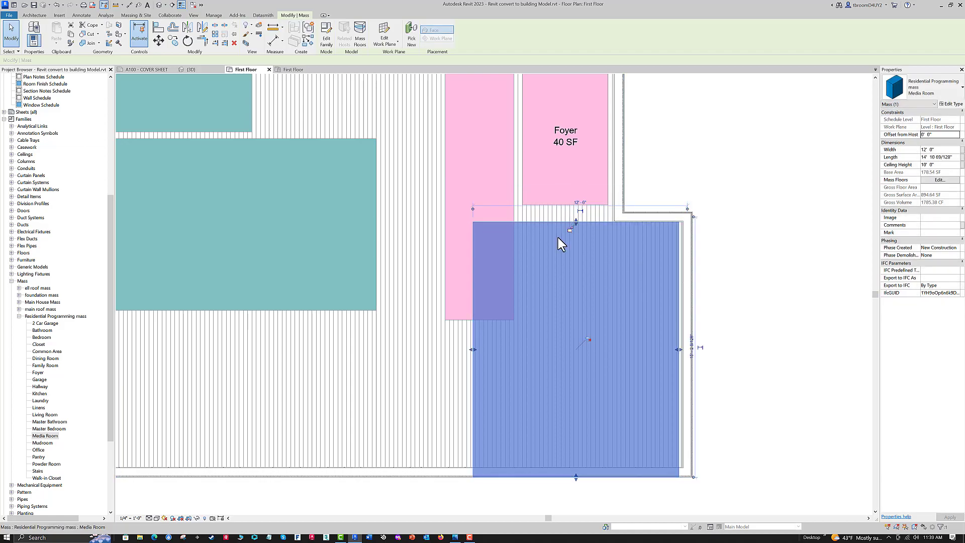
drag(575, 476, 578, 463)
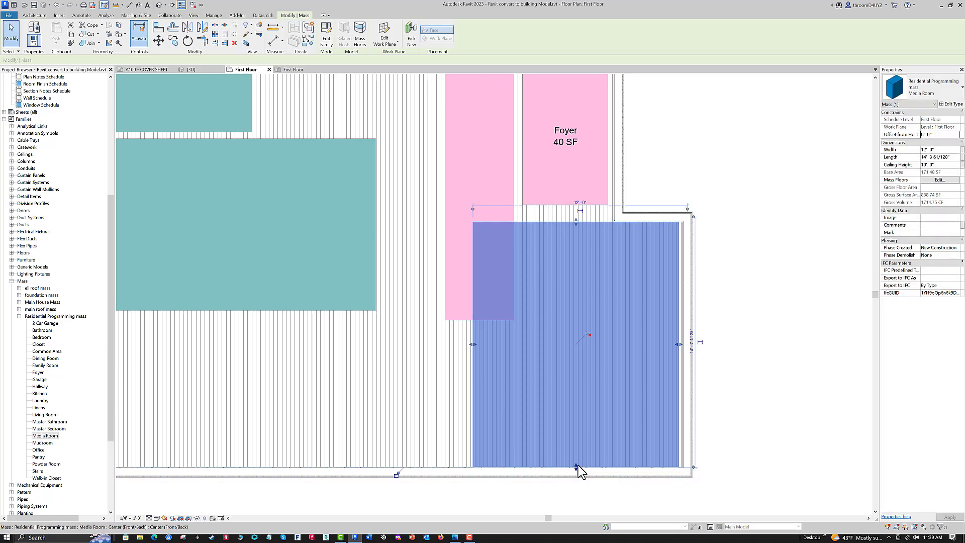
- Nudge the Media Room mass right until it meets the inner face of the right exterior wall
key(Right)
key(Right)
key(Right)
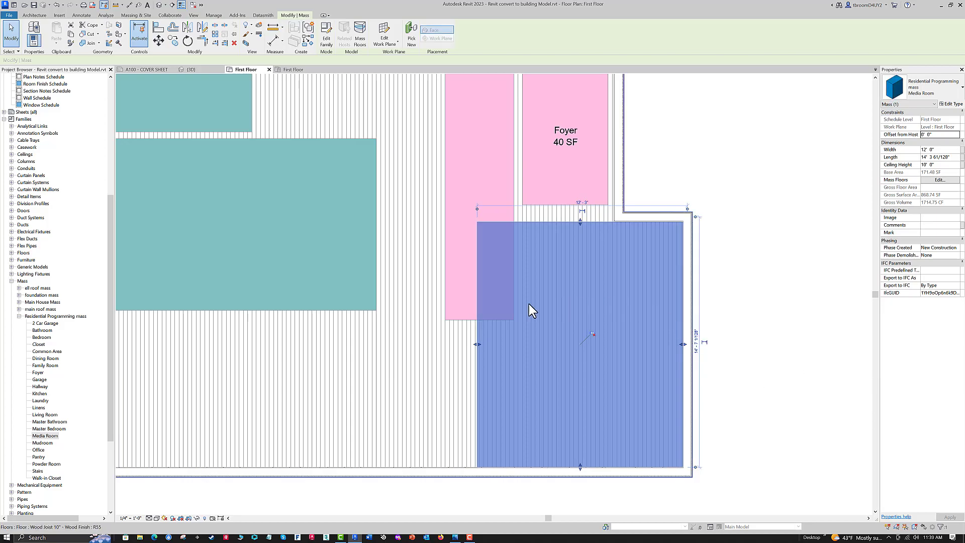
key(Escape)
- Nudge the Stairs mass left until it no longer overlaps the Media Room and sits flush with its left edge
scroll(389, 349, down, 1)
middle_drag(403, 386, 461, 425)
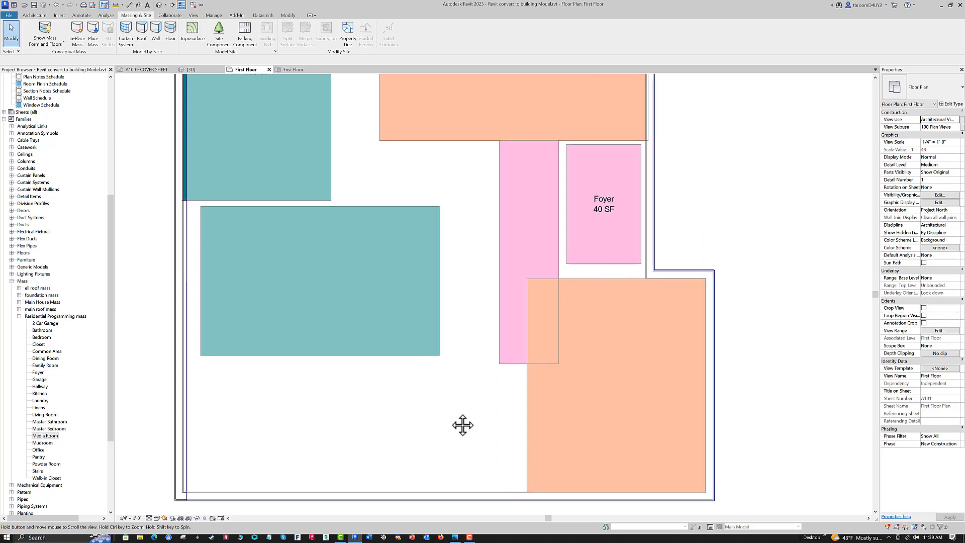
click(498, 296)
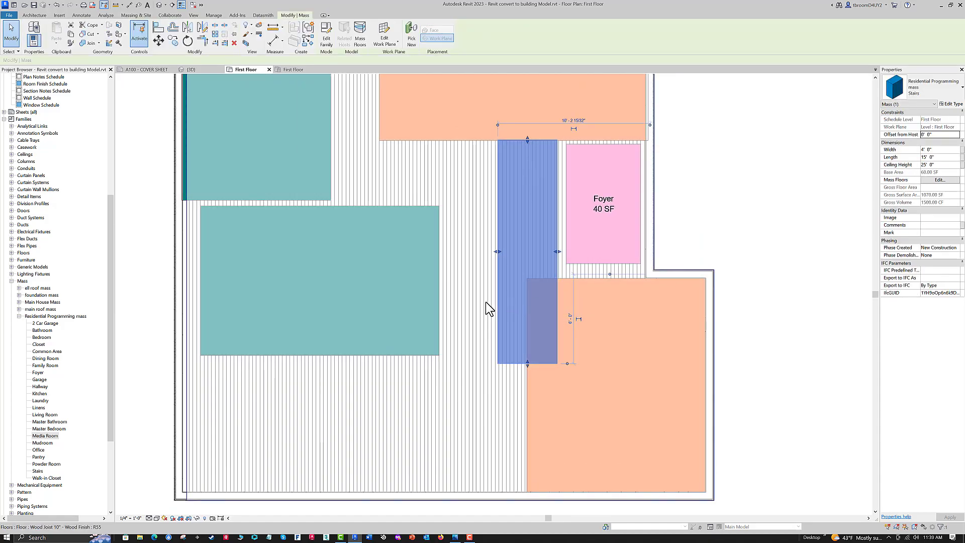
key(Left)
key(Left)
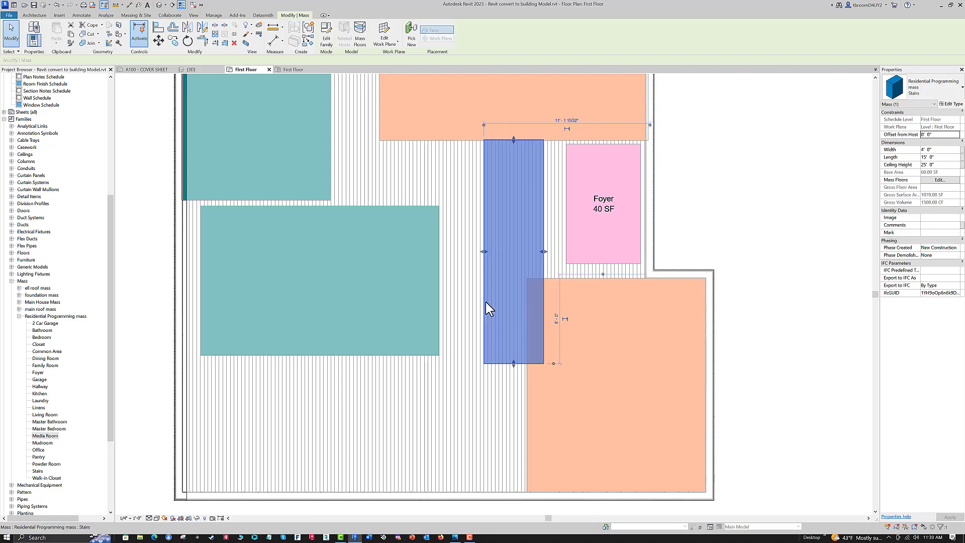
key(Left)
key(Left)
key(Left)
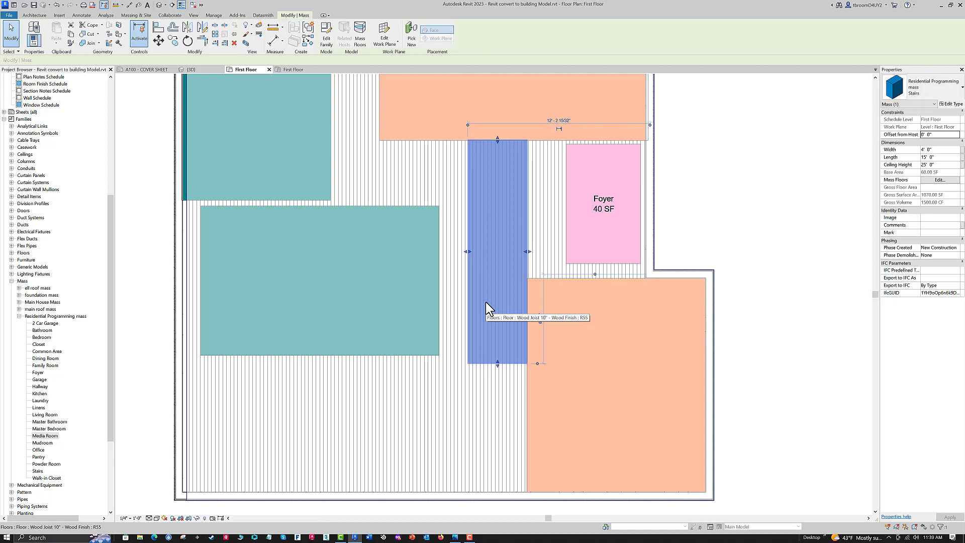
click(719, 211)
- Place a 6' by 3' Powder Room mass below the Stairs, left of the Media Room
scroll(720, 211, down, 1)
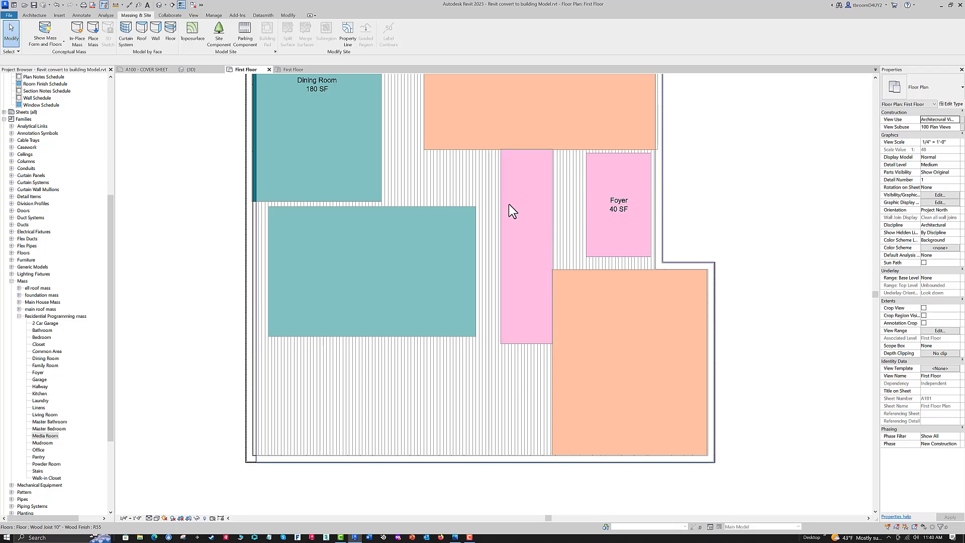
scroll(515, 231, down, 1)
scroll(514, 242, down, 1)
mouse_move(517, 280)
middle_down()
mouse_move(527, 317)
mouse_move(523, 305)
middle_up()
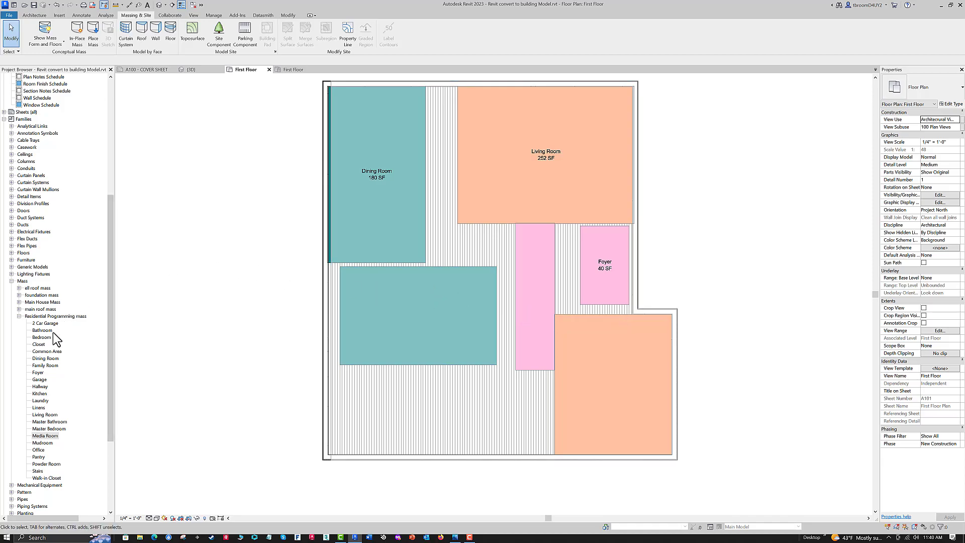
click(45, 464)
drag(383, 409, 517, 406)
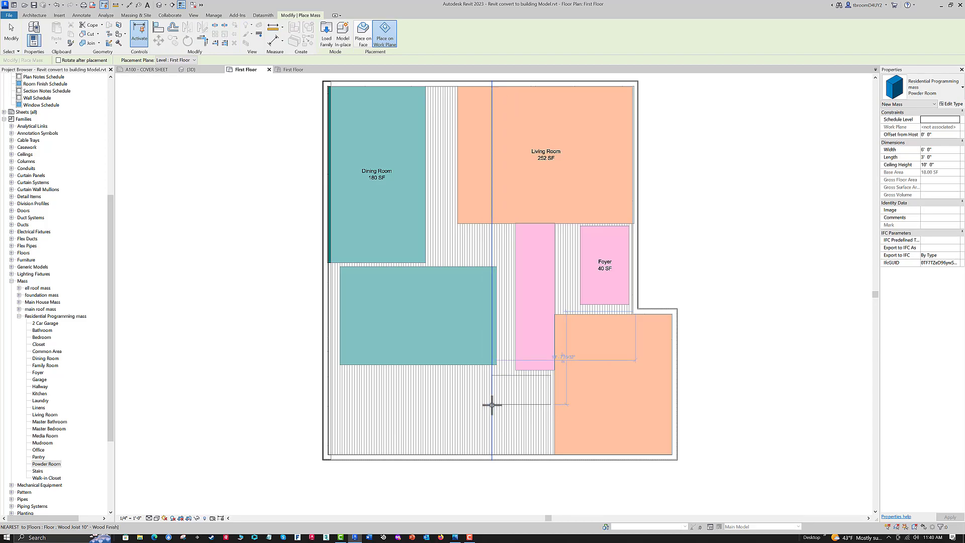
click(491, 405)
key(Escape)
key(Escape)
- Resize the Powder Room mass to 8' wide by 5' long and move it directly below the Stairs, against the Media Room
click(513, 409)
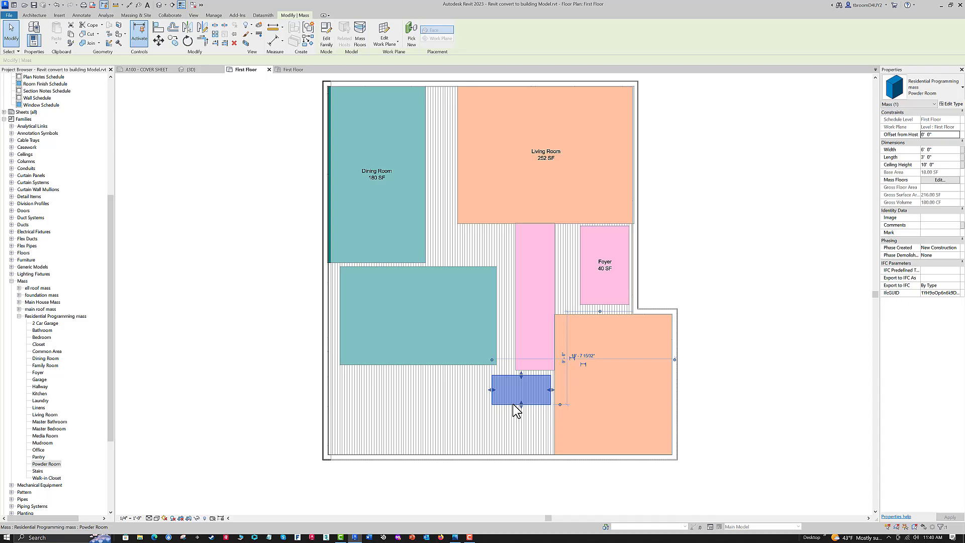
click(764, 401)
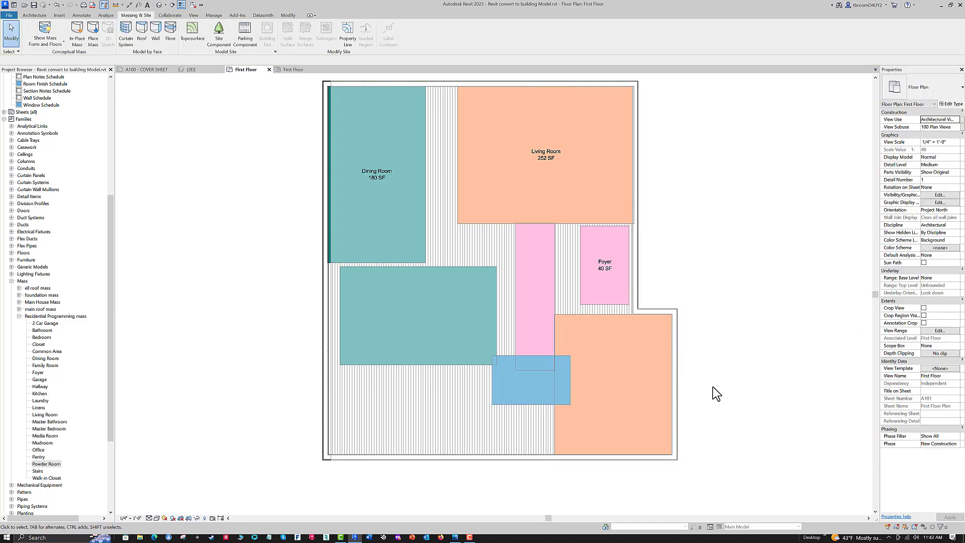
drag(526, 405, 512, 423)
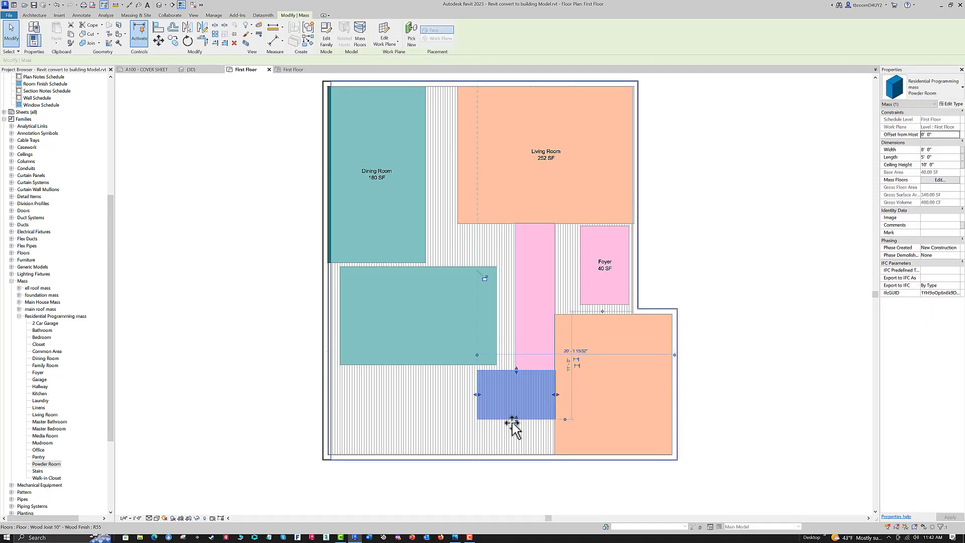
click(241, 365)
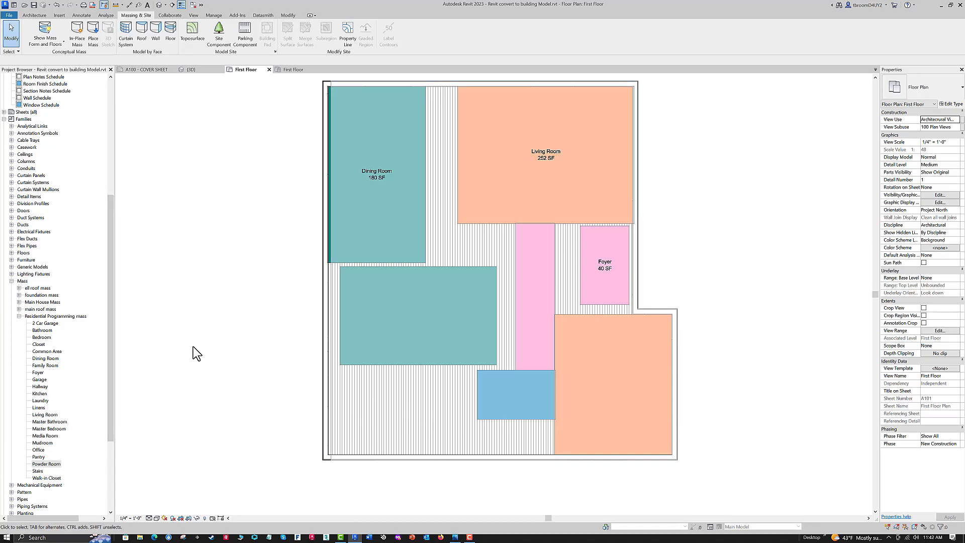
- Place a 3' by 6' Laundry mass below the Kitchen, just left of the Powder Room
click(31, 400)
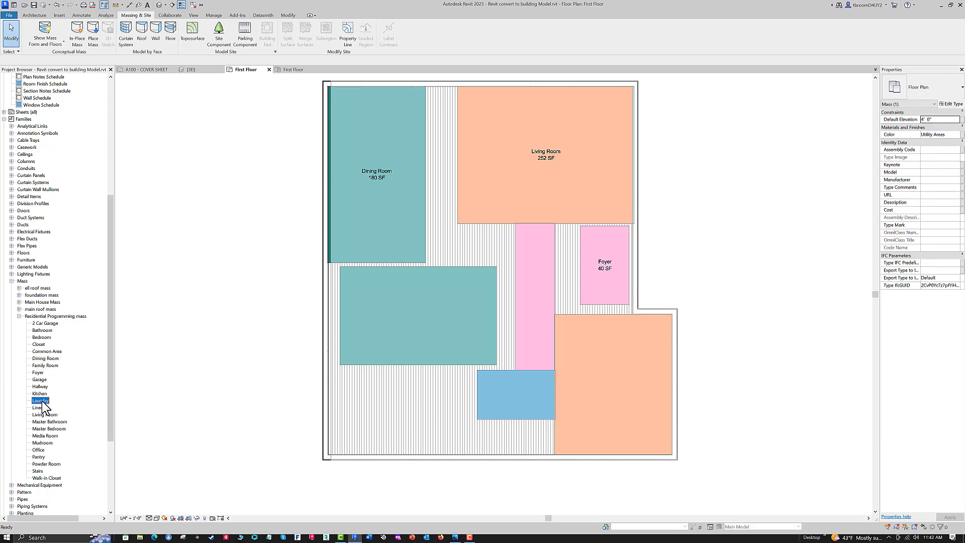
drag(33, 401, 214, 417)
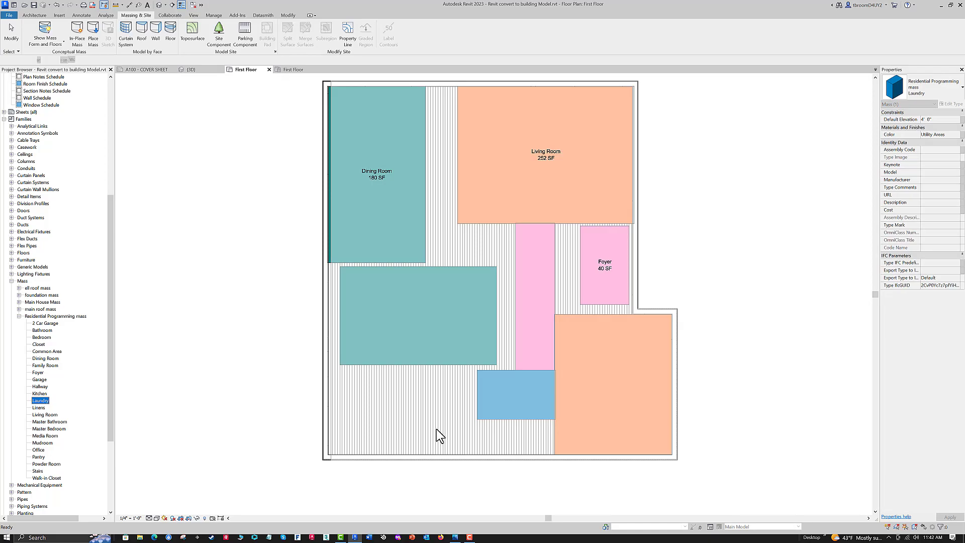
drag(434, 429, 425, 424)
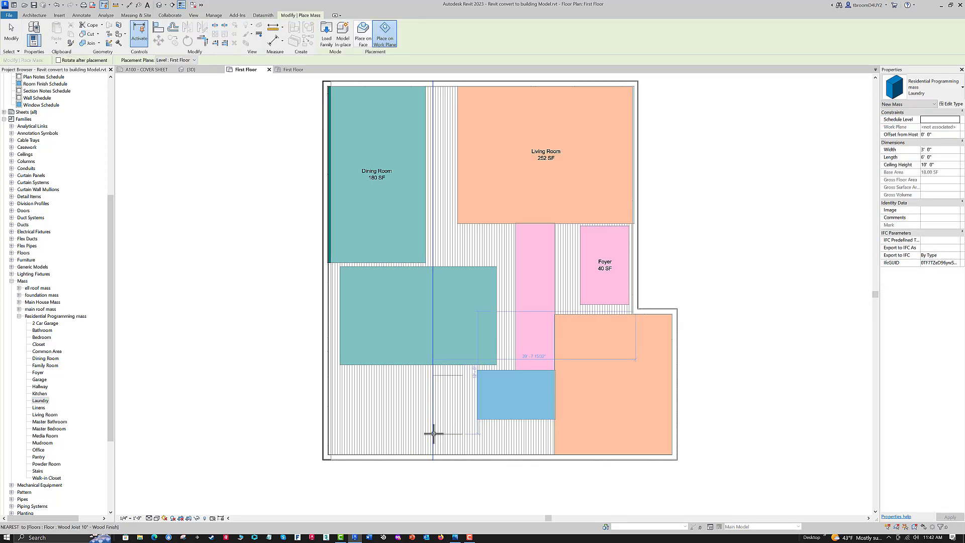
click(435, 433)
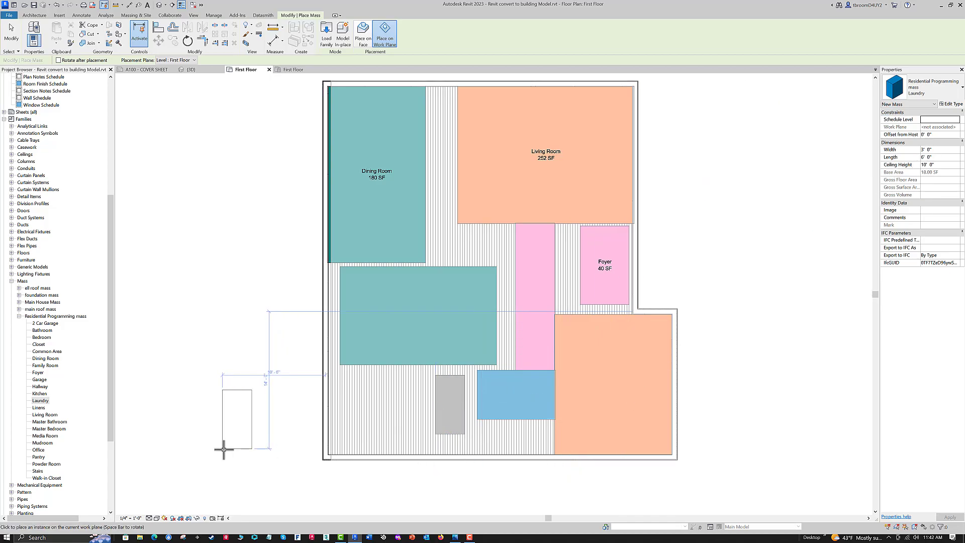
key(Escape)
key(Escape)
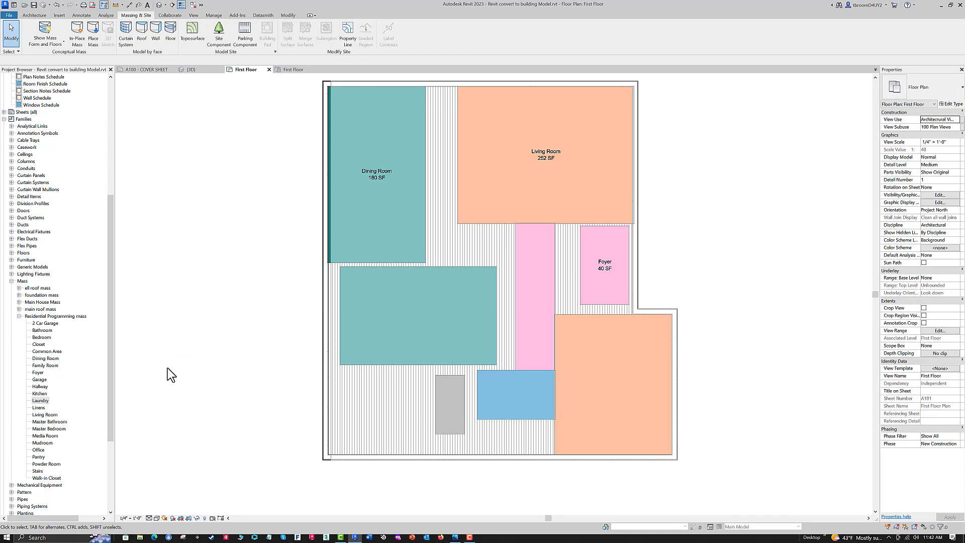
- Place a 7' by 7' Mudroom mass below the Kitchen, just left of the Laundry
click(43, 443)
drag(164, 410, 384, 396)
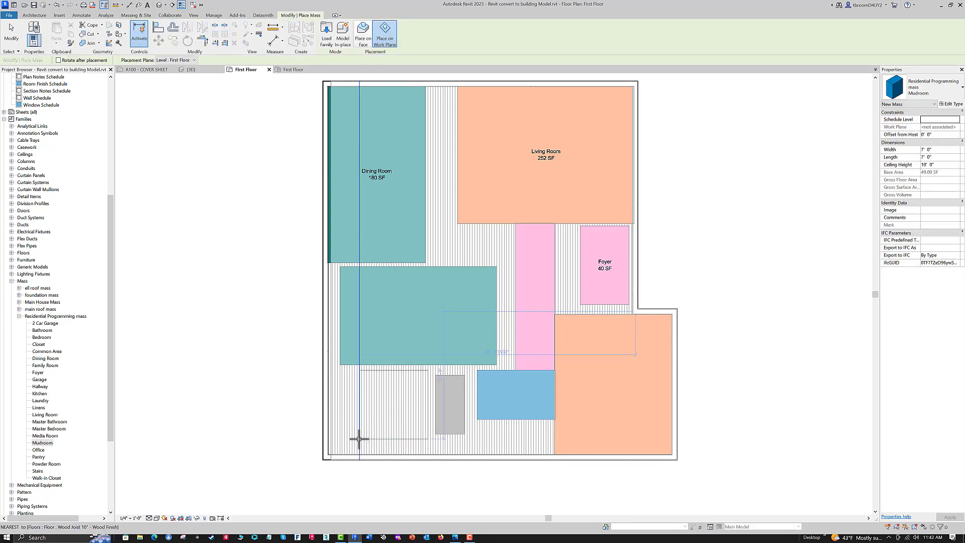
click(358, 439)
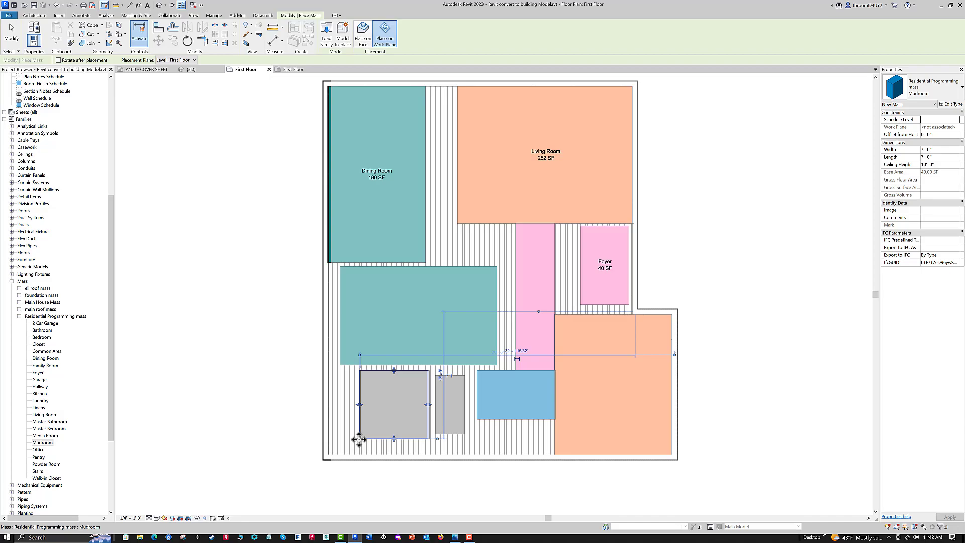
click(934, 142)
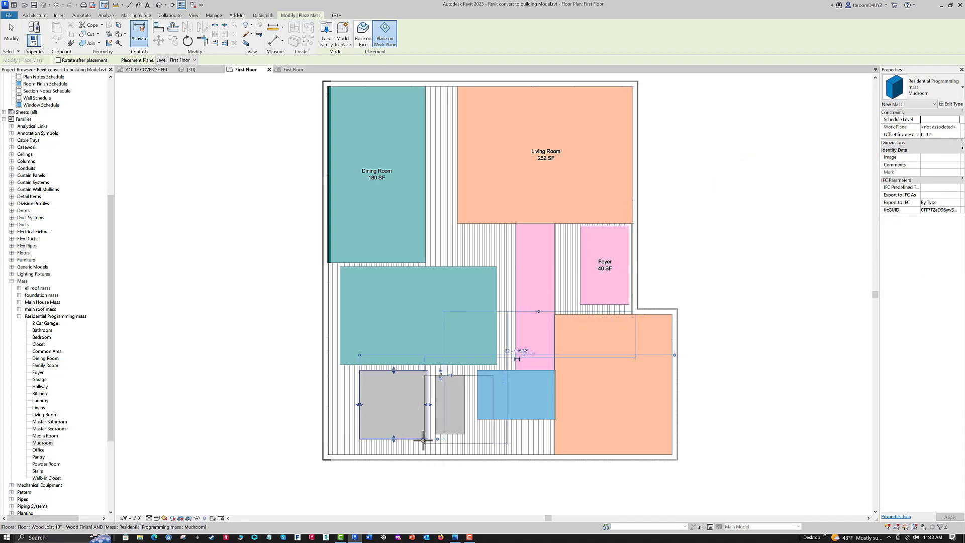
key(Escape)
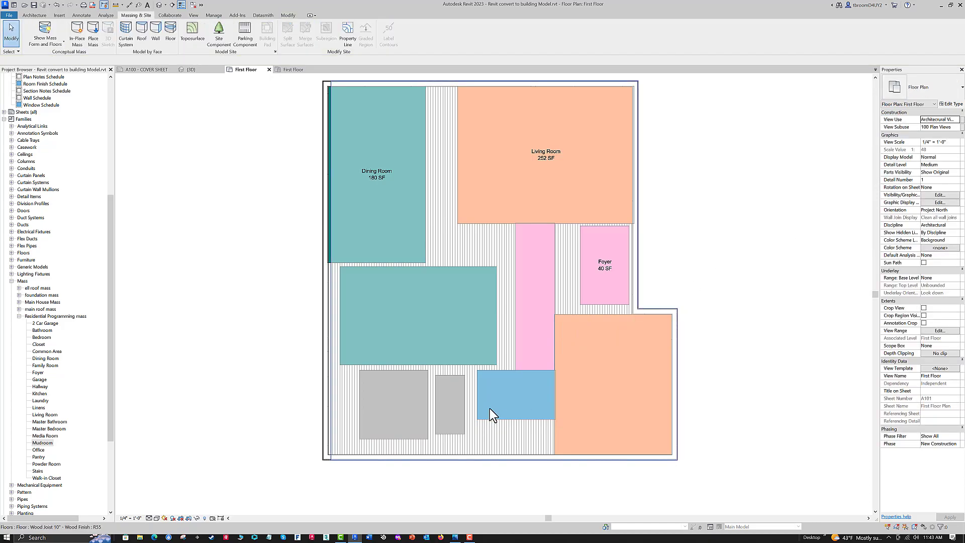
- Resize the Mudroom mass to 8' wide by 6' long
click(408, 372)
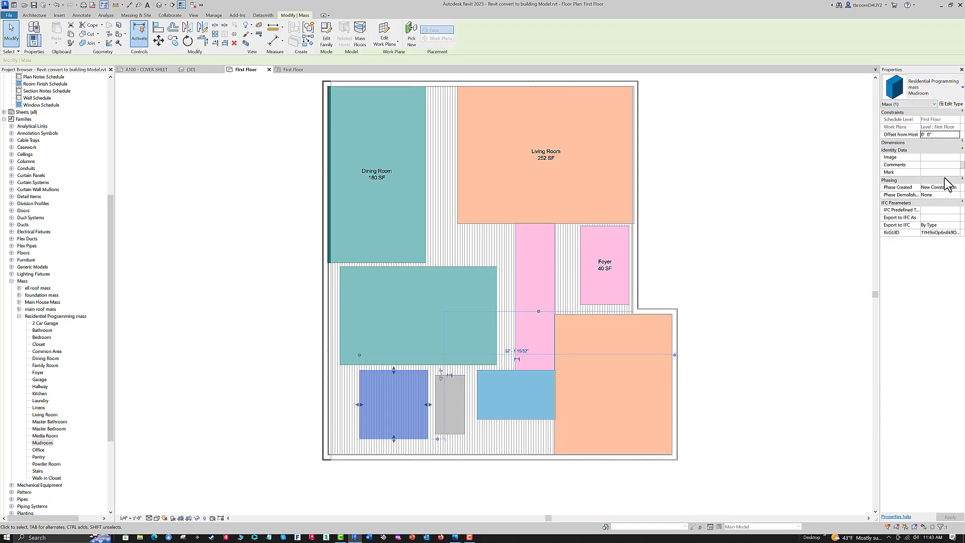
click(961, 143)
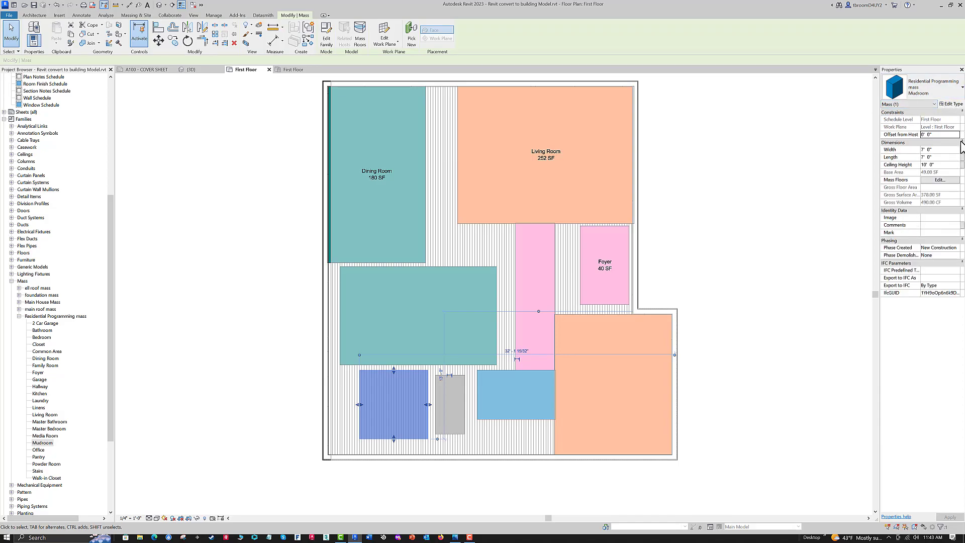
click(934, 151)
drag(932, 150, 913, 149)
text(8)
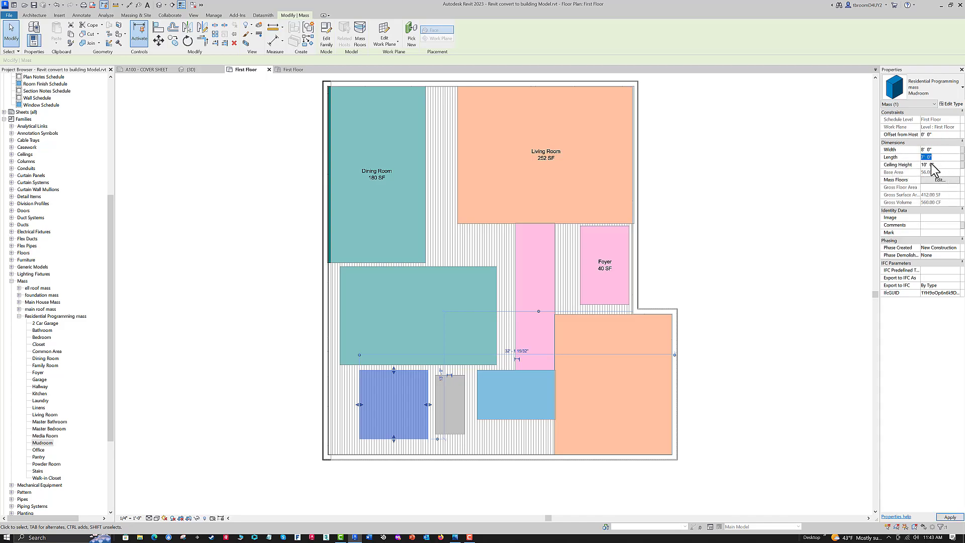
key(Return)
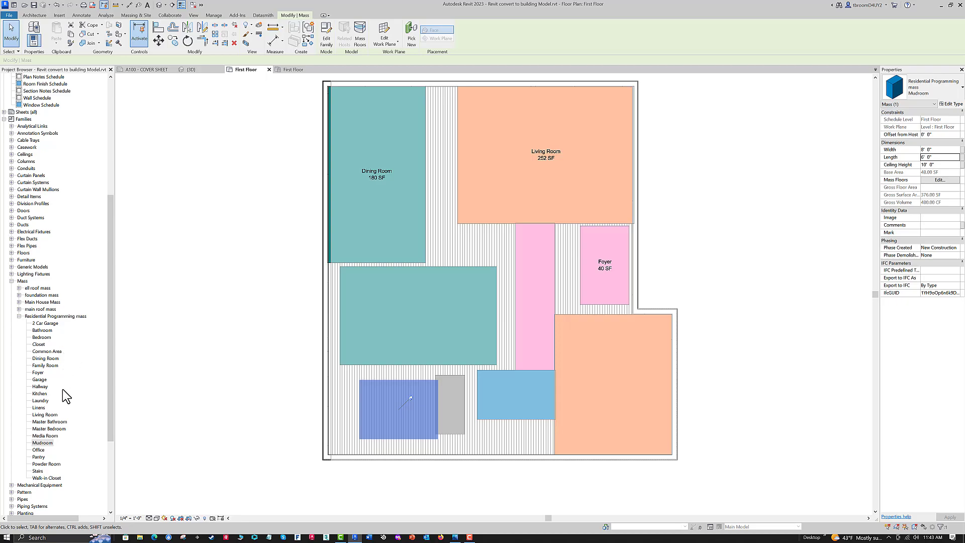
- Place a 3' by 6' Pantry mass against the Mudroom's upper edge, overlapping the Kitchen, and dismiss the save reminder without saving
click(38, 456)
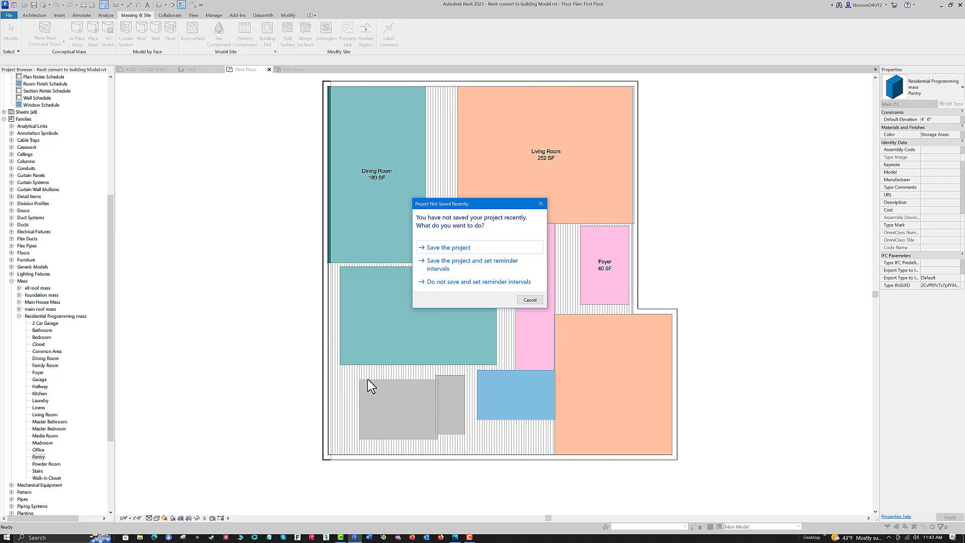
click(530, 300)
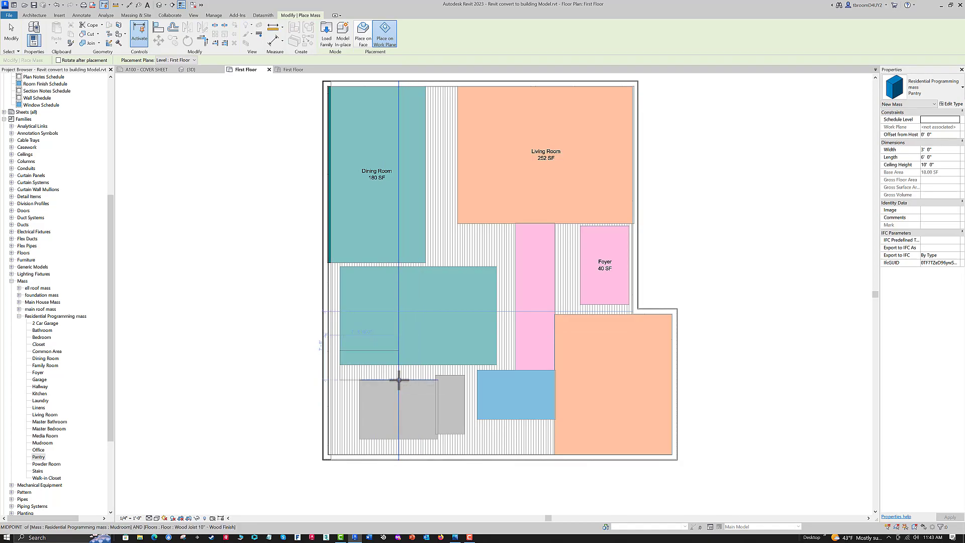
click(398, 380)
key(Escape)
key(Escape)
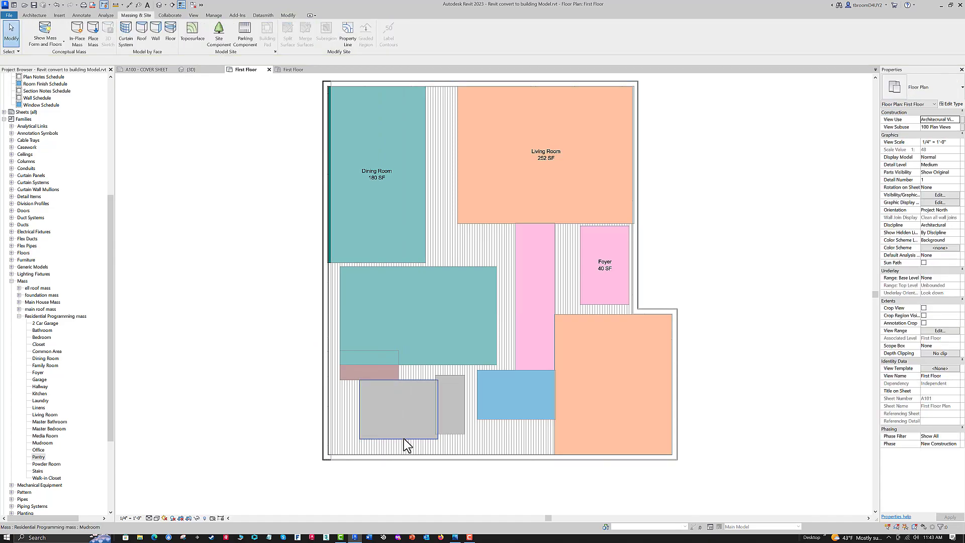
- Move the Mudroom mass into the lower-left corner of the house
click(382, 439)
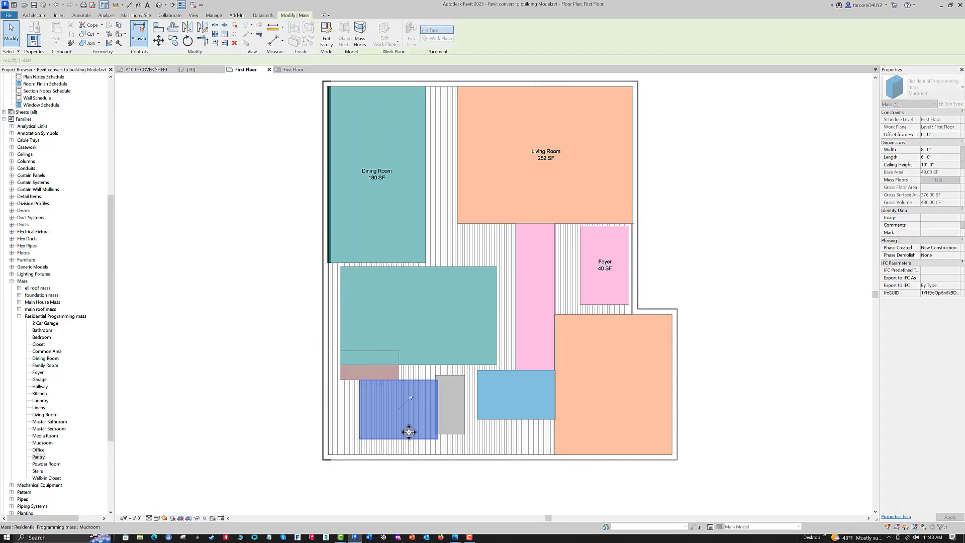
click(400, 436)
click(411, 397)
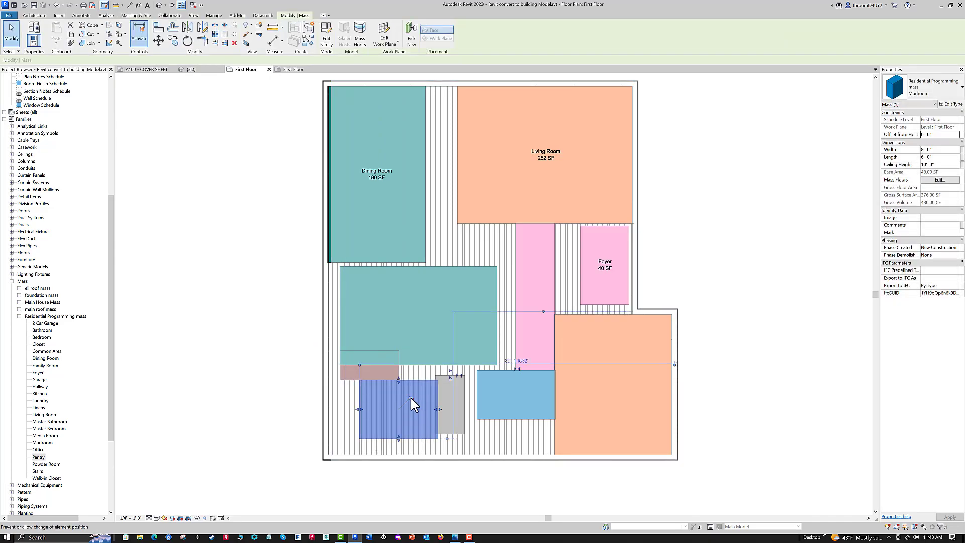
drag(408, 423, 381, 451)
key(Escape)
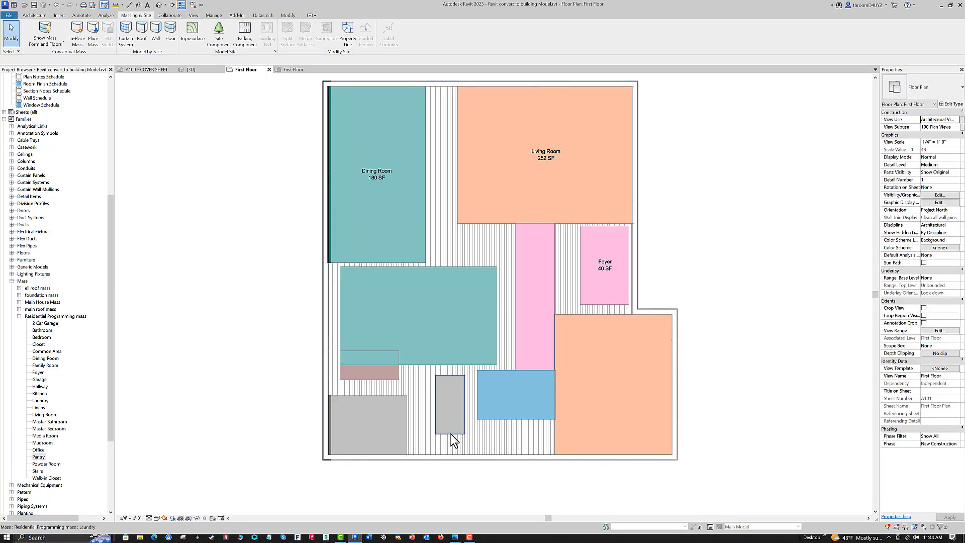
- Move the Laundry mass down to the lower wall beside the Mudroom, and fit the Pantry between the Kitchen and the Mudroom
click(452, 431)
drag(454, 430, 431, 454)
key(Escape)
drag(373, 380, 369, 394)
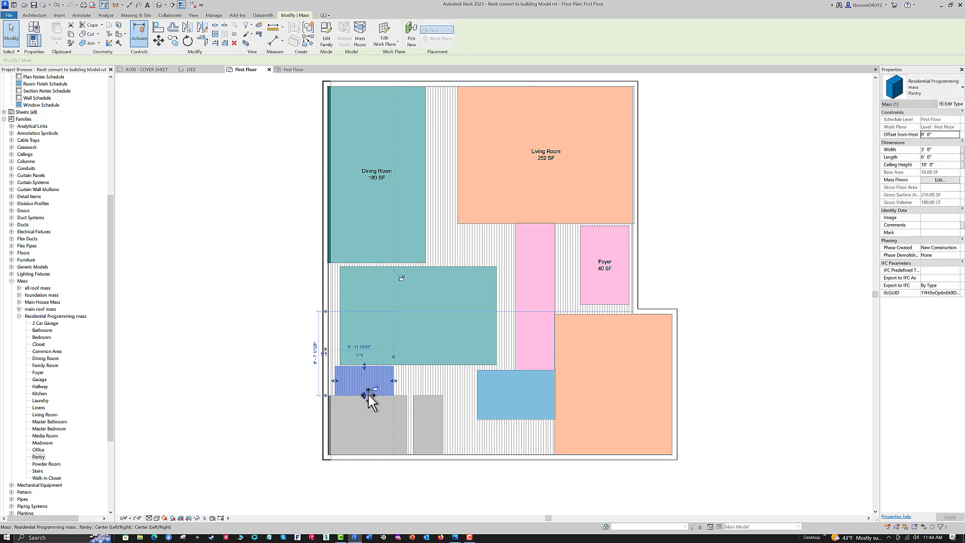
click(212, 372)
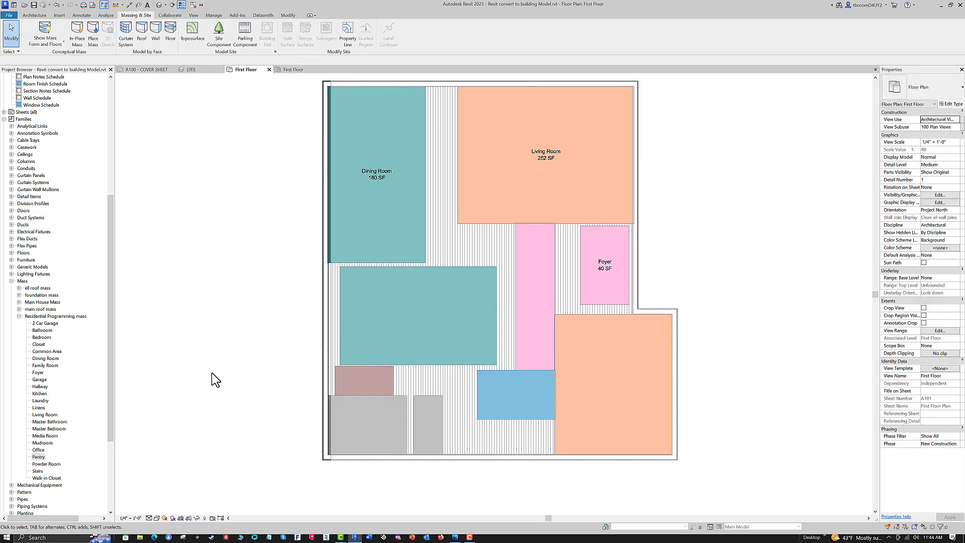
click(438, 269)
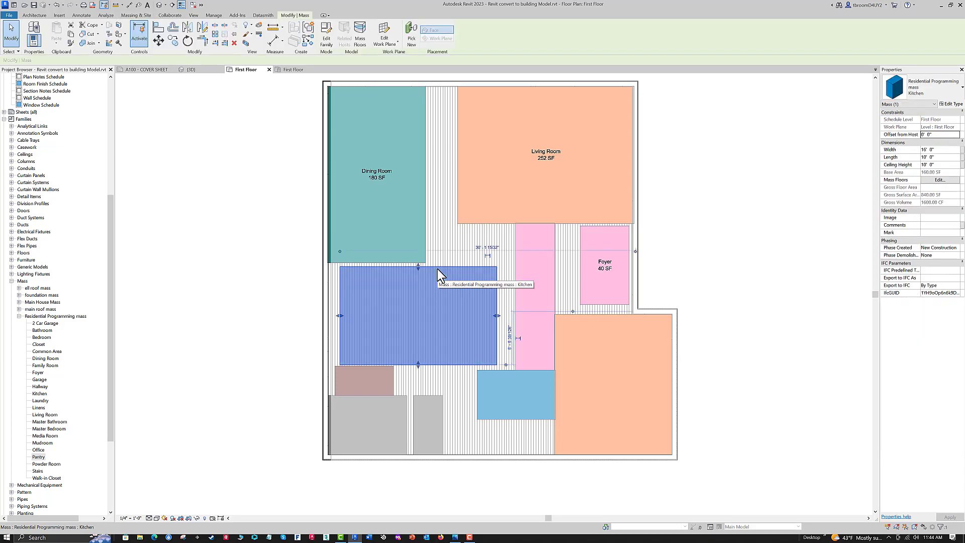
ctrl+click(392, 384)
ctrl+click(402, 402)
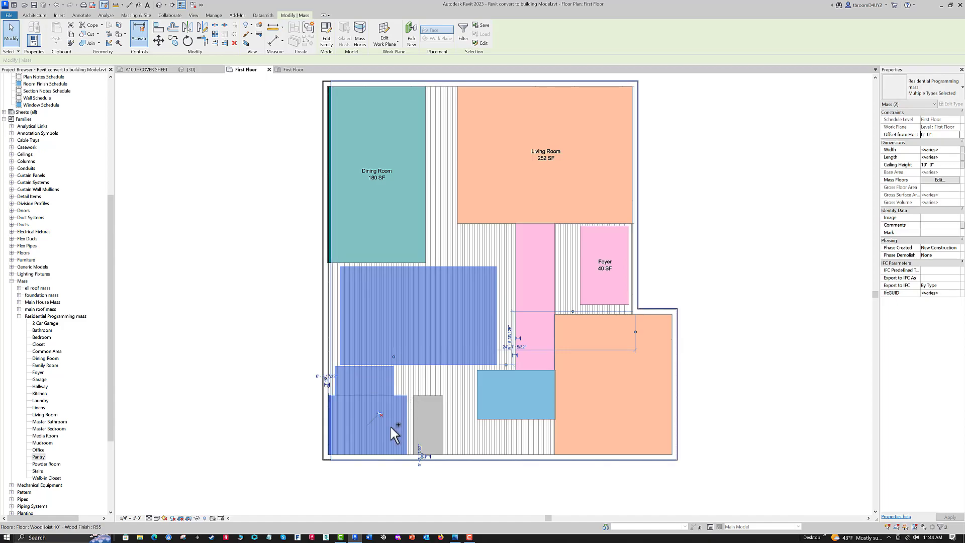
ctrl+click(440, 430)
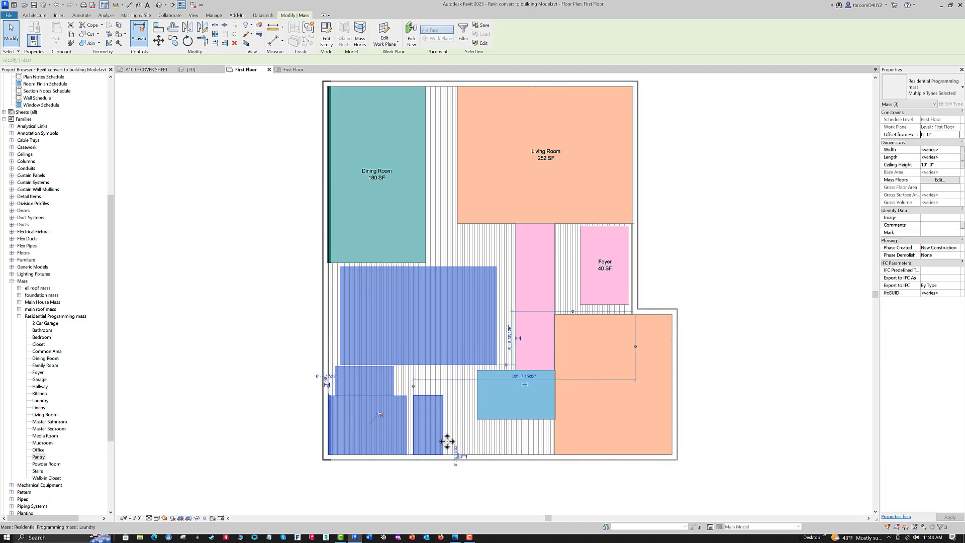
ctrl+click(493, 418)
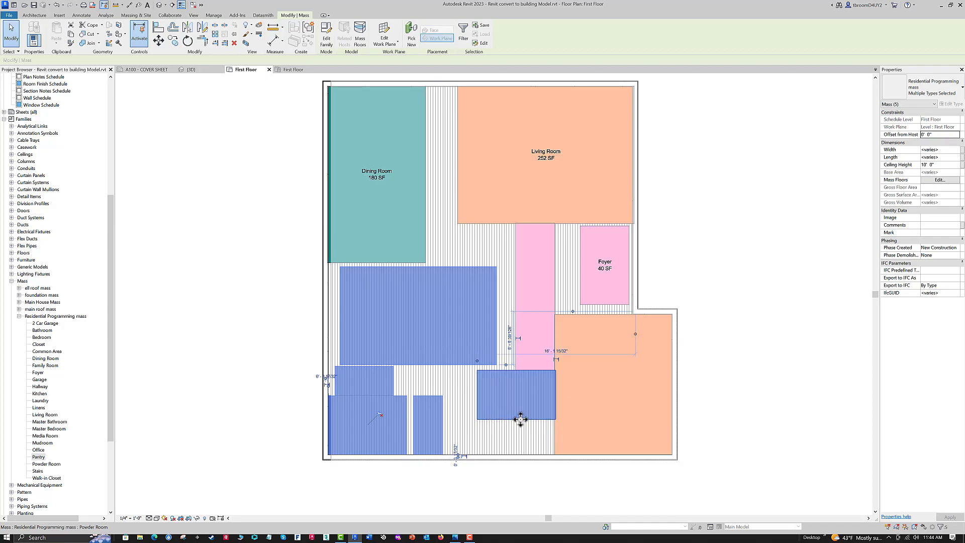
ctrl+click(518, 357)
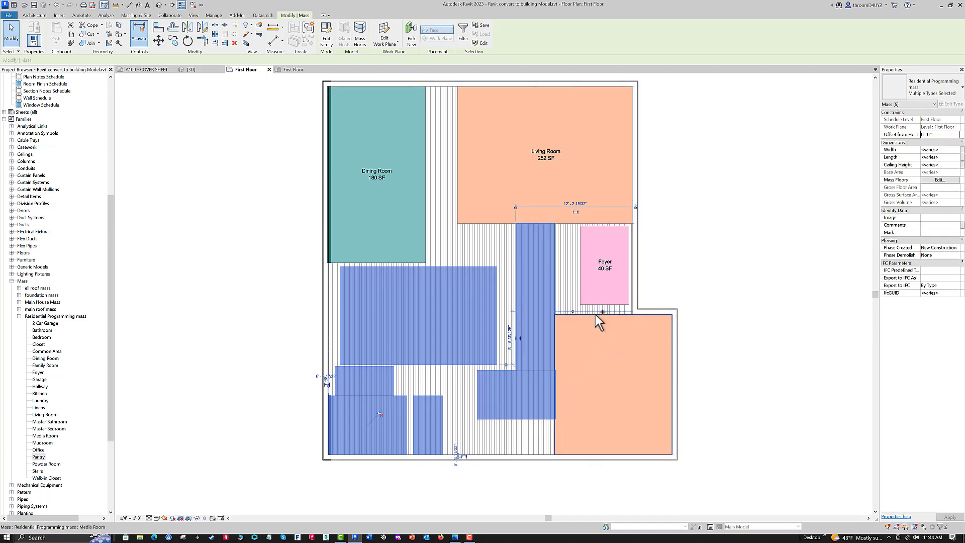
ctrl+click(606, 326)
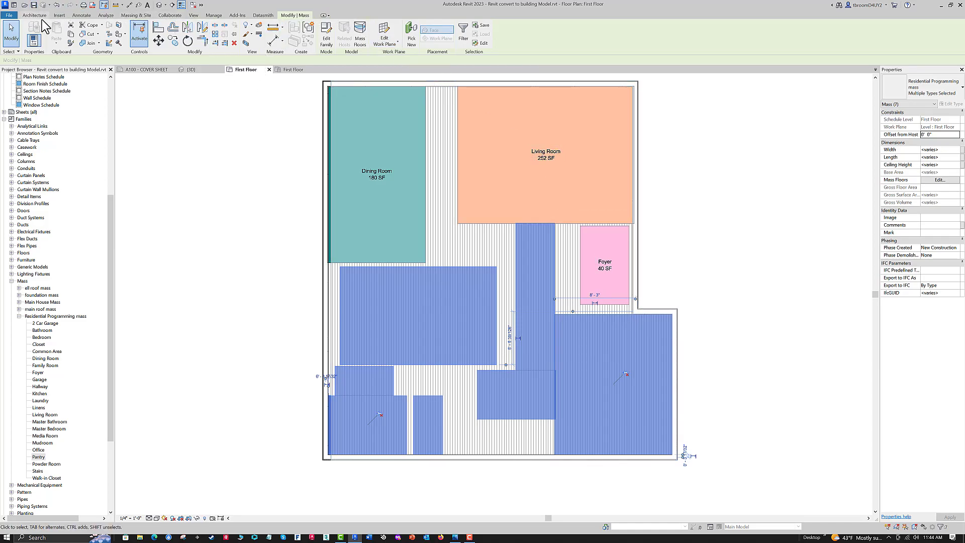
click(85, 18)
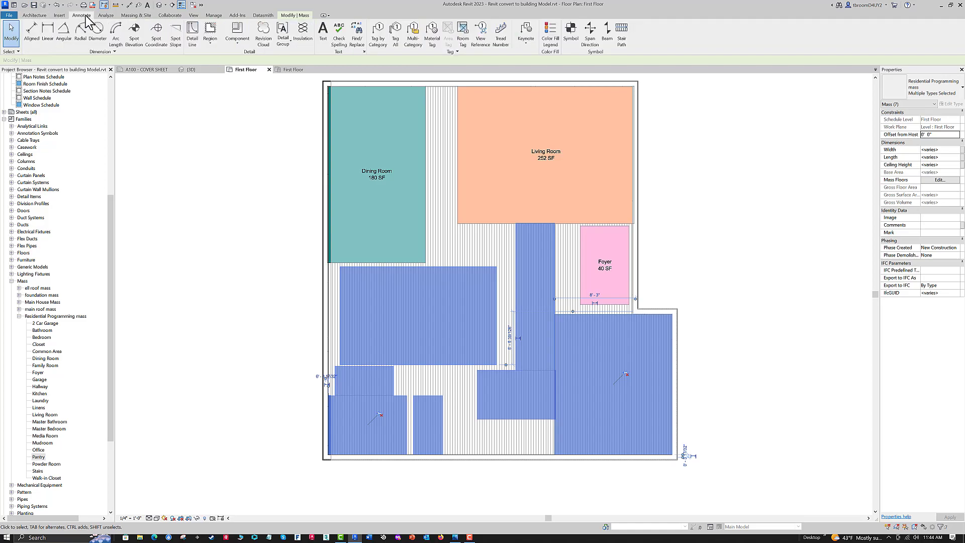
click(380, 45)
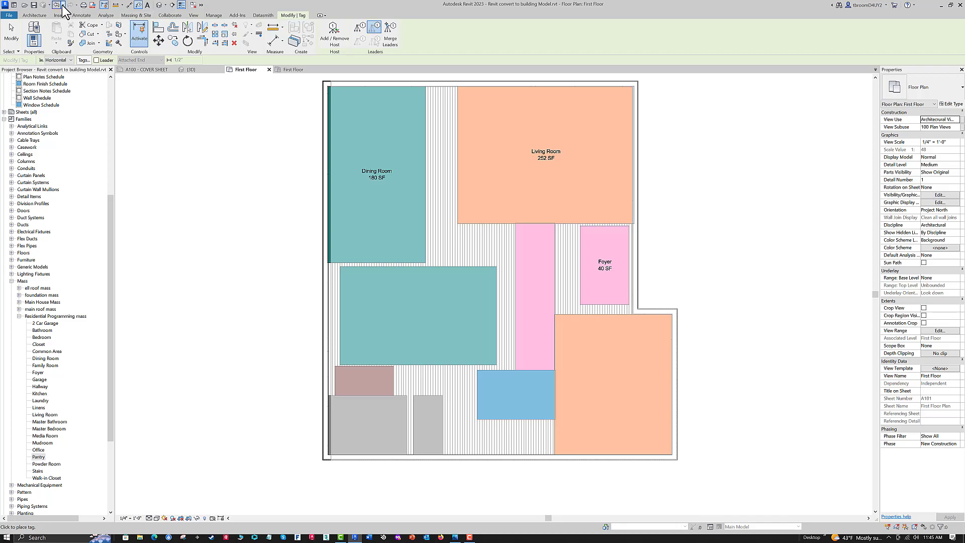
- Tag all untagged masses in the current view with the Standard Mass Tag, enabling the Mass category's visibility
click(82, 15)
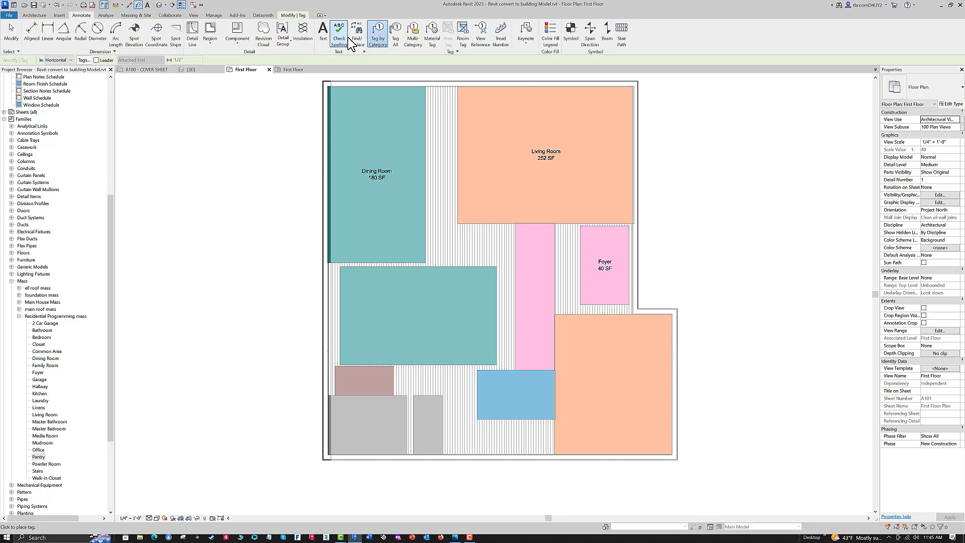
click(375, 39)
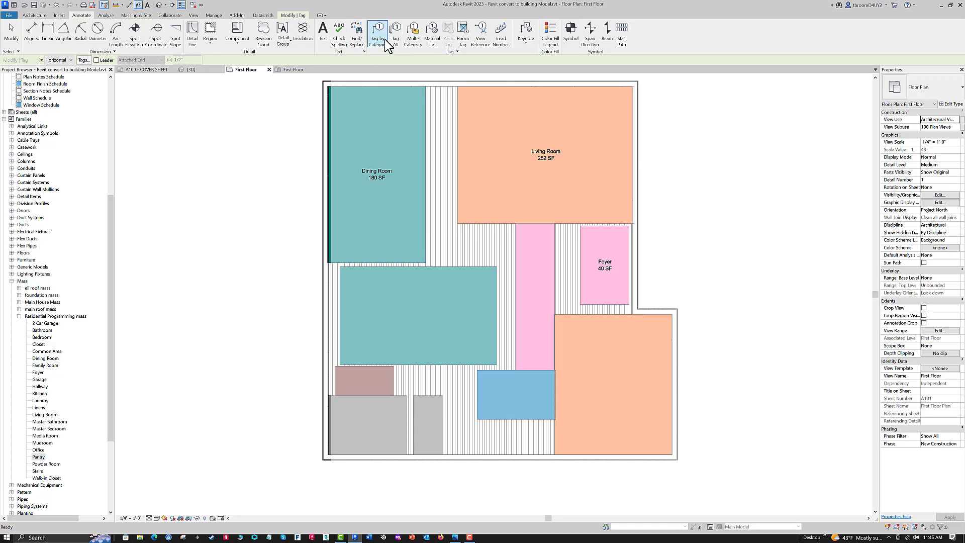
click(397, 39)
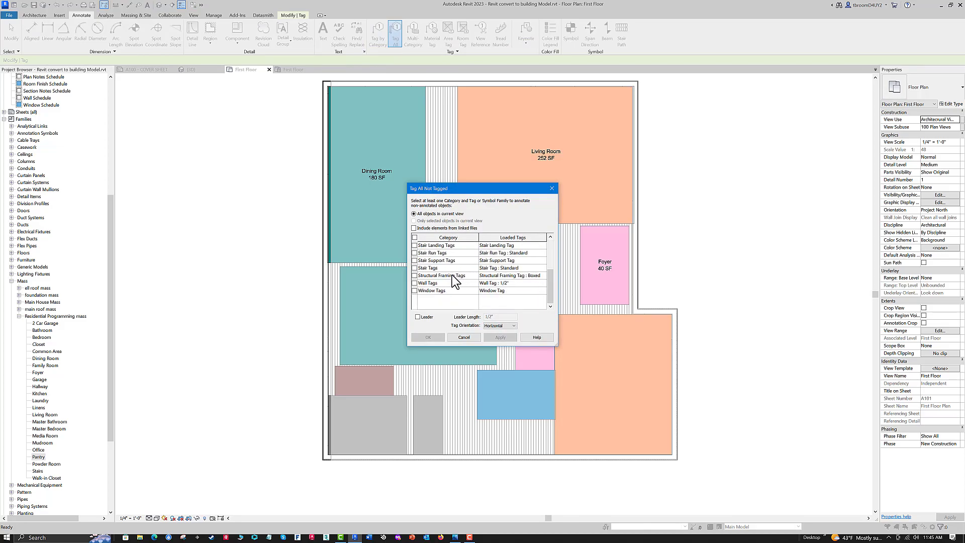
scroll(443, 278, down, 1)
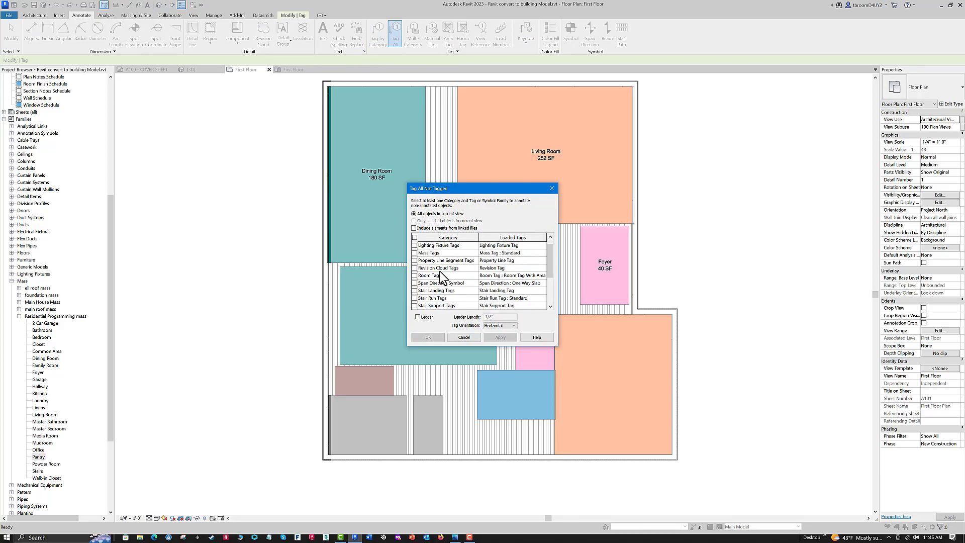
click(415, 253)
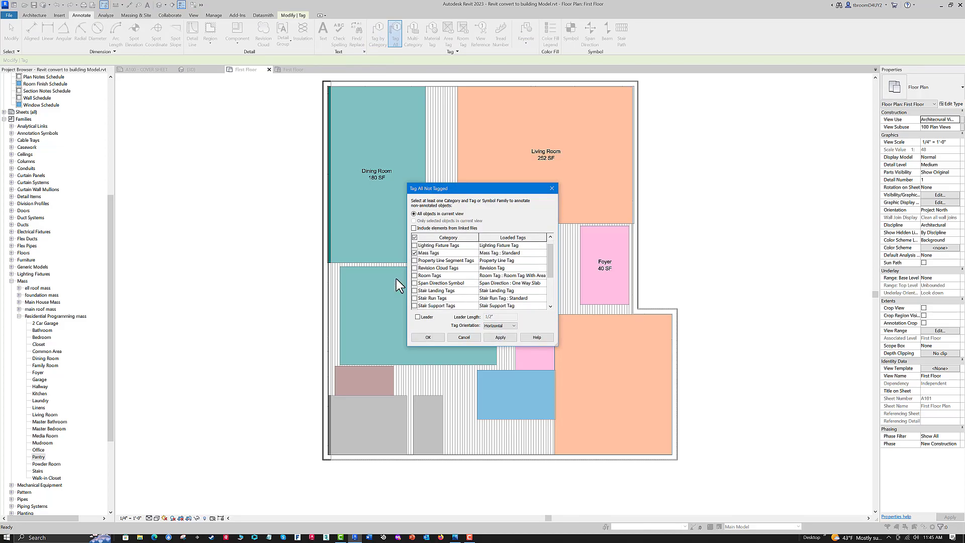
click(425, 338)
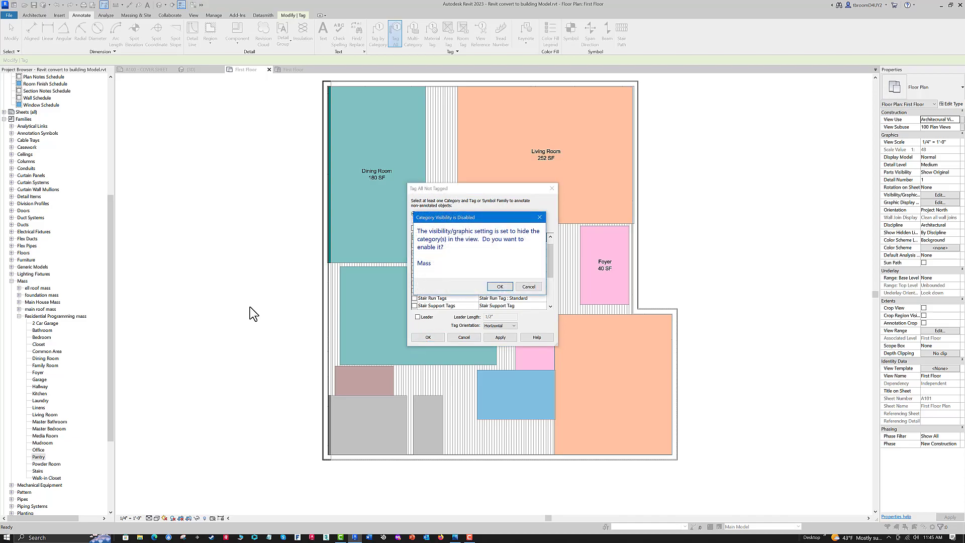
click(499, 286)
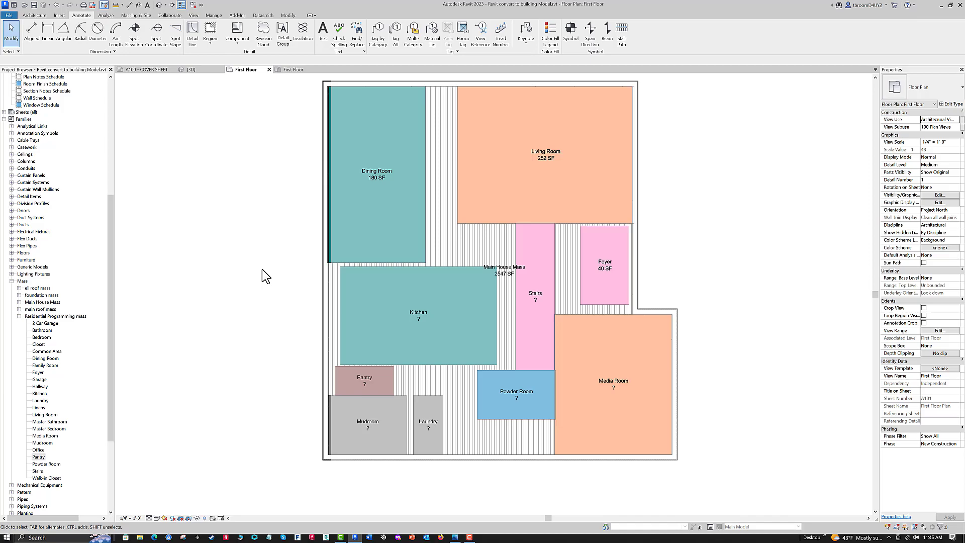
- Add mass floors to the Kitchen, Living Room, Stairs, Media Room, Powder Room, Laundry, Mudroom and Pantry masses together
click(402, 268)
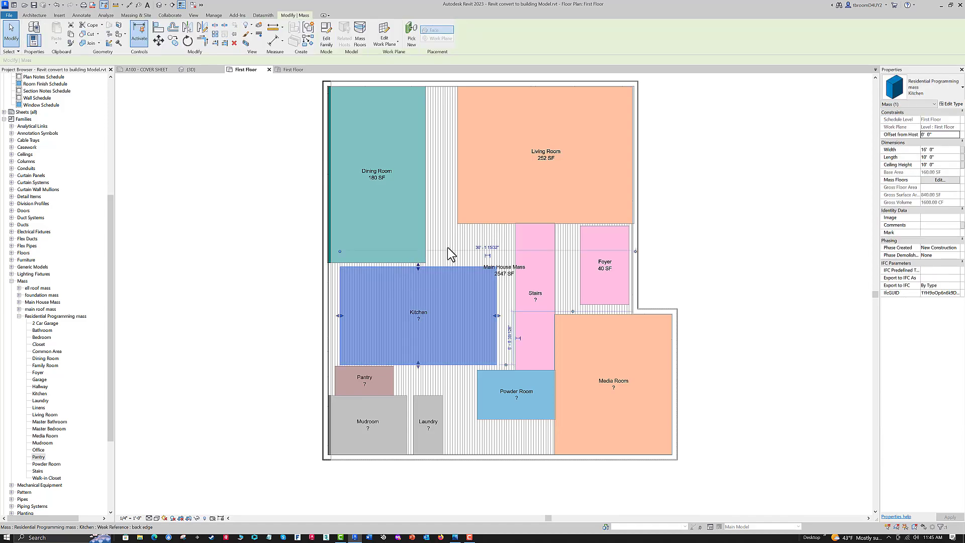
ctrl+click(461, 222)
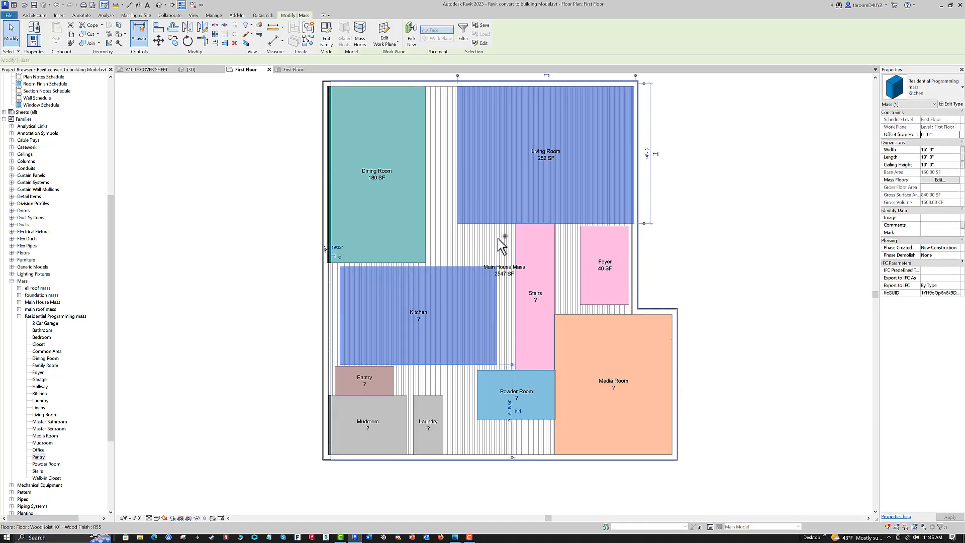
ctrl+click(516, 237)
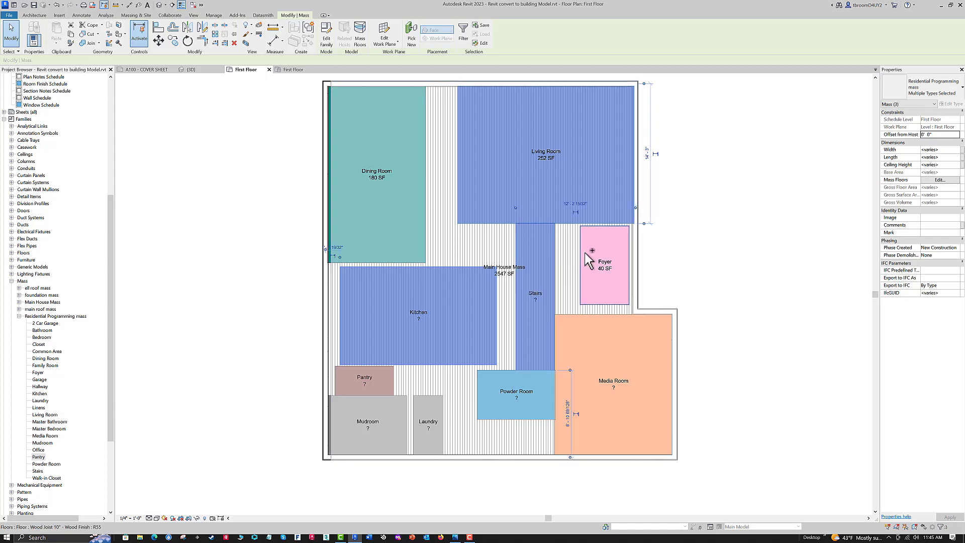
ctrl+click(570, 315)
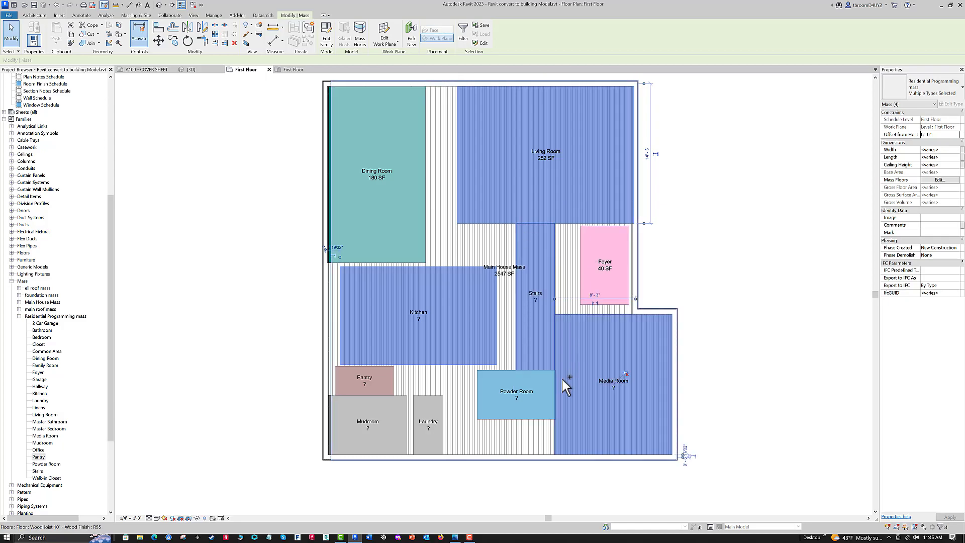
ctrl+click(497, 371)
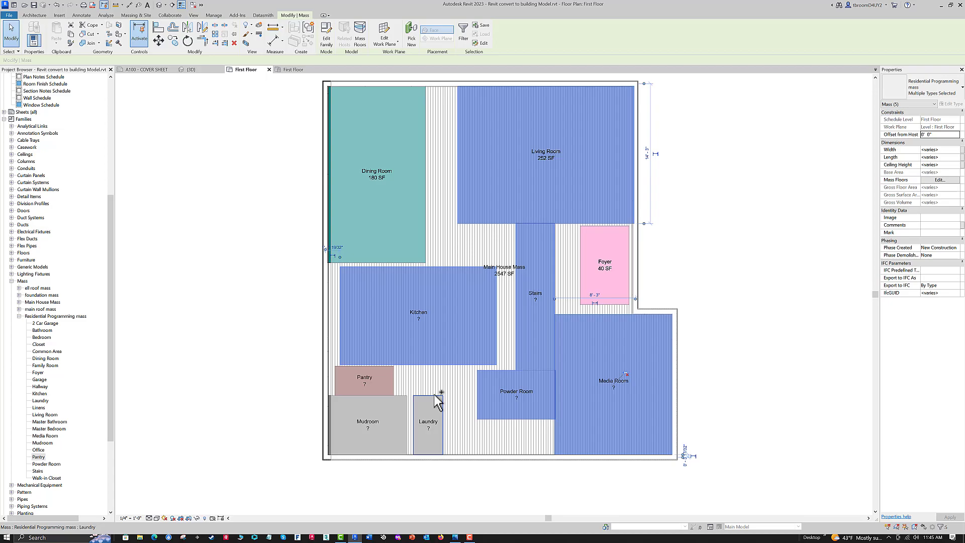
ctrl+click(421, 398)
ctrl+click(402, 404)
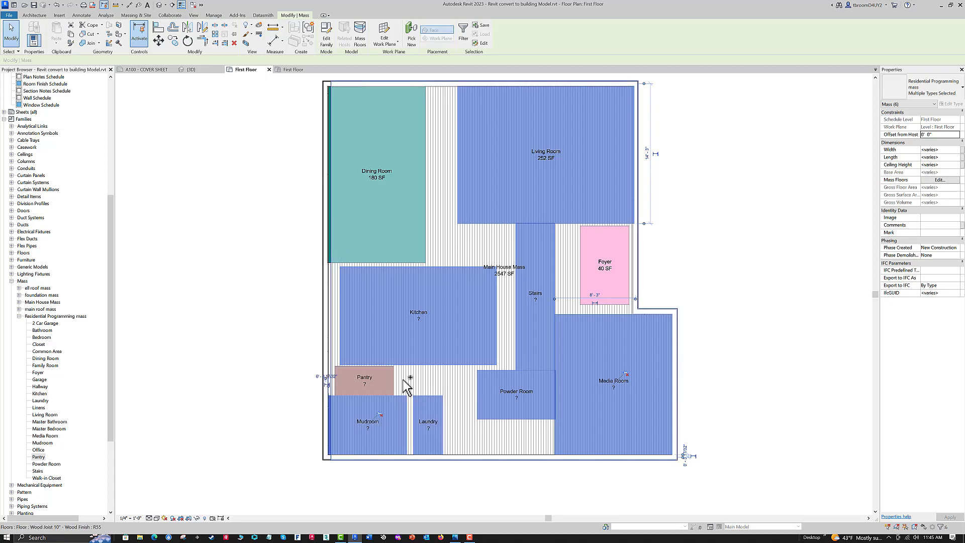
ctrl+click(425, 361)
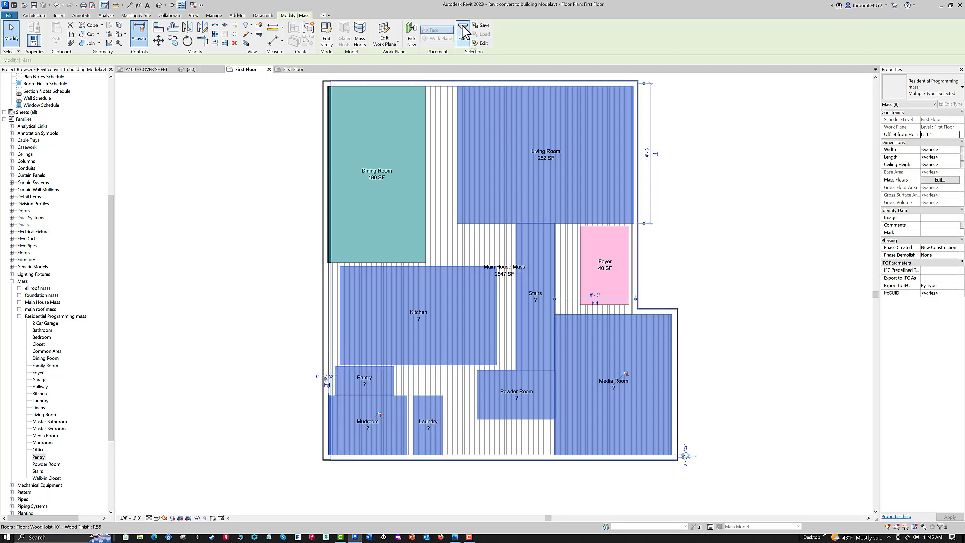
click(360, 40)
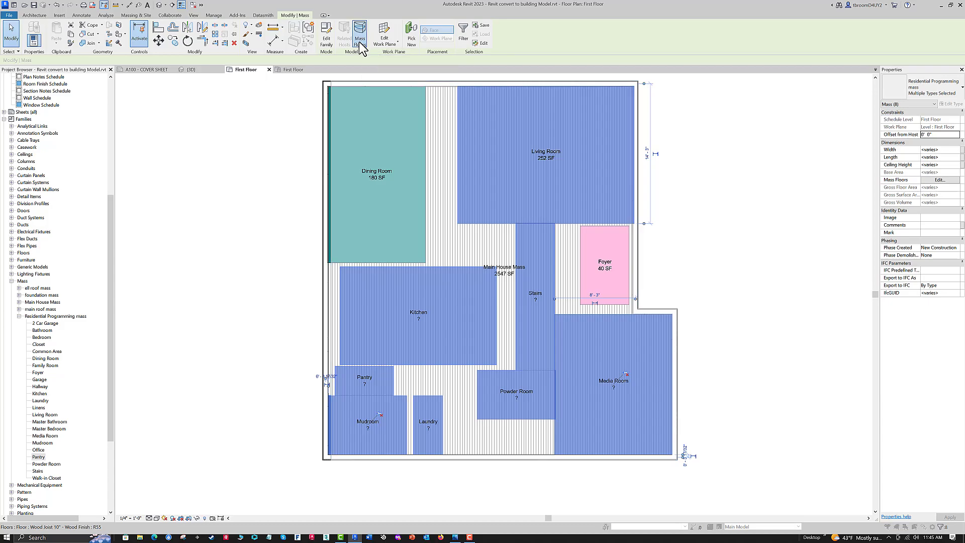
click(623, 184)
click(641, 281)
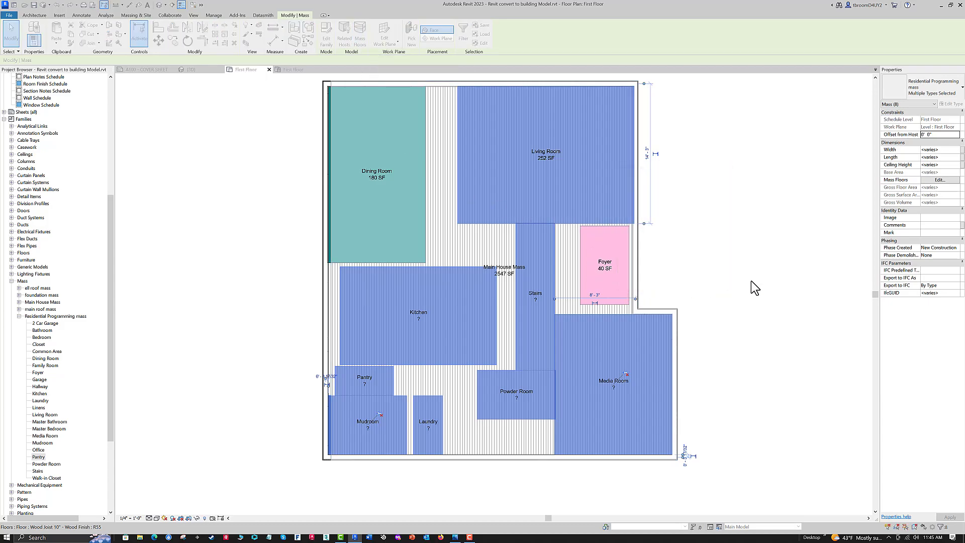
- Clear the mass selection and delete the Main House Mass tag from the first-floor plan
click(751, 281)
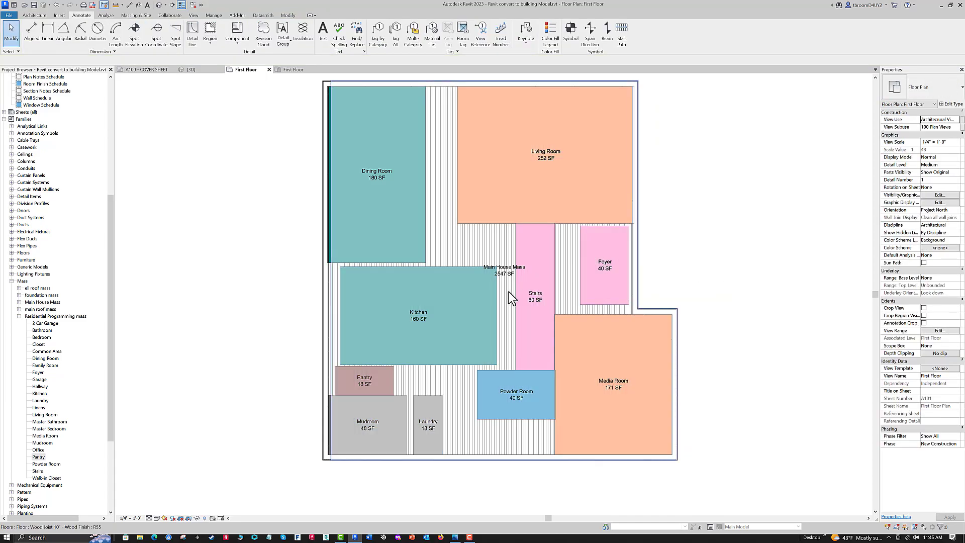
click(503, 273)
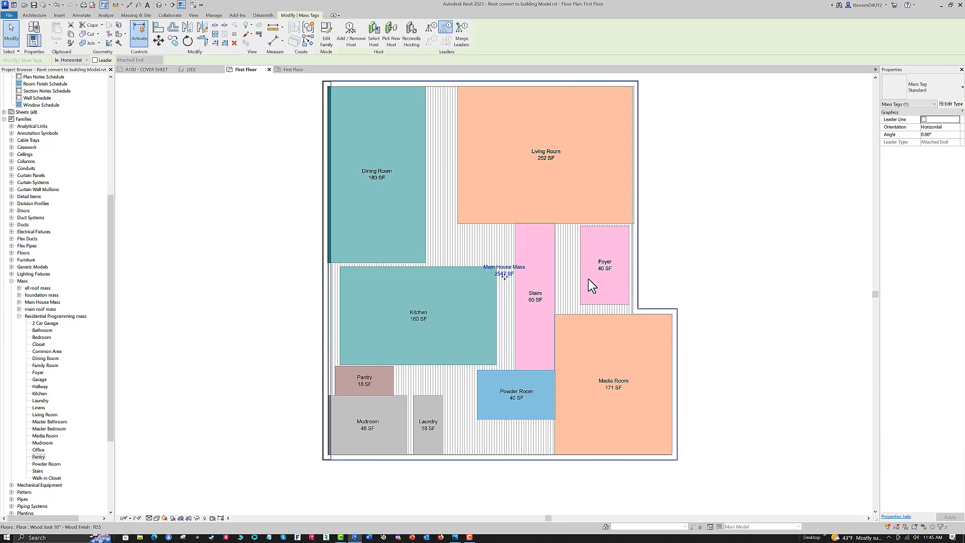
key(Delete)
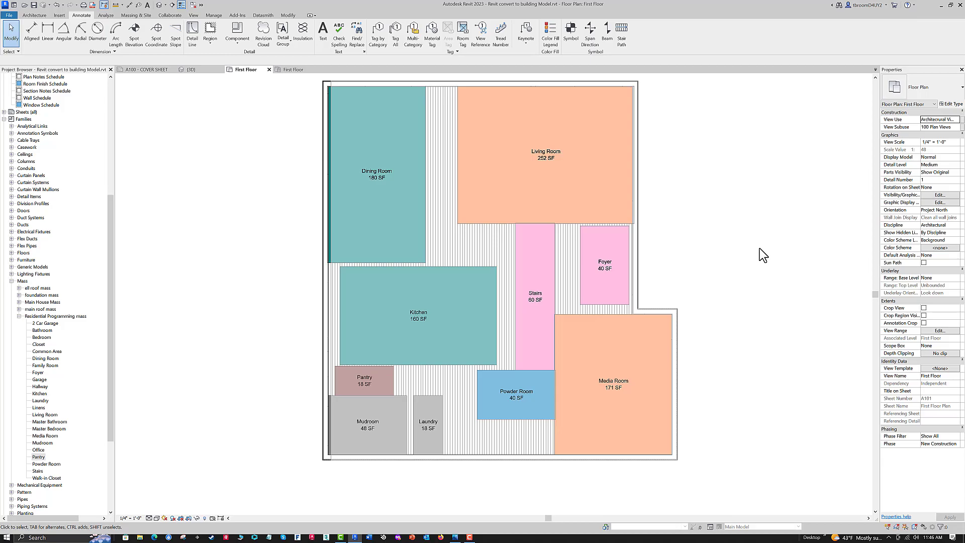
- Move the Kitchen mass against the house's left wall and up to meet the Dining Room's lower edge
click(453, 265)
drag(442, 265, 443, 266)
key(Left)
key(Left)
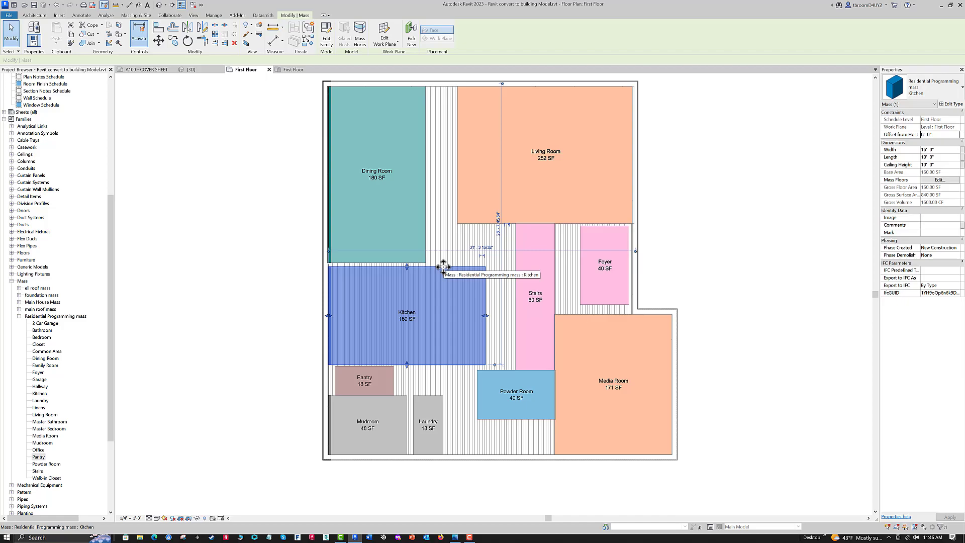
key(Up)
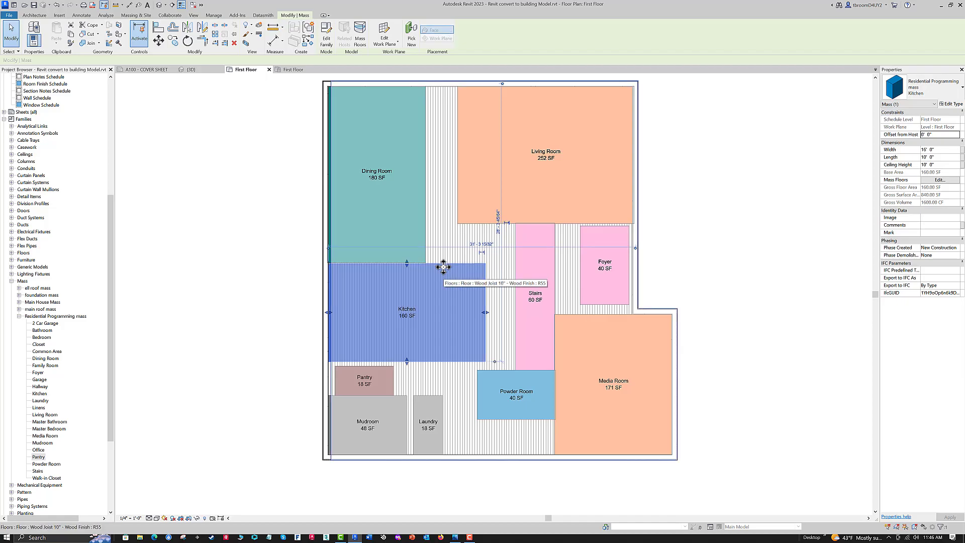
key(Up)
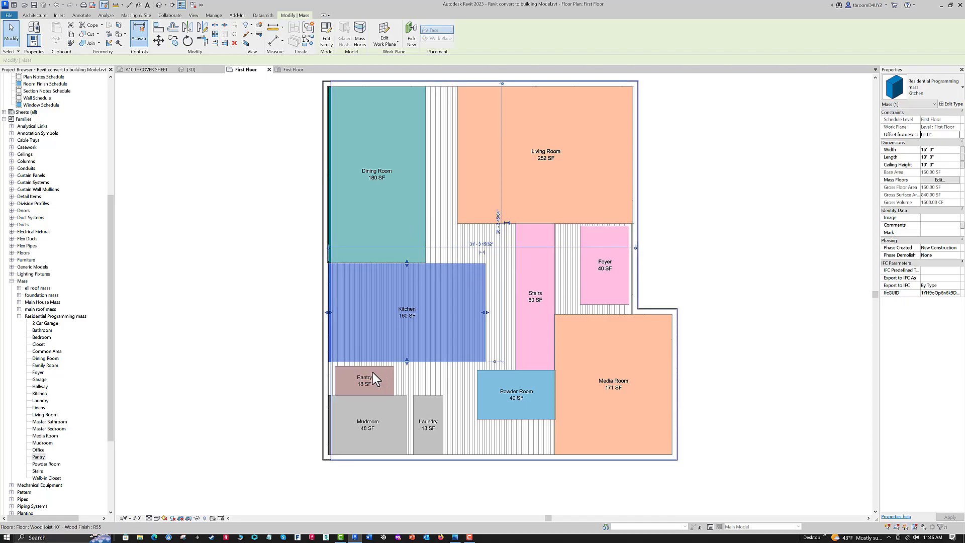
- Nudge the Pantry mass slightly up from the Mudroom and the Powder Room mass slightly down from the Stairs
click(359, 367)
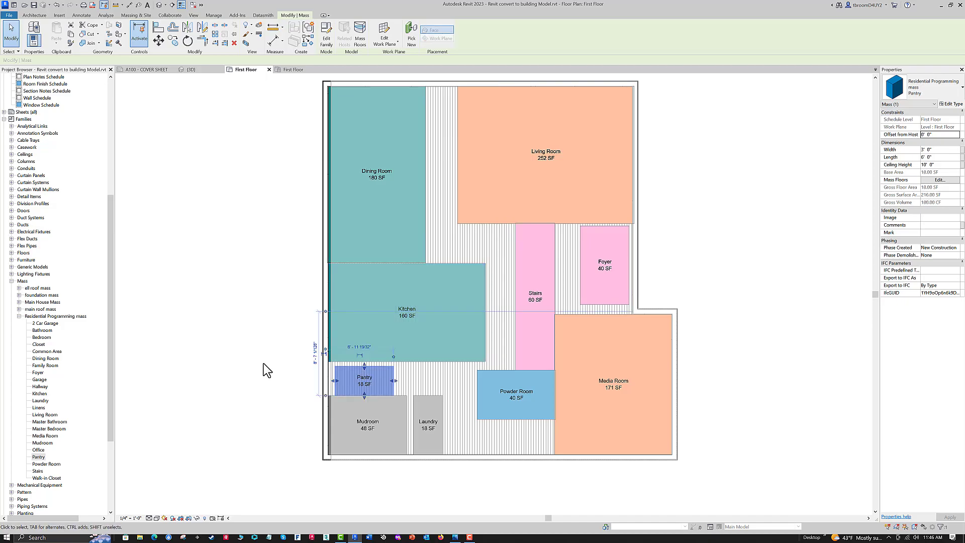
key(Up)
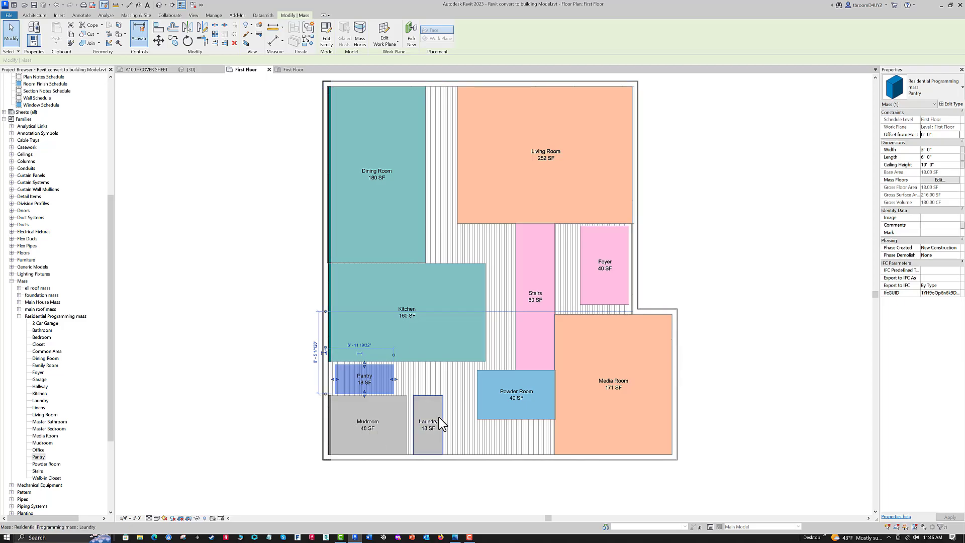
click(523, 425)
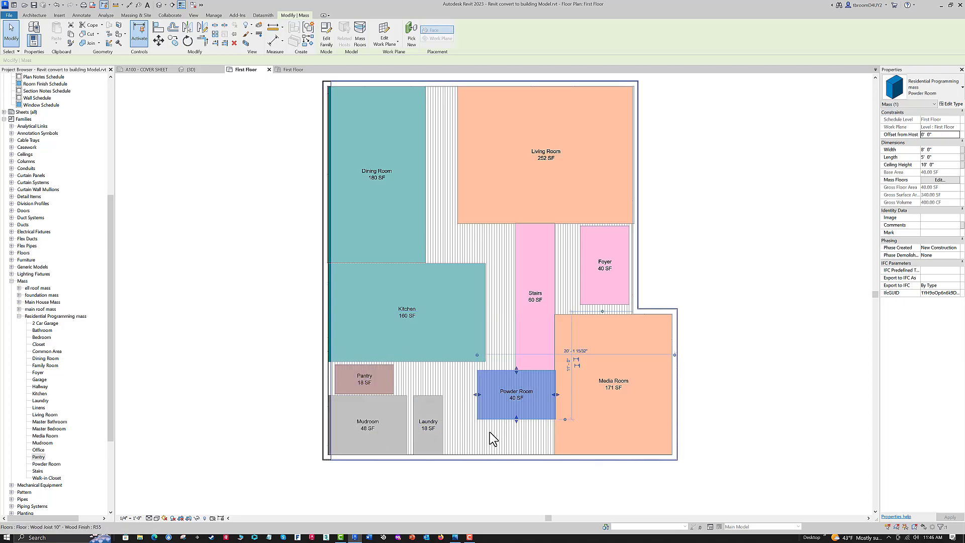
key(Down)
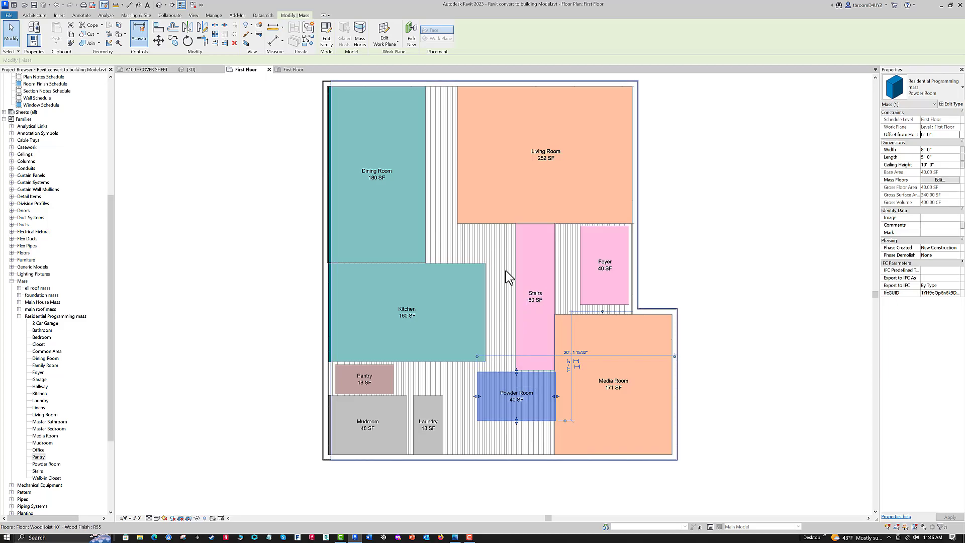
- Stretch the Dining Room's right edge to a length of about 11' 9", and extend the Living Room to meet it, about 19' 6" wide
click(424, 130)
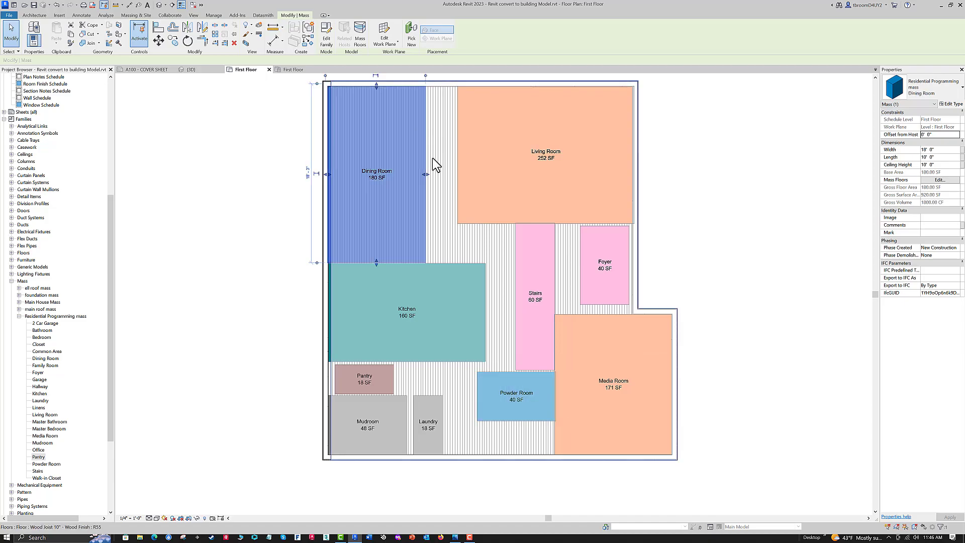
drag(426, 177, 442, 173)
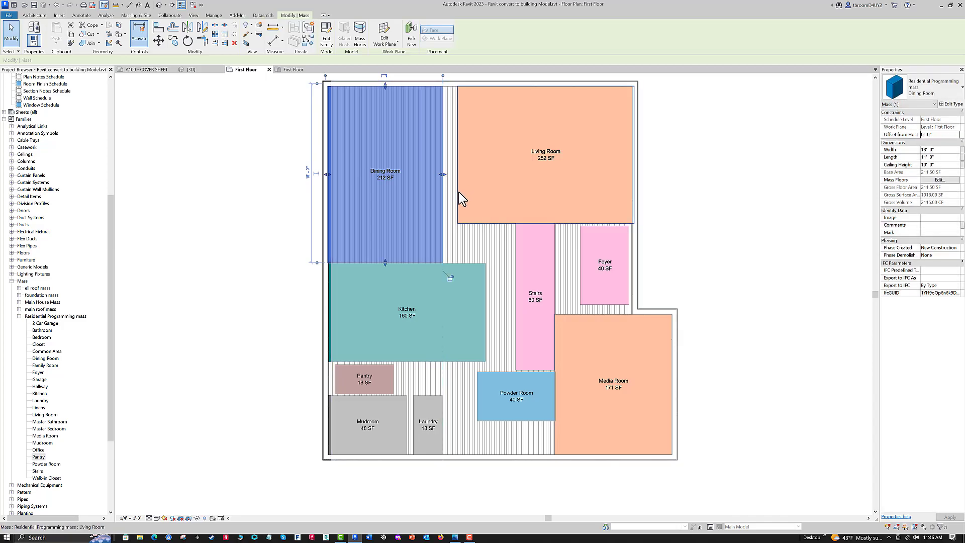
click(463, 184)
drag(458, 154, 442, 154)
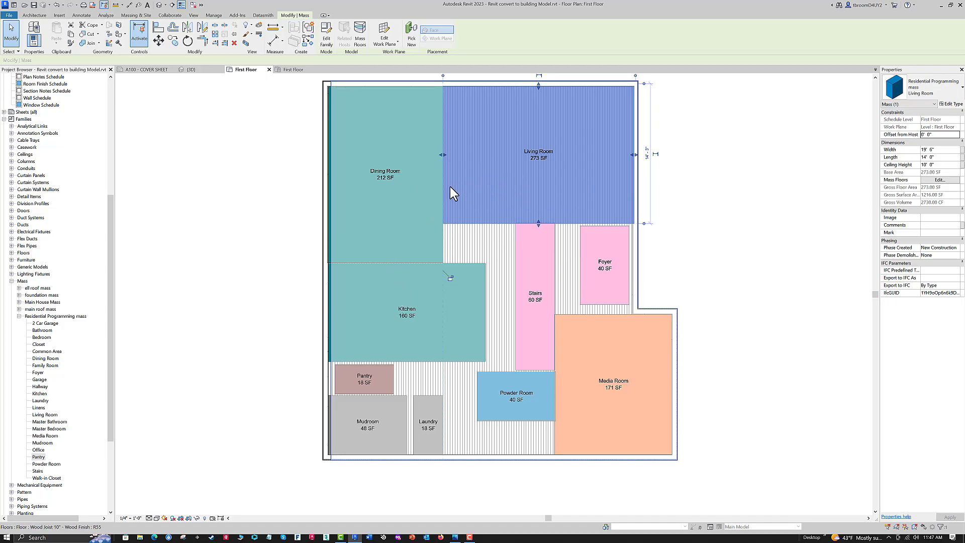
- Raise the shared Dining Room and Kitchen edge, shrinking the Dining Room to about 185 SF and enlarging the Kitchen to about 197 SF
click(383, 259)
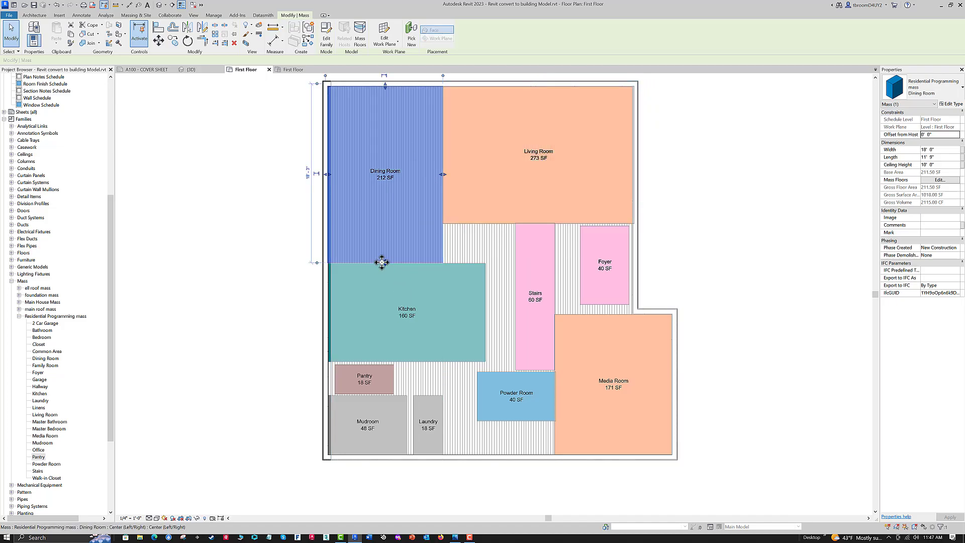
drag(382, 257, 404, 244)
click(384, 262)
click(703, 304)
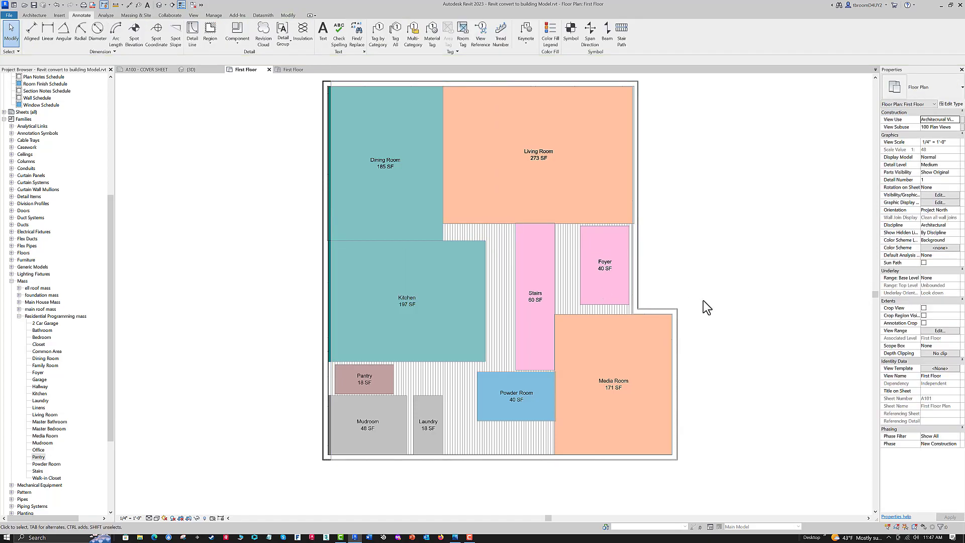
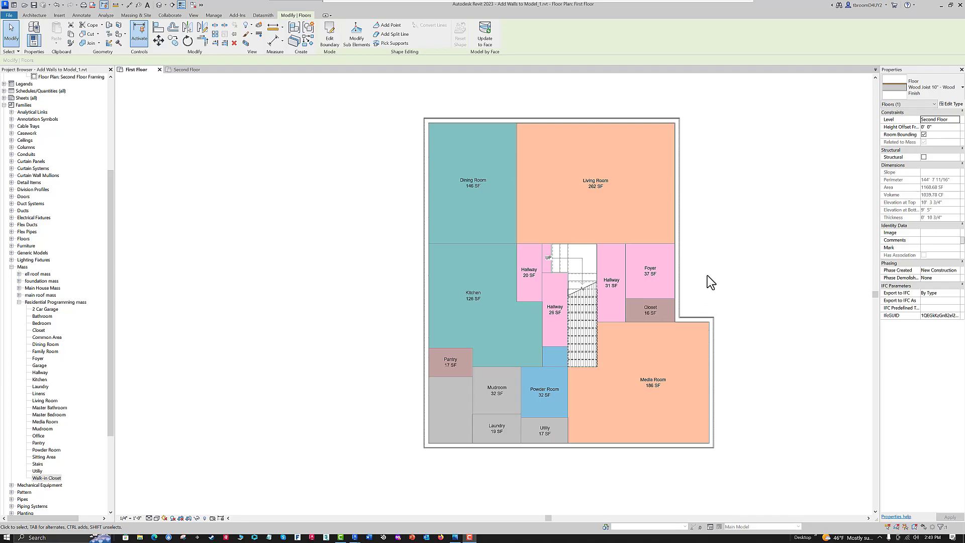
scroll(707, 274, up, 1)
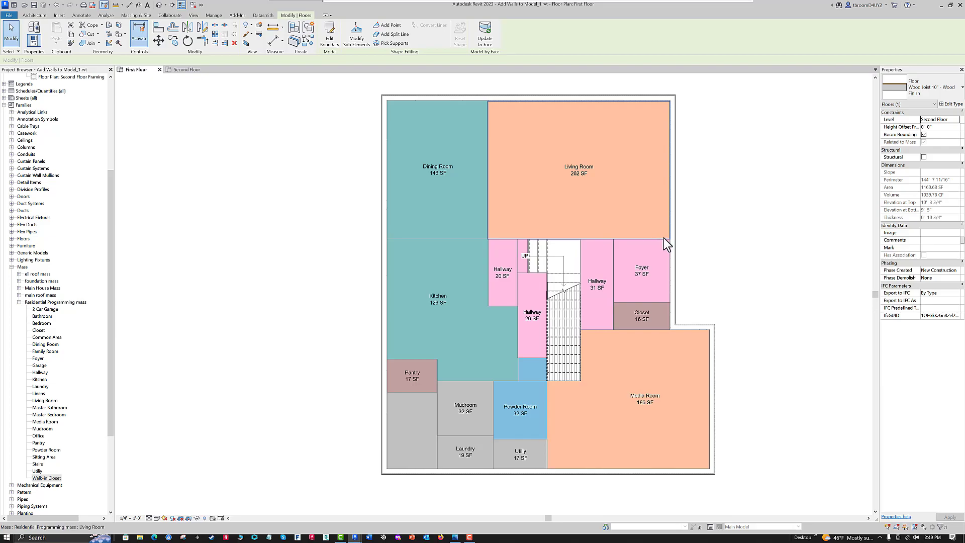
middle_drag(726, 247, 725, 266)
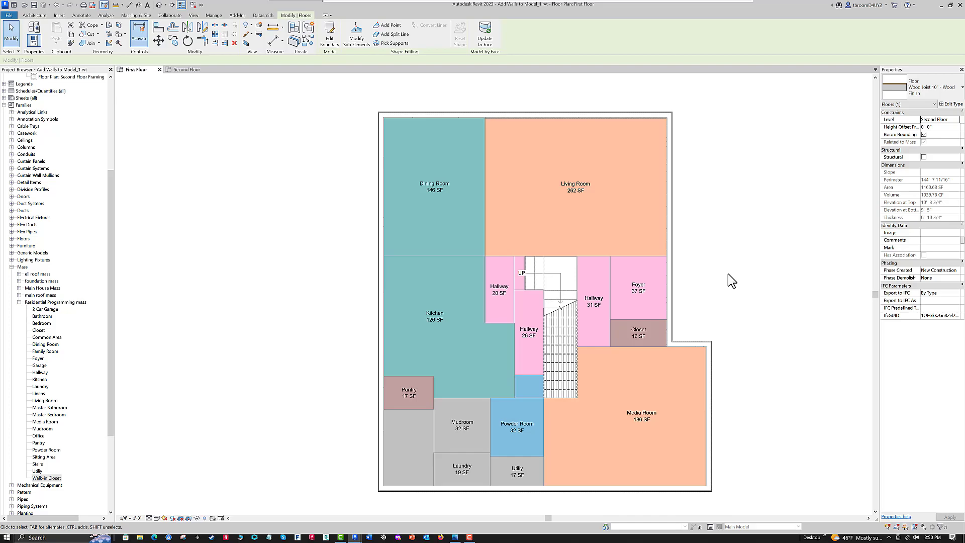
middle_drag(731, 270, 744, 281)
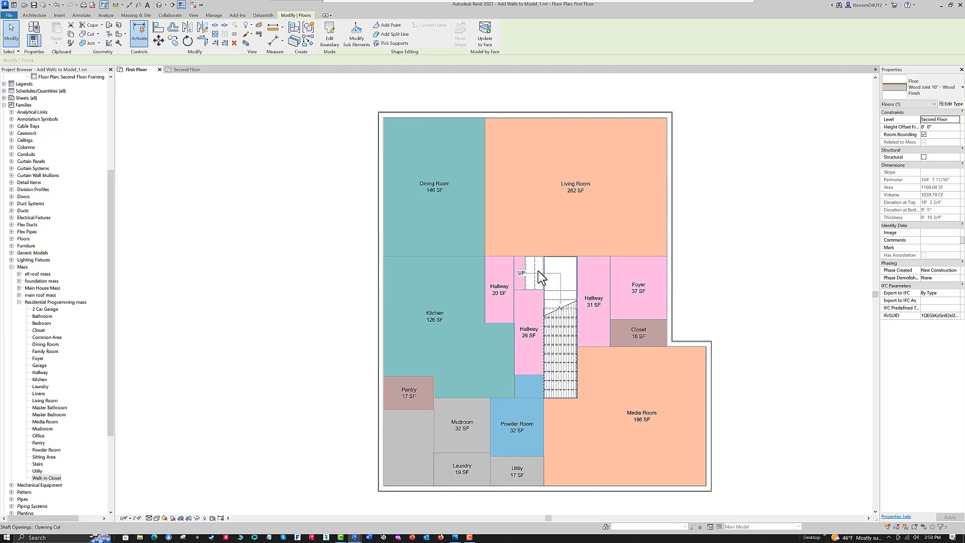
mouse_move(756, 321)
middle_down()
mouse_move(753, 286)
mouse_move(758, 334)
mouse_move(749, 326)
middle_up()
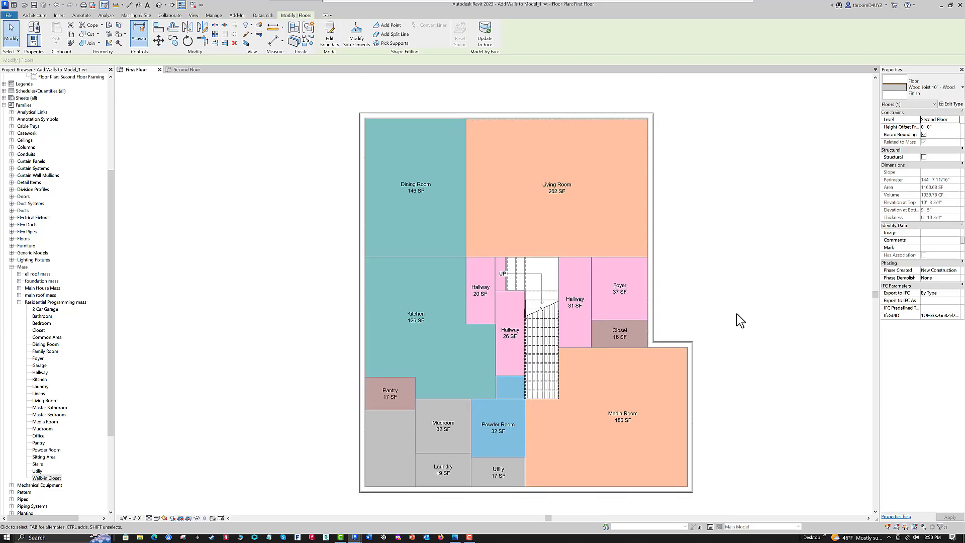
- Dismiss the save reminder and join the unlabeled gray mass below the Pantry to the Mudroom mass
scroll(352, 507, up, 2)
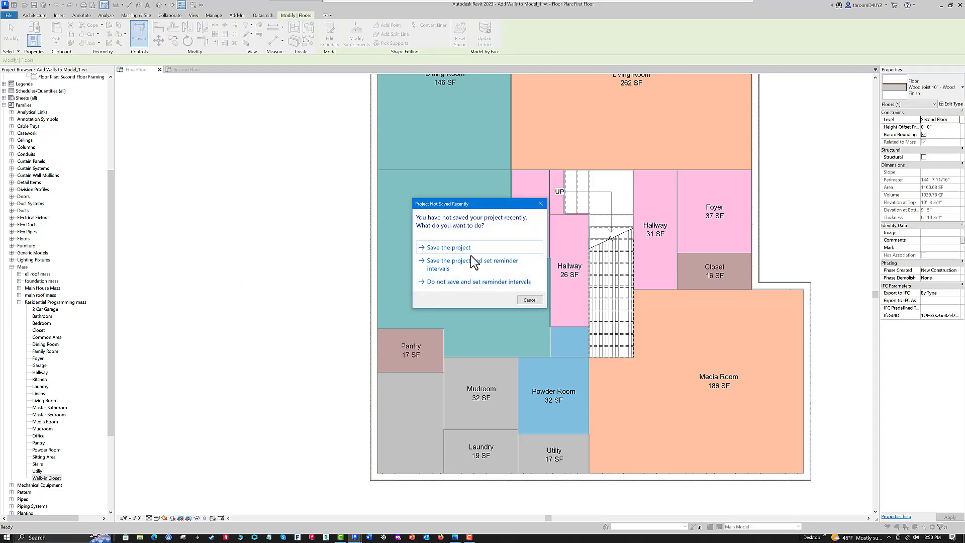
click(530, 301)
click(444, 399)
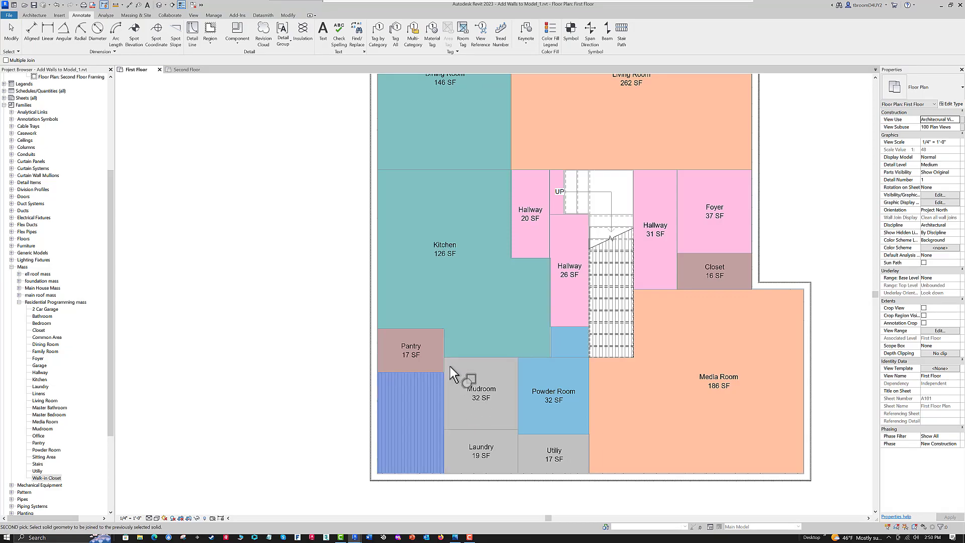
click(517, 415)
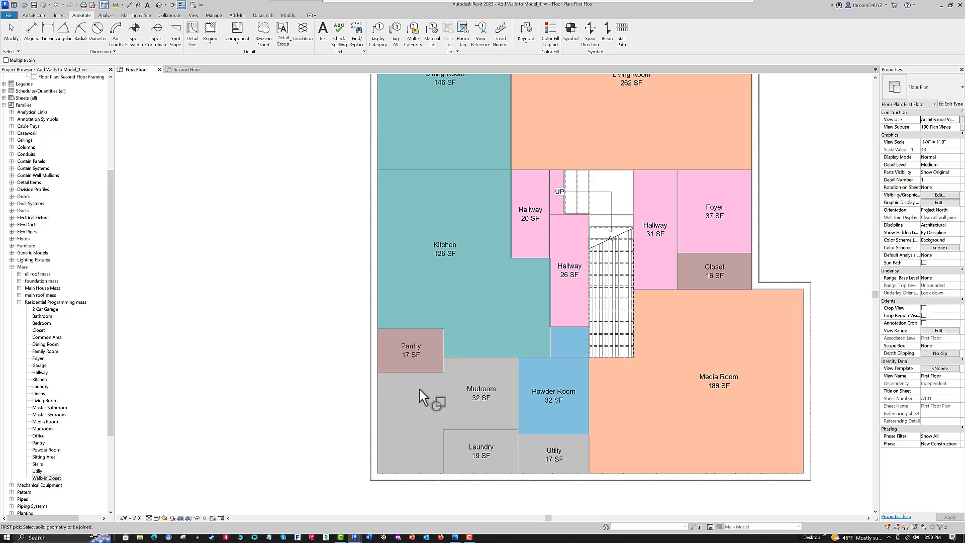
scroll(276, 344, down, 2)
middle_drag(278, 352, 289, 387)
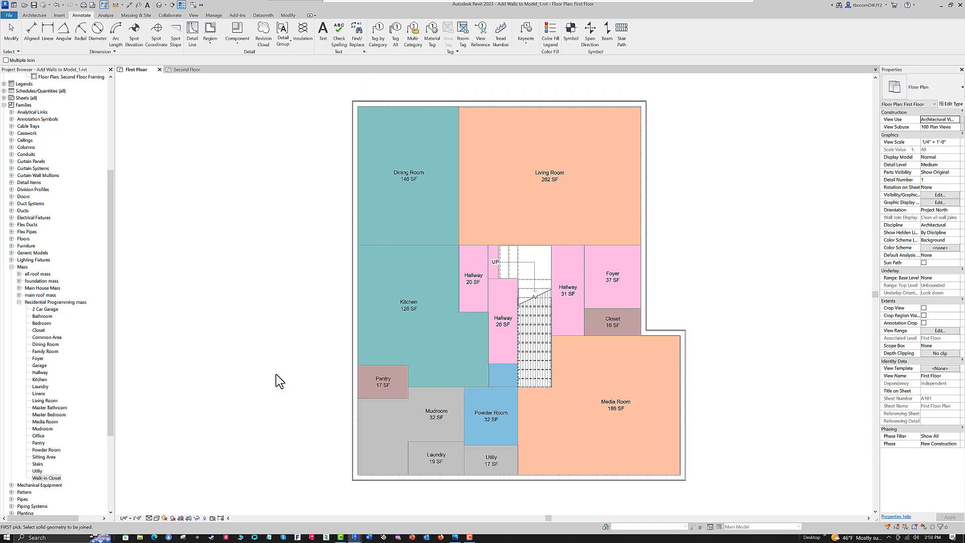
scroll(275, 381, up, 2)
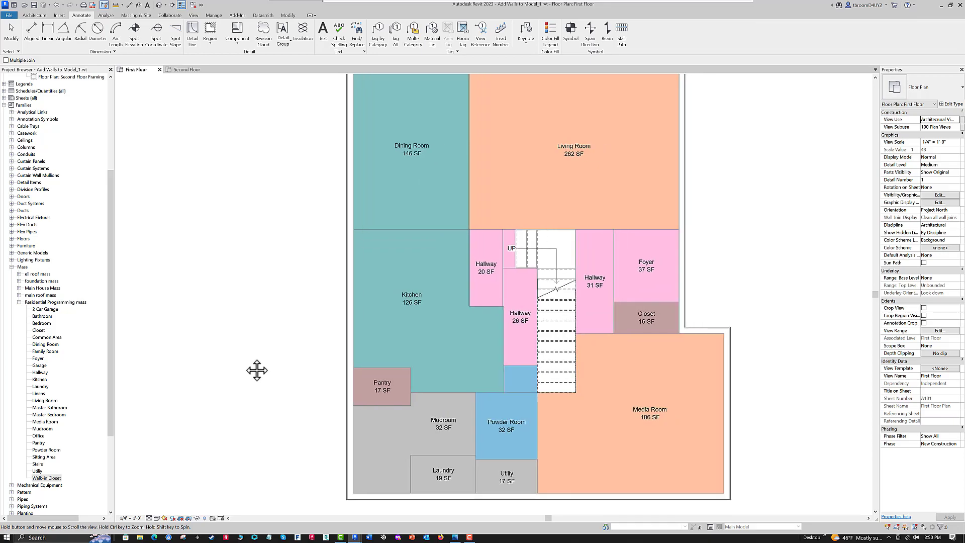
mouse_move(239, 361)
middle_down()
mouse_move(248, 396)
mouse_move(250, 374)
middle_up()
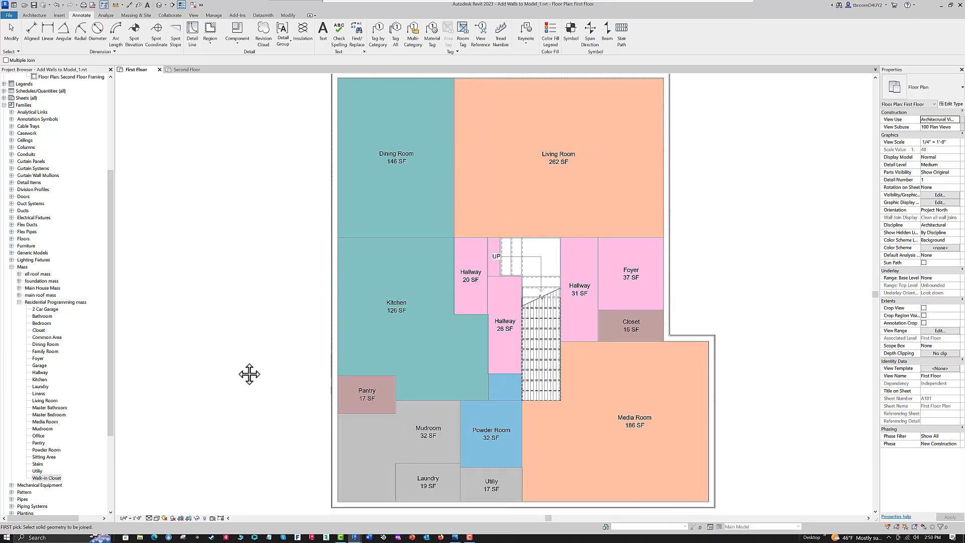
- Switch to the Second Floor plan and end the Join command
click(185, 70)
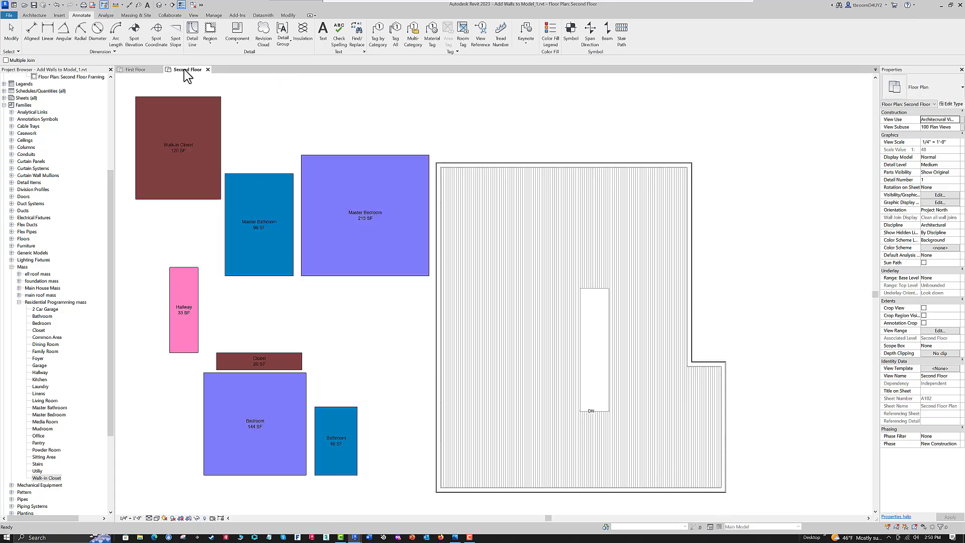
middle_drag(379, 352, 432, 344)
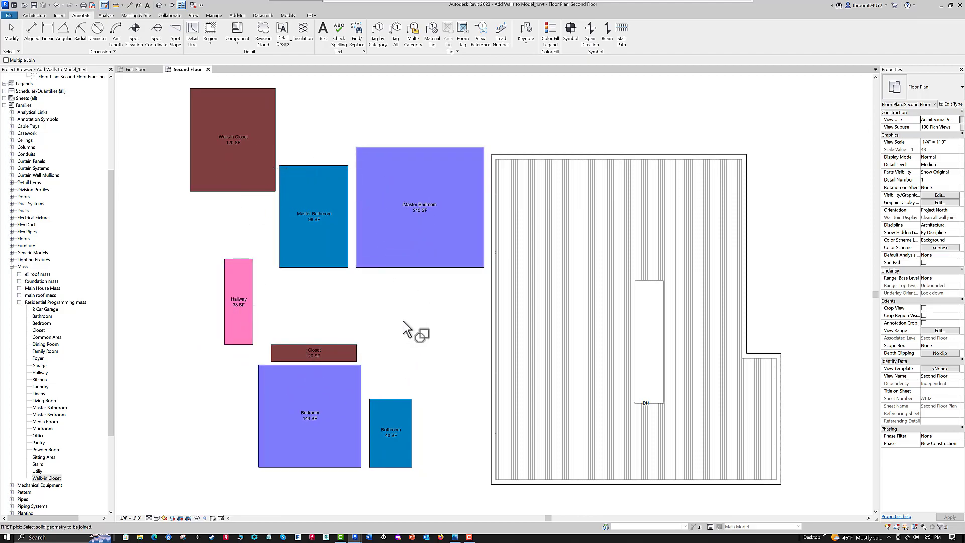
middle_drag(409, 323, 323, 312)
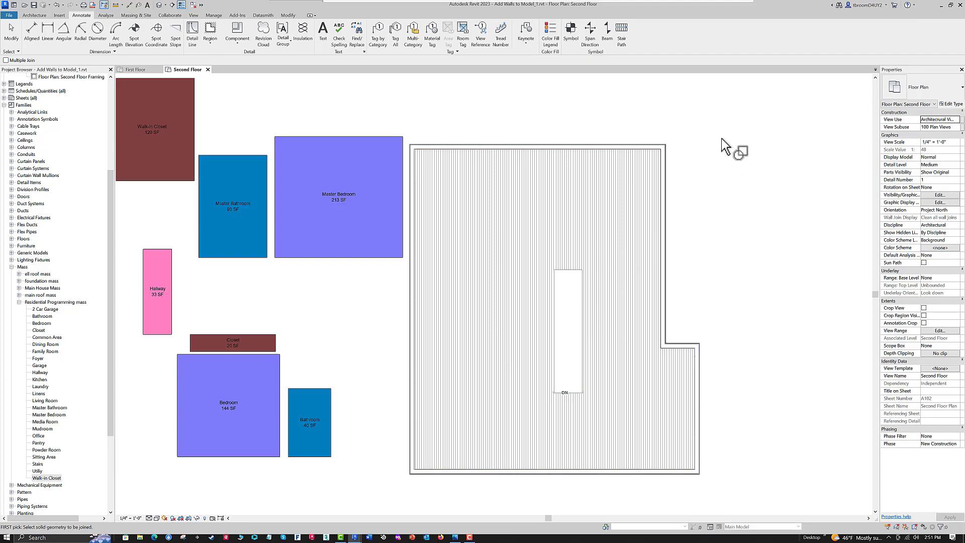
scroll(698, 140, up, 4)
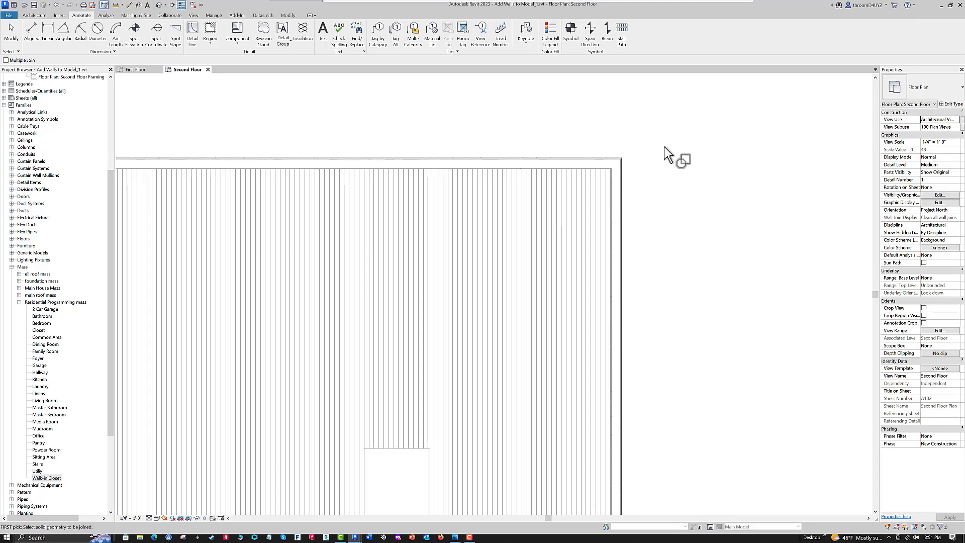
key(Escape)
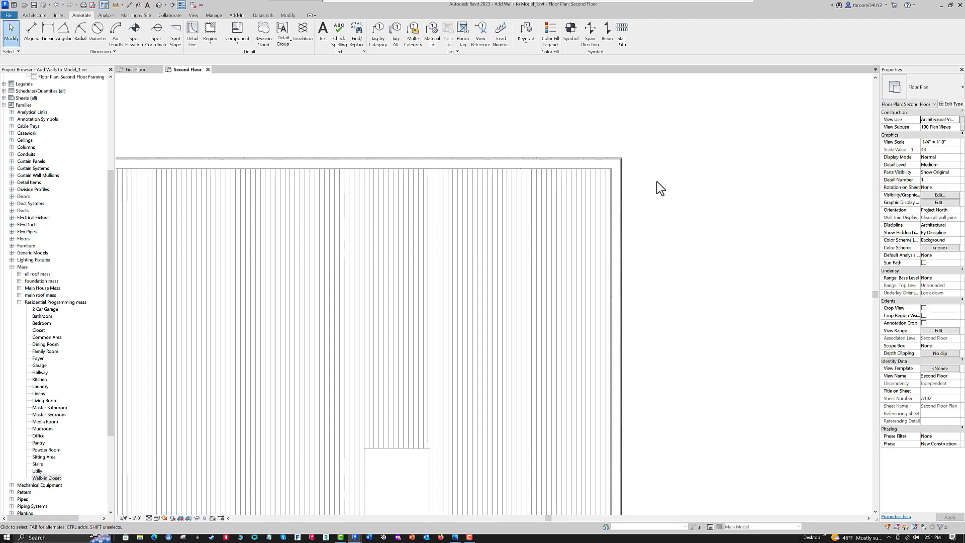
middle_drag(656, 181, 665, 196)
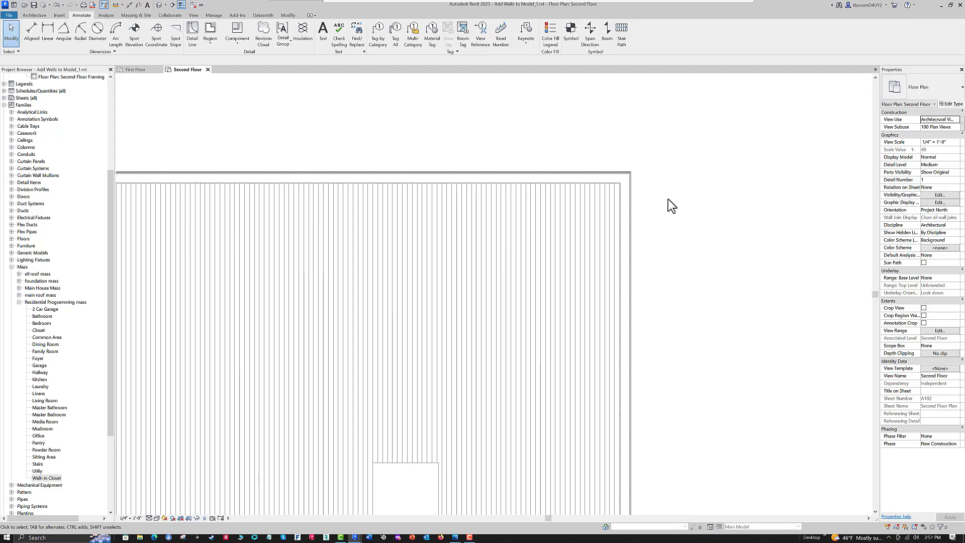
- Inspect the second-floor floor's boundary sketch near the house's upper-right corner, then finish the sketch unchanged
scroll(645, 152, down, 2)
click(504, 362)
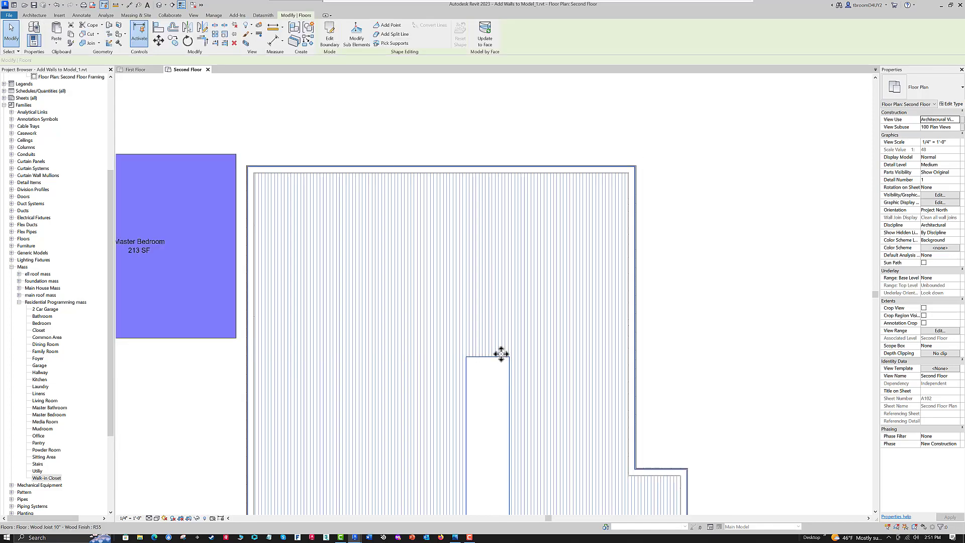
click(327, 35)
scroll(646, 183, up, 4)
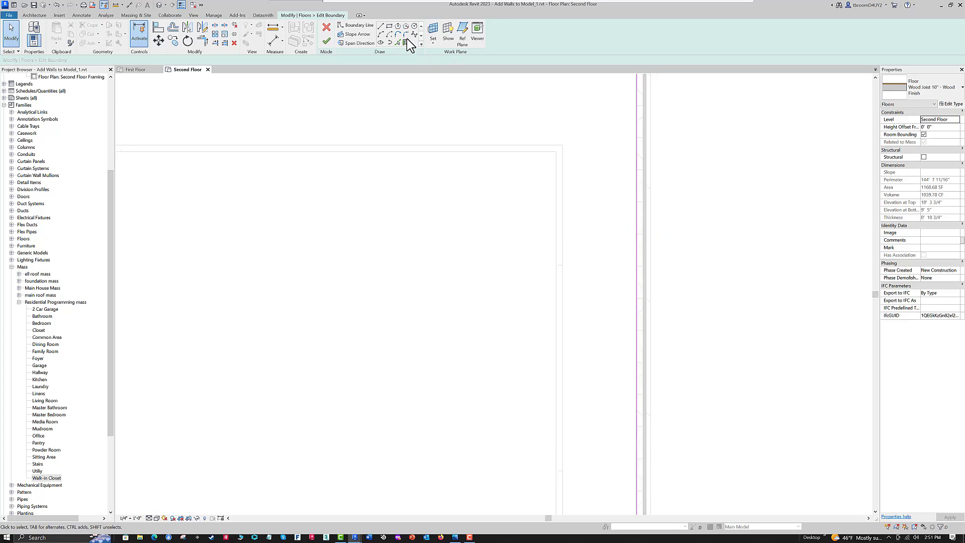
click(327, 42)
scroll(720, 210, down, 4)
middle_drag(764, 275, 768, 175)
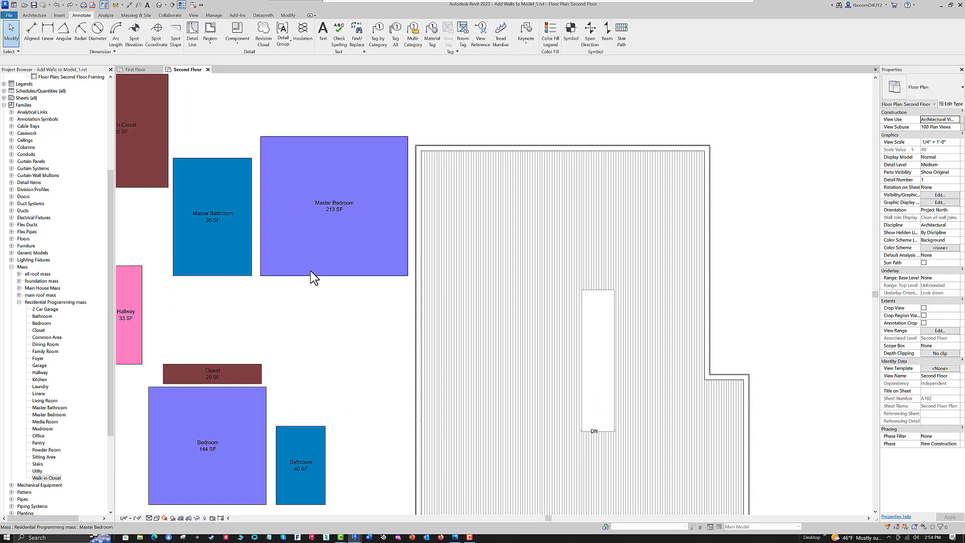
- Move the Master Bedroom mass into the house's upper-right corner and stretch its left edge to a width of 16' 3"
click(296, 261)
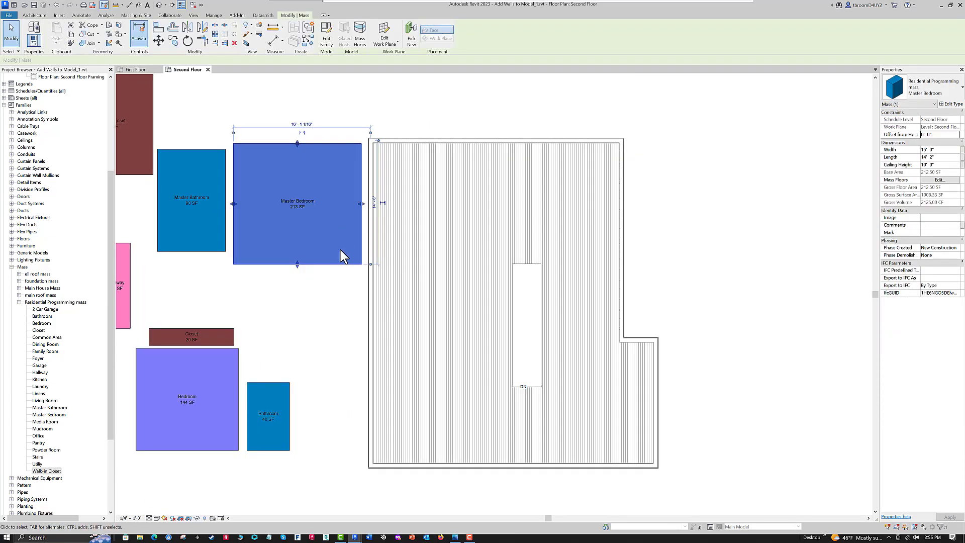
drag(338, 262, 594, 265)
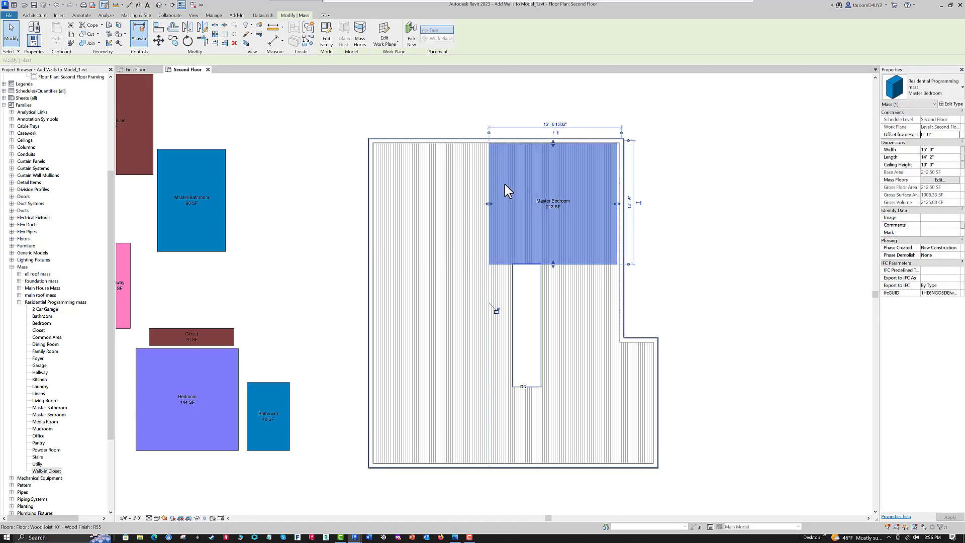
mouse_move(488, 204)
mouse_down()
mouse_move(474, 204)
mouse_move(502, 206)
mouse_move(478, 205)
mouse_up()
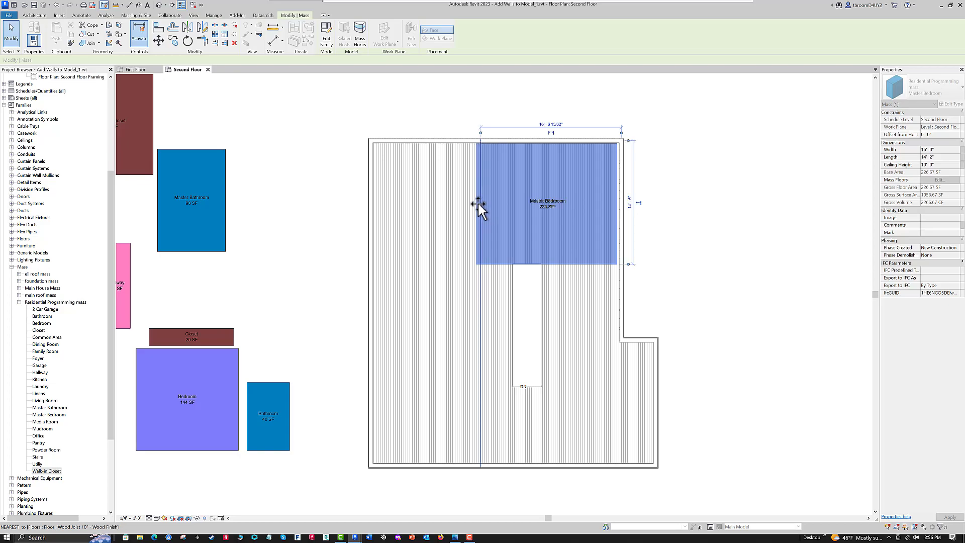
click(691, 246)
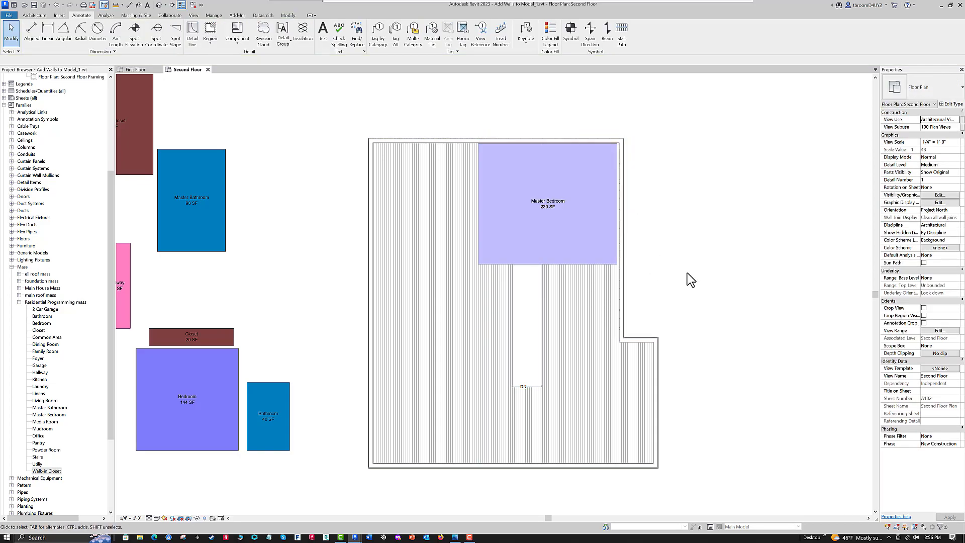
- Place a similar mass directly below the Master Bedroom, its lower edge level with the bottom of the stair opening
middle_drag(704, 279, 686, 287)
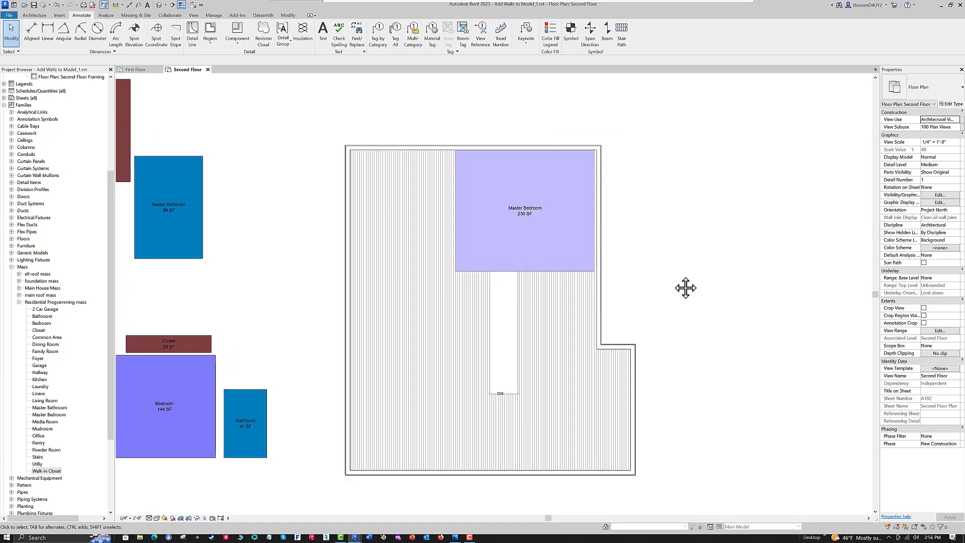
click(564, 276)
right_click(562, 271)
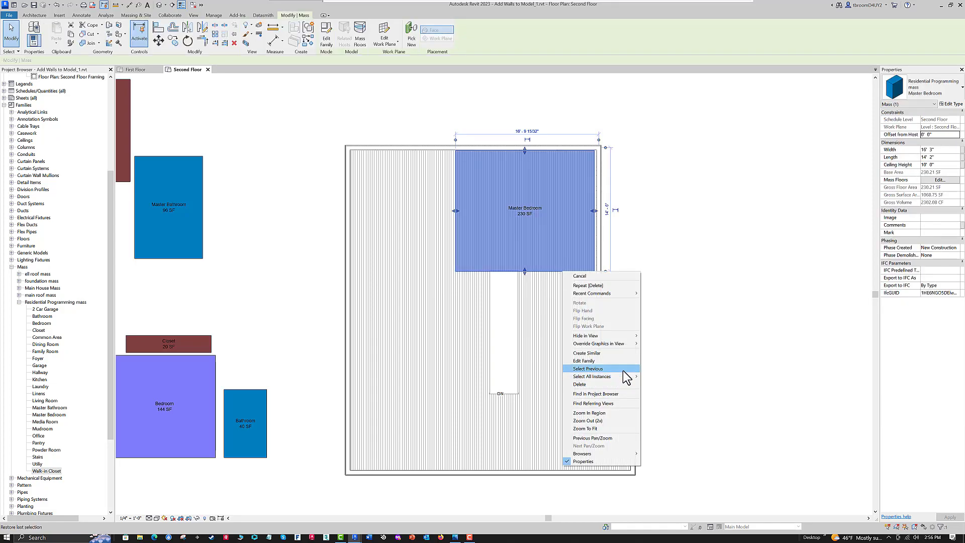
click(593, 353)
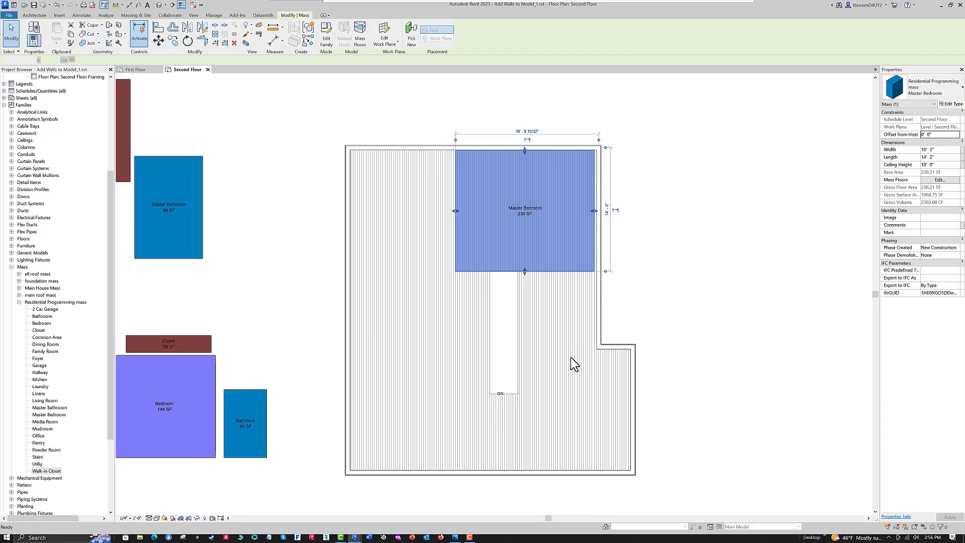
click(456, 393)
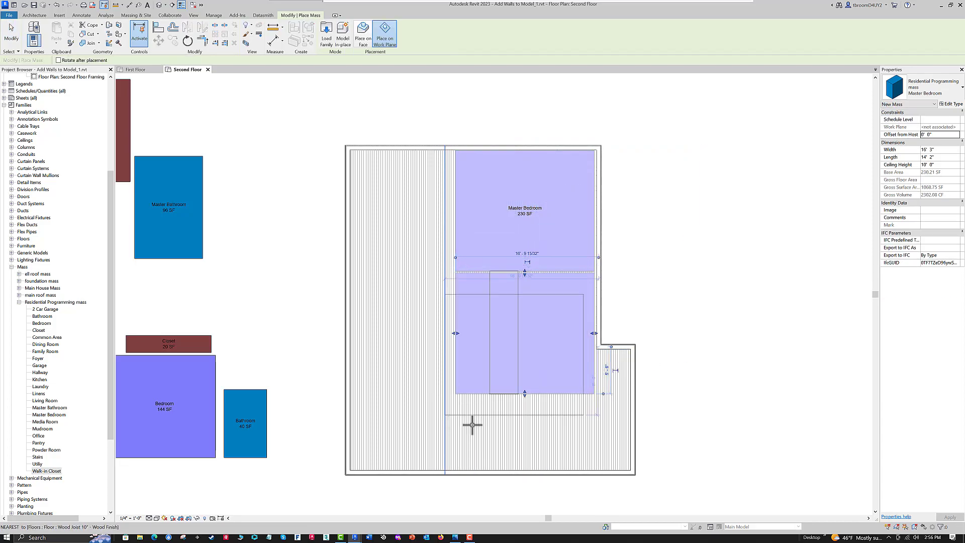
key(Escape)
key(Escape)
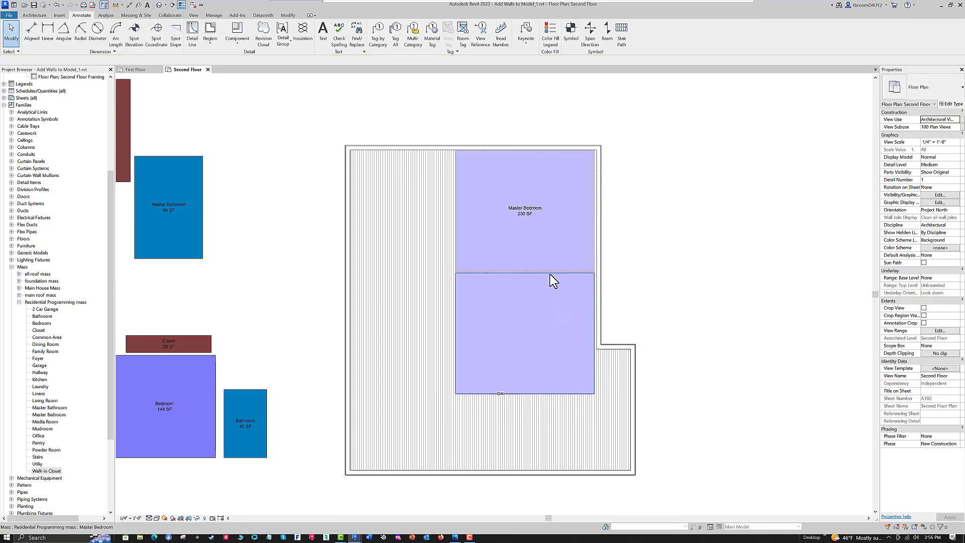
- Duplicate the new lower mass's type as Sitting Area and apply it to that mass
click(549, 273)
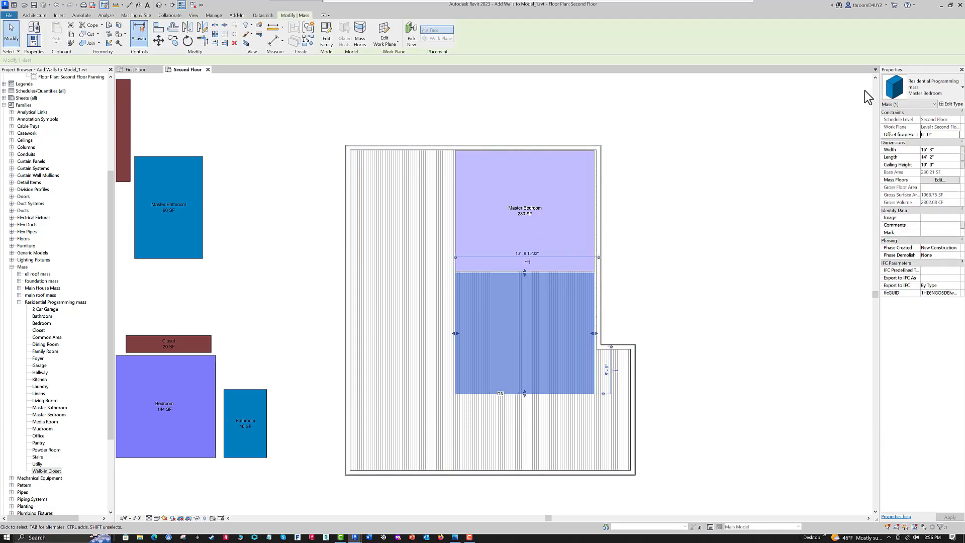
click(955, 104)
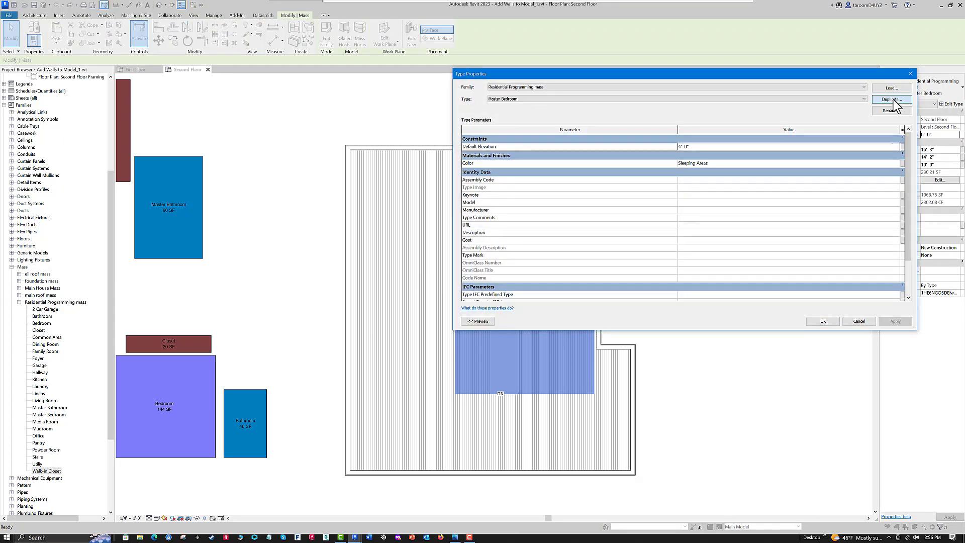
click(891, 100)
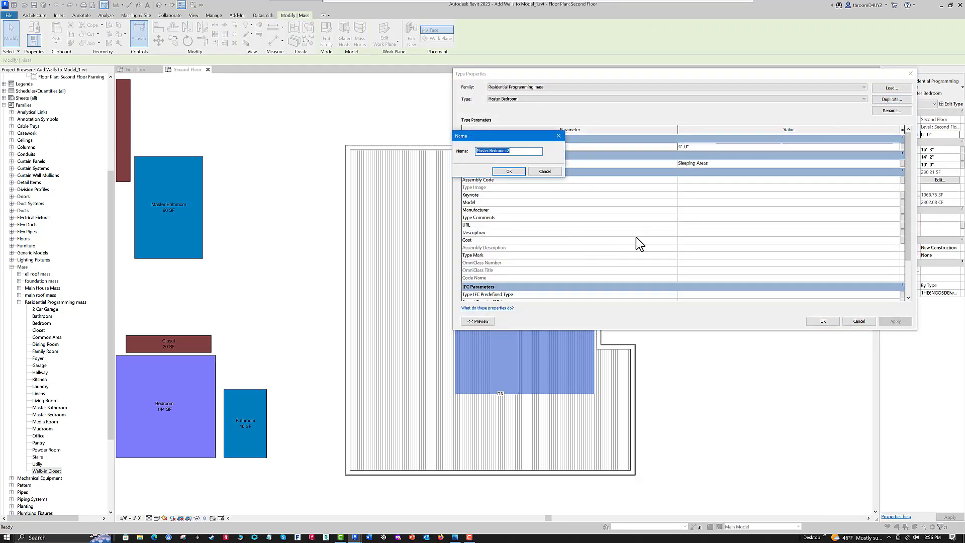
text(Sitting Area)
click(509, 171)
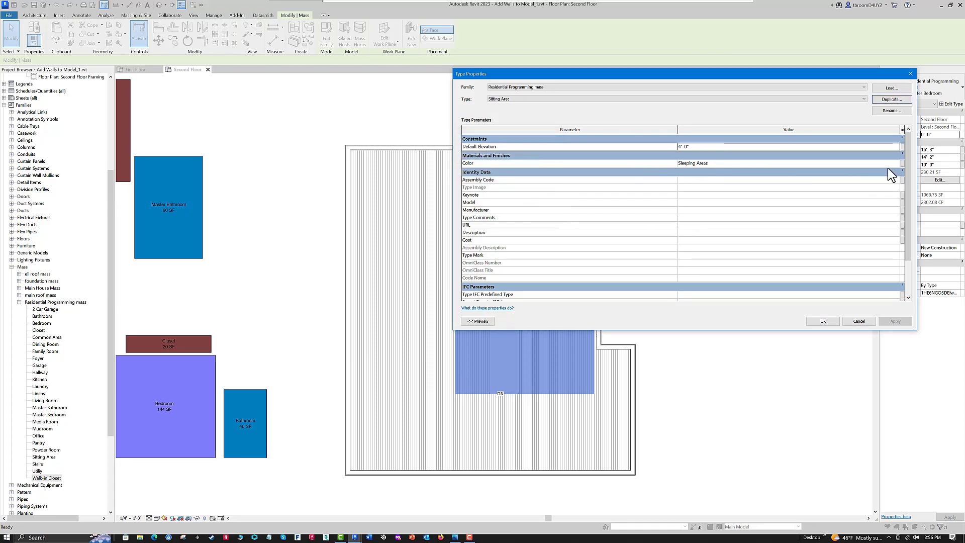
click(828, 322)
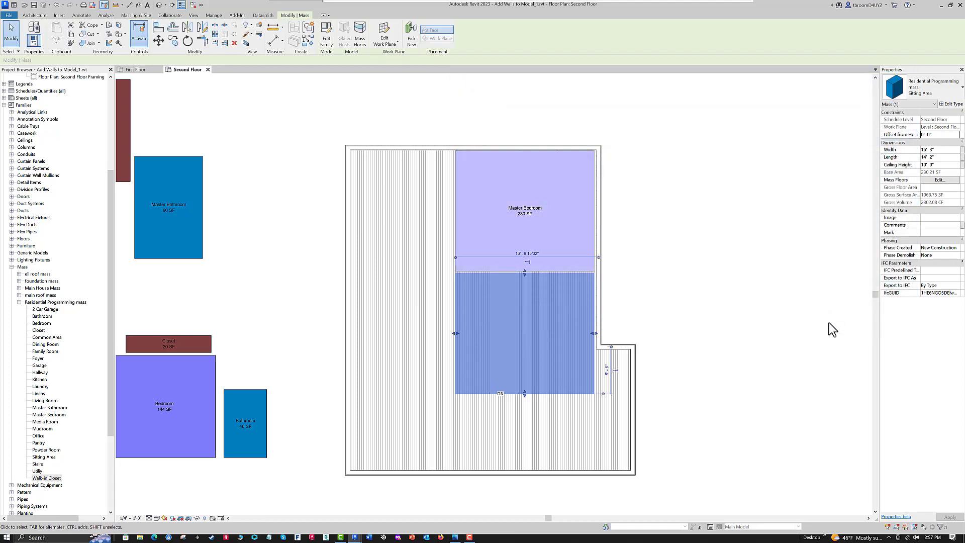
- Pull in the Sitting Area mass's left and lower edges to about 8' 11" wide and 8' 11 1/2" long, beside the stair opening
drag(456, 332, 510, 331)
drag(519, 330, 519, 330)
drag(556, 392, 562, 348)
scroll(605, 332, up, 5)
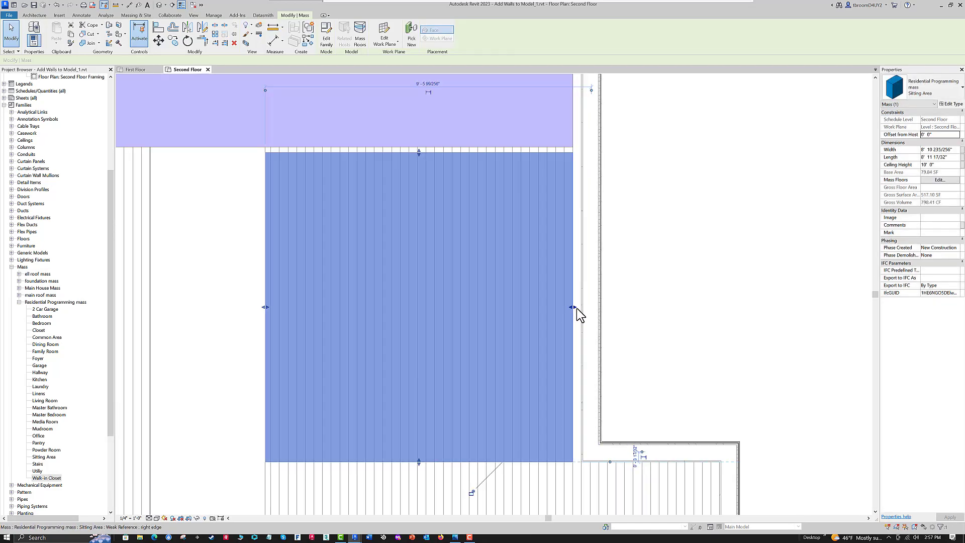
scroll(612, 348, down, 2)
middle_drag(624, 360, 628, 520)
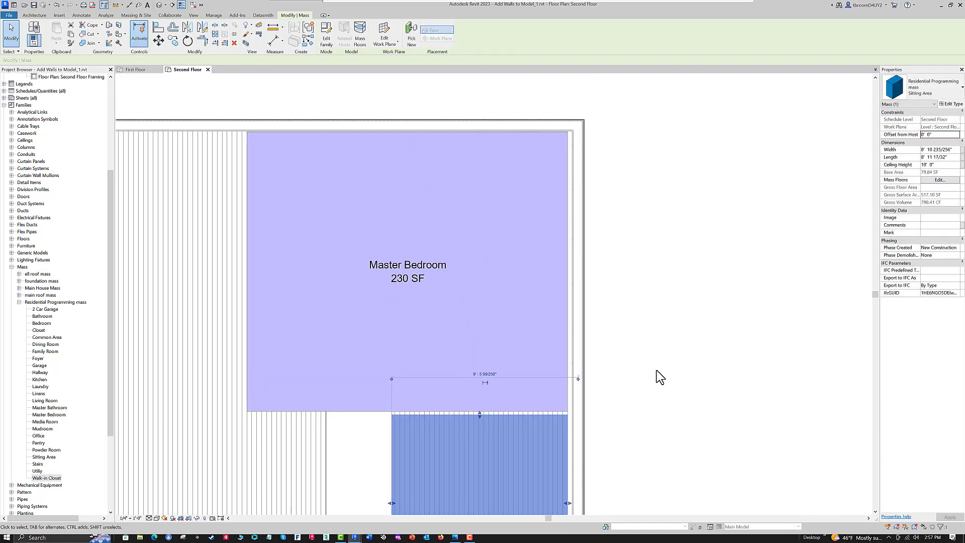
- Extend the Master Bedroom's right edge to the exterior wall's inner face and the Sitting Area's right and upper edges to the wall and bedroom
click(570, 272)
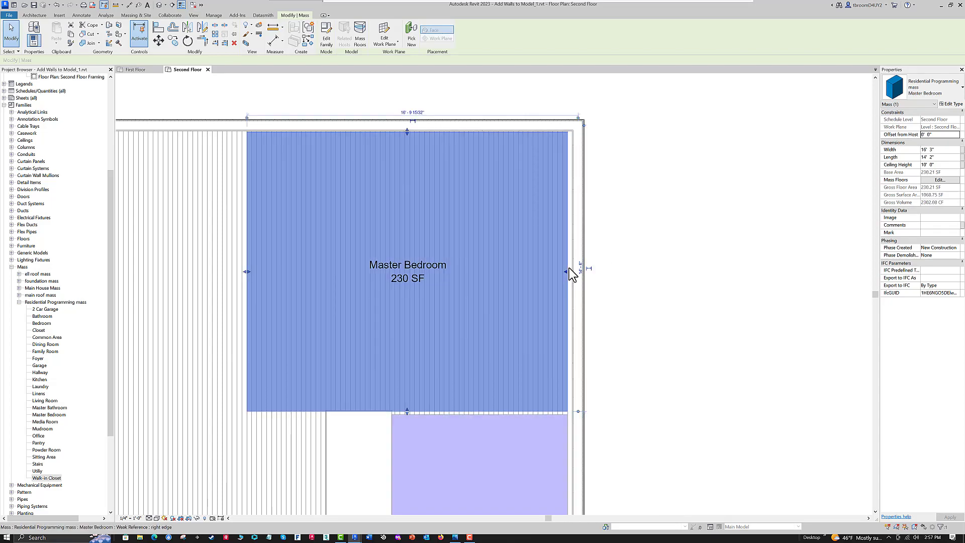
drag(569, 268, 573, 267)
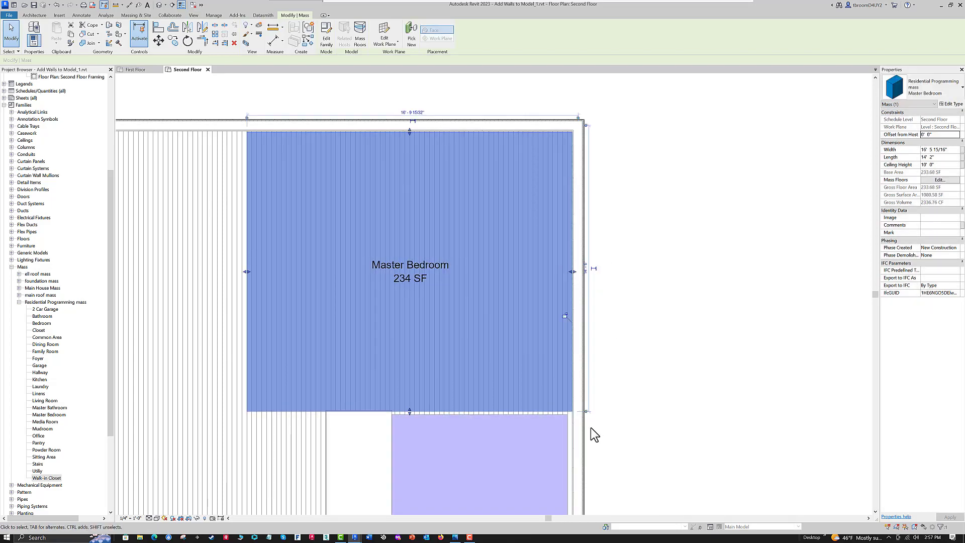
click(571, 435)
scroll(588, 440, down, 1)
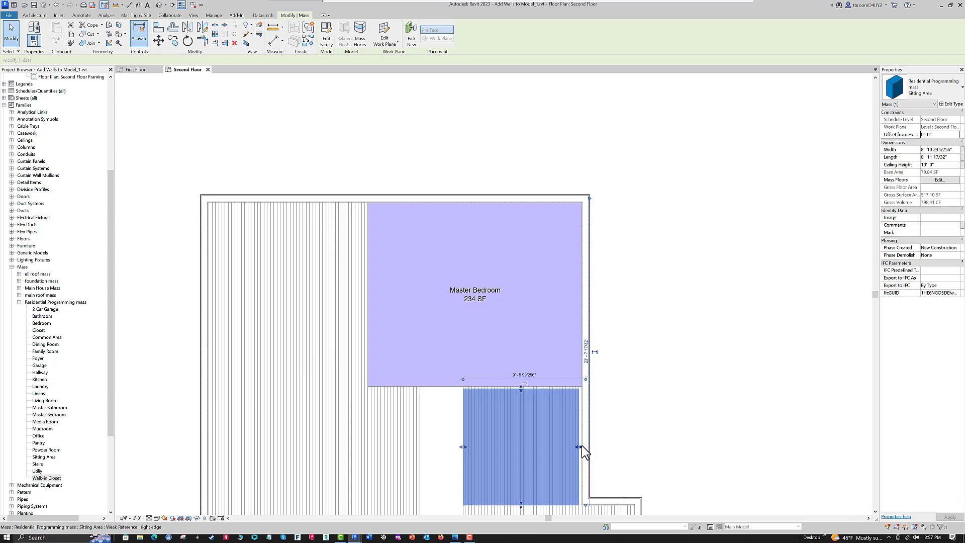
drag(581, 444, 583, 444)
drag(523, 388, 523, 387)
scroll(656, 347, down, 1)
middle_drag(656, 351, 666, 289)
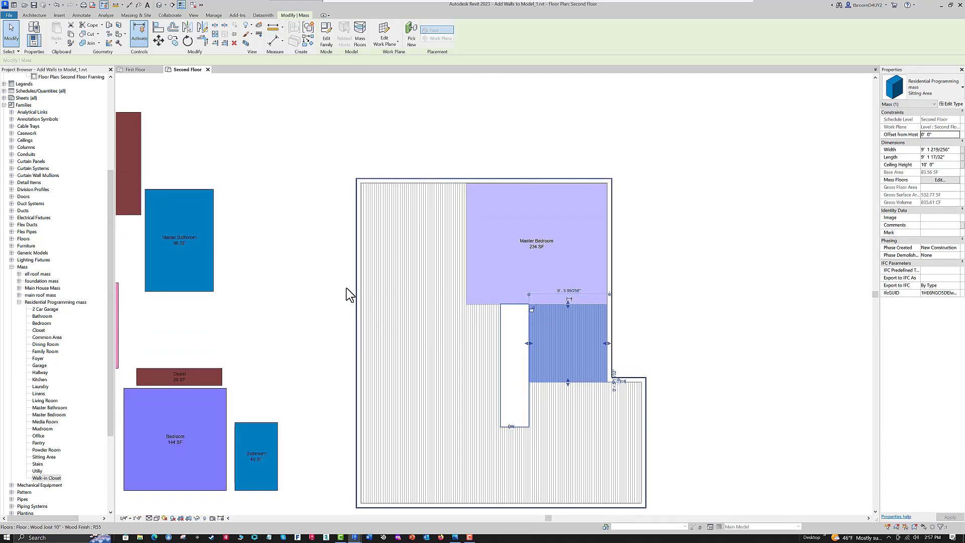
- Tag the Sitting Area mass by category, placing the tag without a leader inside the mass
click(290, 195)
click(104, 5)
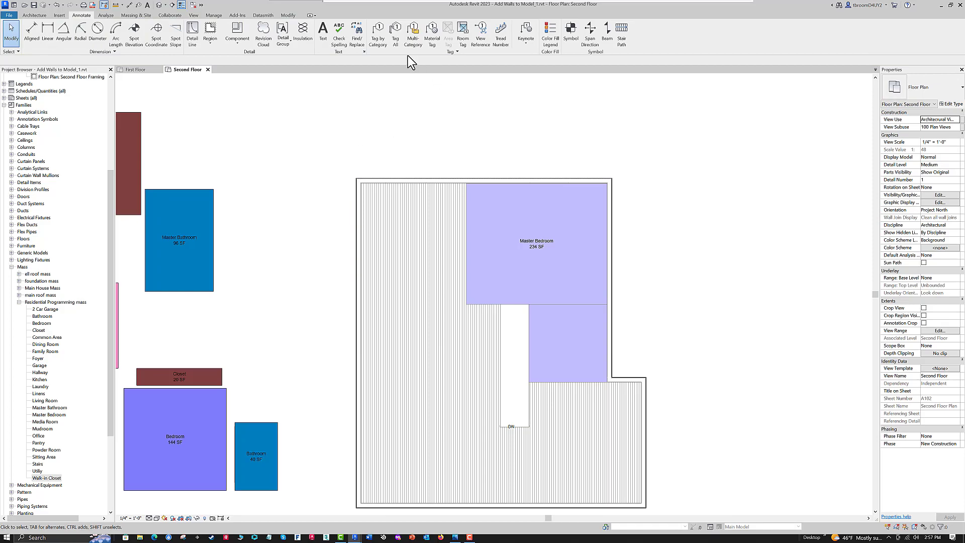
click(382, 46)
click(497, 361)
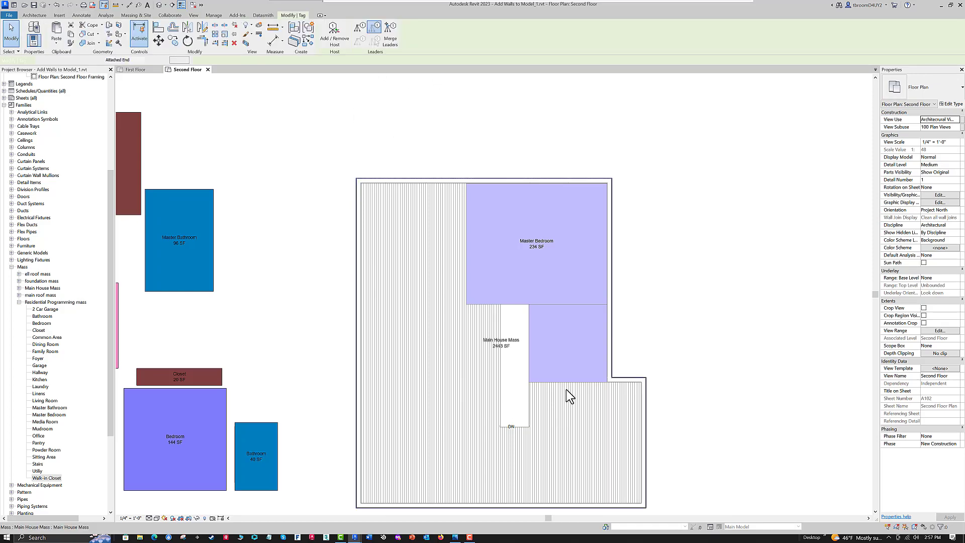
click(555, 375)
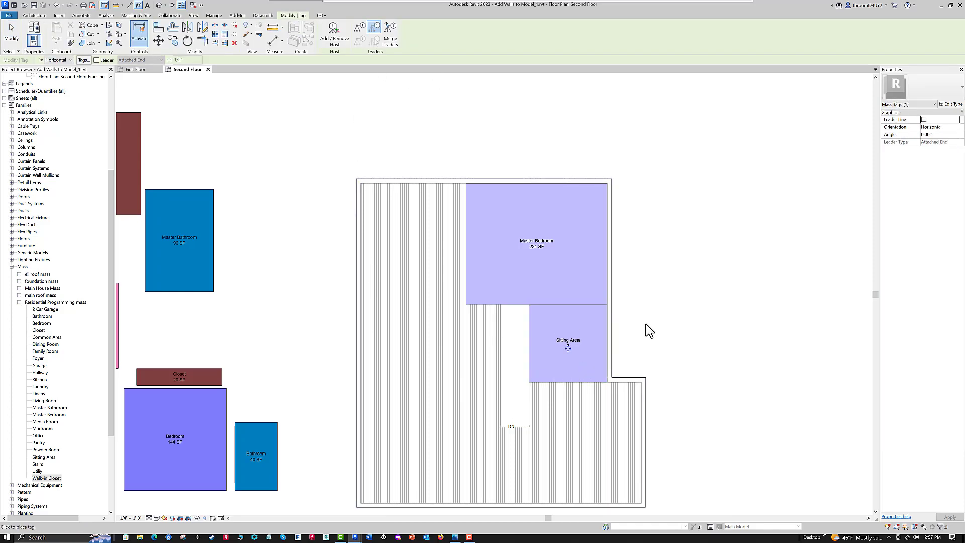
scroll(649, 331, up, 3)
scroll(656, 315, down, 2)
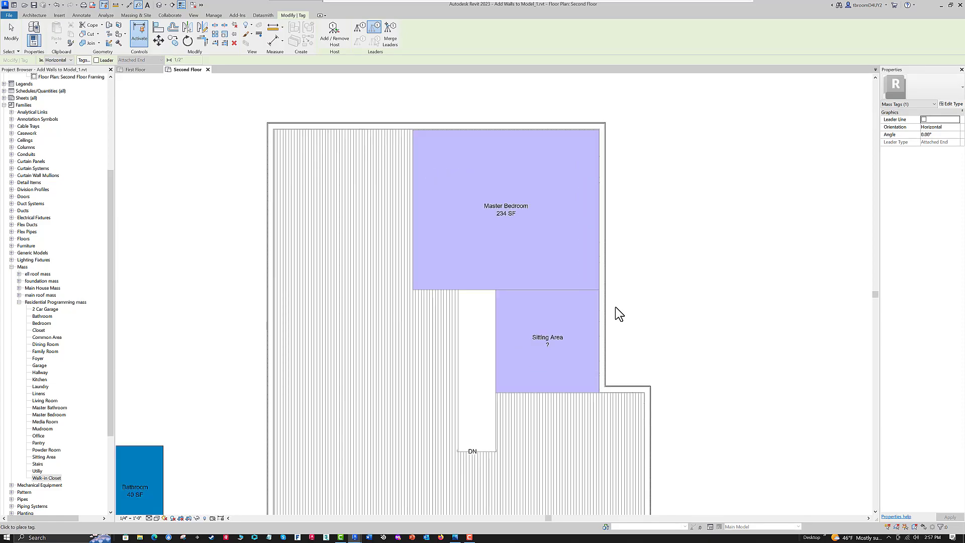
key(Escape)
key(Escape)
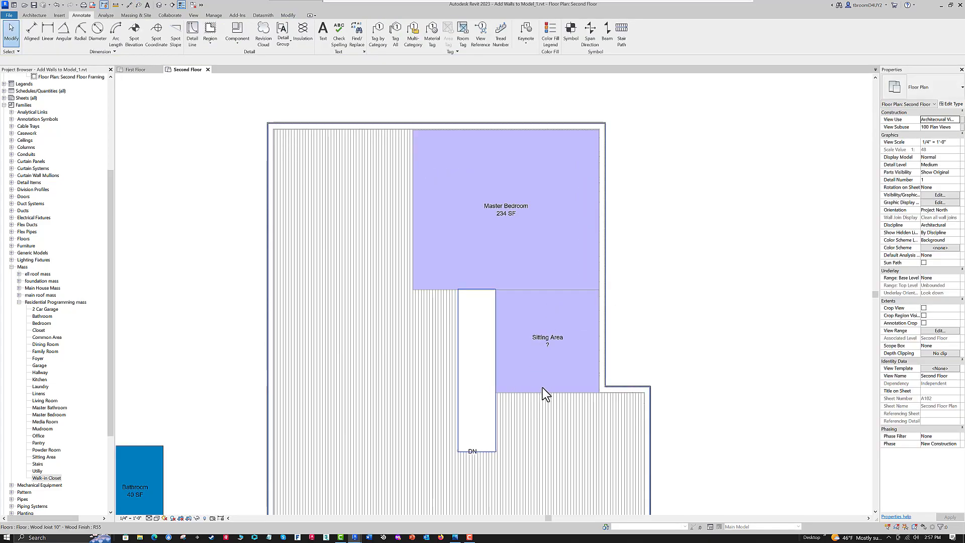
- Assign the Second Floor level as a mass floor of the Sitting Area mass
click(564, 376)
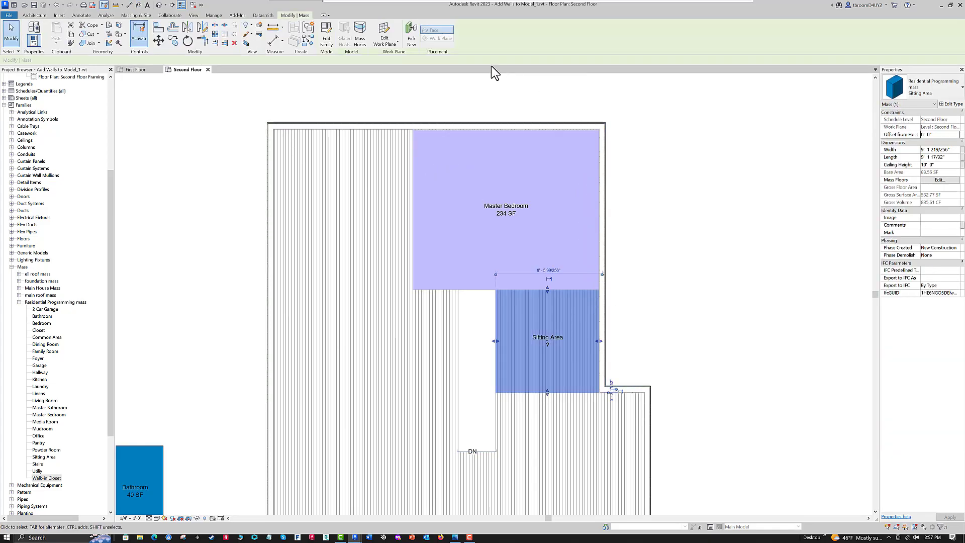
click(360, 35)
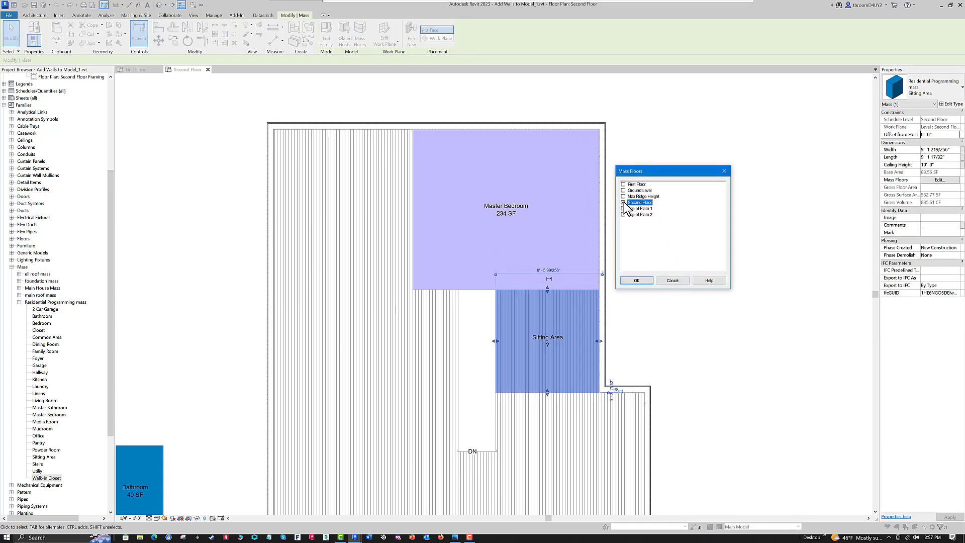
click(635, 279)
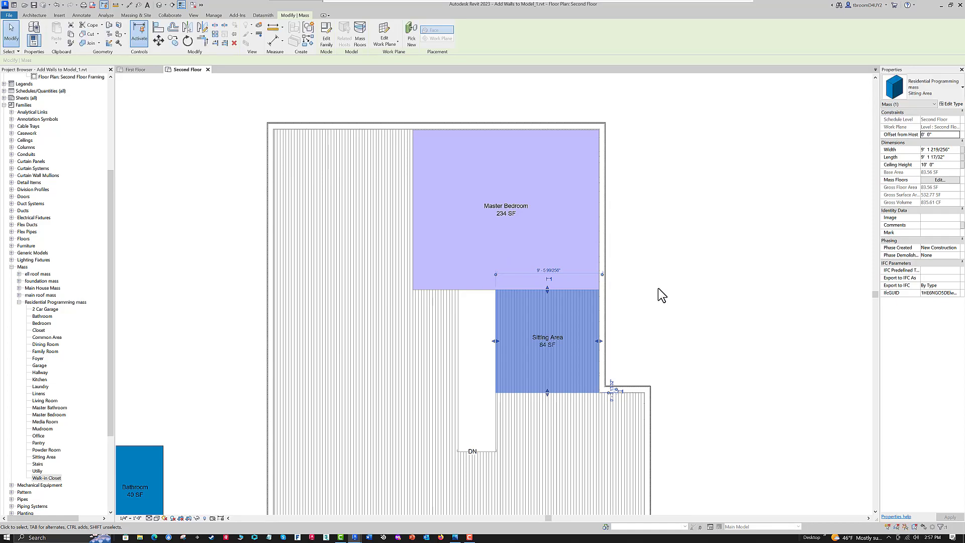
click(666, 288)
- Move the Walk-in Closet mass into the house's upper-left corner and fit it inside the exterior walls, about 9' 1 11/16" wide
scroll(666, 283, down, 1)
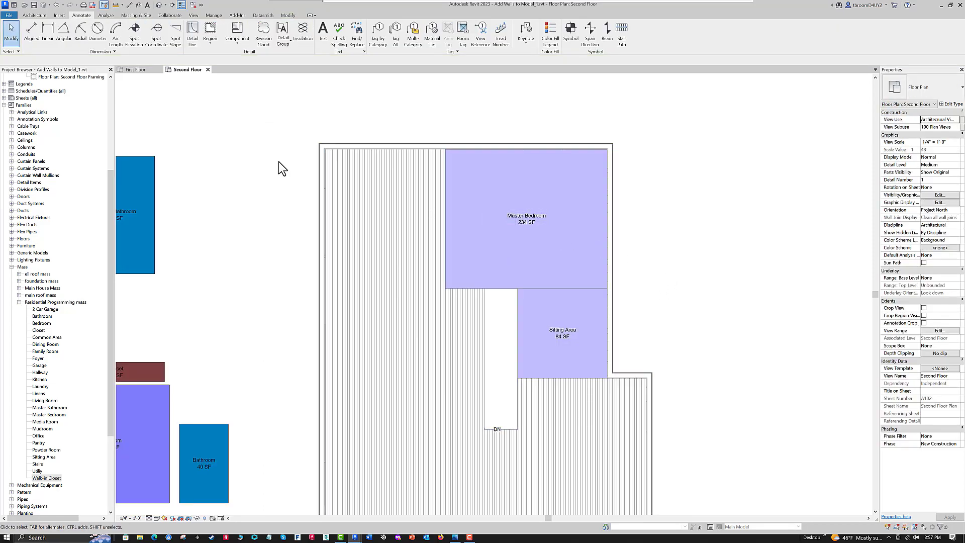
scroll(318, 194, down, 2)
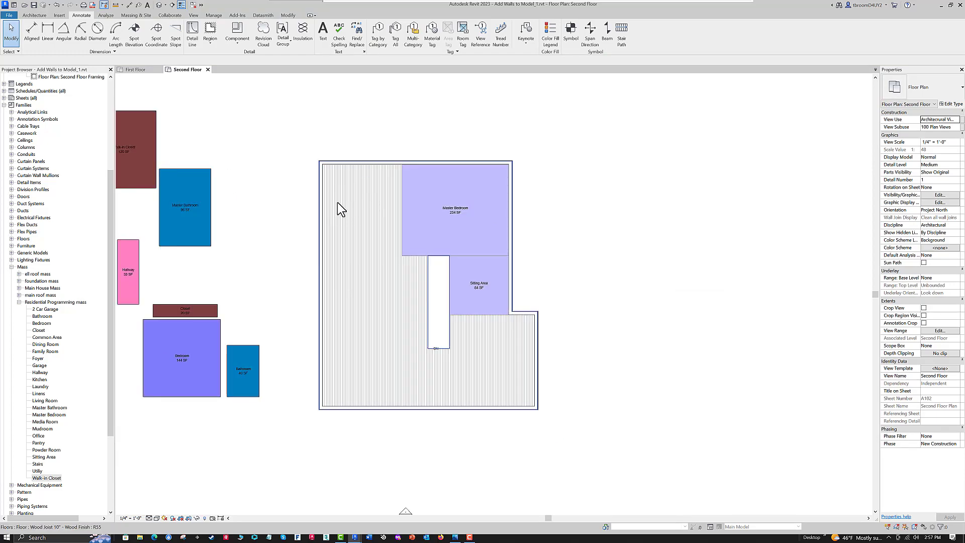
middle_drag(263, 221, 362, 265)
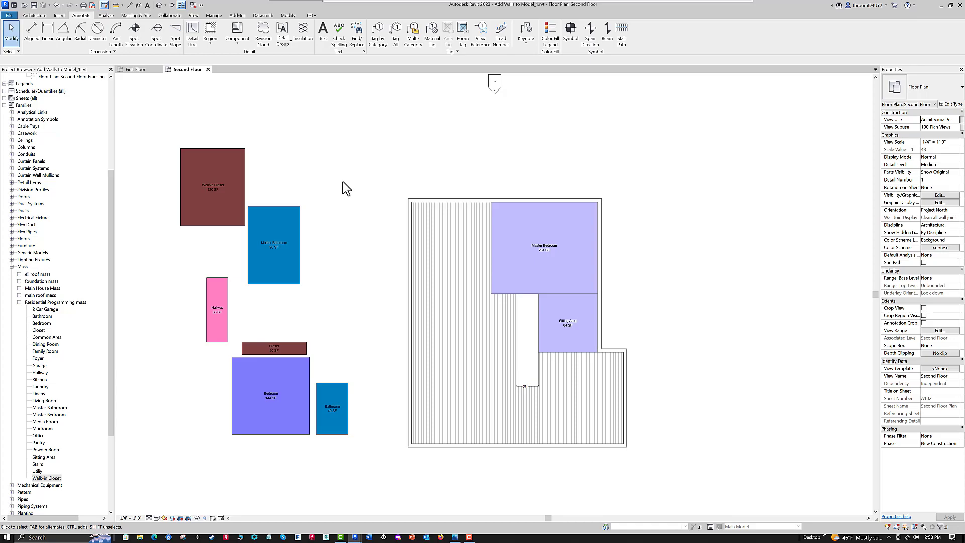
click(242, 174)
drag(245, 188, 453, 282)
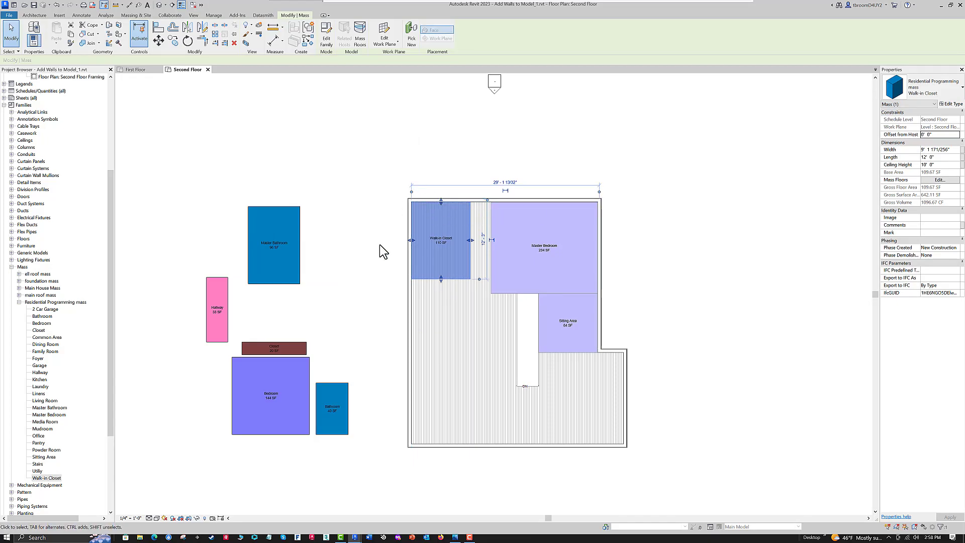
key(Escape)
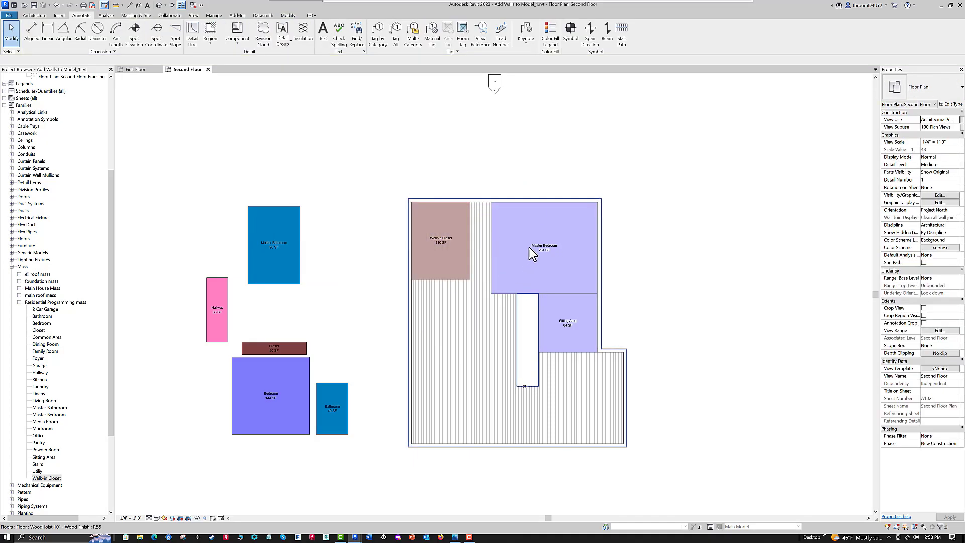
- Stretch the Walk-in Closet's right edge to the Master Bedroom, 12' 6 15/16" wide, and shorten it from below to 9' 3" long
click(472, 236)
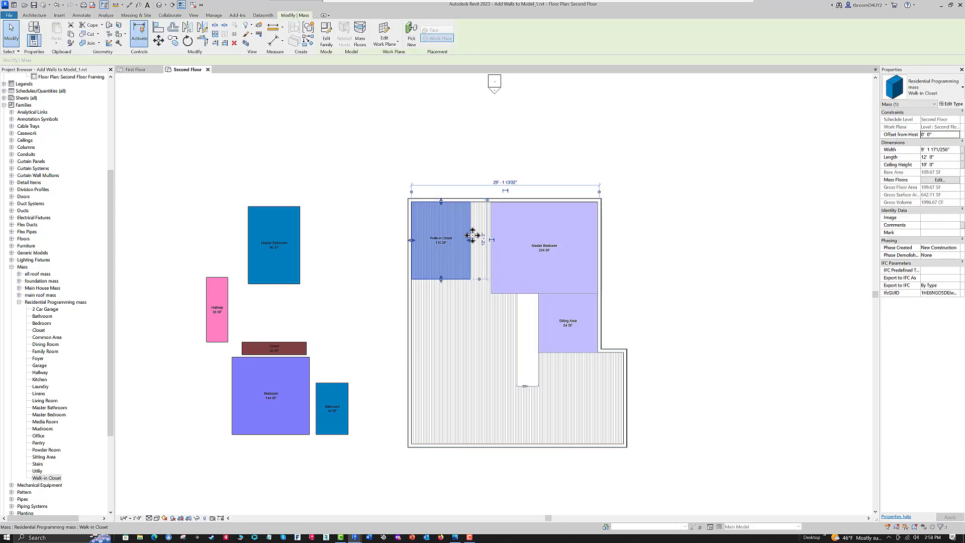
drag(472, 240, 492, 240)
scroll(450, 279, up, 1)
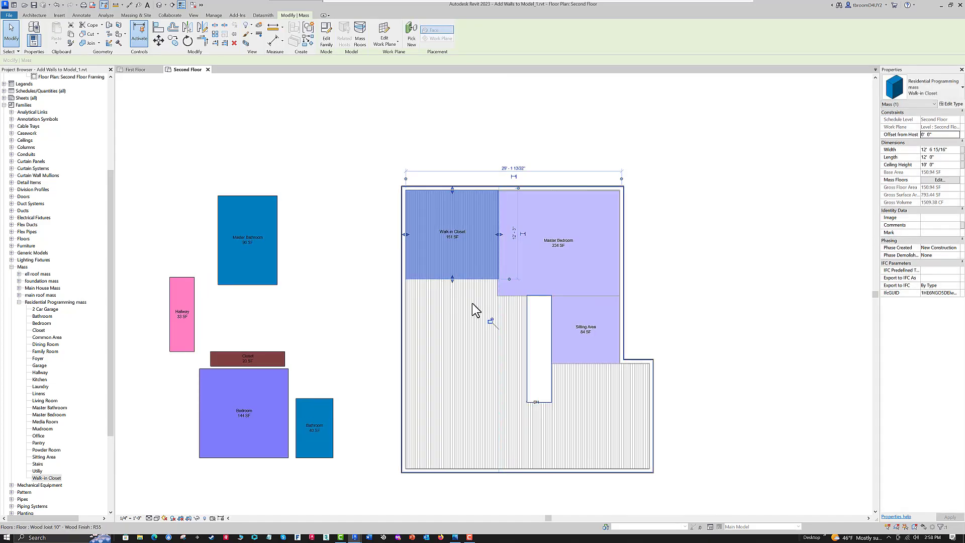
key(Escape)
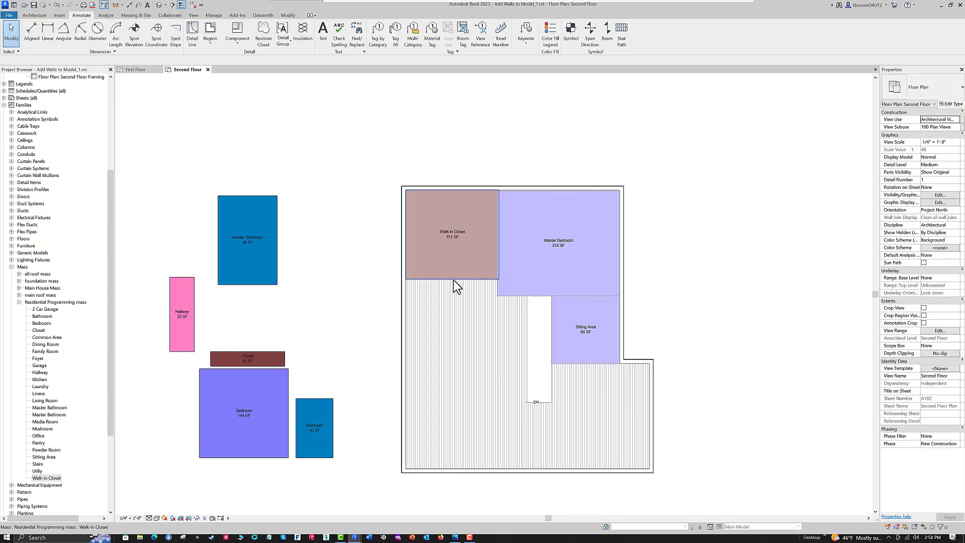
click(453, 275)
drag(453, 276, 454, 256)
click(363, 268)
- Place a similar mass directly below the Walk-in Closet, against the house's left exterior wall
mouse_move(382, 282)
middle_down()
mouse_move(409, 273)
mouse_move(383, 261)
mouse_move(411, 248)
middle_up()
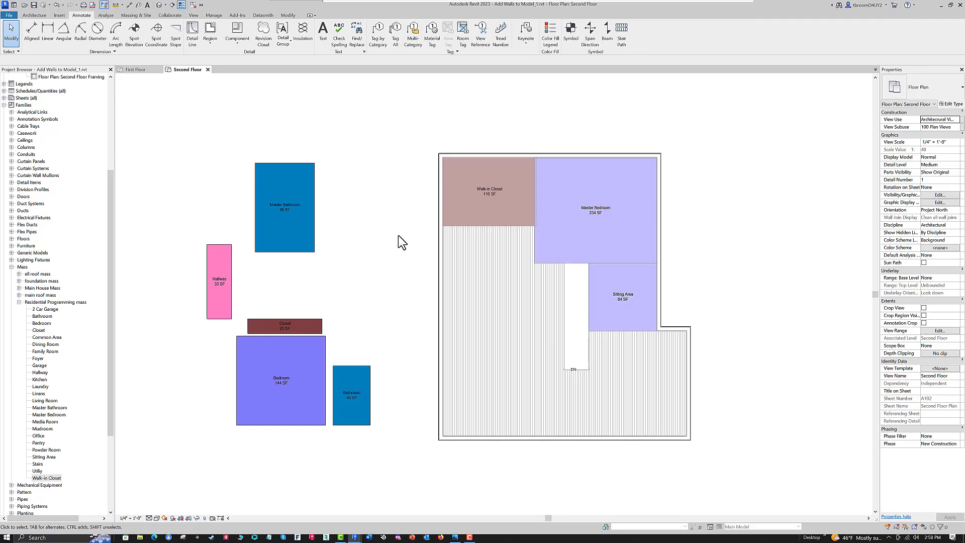
middle_drag(411, 248, 411, 247)
click(477, 229)
right_click(477, 227)
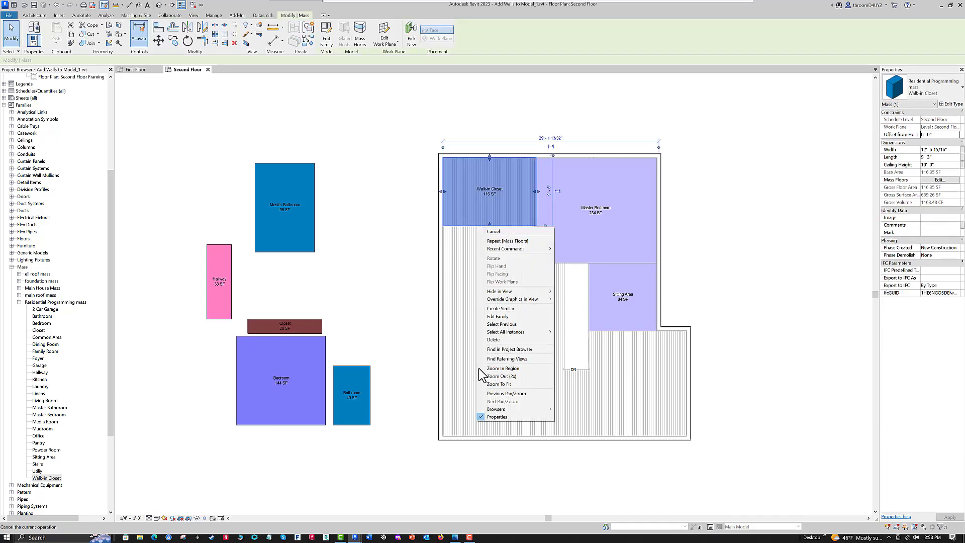
click(501, 310)
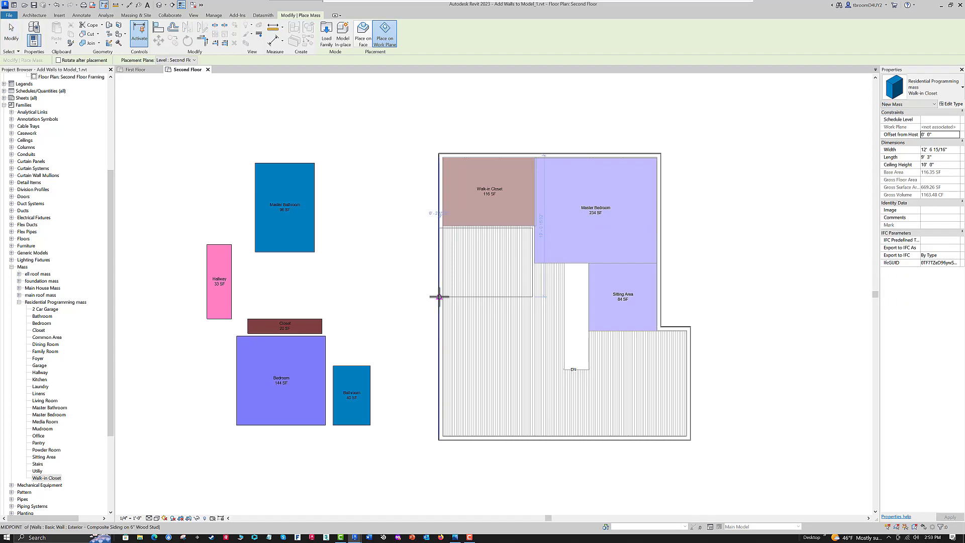
click(438, 296)
key(Escape)
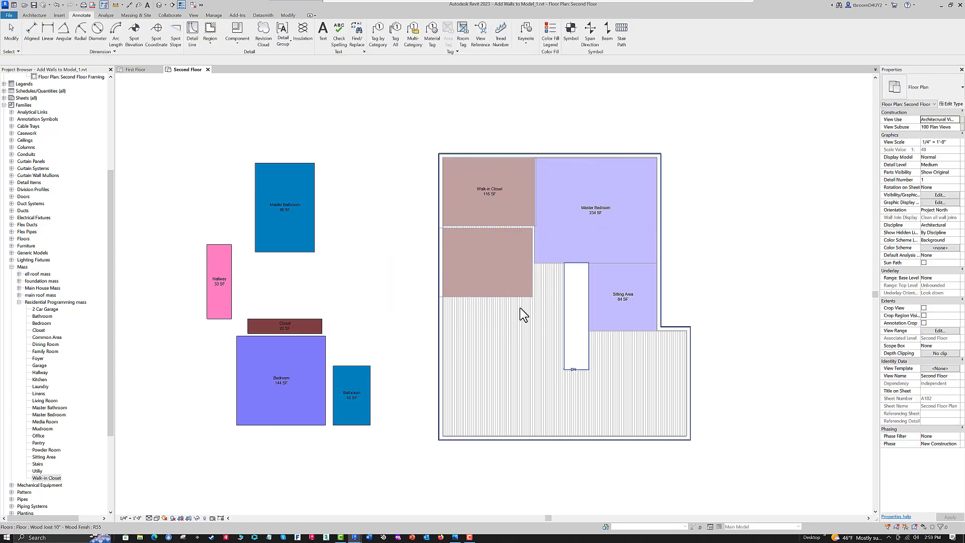
- Duplicate the new lower closet mass's type as Dressing Area and apply it to that mass
click(480, 297)
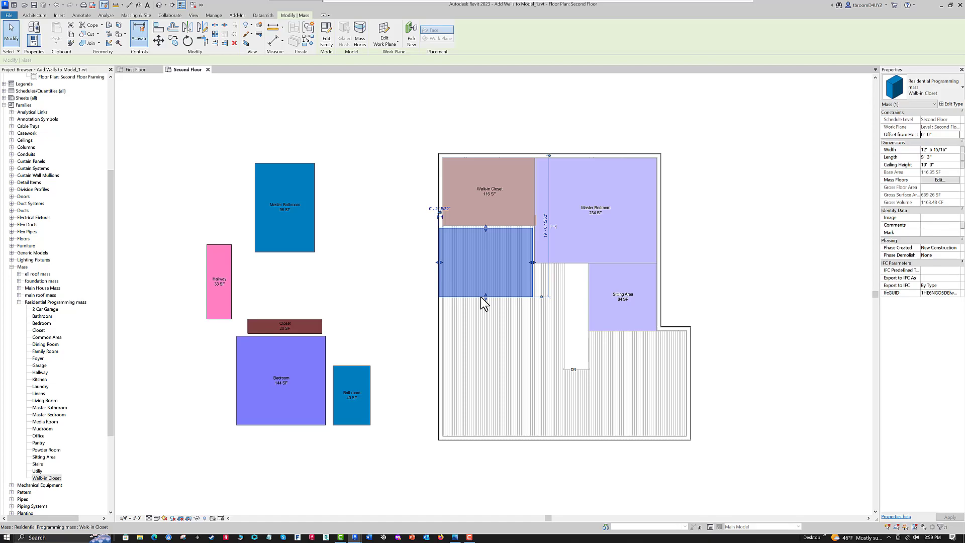
click(953, 104)
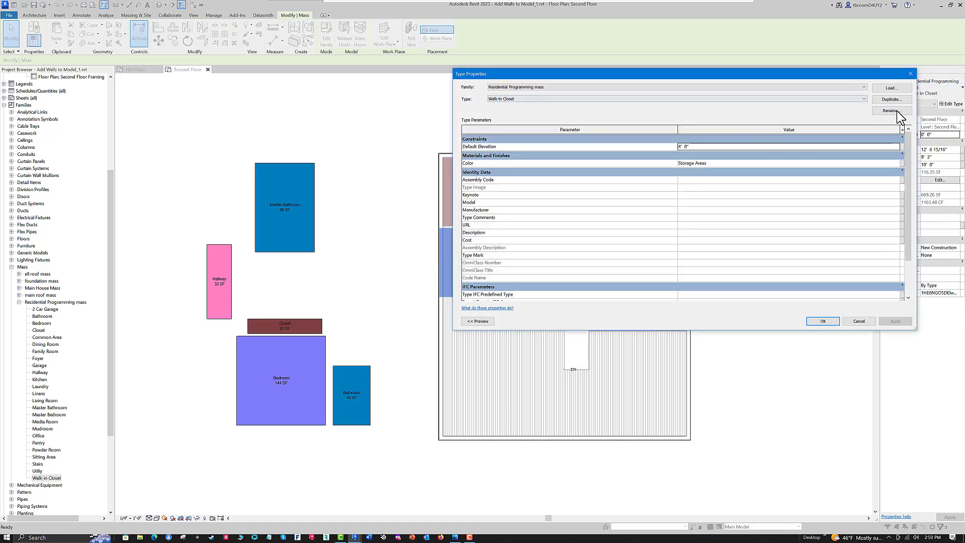
click(888, 100)
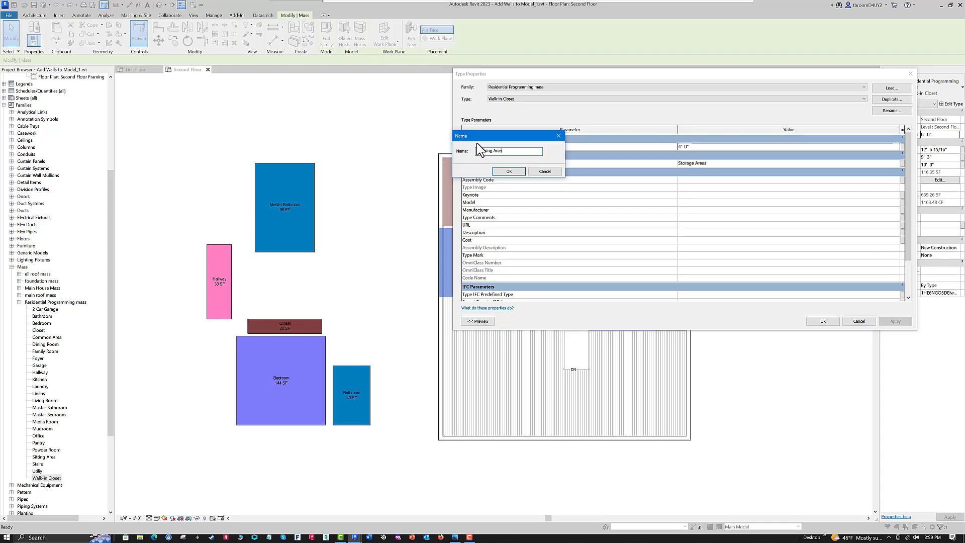
click(508, 172)
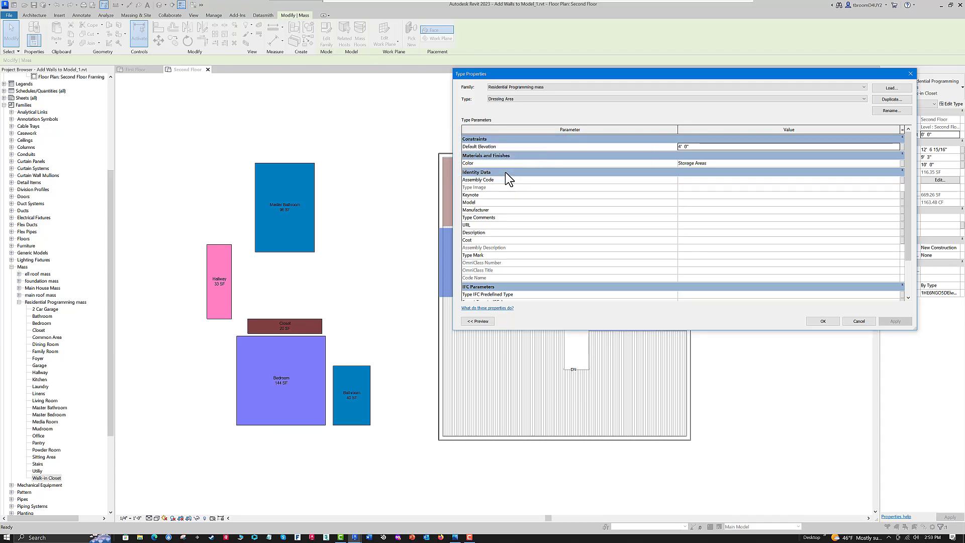
click(821, 321)
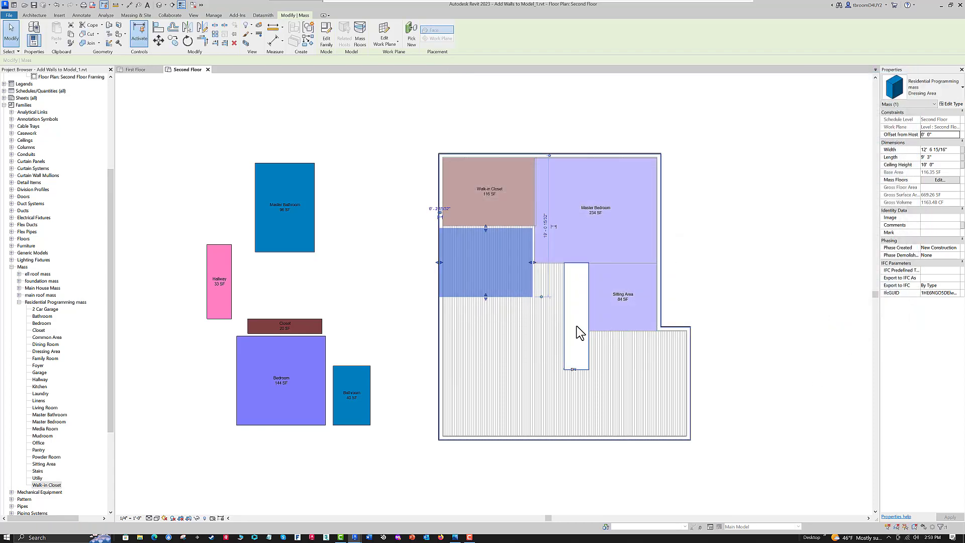
- Fit the Dressing Area's edges to the Walk-in Closet, Master Bedroom and the bedroom's lower edge line, 12' 9 15/16" wide and 5' 0" long
click(500, 229)
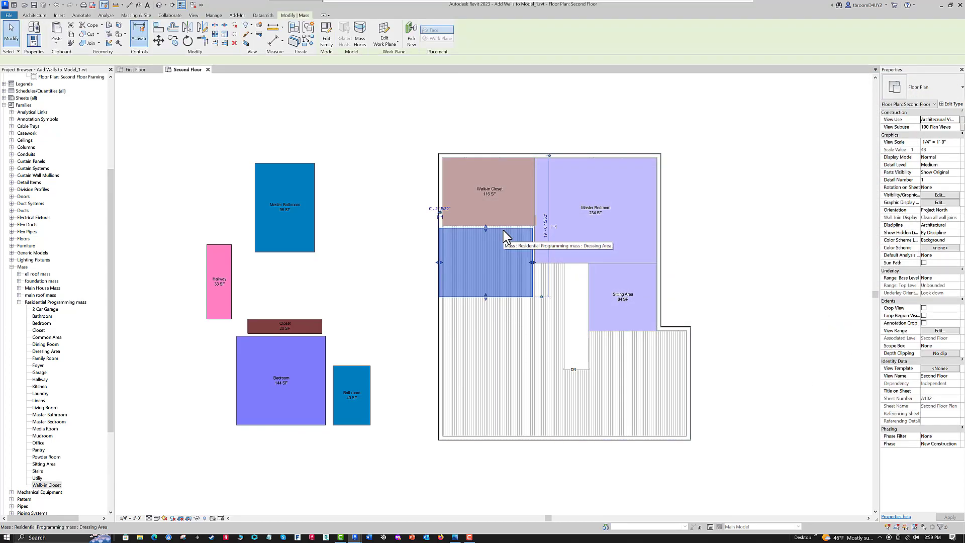
scroll(496, 229, up, 3)
drag(475, 229, 474, 222)
drag(572, 293, 574, 291)
drag(485, 304, 478, 296)
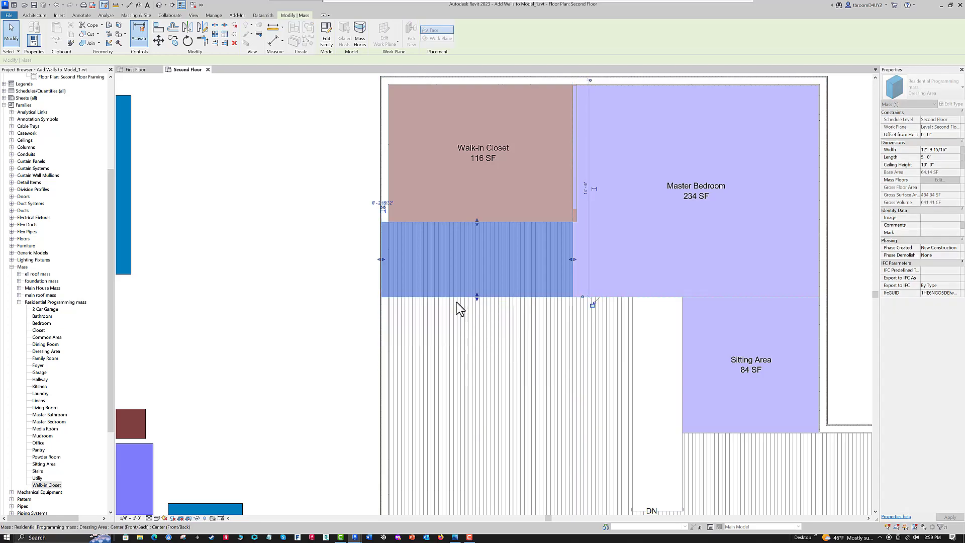
key(Escape)
- Move the Master Bathroom mass into the house directly below the Dressing Area, against the left exterior wall's inner face
scroll(317, 282, down, 3)
middle_drag(316, 282, 377, 284)
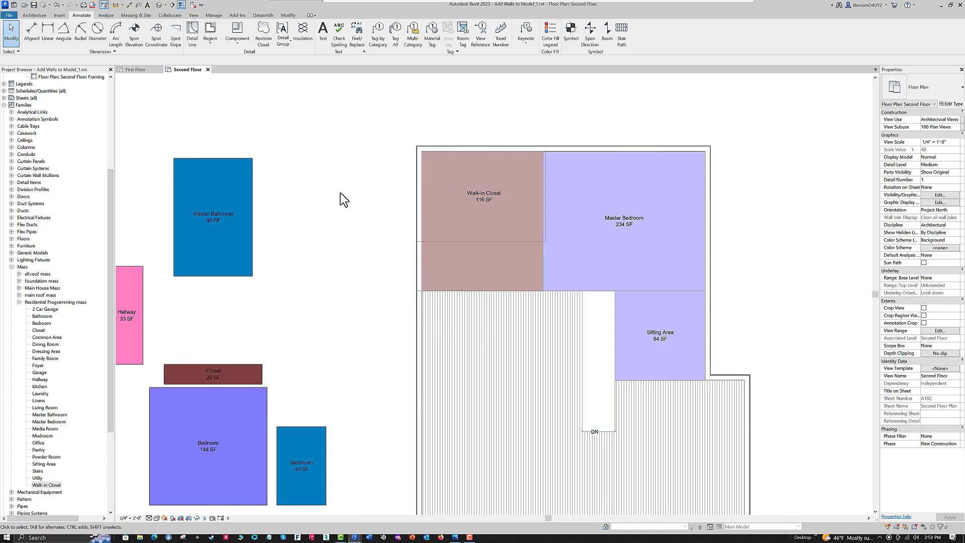
scroll(333, 213, down, 2)
middle_drag(334, 213, 338, 207)
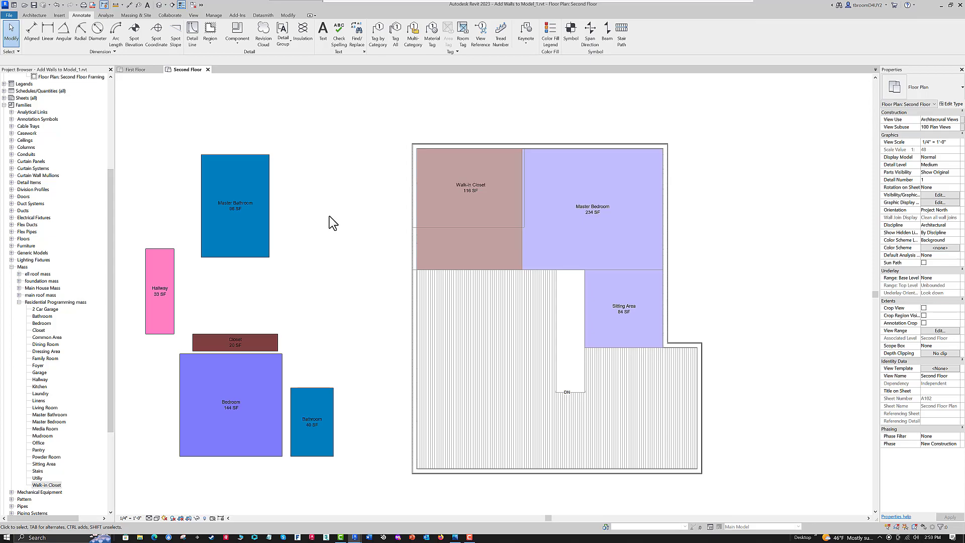
click(234, 154)
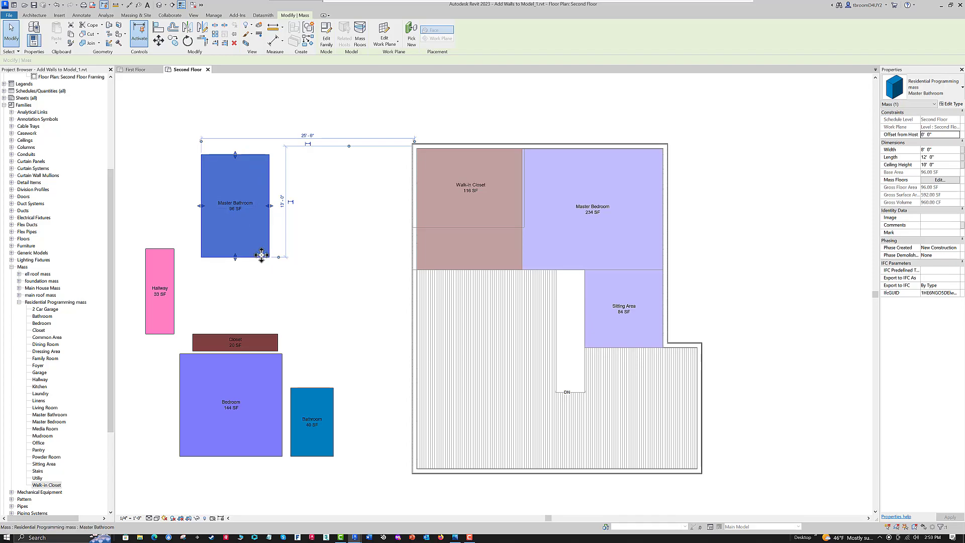
drag(277, 261, 475, 368)
click(373, 323)
scroll(398, 330, down, 2)
mouse_move(397, 330)
middle_down()
mouse_move(447, 306)
mouse_move(411, 304)
mouse_move(436, 310)
mouse_move(445, 300)
middle_up()
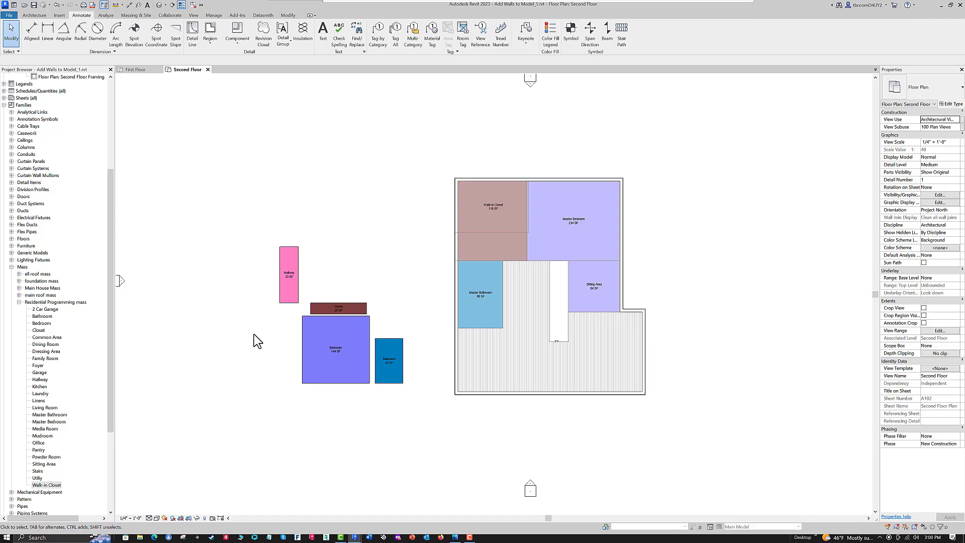
- Place a Linens mass against the Master Bathroom's right edge, with its lower edge aligned to the bathroom's bottom corner
click(43, 401)
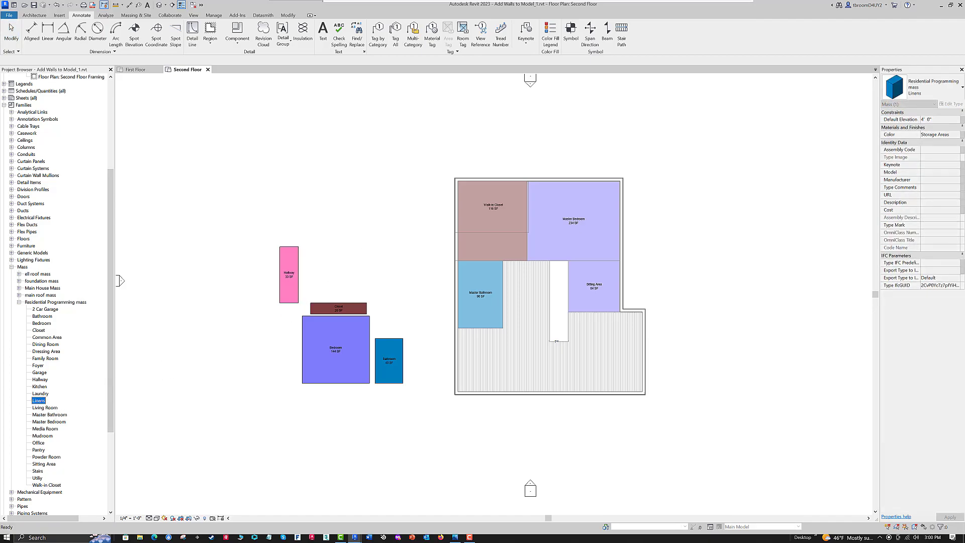
drag(462, 287, 461, 288)
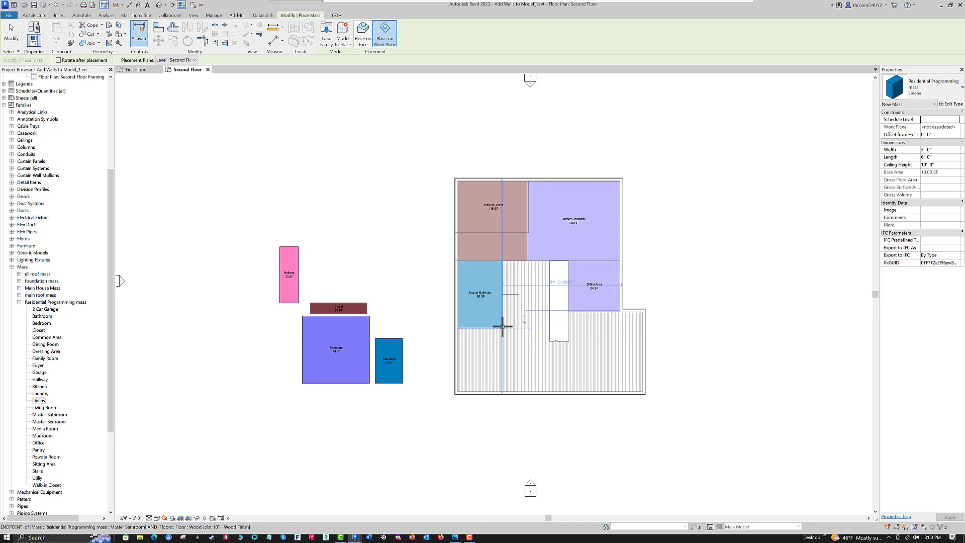
click(503, 326)
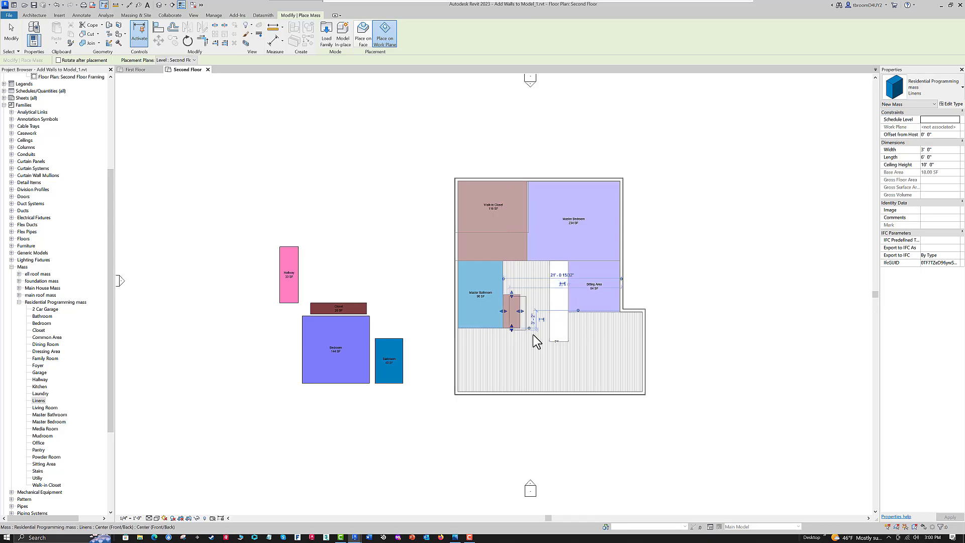
key(Escape)
scroll(512, 315, up, 2)
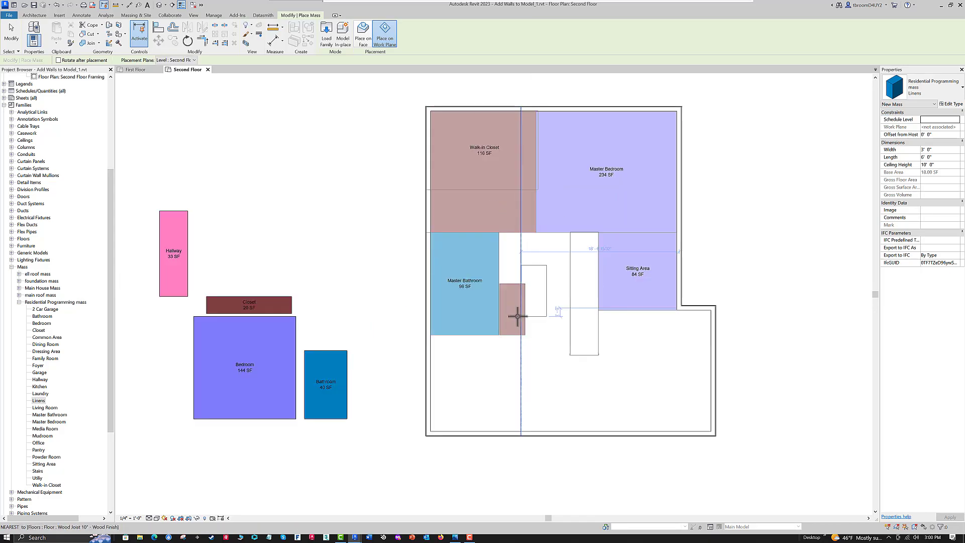
scroll(358, 270, up, 1)
middle_drag(359, 272, 379, 302)
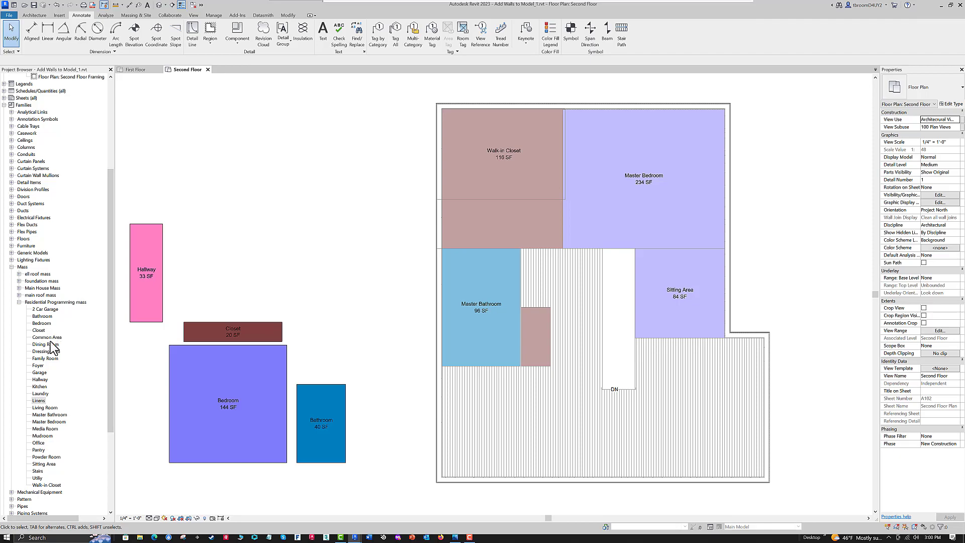
- Place a Laundry mass directly above the Linens mass, against the Master Bathroom's right edge
click(33, 394)
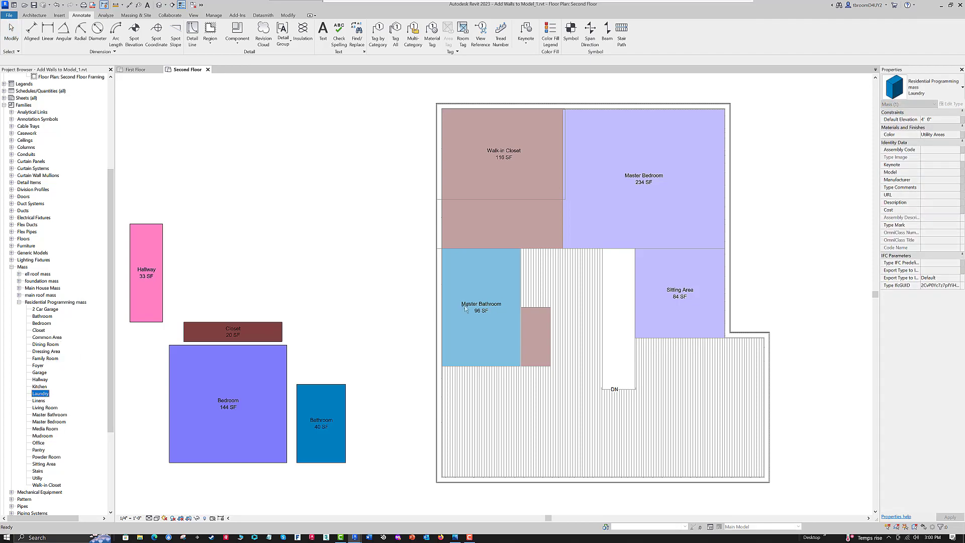
drag(465, 304, 465, 306)
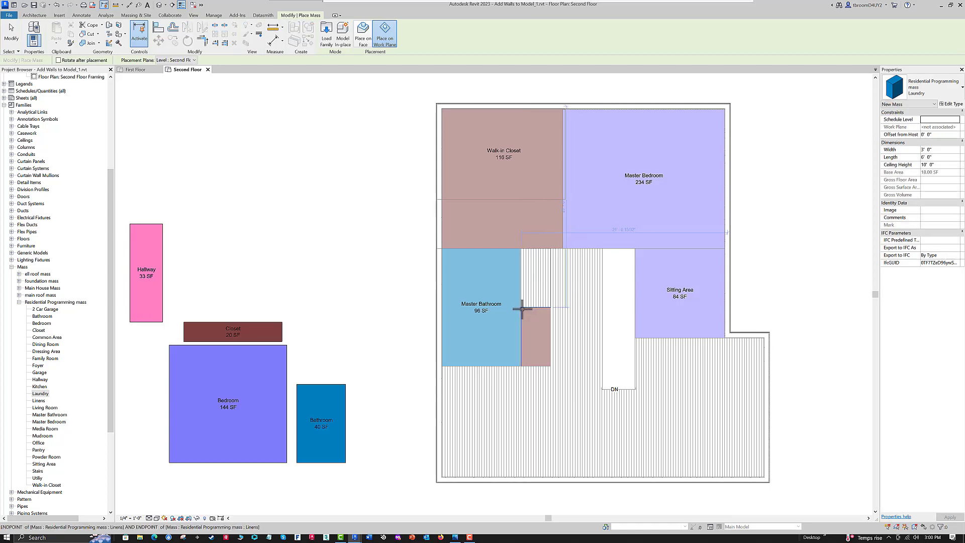
click(522, 309)
scroll(622, 277, up, 3)
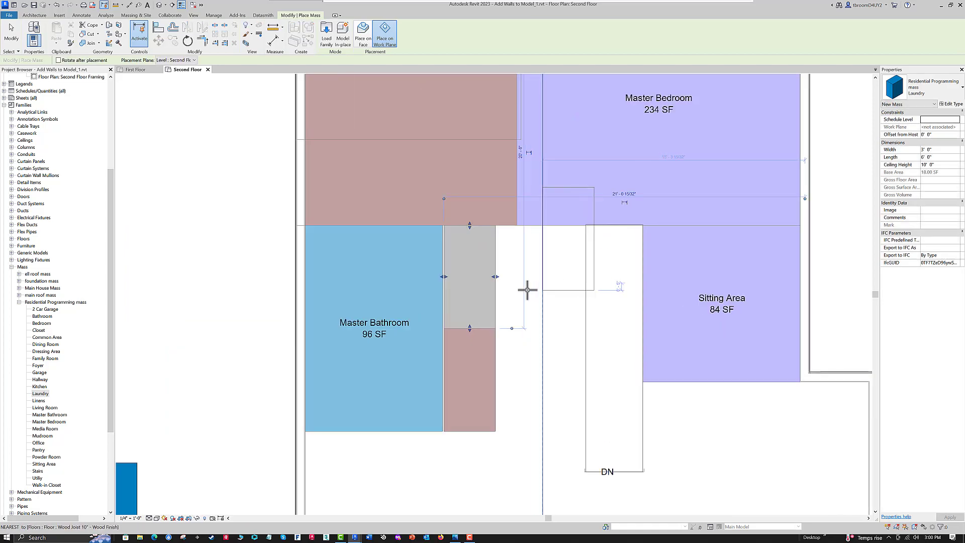
key(Escape)
key(Escape)
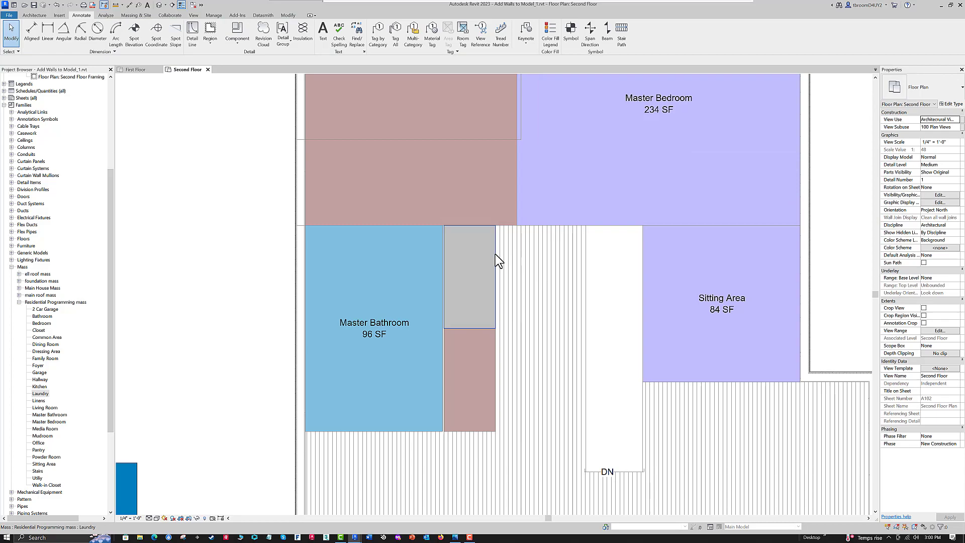
- Move the Bedroom mass into the house's lower left corner, against the inner faces of both exterior walls
scroll(502, 261, down, 2)
mouse_move(261, 275)
middle_down()
mouse_move(316, 267)
mouse_move(299, 258)
middle_up()
scroll(307, 261, down, 2)
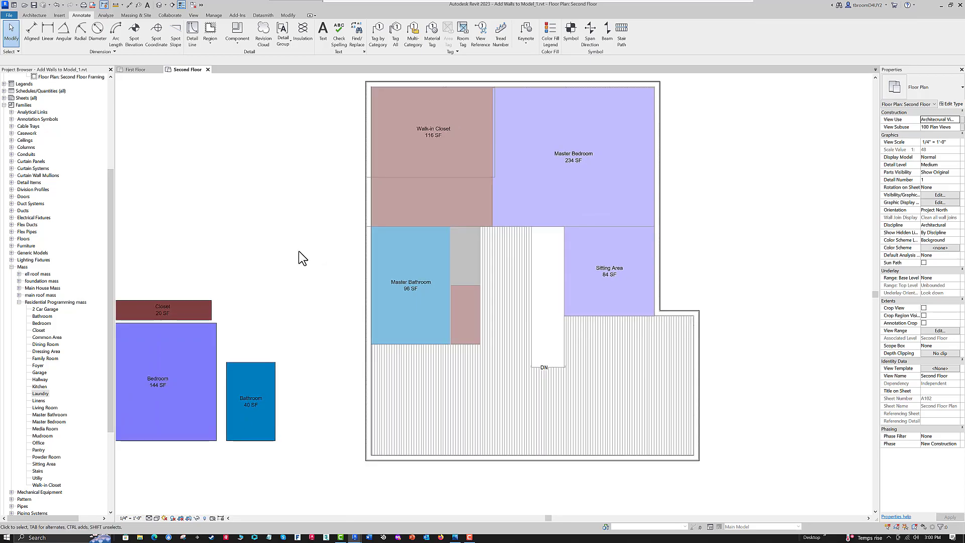
mouse_move(299, 252)
middle_down()
mouse_move(340, 269)
mouse_move(396, 261)
middle_up()
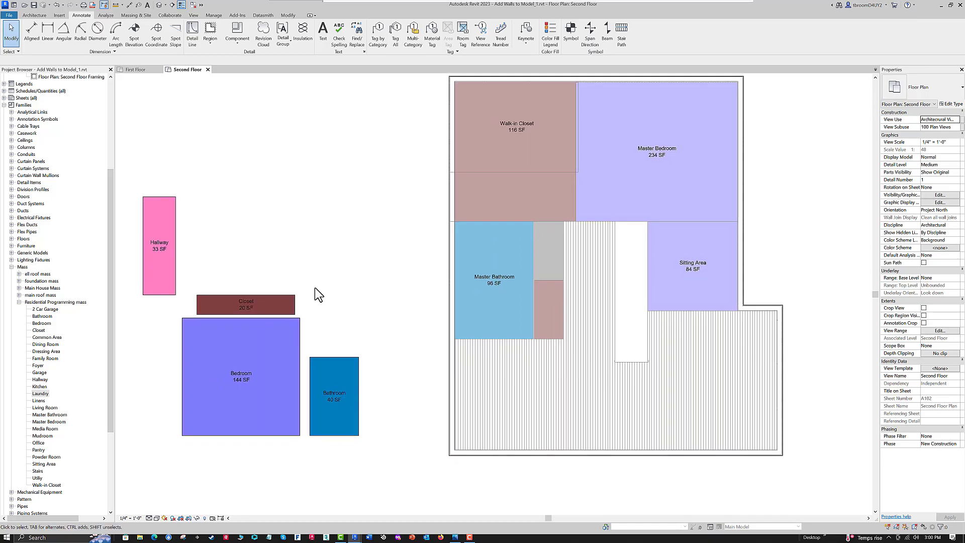
click(299, 344)
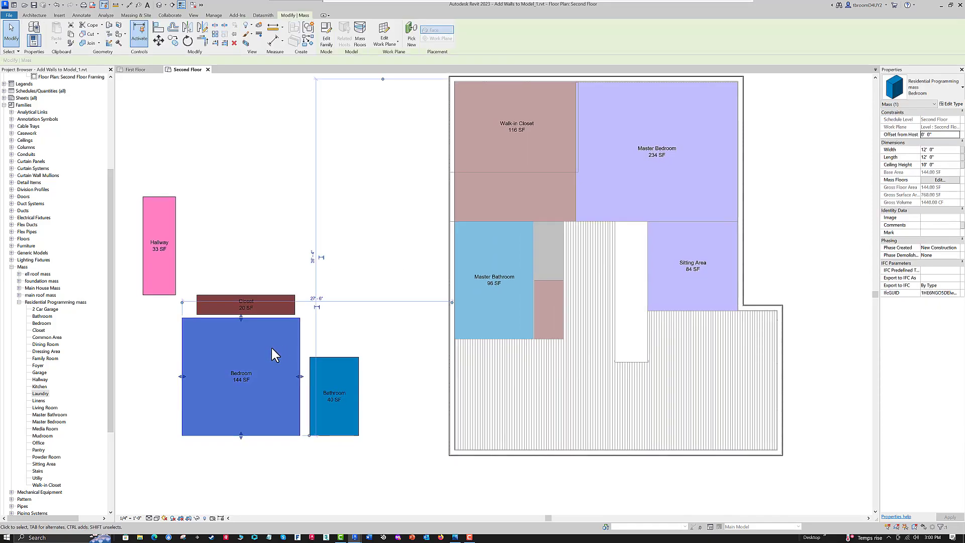
drag(226, 405, 457, 448)
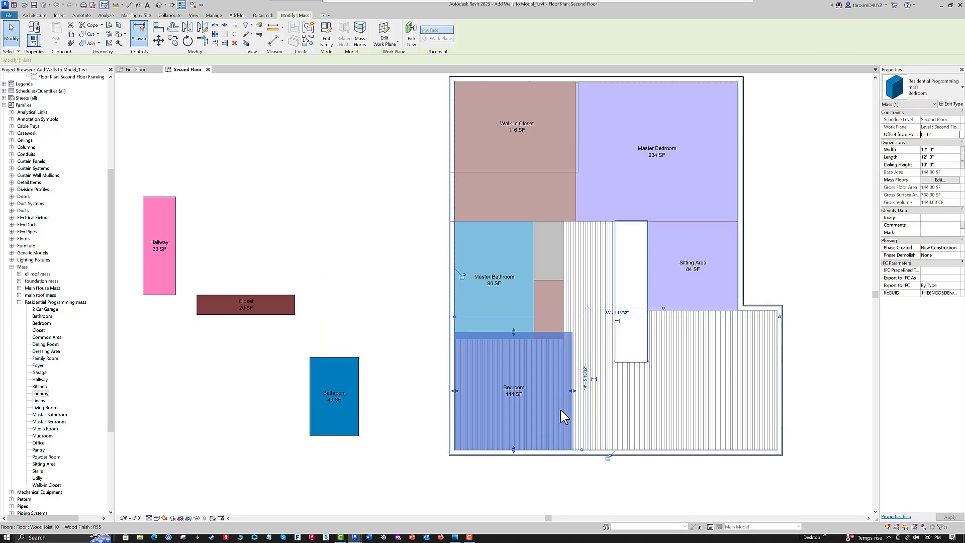
right_click(546, 415)
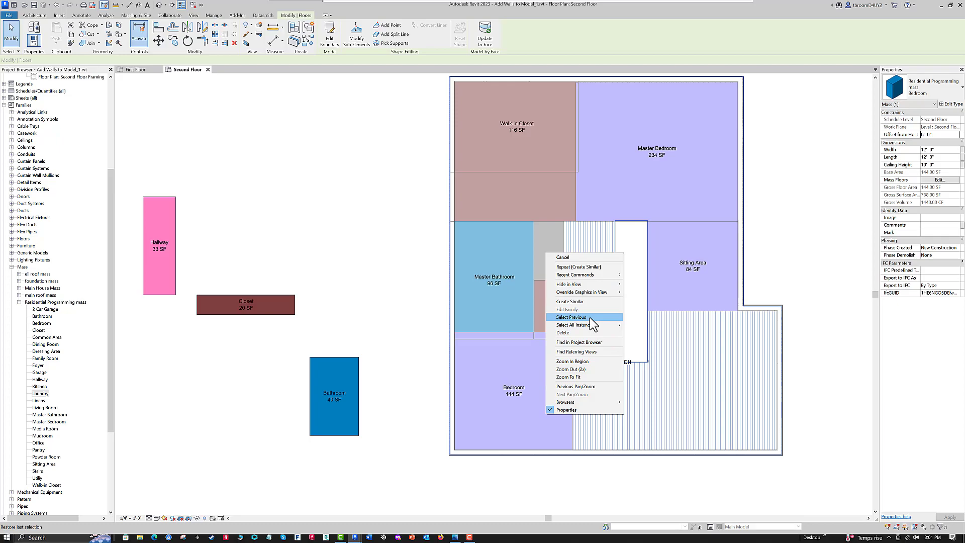
click(586, 301)
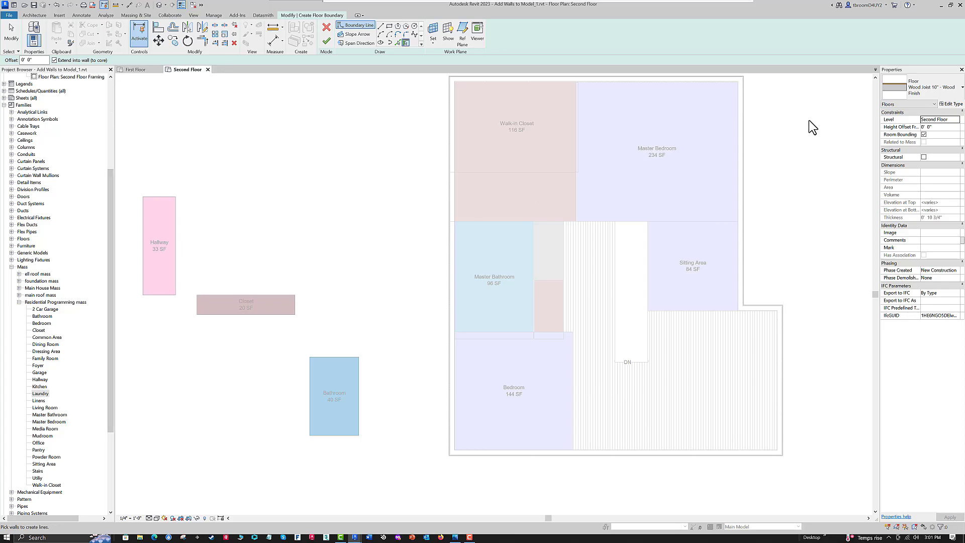
click(326, 27)
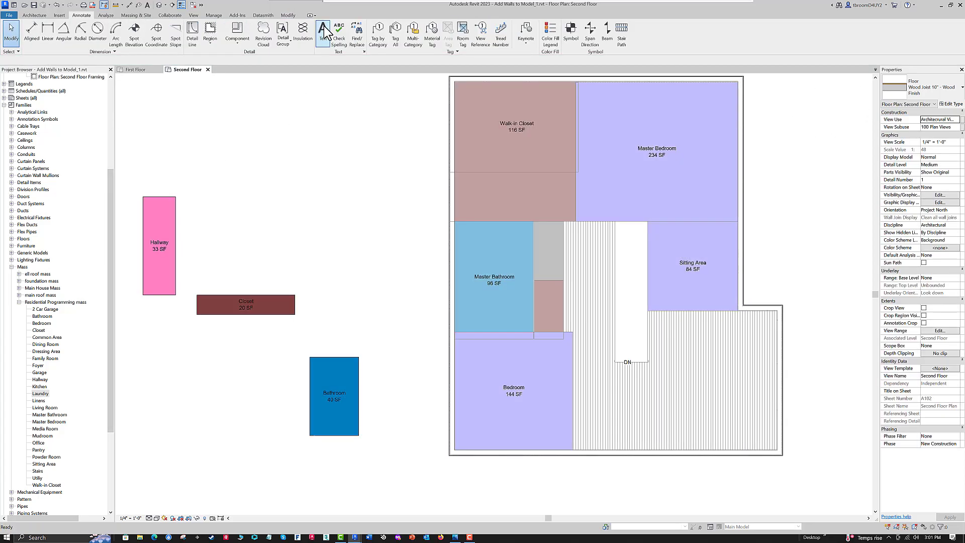
- Create a similar Bedroom mass in the house's lower right corner and extend its right edge to the exterior wall
click(573, 429)
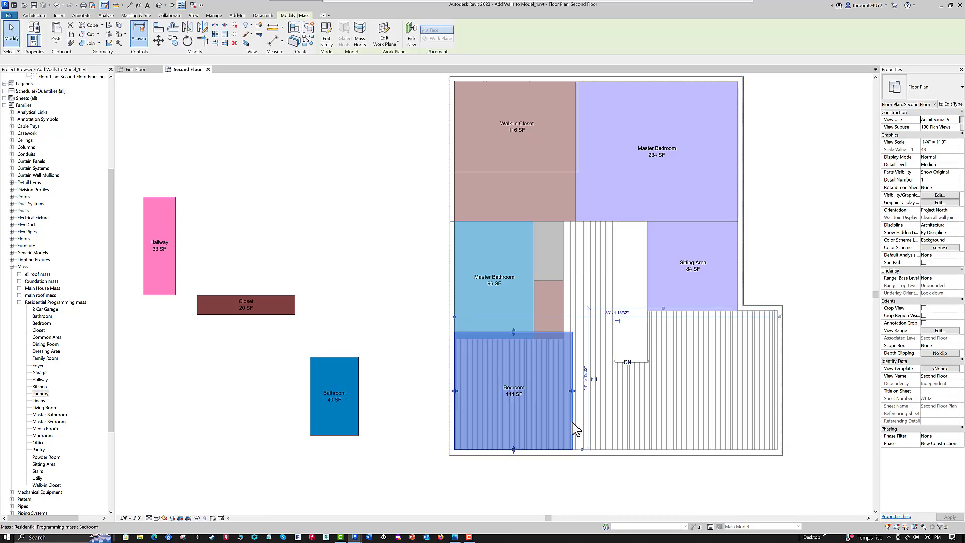
right_click(576, 427)
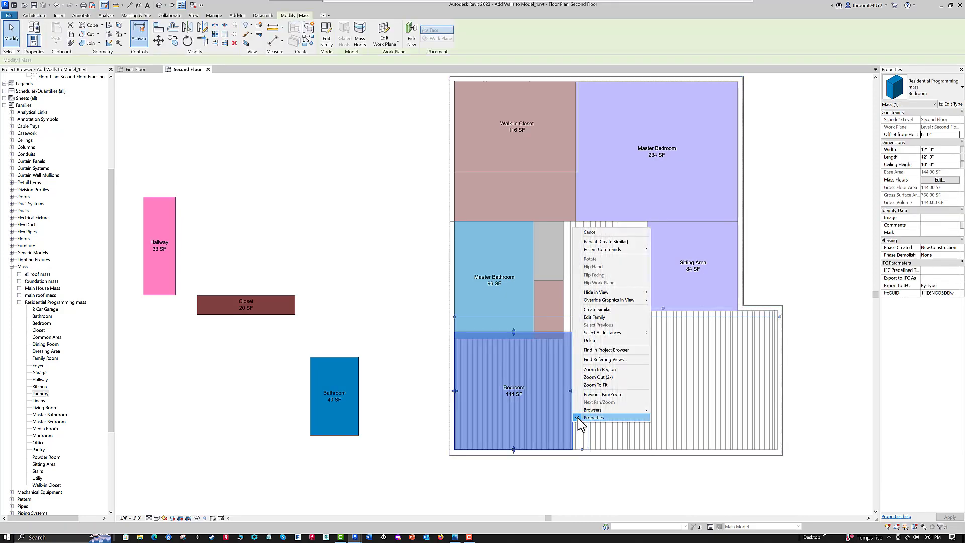
click(596, 309)
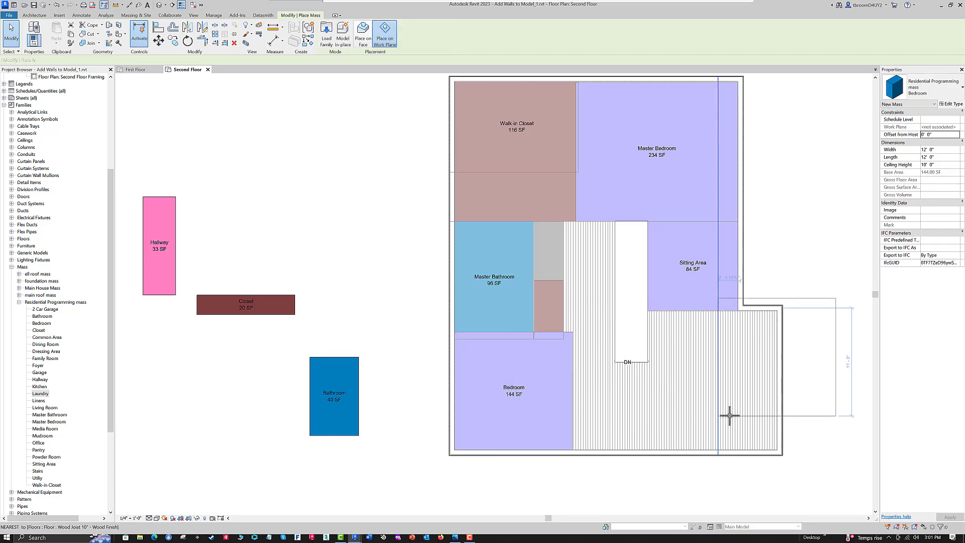
click(656, 448)
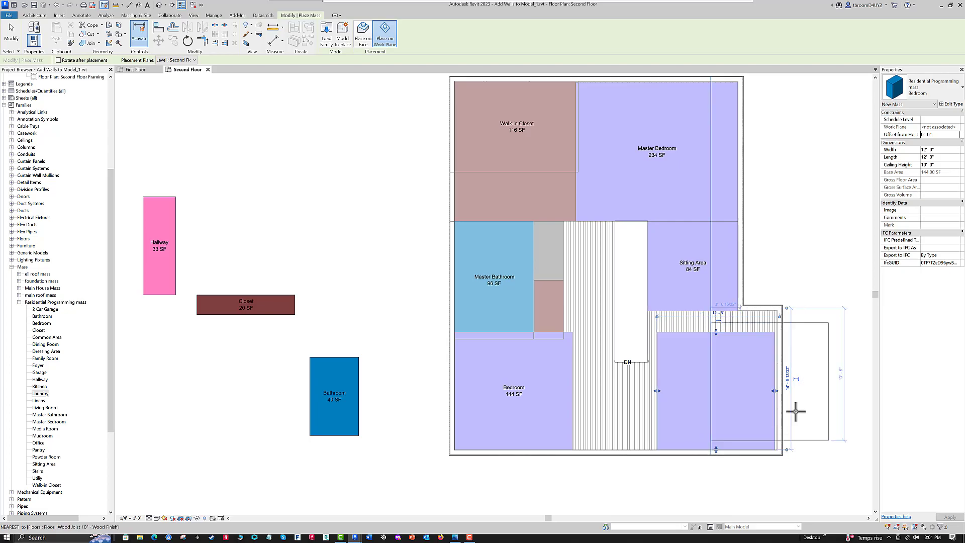
middle_drag(829, 395, 777, 415)
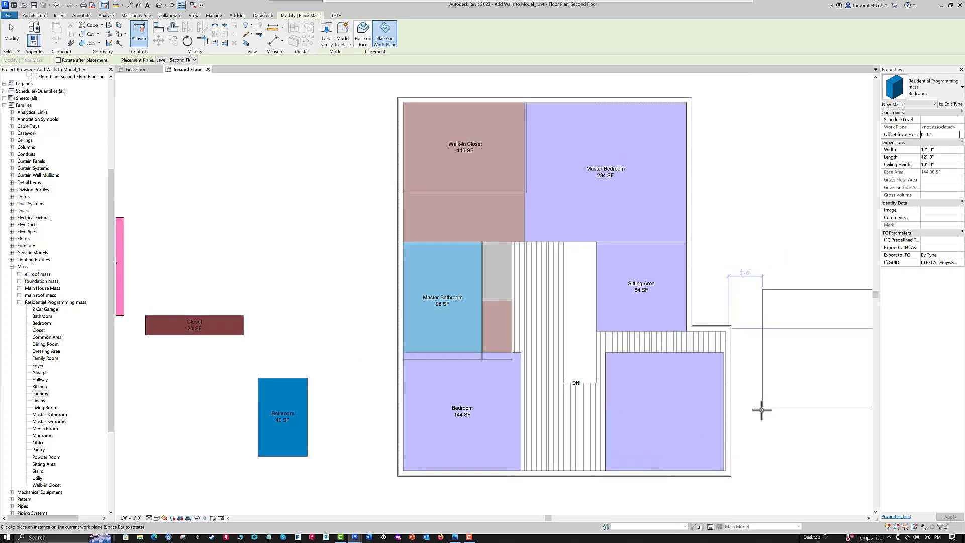
key(Escape)
click(687, 355)
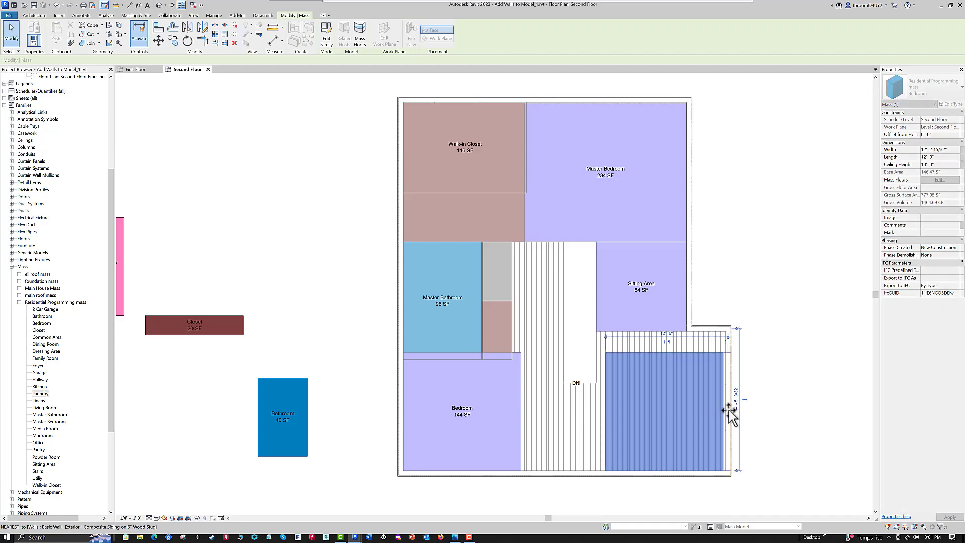
key(Escape)
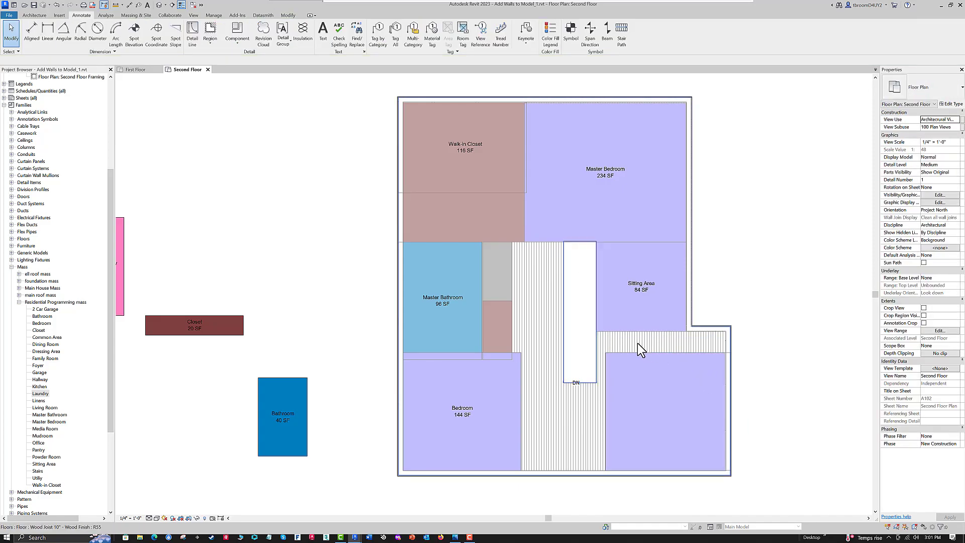
- Move the Closet mass directly below the Sitting Area, against the right exterior wall, and stretch it to the stair opening, 13' 1 219/256" long
click(221, 331)
drag(226, 330, 713, 352)
scroll(738, 351, up, 2)
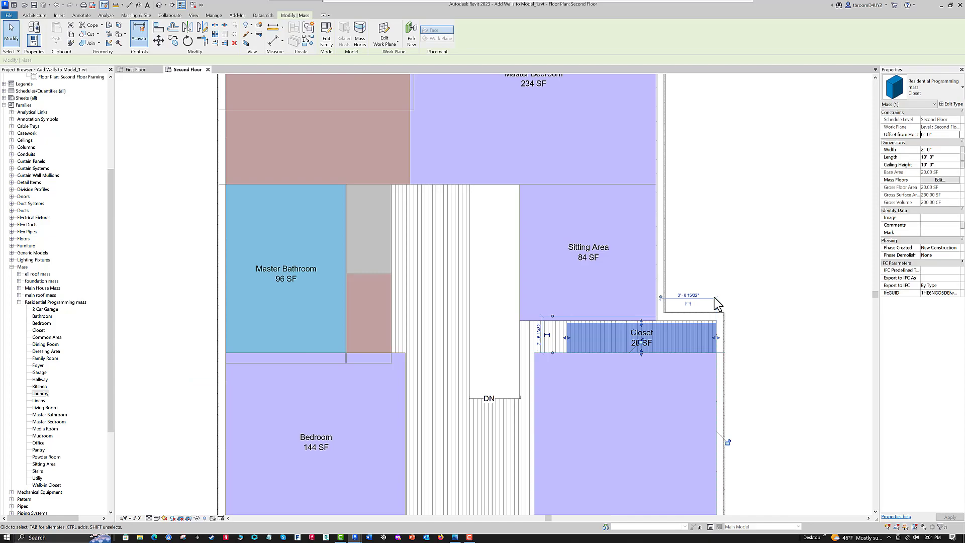
key(Up)
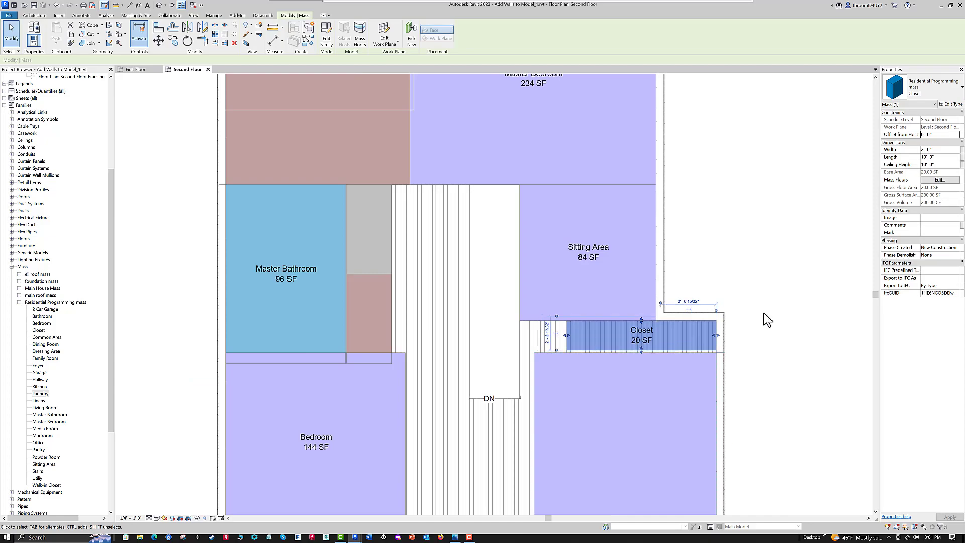
drag(564, 335, 522, 336)
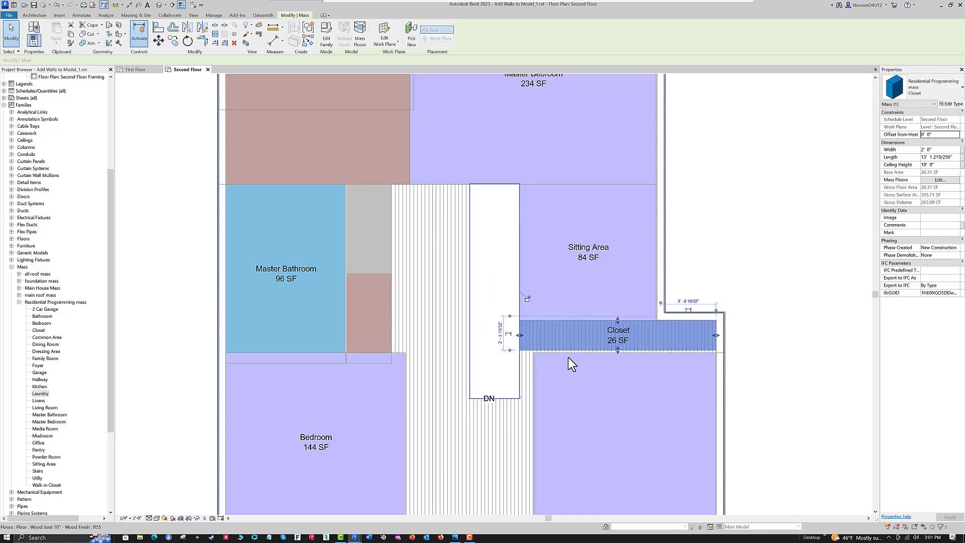
click(557, 377)
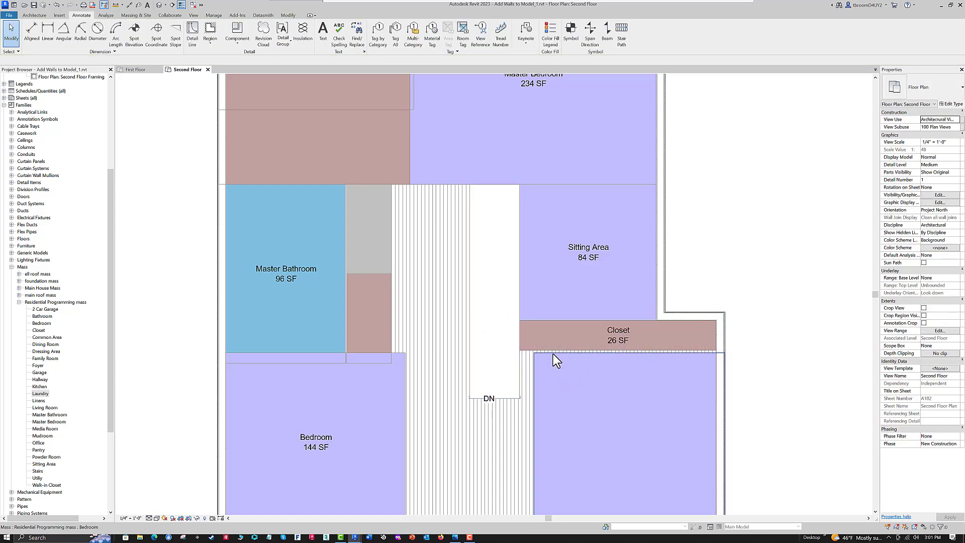
- Fit the lower right Bedroom to the wall's inner face and the Closet's lower and left edges, about 13' 3" wide and 12' 2" long
click(632, 357)
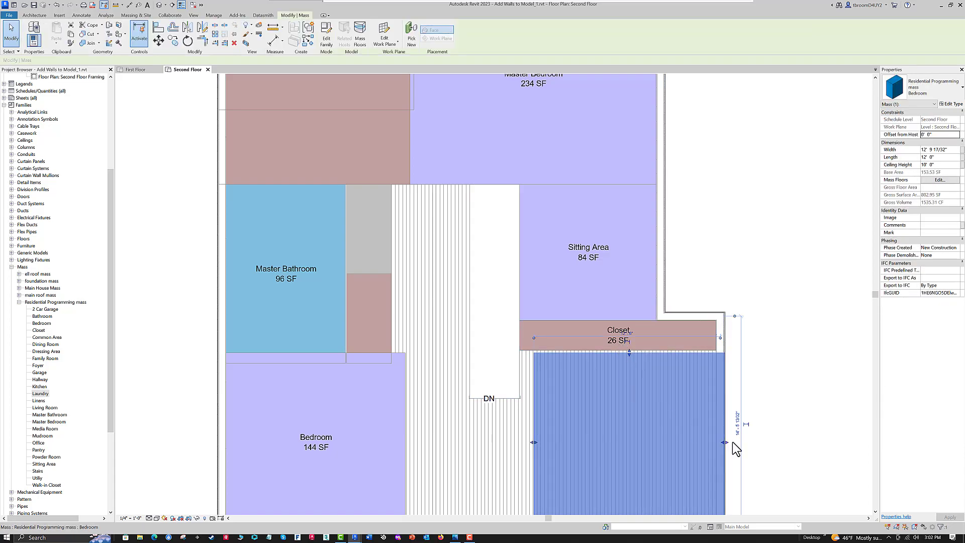
drag(724, 361, 716, 361)
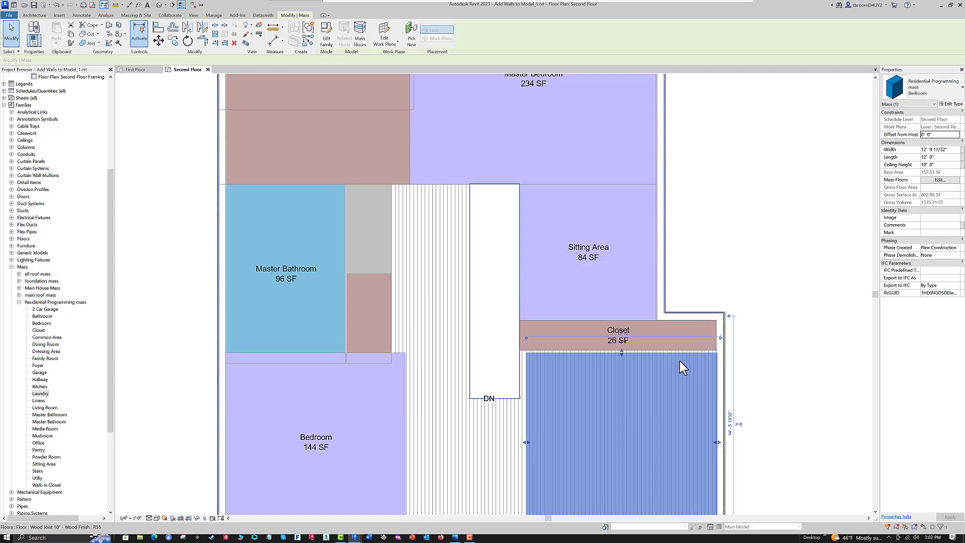
drag(621, 351, 618, 350)
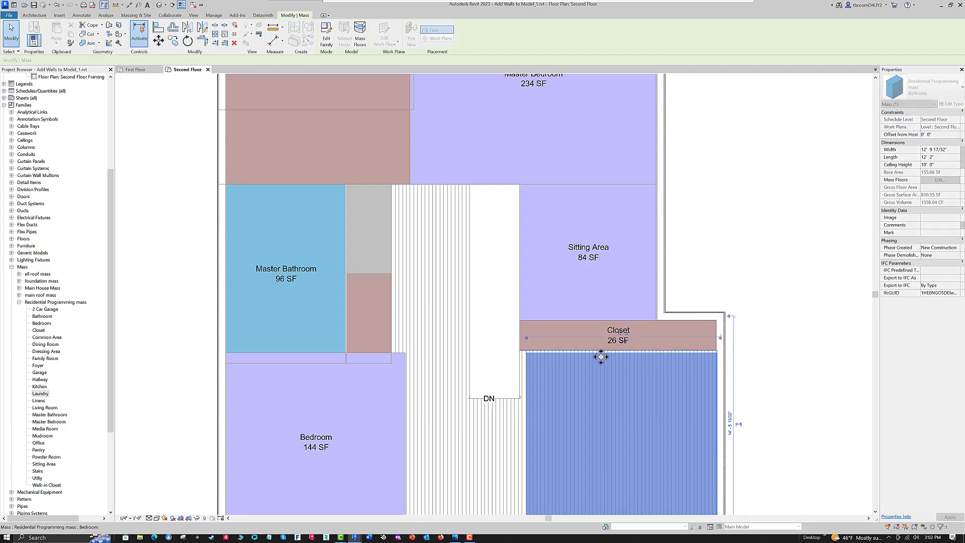
drag(523, 442, 517, 441)
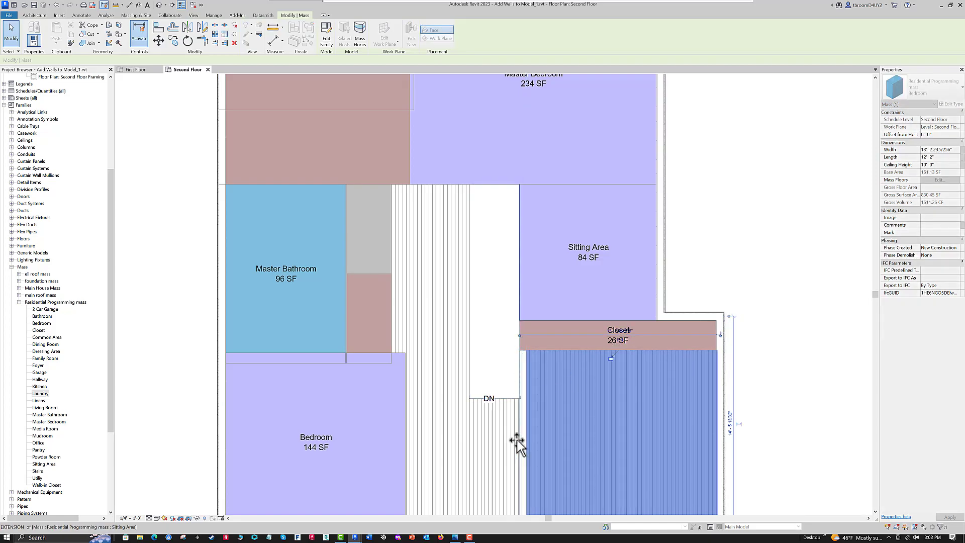
click(782, 312)
- Pull the lower left Bedroom's top edge down to the Master Bathroom's bottom edge, making it 11' 3 13/32" long
scroll(783, 312, down, 5)
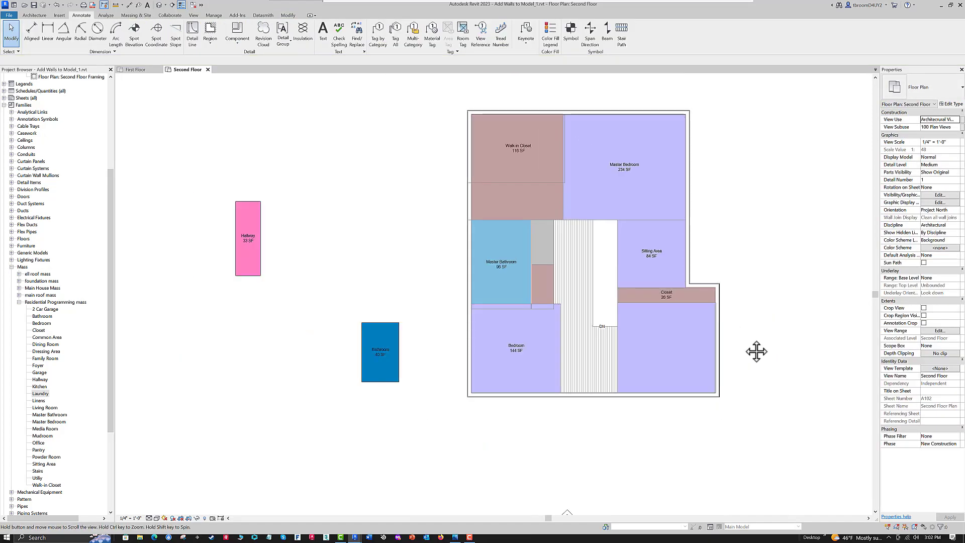
mouse_move(737, 361)
middle_down()
mouse_move(743, 393)
mouse_move(731, 376)
middle_up()
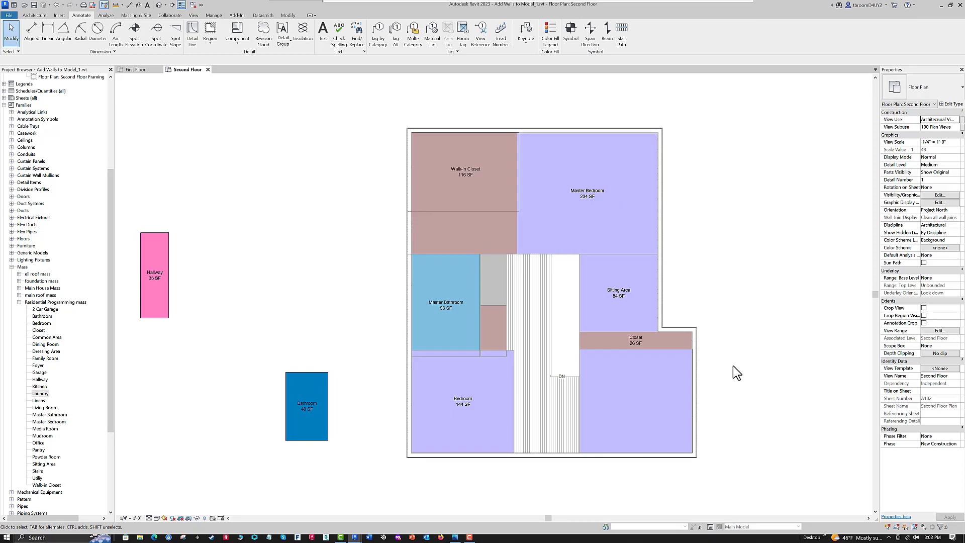
click(514, 383)
scroll(461, 365, up, 2)
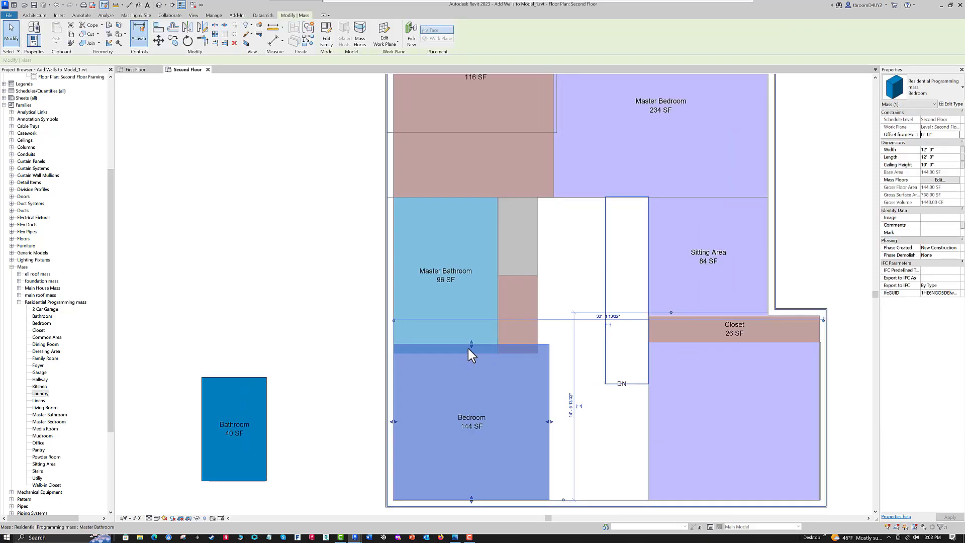
drag(467, 351, 465, 353)
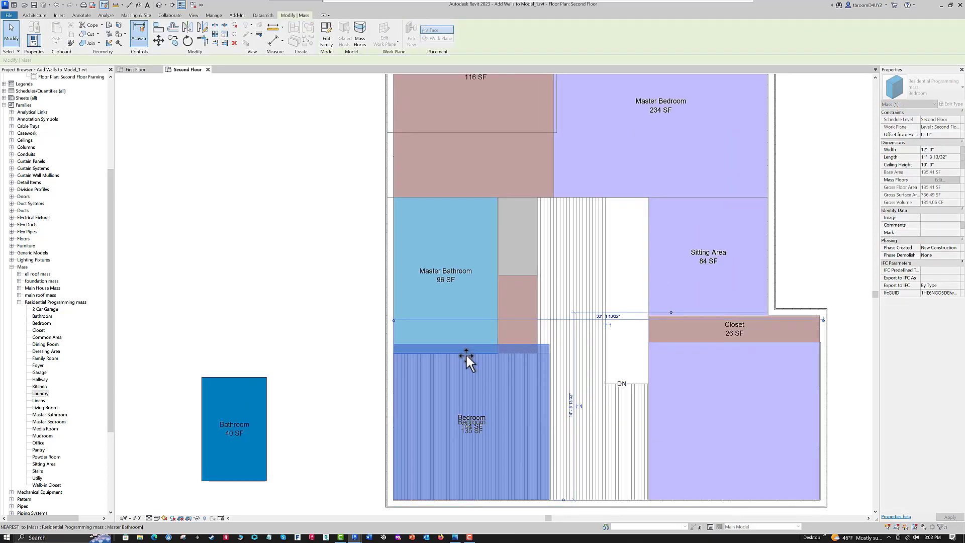
- Move the Bathroom mass into the house against the lower exterior wall and the lower left Bedroom's right edge
scroll(311, 317, down, 5)
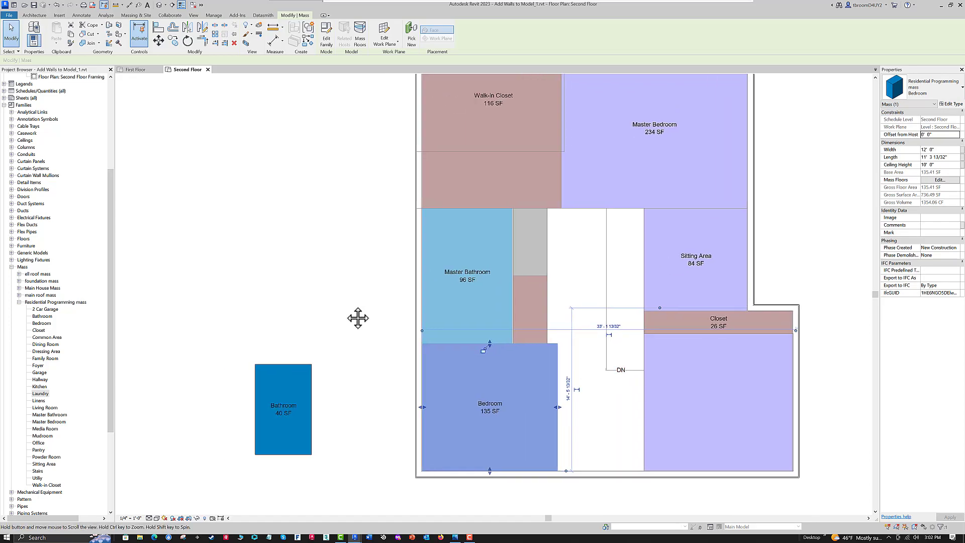
middle_drag(342, 306, 389, 326)
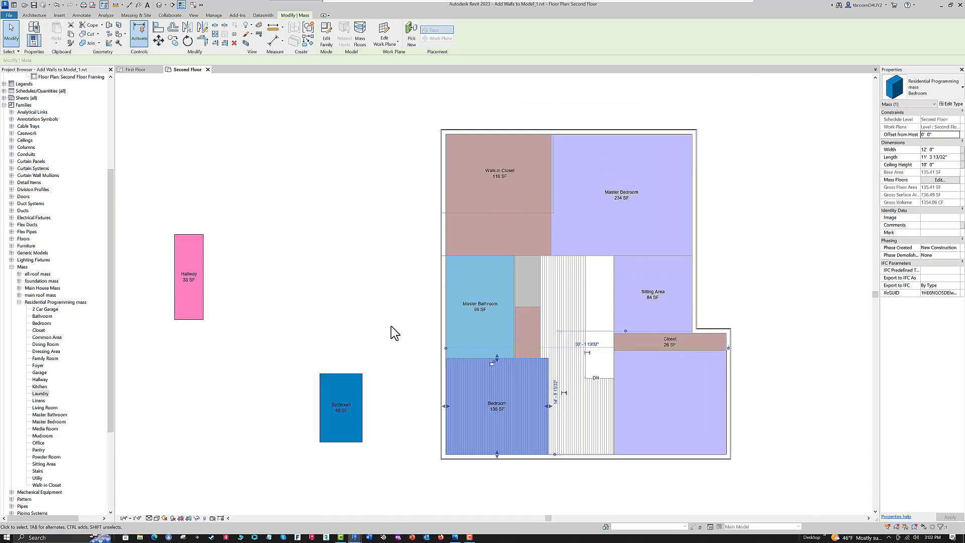
click(360, 380)
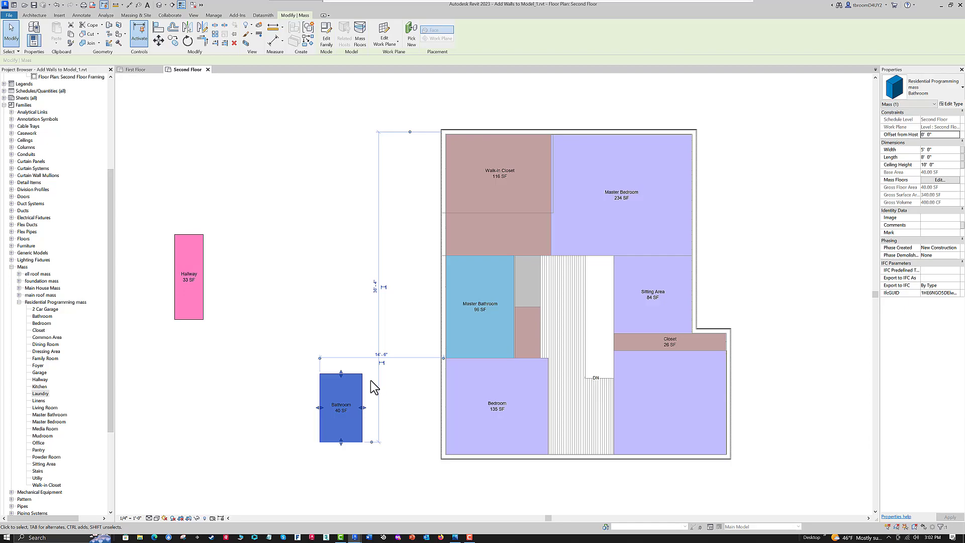
drag(362, 426, 583, 444)
scroll(583, 445, up, 3)
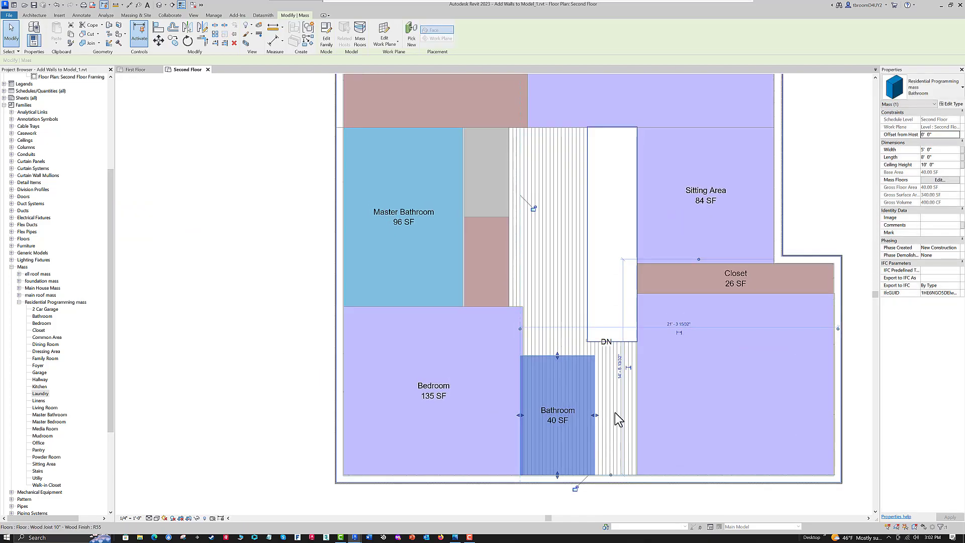
key(Right)
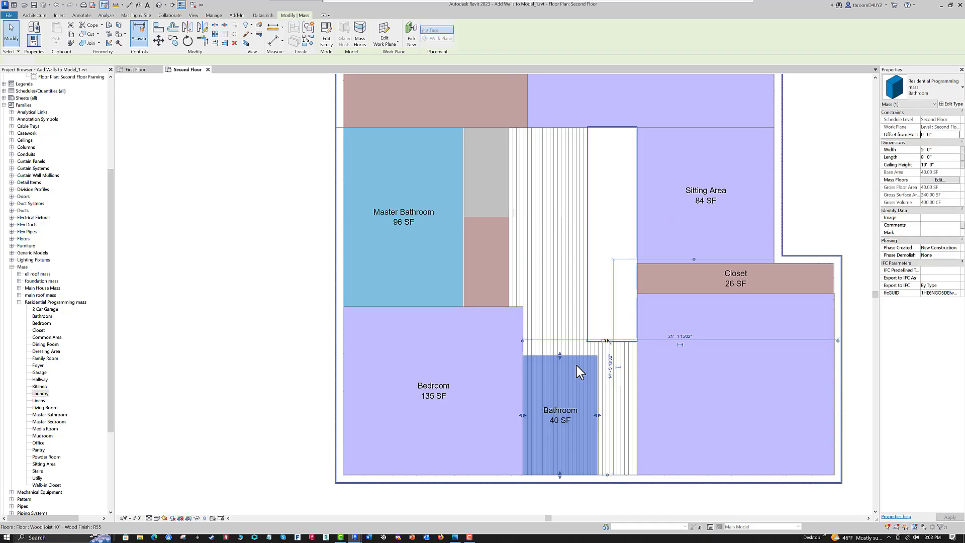
key(Escape)
scroll(576, 365, down, 2)
mouse_move(362, 325)
middle_down()
mouse_move(385, 340)
mouse_move(361, 347)
middle_up()
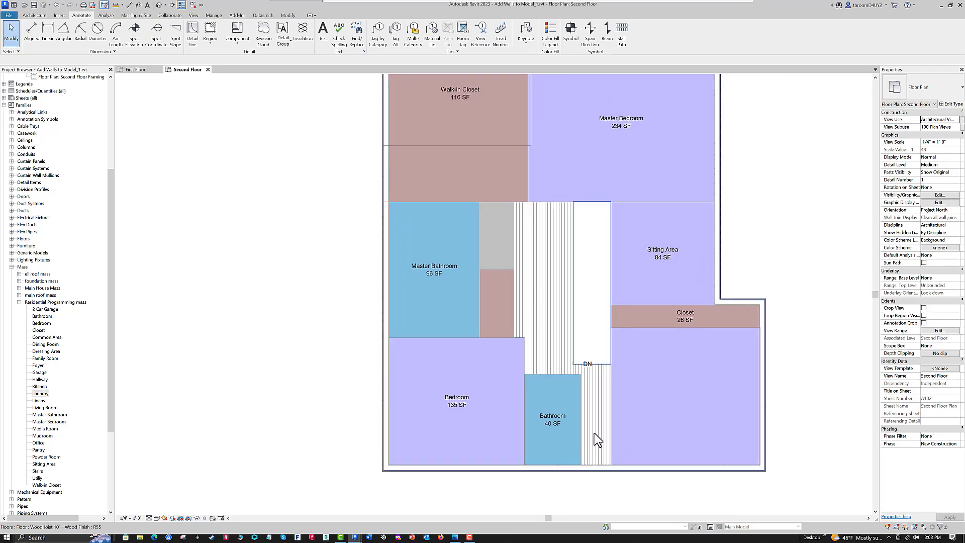
- Rotate the Bathroom mass 90 degrees about its center so its long side runs horizontally
click(580, 407)
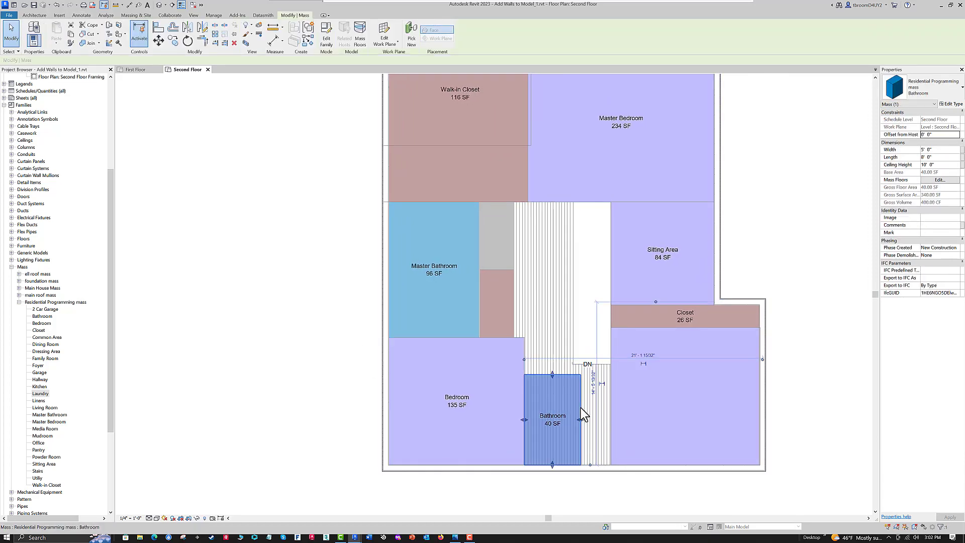
click(188, 42)
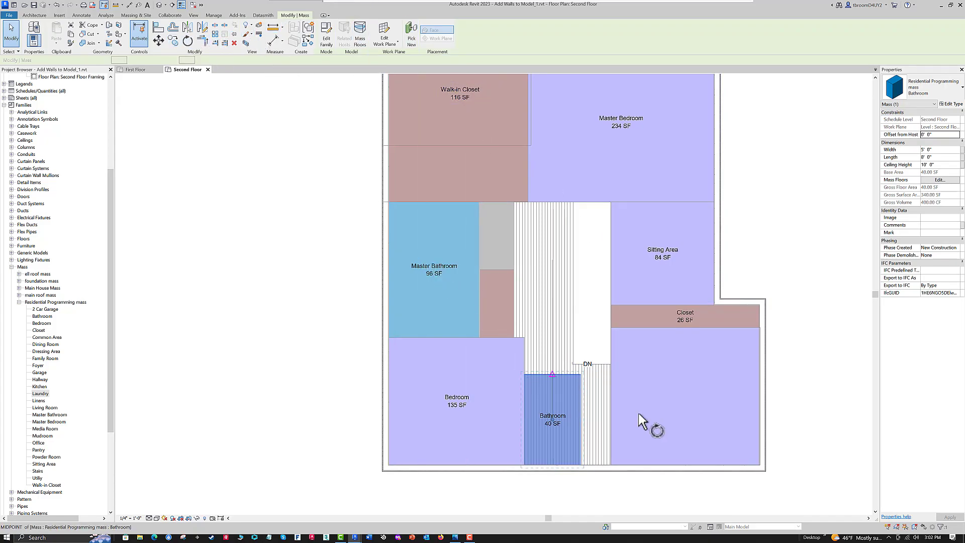
click(825, 412)
text(90)
key(Return)
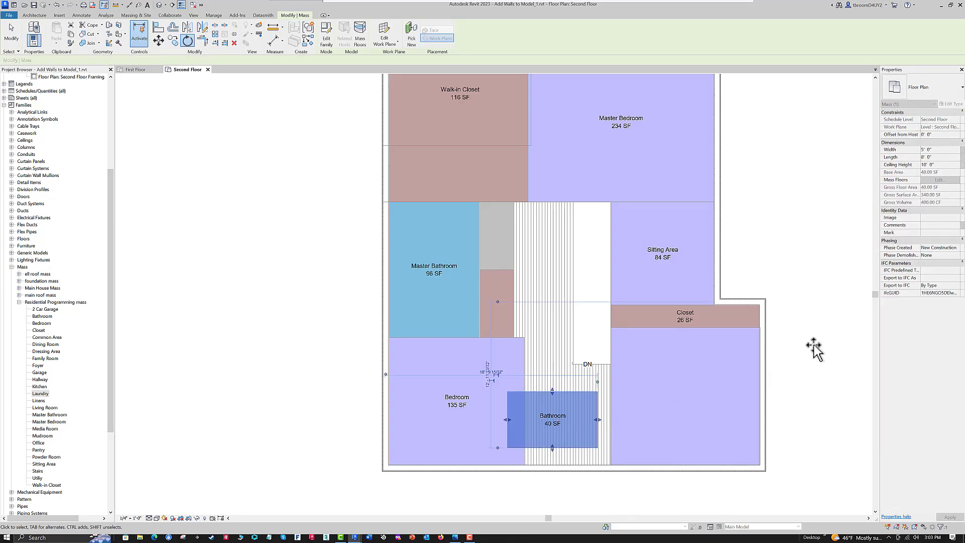
- Fit the Bathroom mass between the two lower Bedrooms against the lower wall, 7' 7 21/256" long, and extend its top edge to 6' 6 91/256" wide
drag(574, 447, 588, 466)
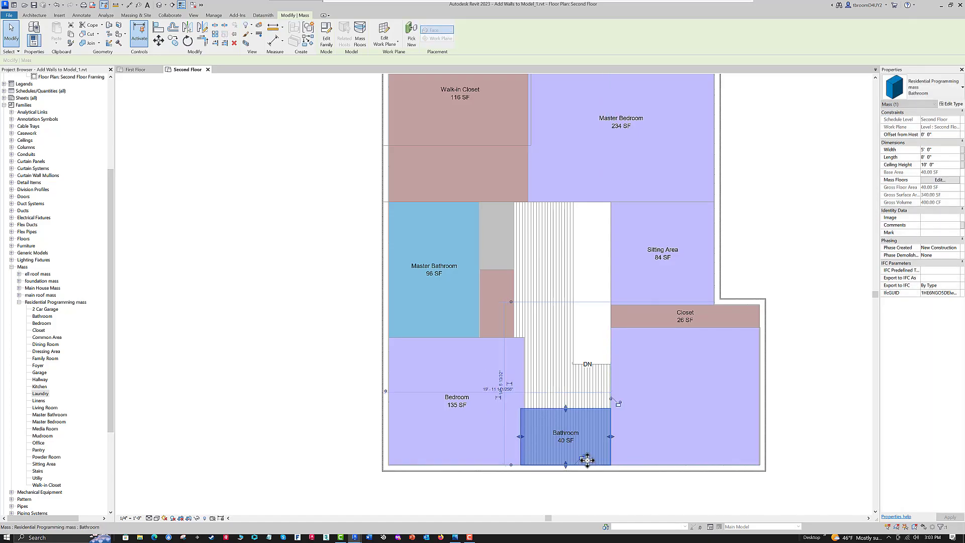
drag(520, 436, 529, 435)
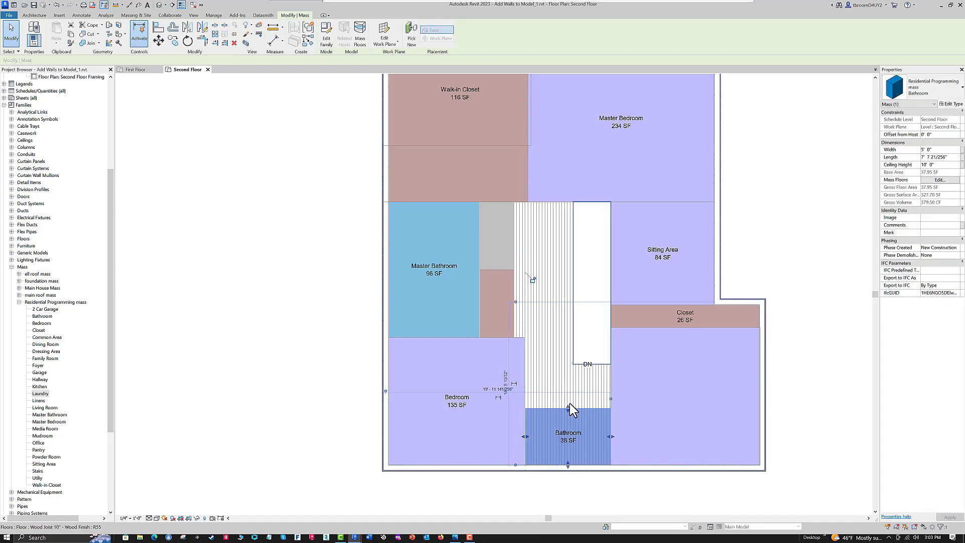
drag(566, 405, 563, 392)
scroll(634, 325, down, 2)
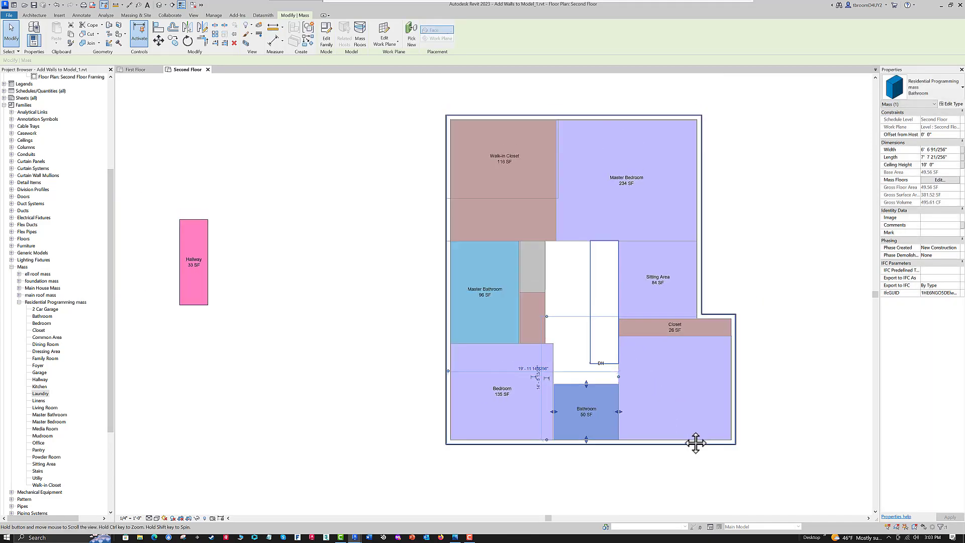
scroll(657, 429, up, 2)
key(Escape)
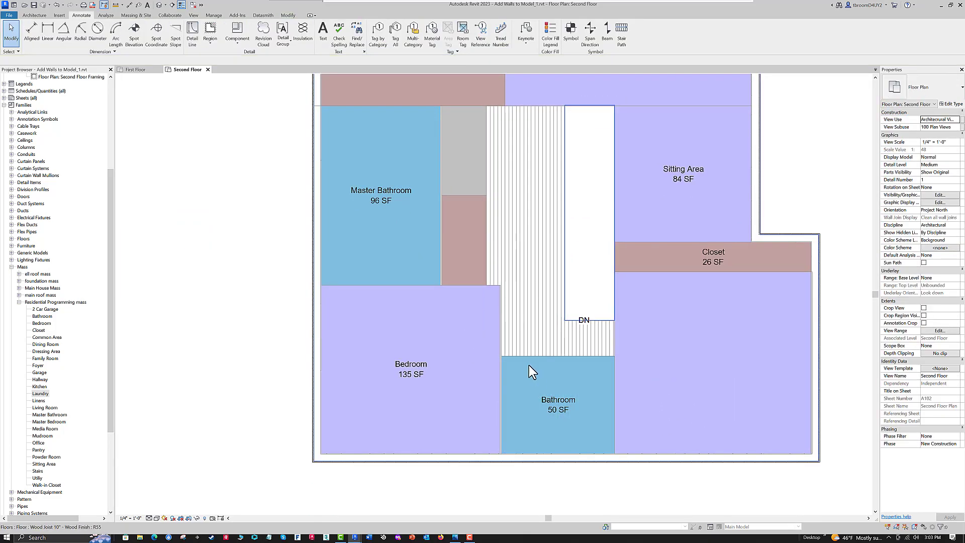
click(532, 396)
scroll(569, 427, down, 1)
middle_drag(569, 427, 575, 430)
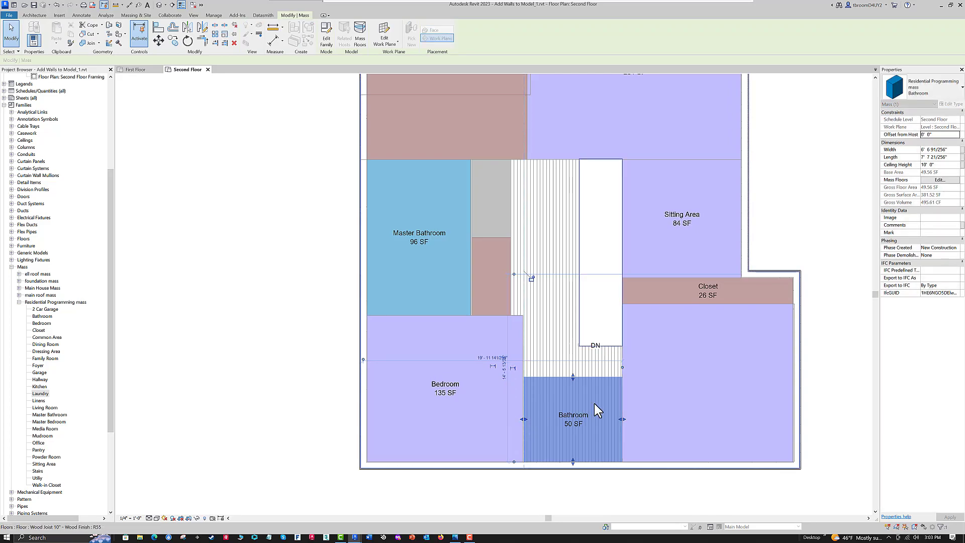
click(664, 392)
scroll(664, 393, down, 2)
middle_drag(437, 376, 442, 396)
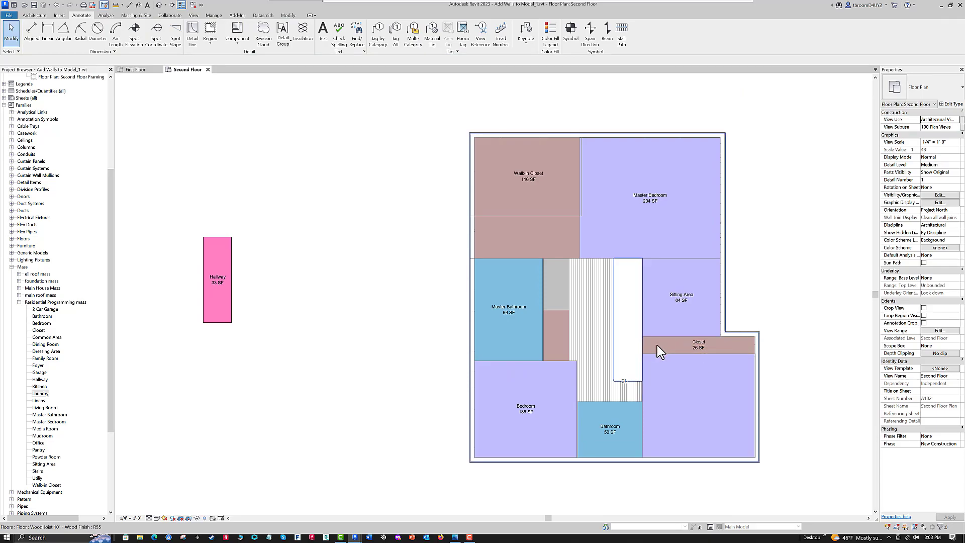
- Create a similar mass from the Closet below the Sitting Area and place it horizontally over the upper part of the lower left Bedroom
click(643, 348)
right_click(643, 349)
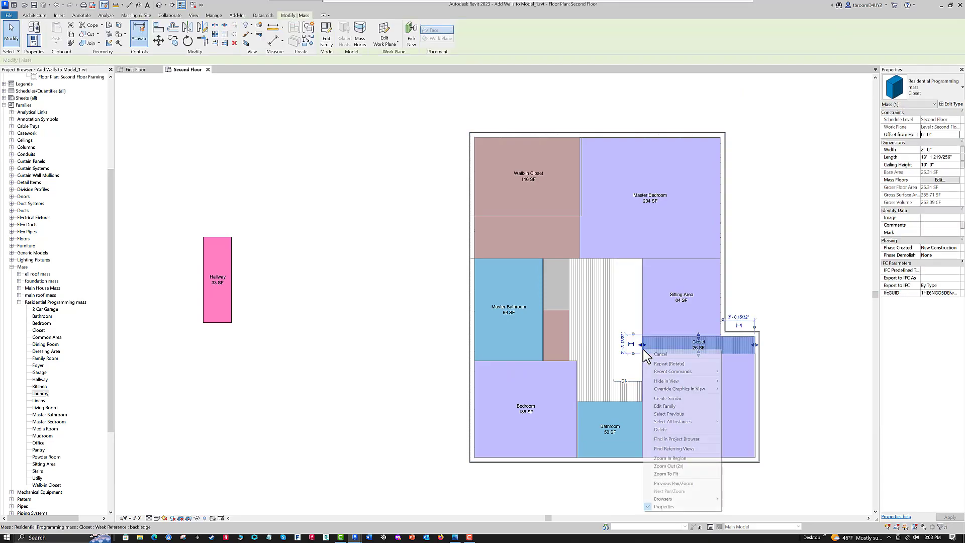
click(673, 399)
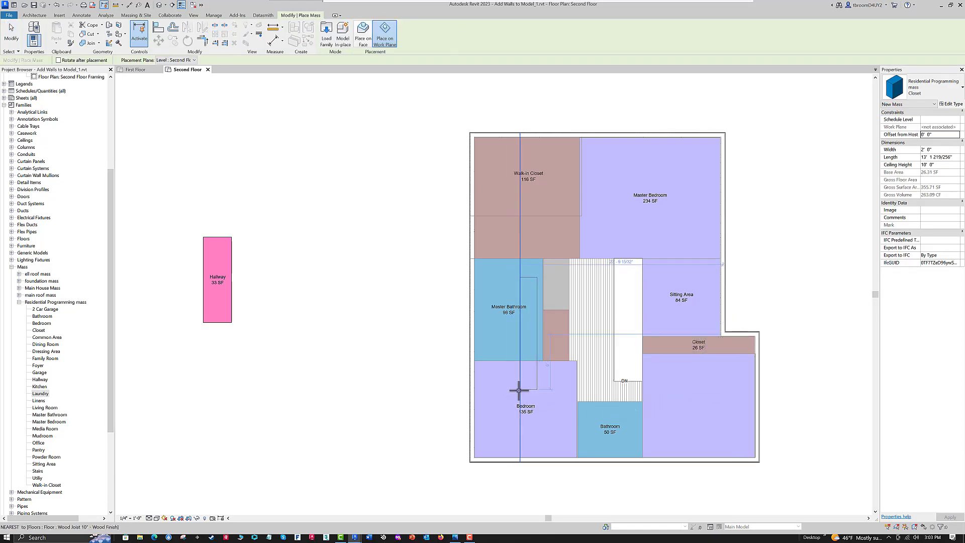
key(space)
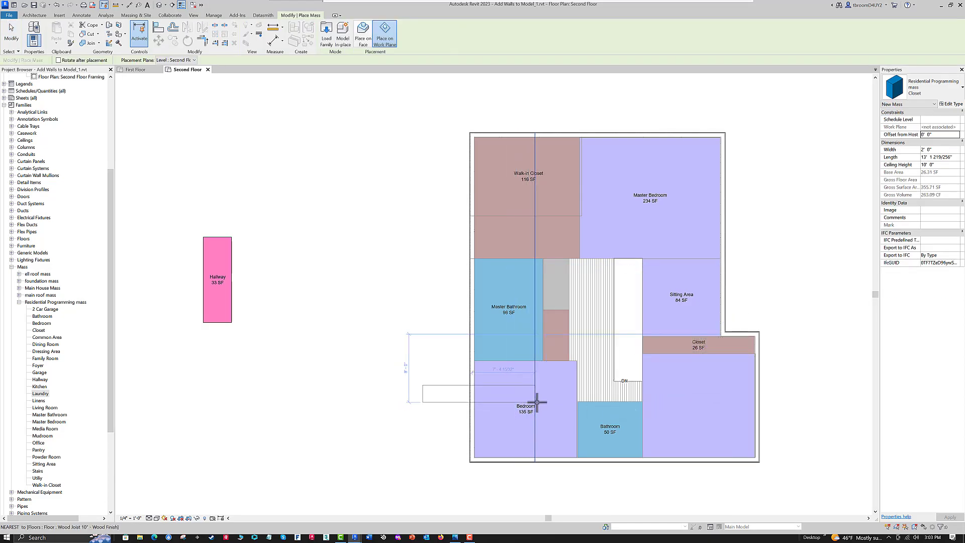
click(575, 380)
scroll(178, 341, up, 3)
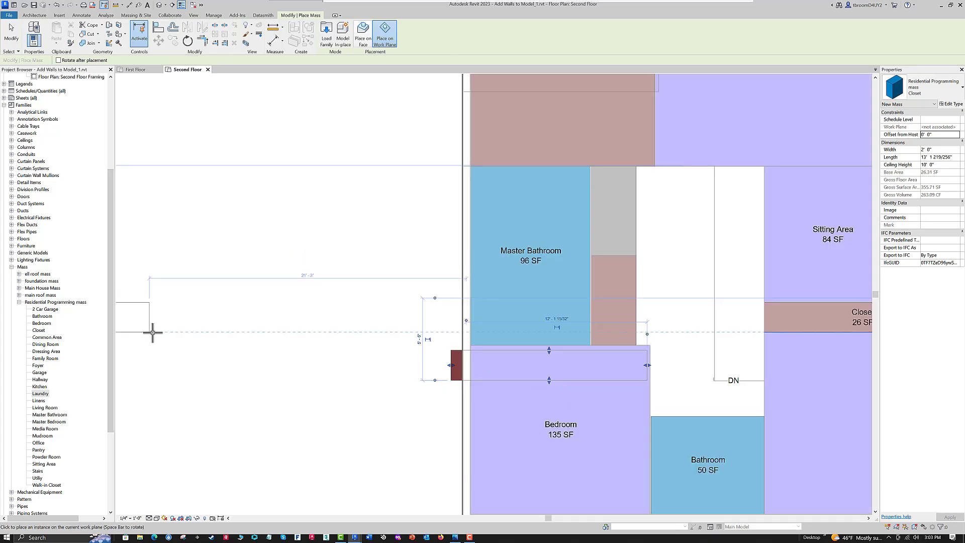
key(Escape)
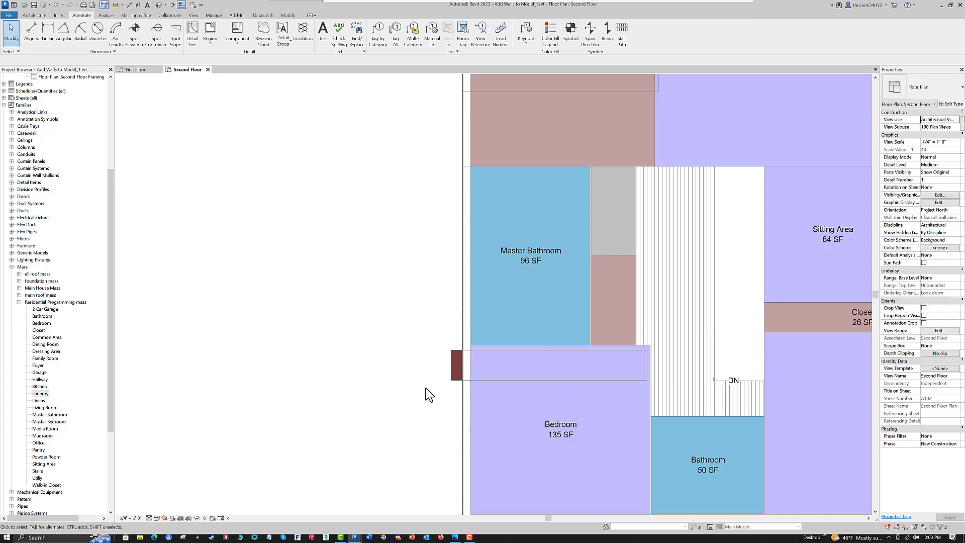
- Nudge the new Closet up to the Master Bathroom's bottom edge and fit its ends to the left wall's inner face and the Bathroom's left edge
click(457, 378)
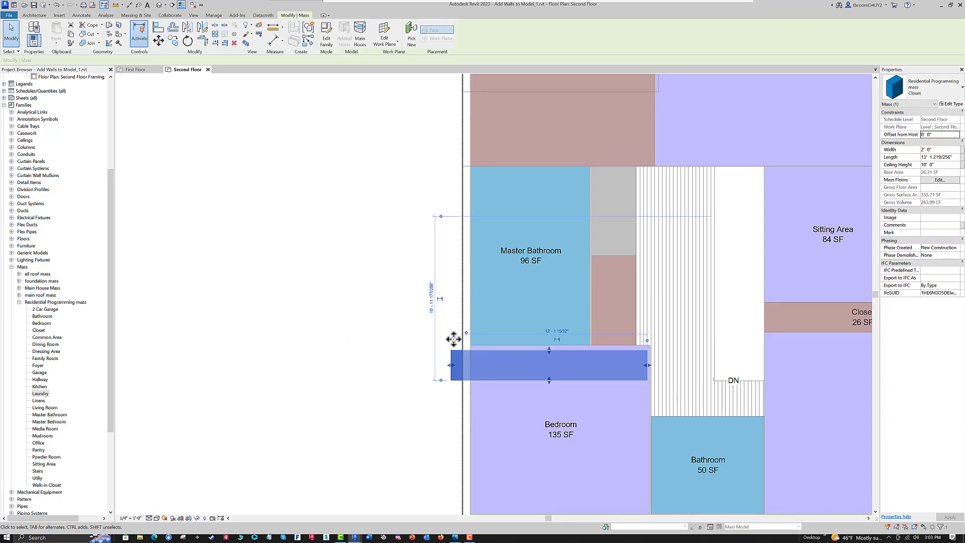
key(Up)
key(Up)
key(Up)
key(Up)
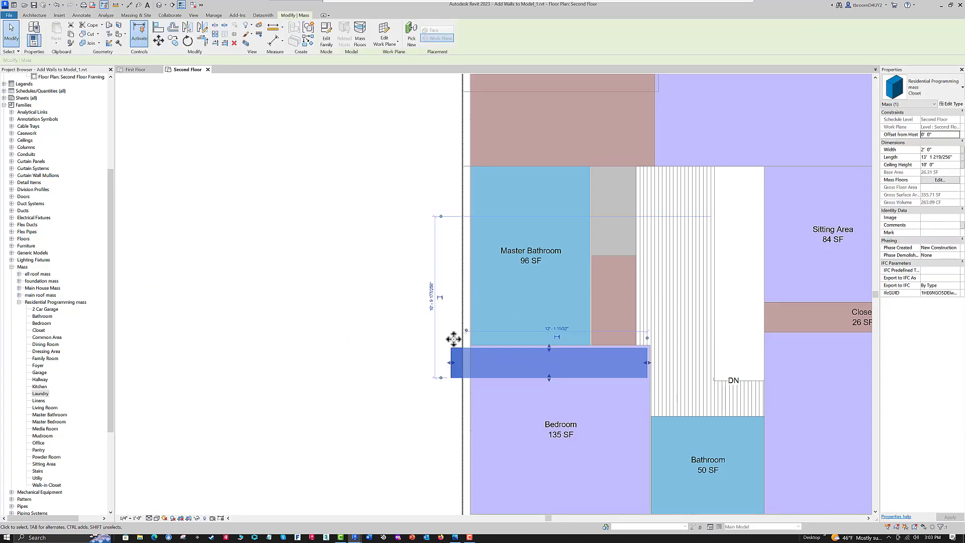
drag(648, 359, 652, 361)
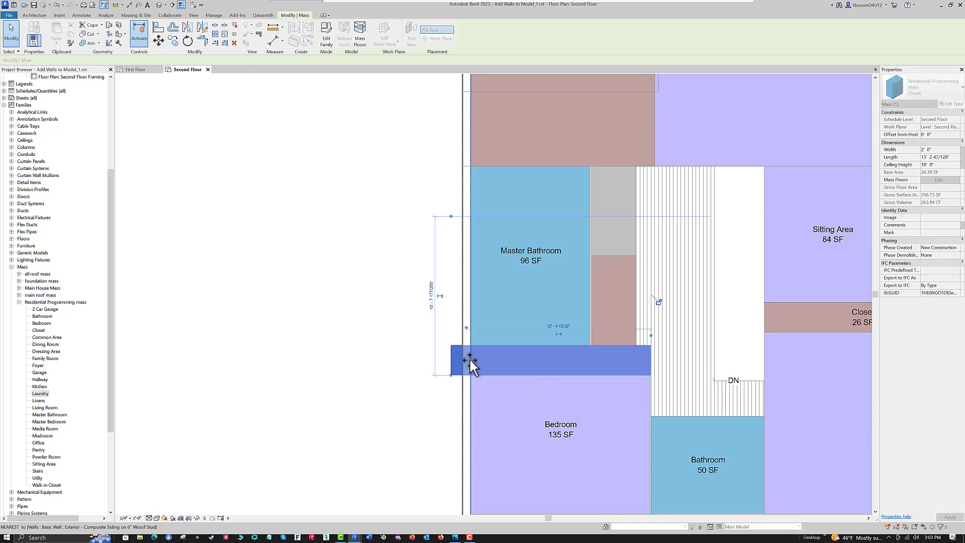
click(409, 369)
scroll(412, 370, down, 1)
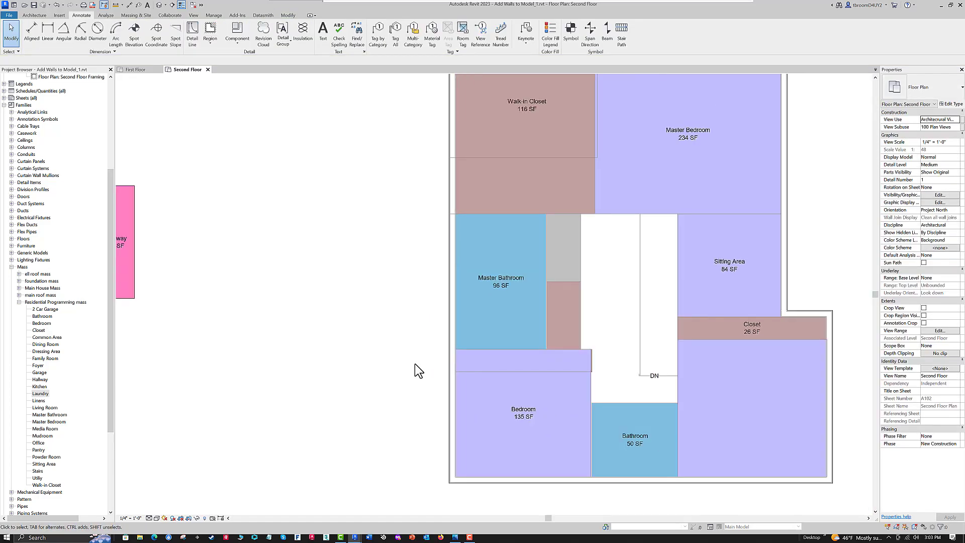
- Pull the lower left Bedroom's top edge down to the new Closet's bottom edge, making it 9' 3 13/32" long
click(591, 387)
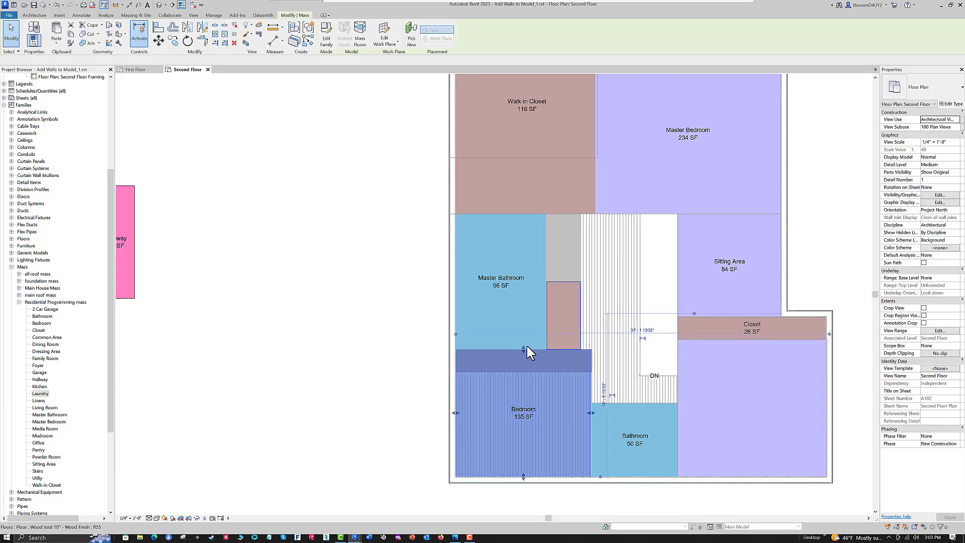
drag(523, 351, 523, 372)
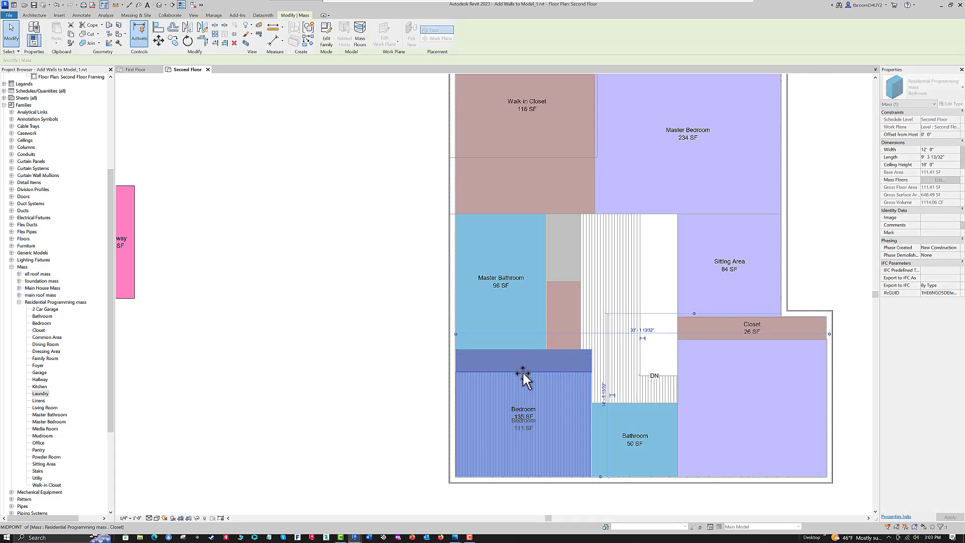
click(381, 367)
scroll(396, 372, down, 1)
middle_drag(397, 373, 400, 381)
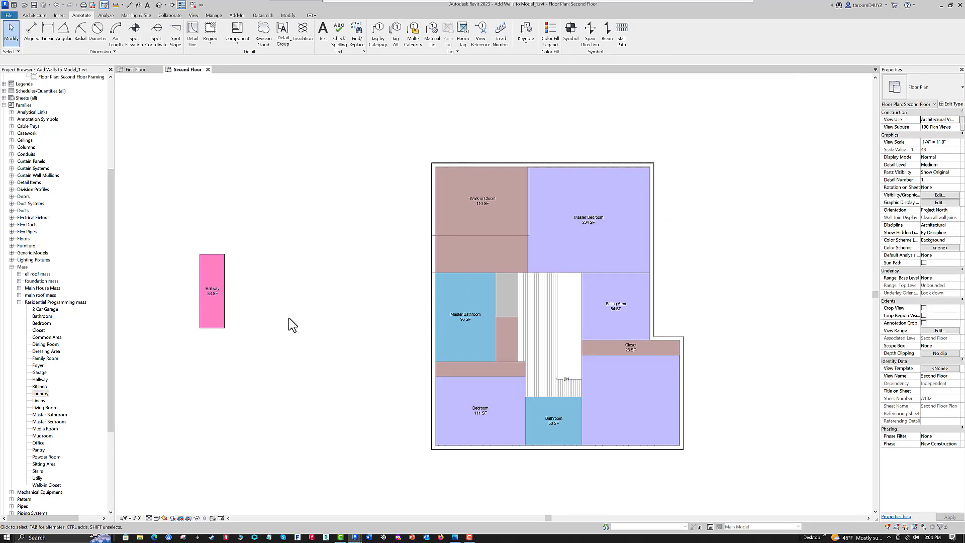
- Move the Hallway mass into the space beside the stair opening, with its top edge at the Master Bedroom's bottom edge
click(211, 336)
key(Escape)
click(216, 322)
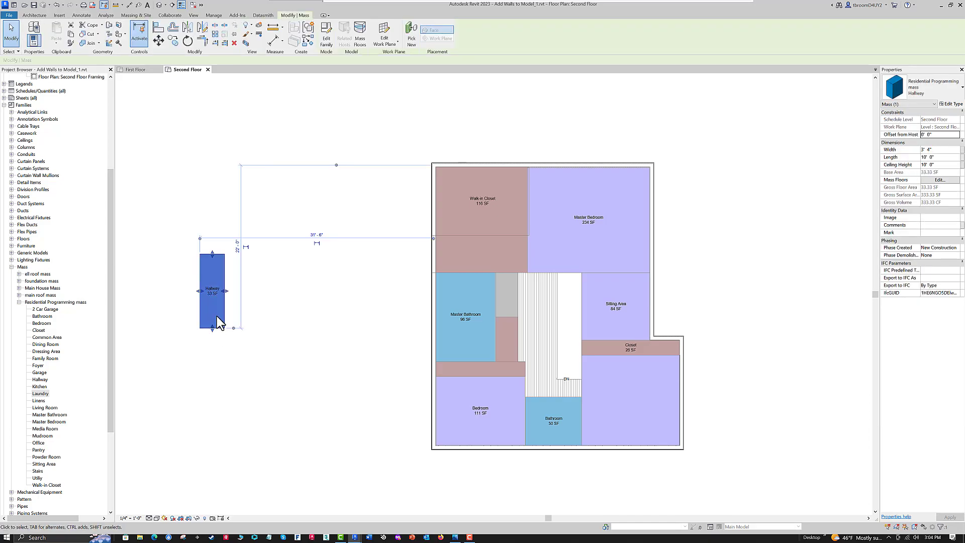
drag(217, 327, 555, 348)
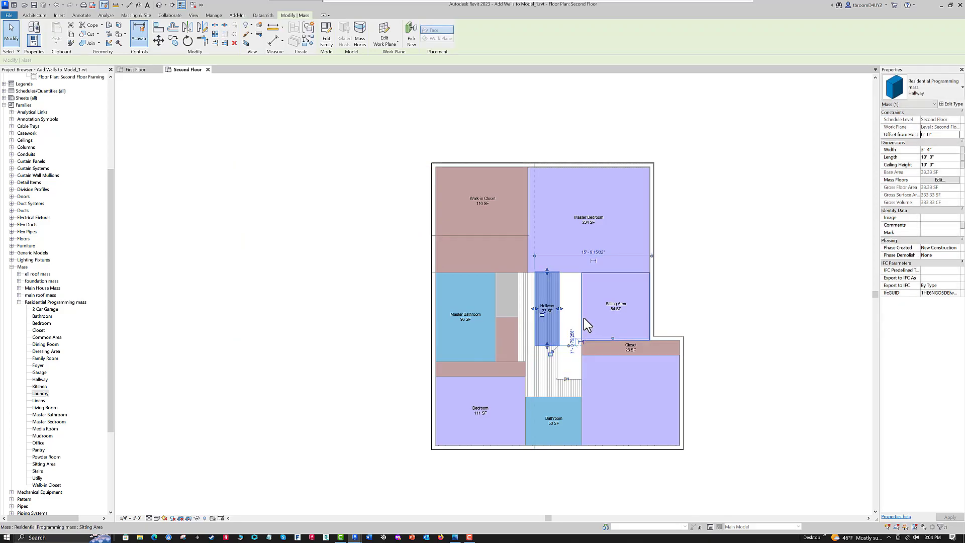
scroll(586, 322, up, 1)
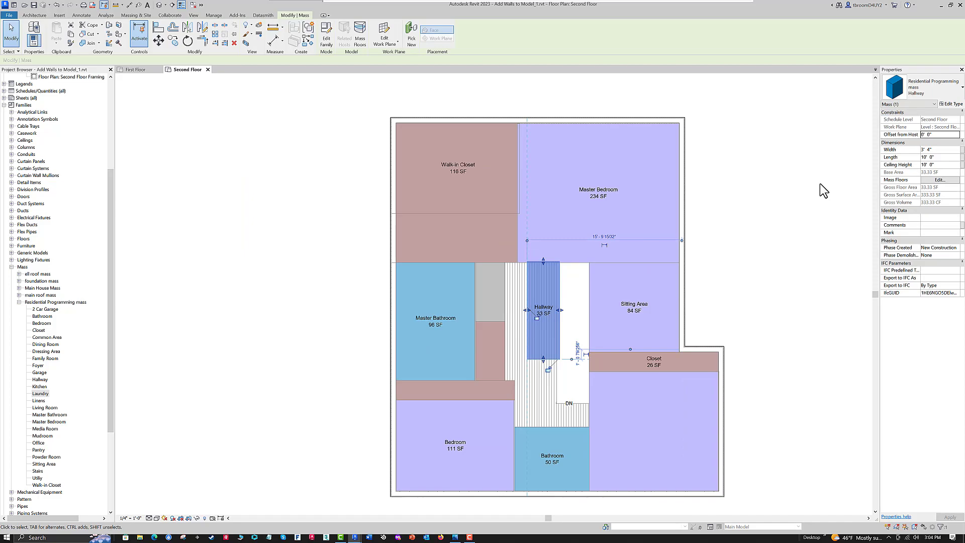
key(Down)
middle_drag(797, 169, 802, 183)
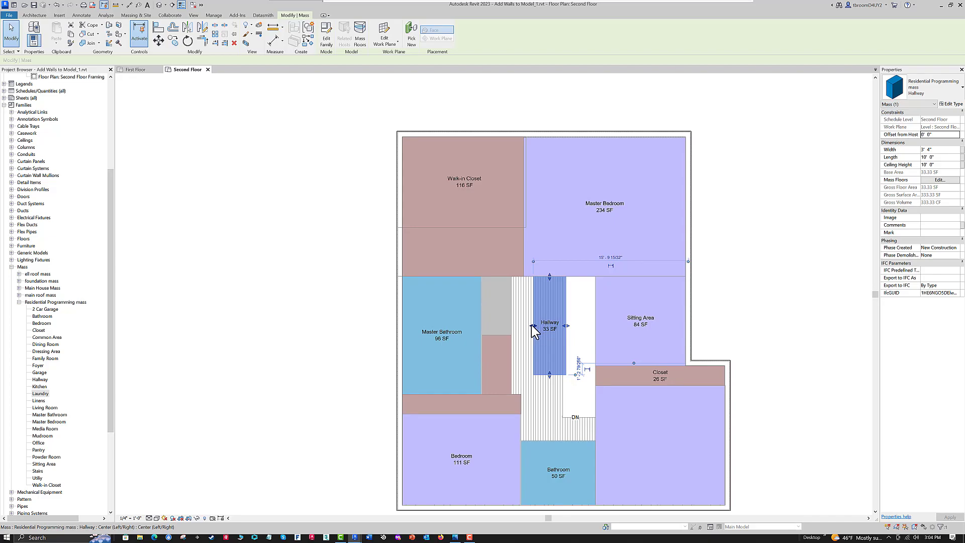
- Widen the Laundry and Linens masses rightward to the Hallway's left edge, making the Linens 5' 3" wide
drag(511, 299, 530, 306)
click(511, 367)
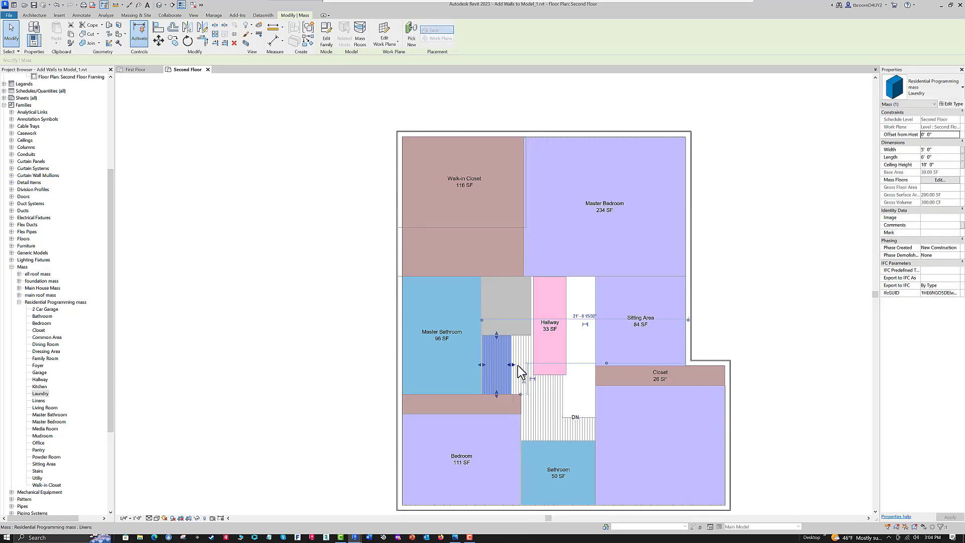
drag(513, 365, 532, 361)
scroll(408, 289, down, 2)
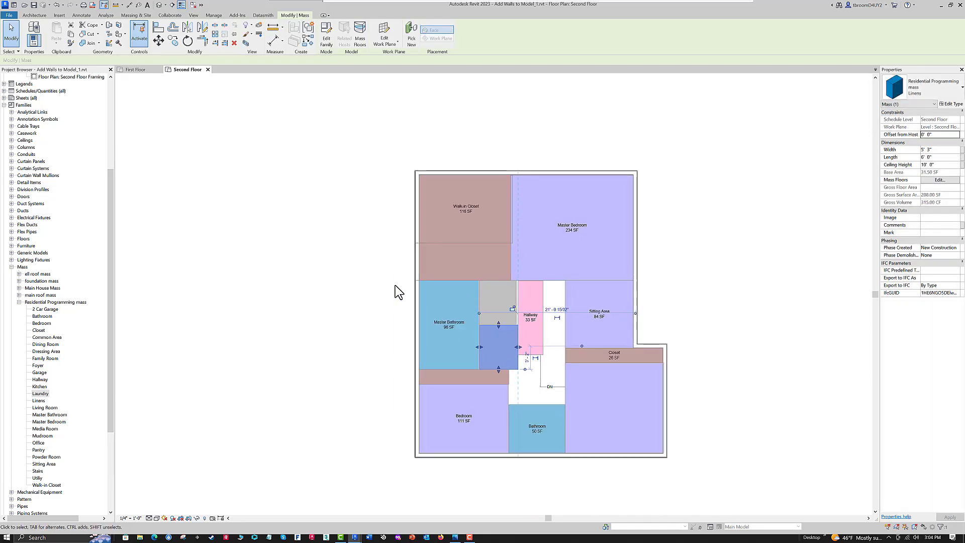
click(408, 289)
middle_drag(359, 283, 304, 248)
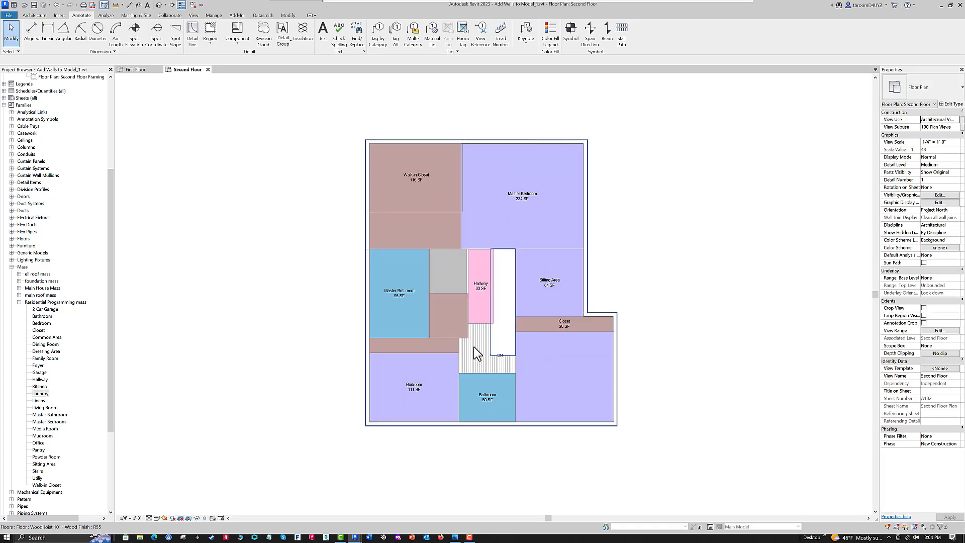
- Add a Second Floor mass floor to the Linens, Laundry and lower left Closet masses
scroll(452, 336, up, 1)
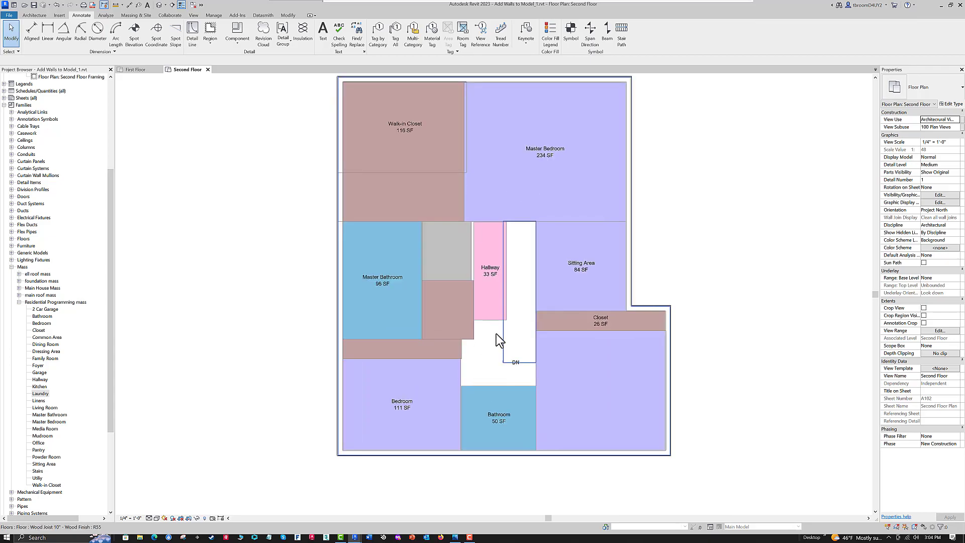
middle_drag(308, 317, 346, 307)
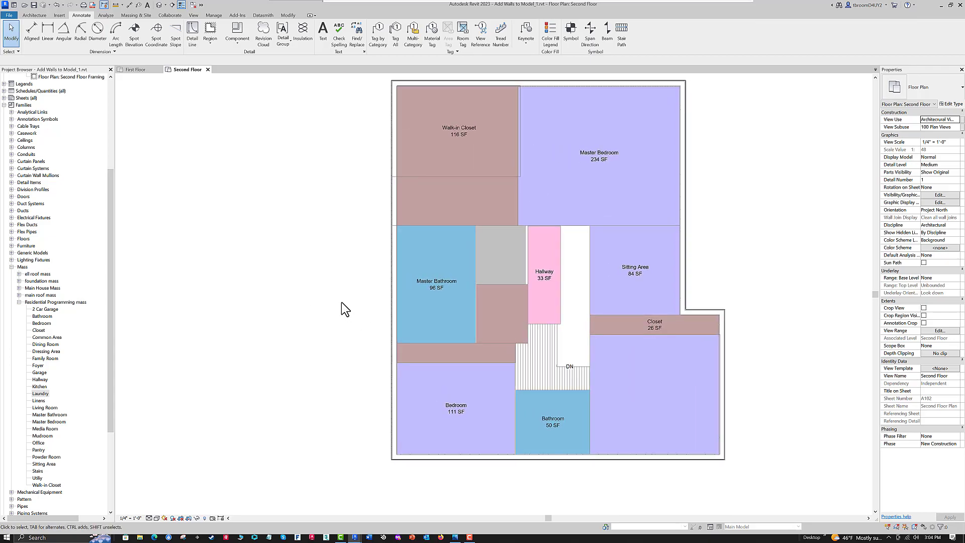
click(527, 336)
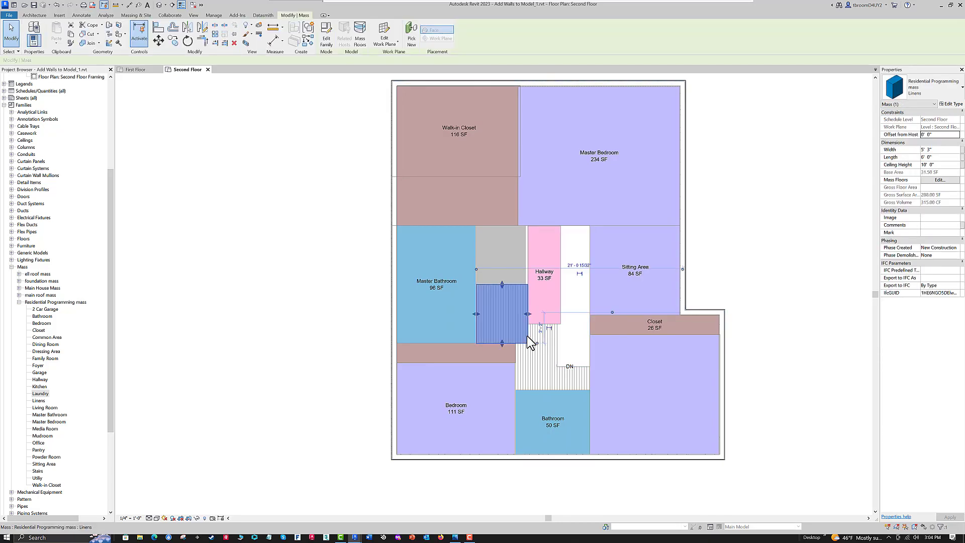
ctrl+click(517, 259)
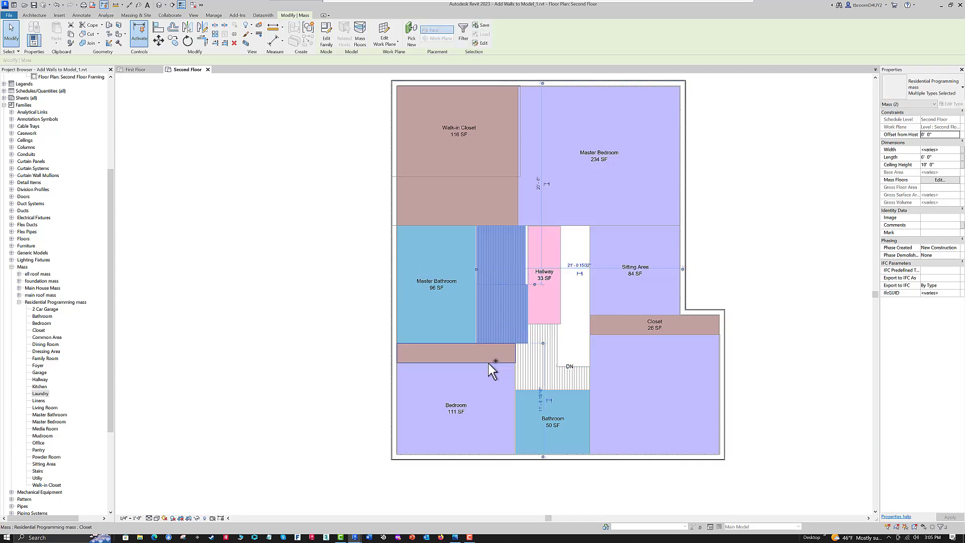
ctrl+click(419, 361)
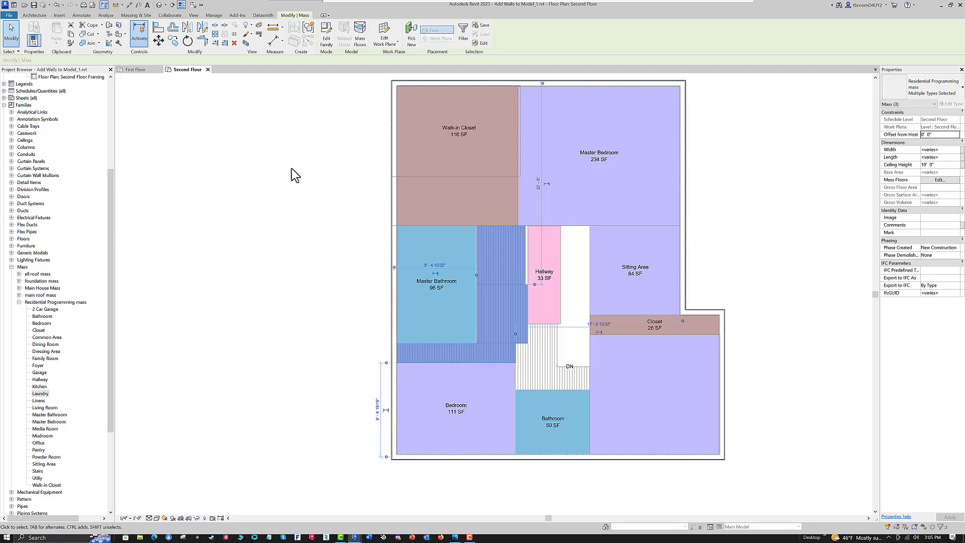
click(360, 36)
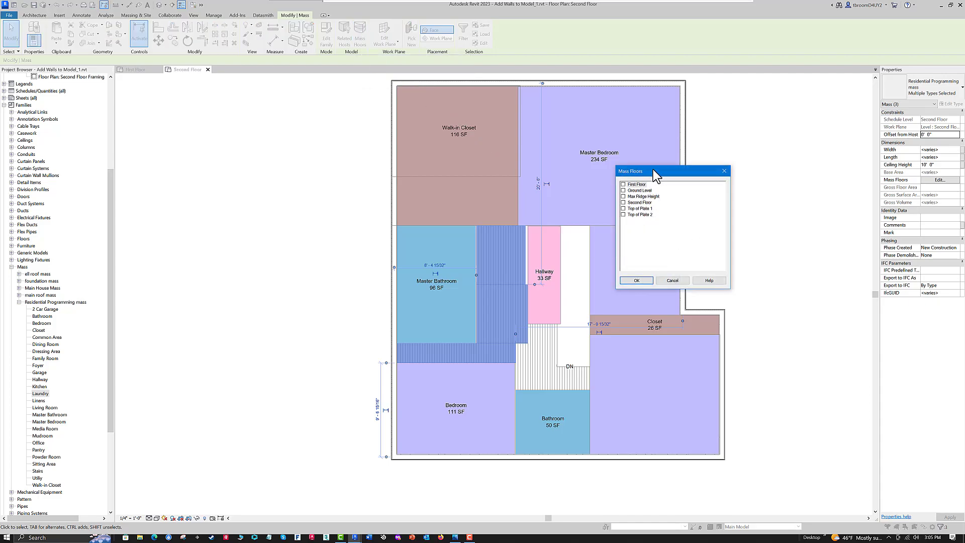
click(623, 202)
click(636, 280)
click(281, 231)
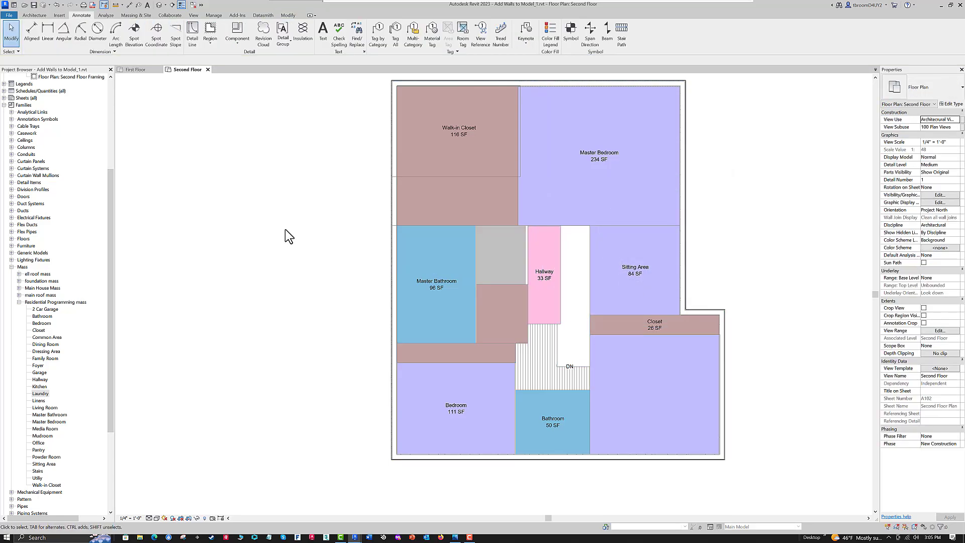
- Tag the Laundry, Linens and lower left Closet masses by category, placing each tag inside its room
click(378, 44)
click(503, 256)
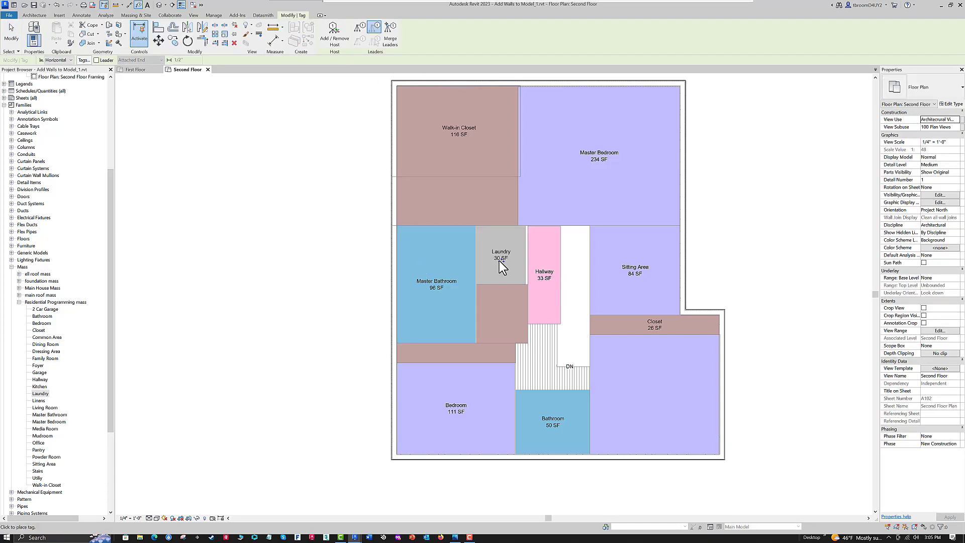
click(512, 300)
click(447, 353)
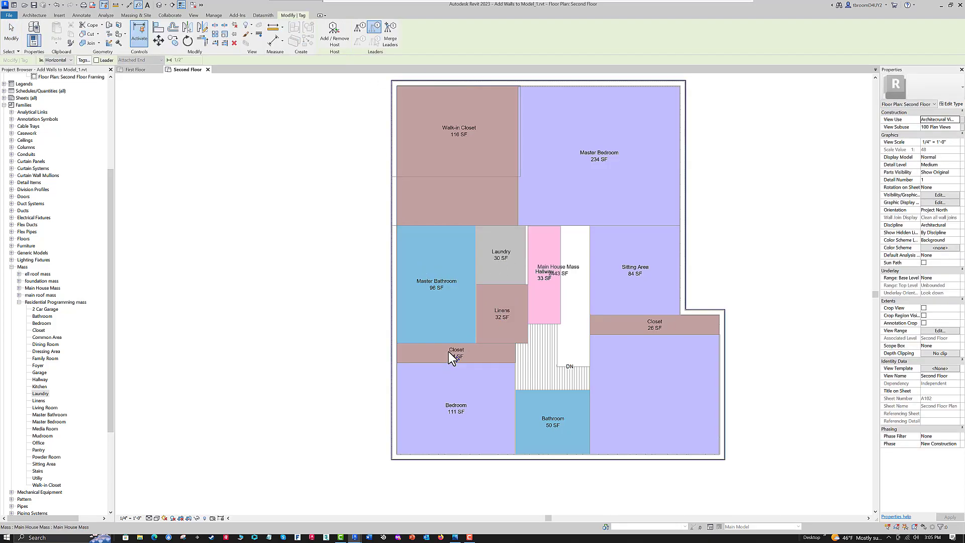
mouse_move(252, 294)
middle_down()
mouse_move(260, 308)
mouse_move(225, 266)
middle_up()
key(Escape)
scroll(218, 254, down, 1)
middle_drag(694, 221, 791, 224)
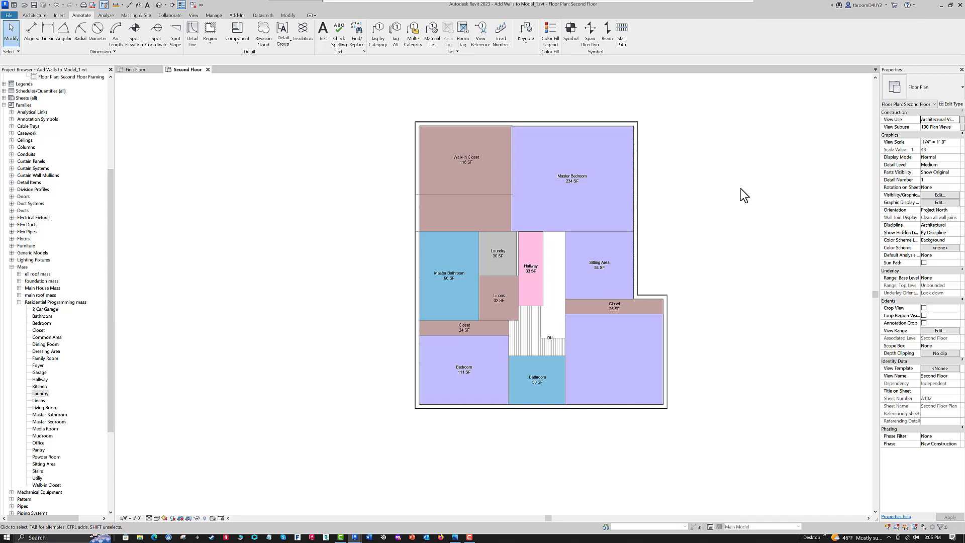
mouse_move(384, 138)
middle_down()
mouse_move(370, 146)
mouse_move(378, 166)
mouse_move(362, 169)
middle_up()
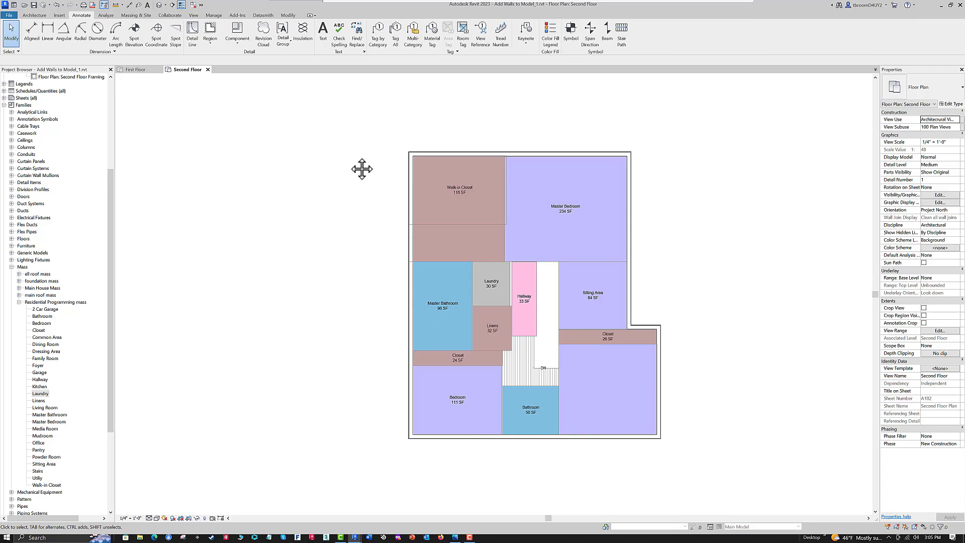